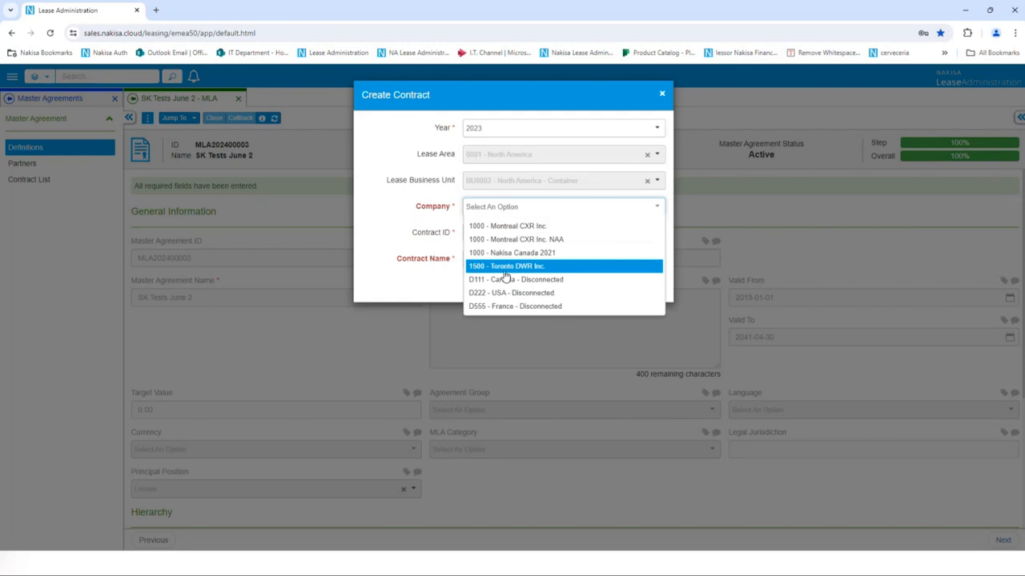
- Create the 2023 contract "Office hour 24" for company D111 - Canada - Disconnected
{"action": "left_click", "coordinate": [496, 280]}
{"action": "left_click", "coordinate": [498, 262]}
{"action": "type", "text": "C"}
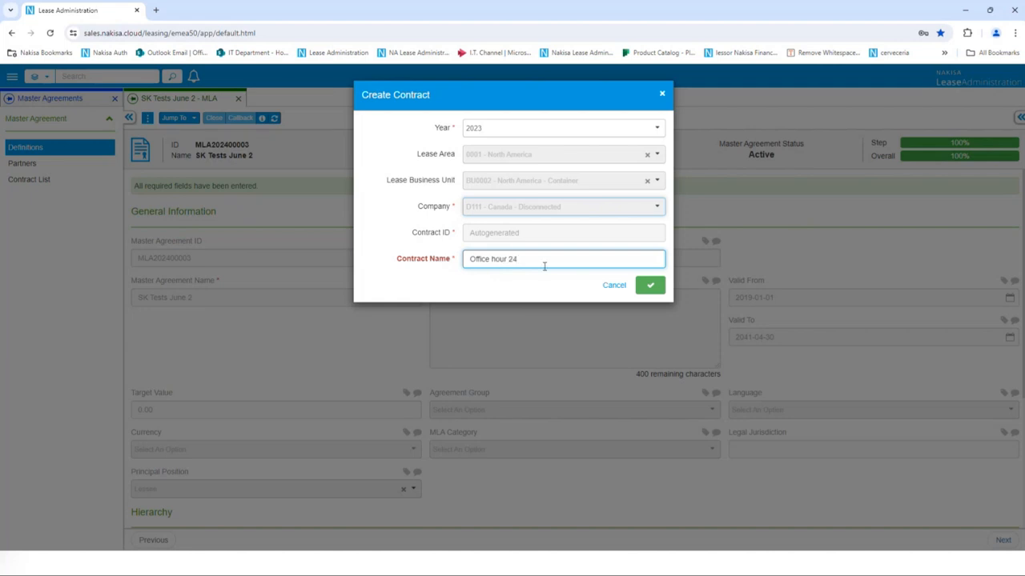
{"action": "left_click", "coordinate": [650, 285]}
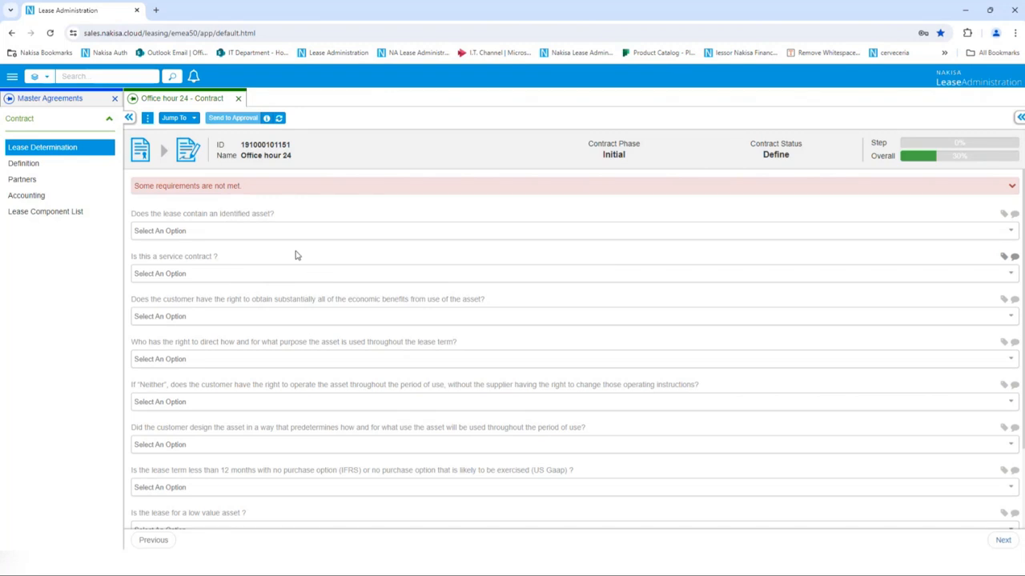
- Answer No to the lease containing an identified asset, and test the service contract question with Yes and with No
{"action": "left_click", "coordinate": [245, 232]}
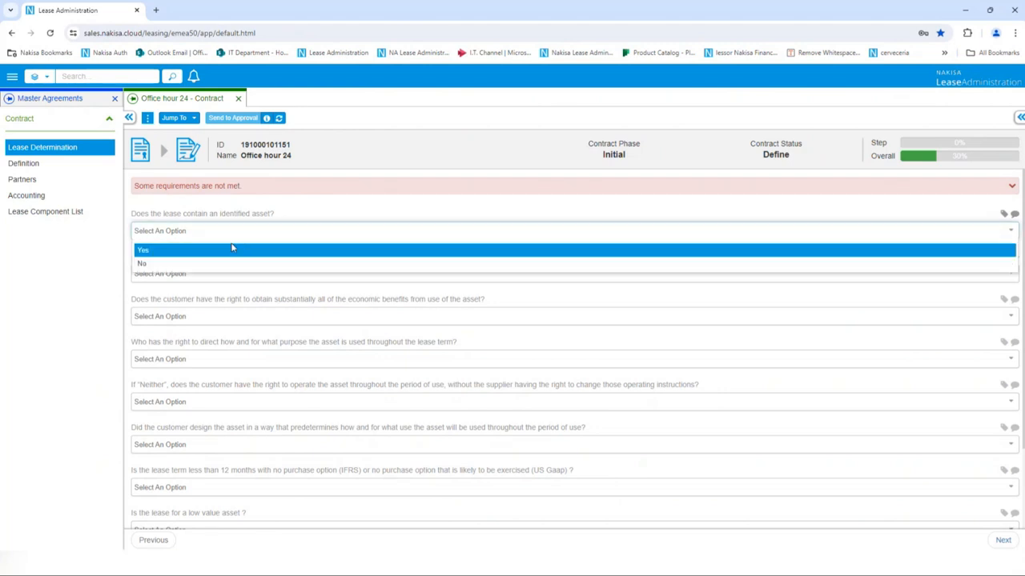
{"action": "left_click", "coordinate": [201, 263]}
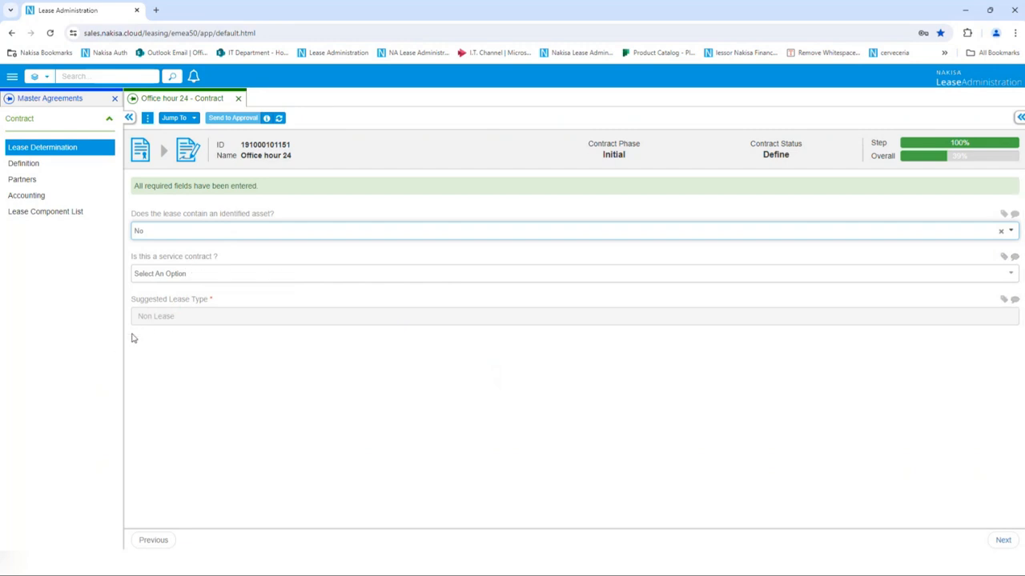
{"action": "left_click", "coordinate": [213, 277]}
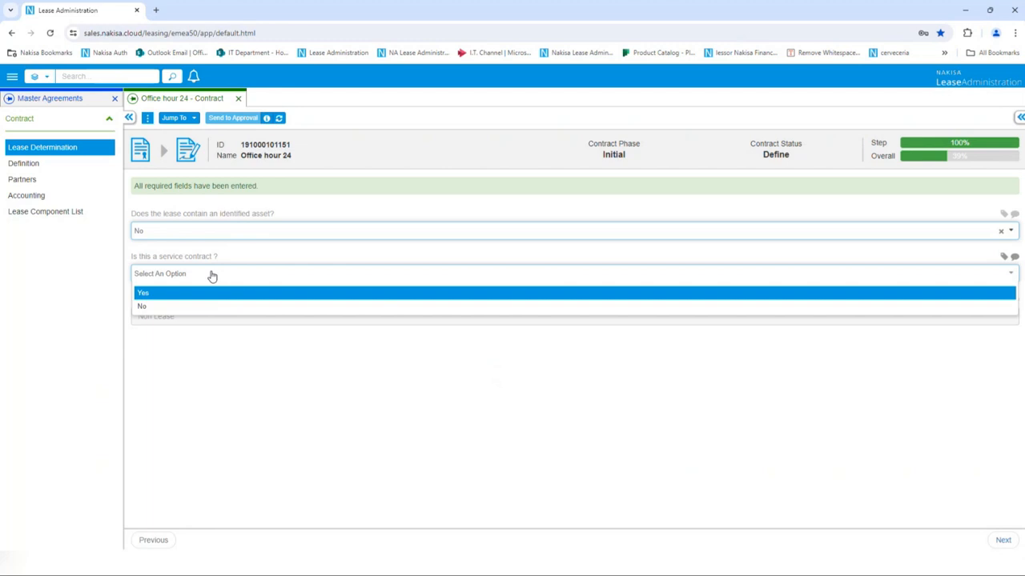
{"action": "left_click", "coordinate": [172, 294]}
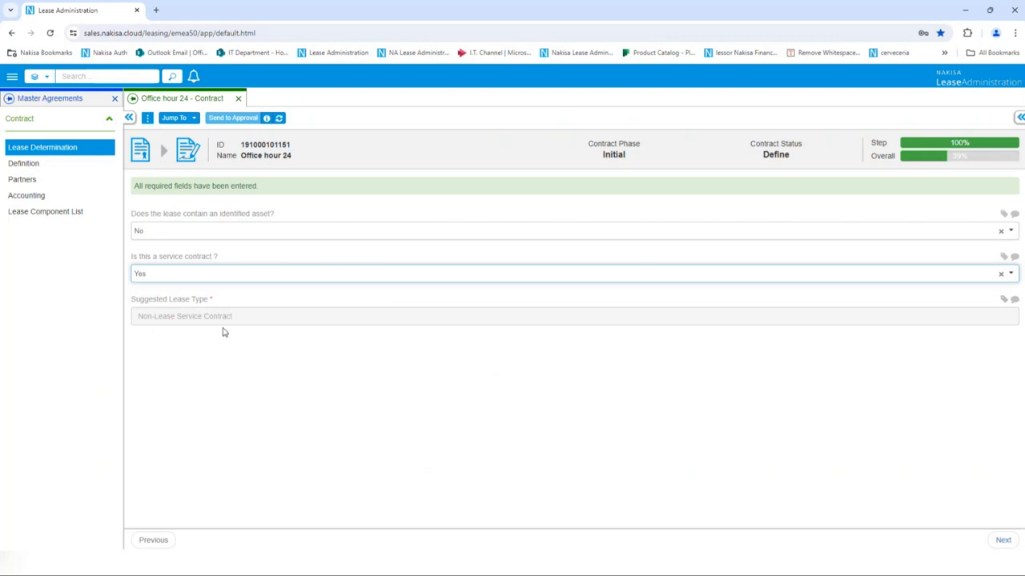
{"action": "left_click", "coordinate": [187, 277]}
{"action": "left_click", "coordinate": [187, 308]}
- Answer Yes to the identified asset question, and try Yes for the service contract question before settling on No
{"action": "left_click", "coordinate": [240, 234]}
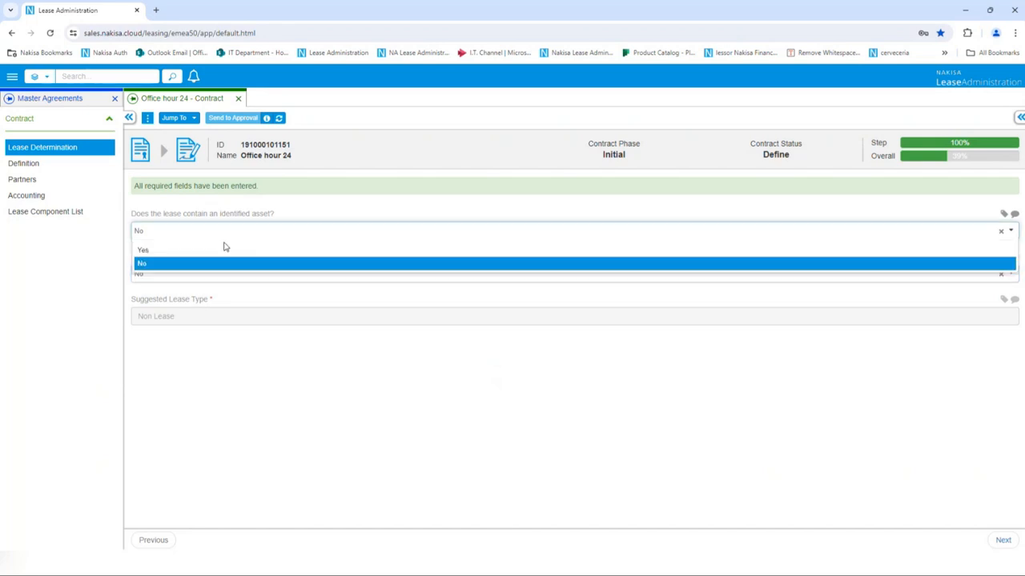
{"action": "left_click", "coordinate": [223, 251]}
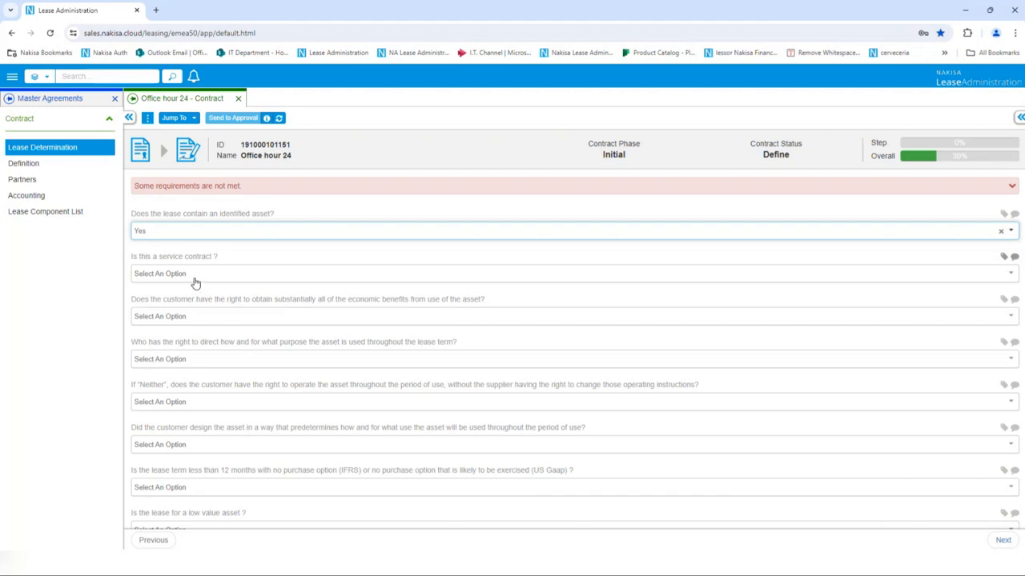
{"action": "left_click", "coordinate": [159, 280]}
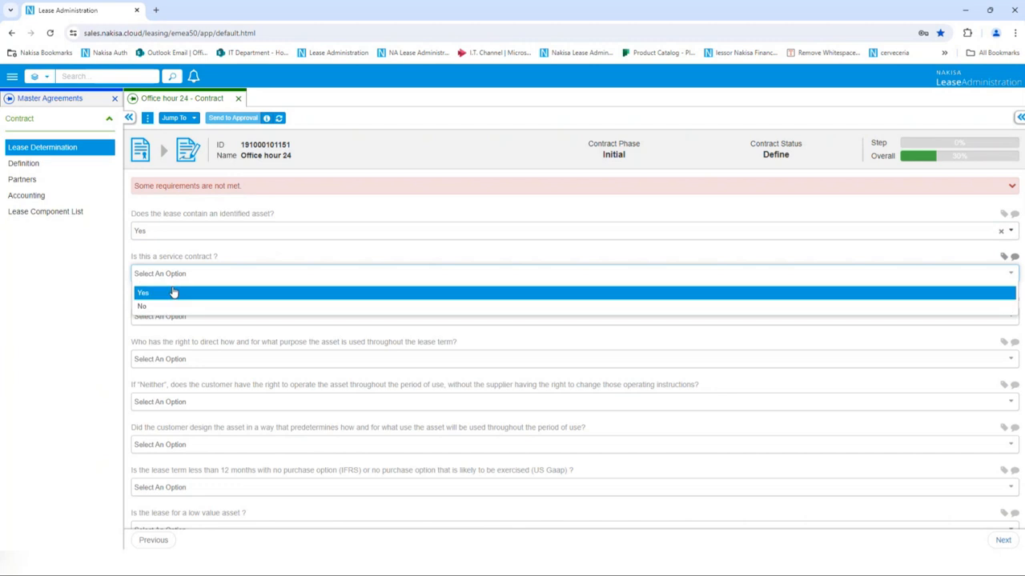
{"action": "left_click", "coordinate": [173, 294]}
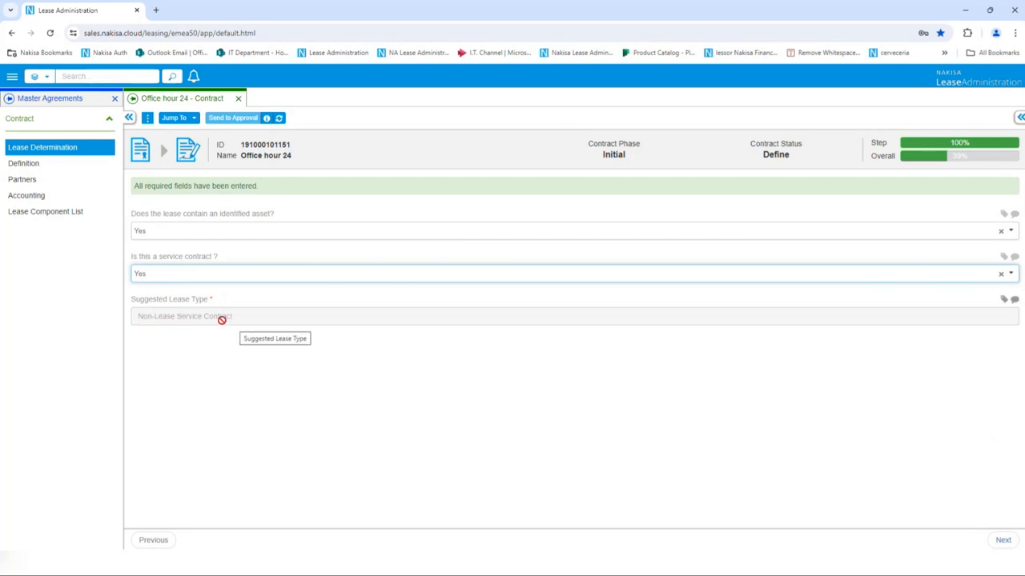
{"action": "left_click", "coordinate": [193, 277]}
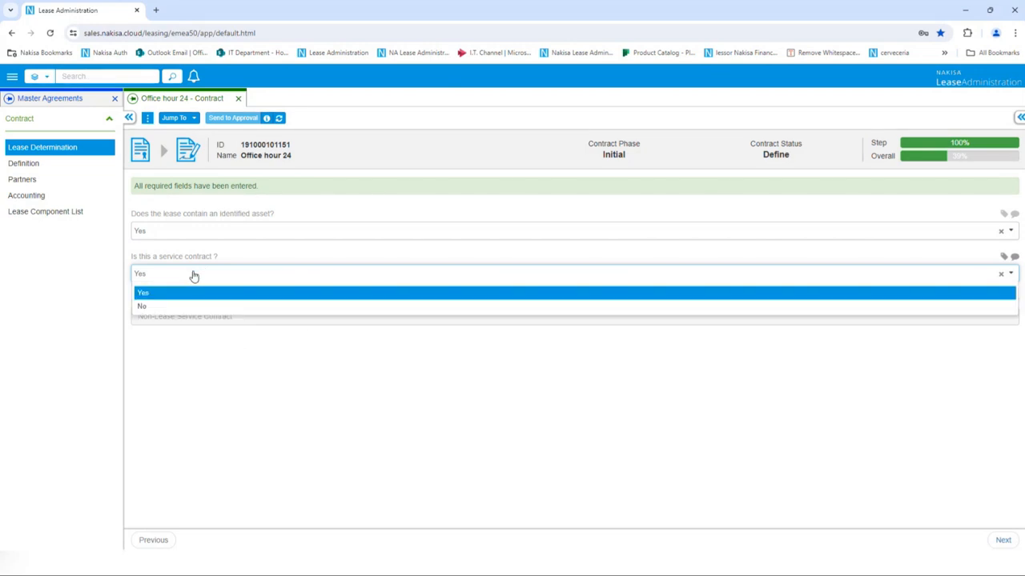
{"action": "left_click", "coordinate": [169, 307]}
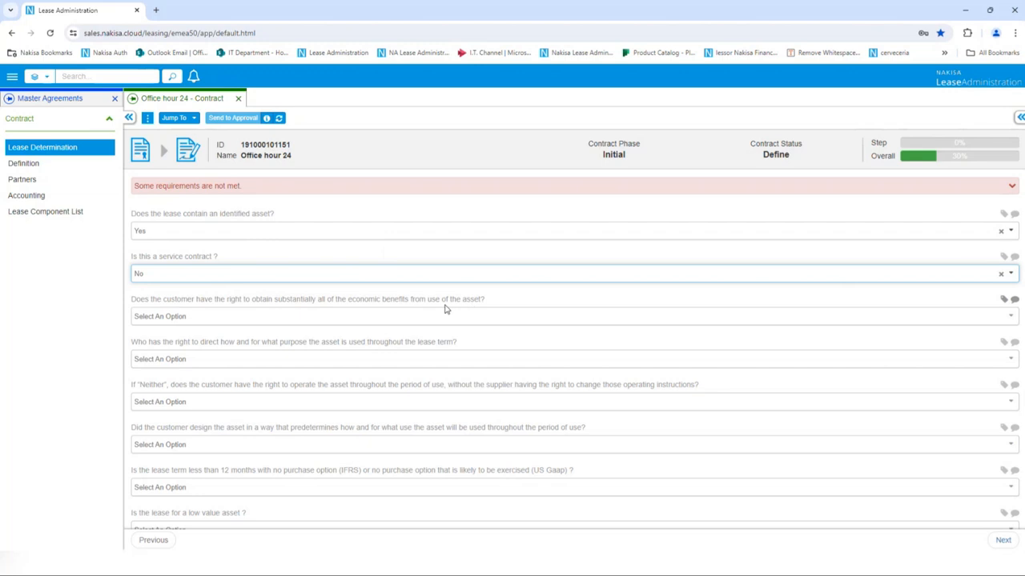
- Test No for the customer's right to substantially all economic benefits from the asset, and settle on Yes
{"action": "left_click", "coordinate": [349, 321]}
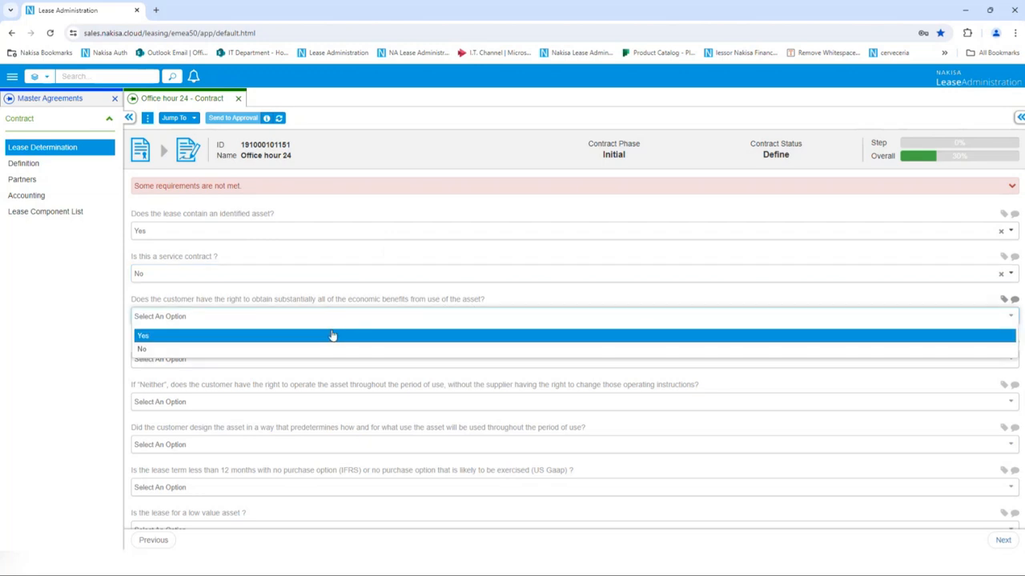
{"action": "left_click", "coordinate": [303, 349]}
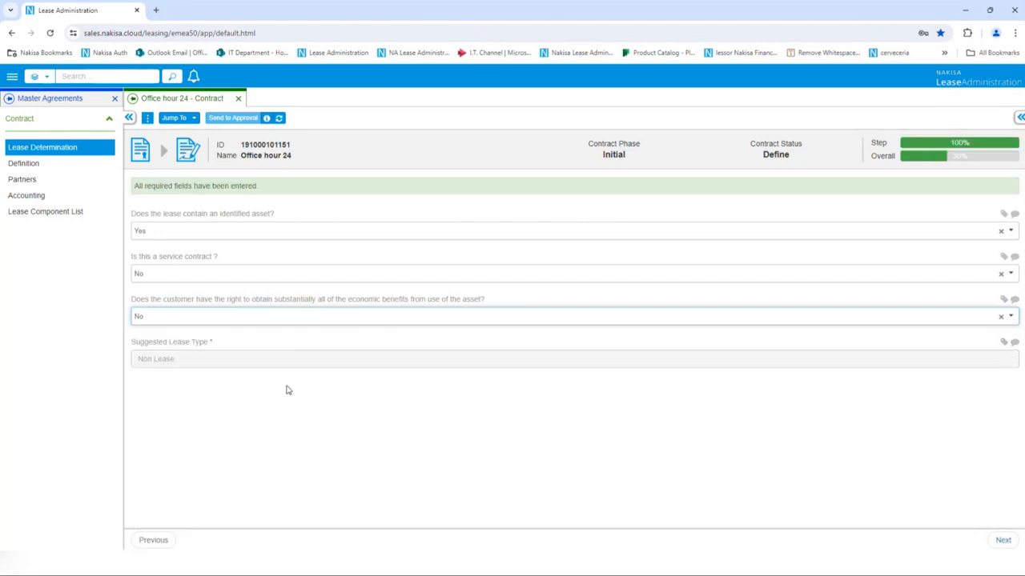
{"action": "left_click", "coordinate": [290, 322]}
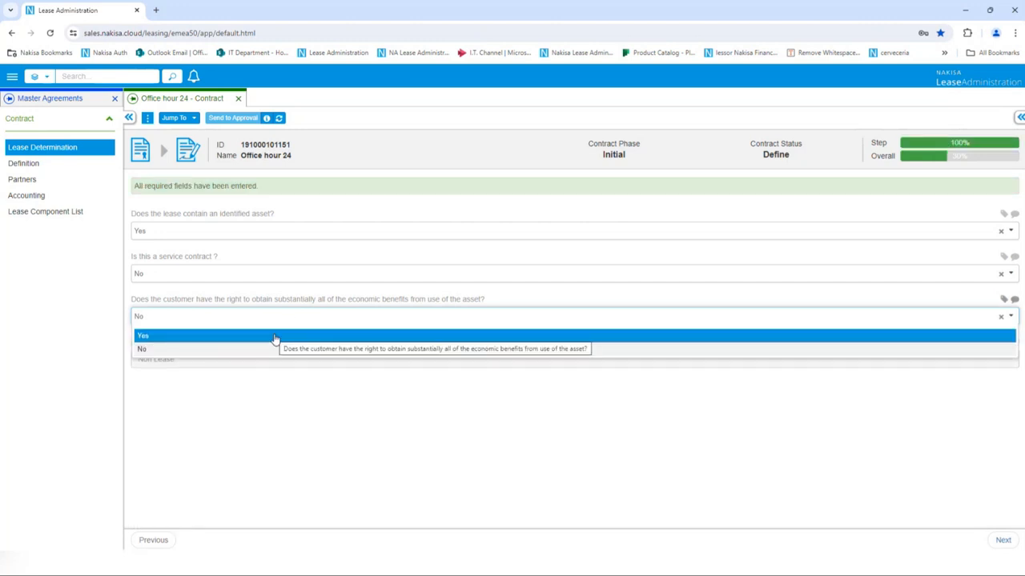
{"action": "left_click", "coordinate": [274, 337]}
- Try Supplier and Customer as the party with the right to direct how the asset is used throughout the lease term
{"action": "scroll", "coordinate": [225, 375], "scroll_direction": "down", "scroll_amount": 1}
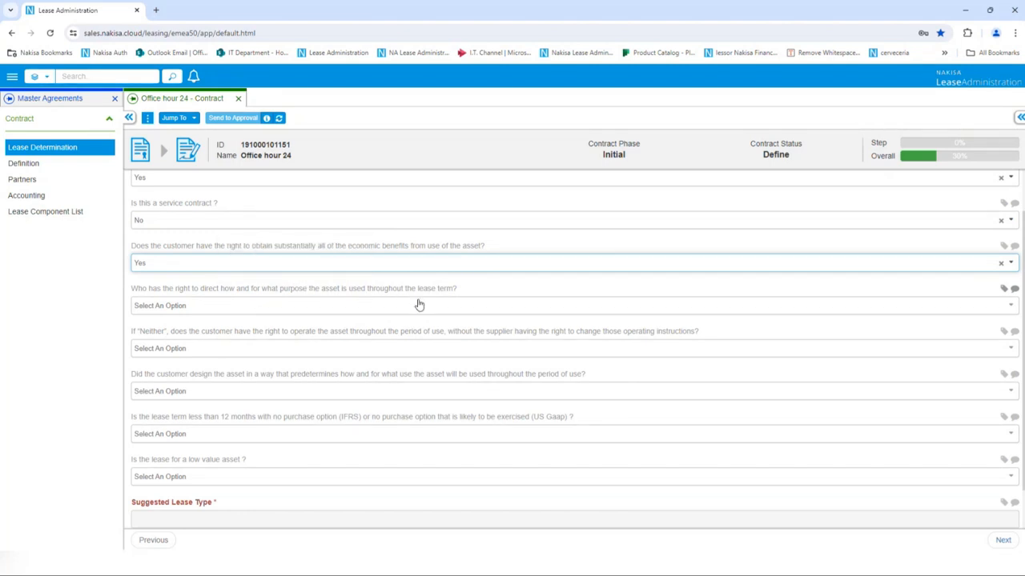
{"action": "left_click", "coordinate": [350, 310]}
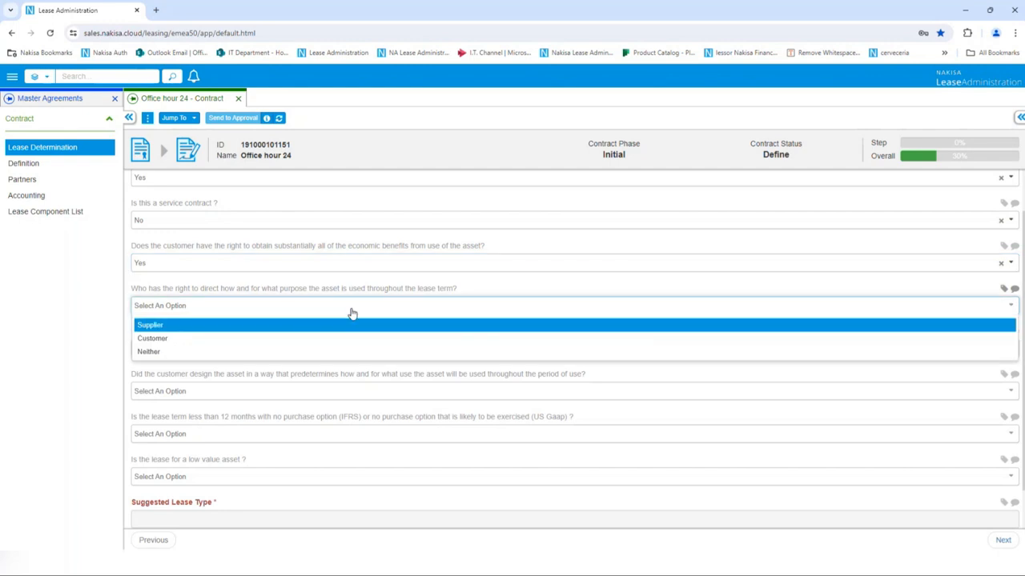
{"action": "left_click", "coordinate": [275, 332]}
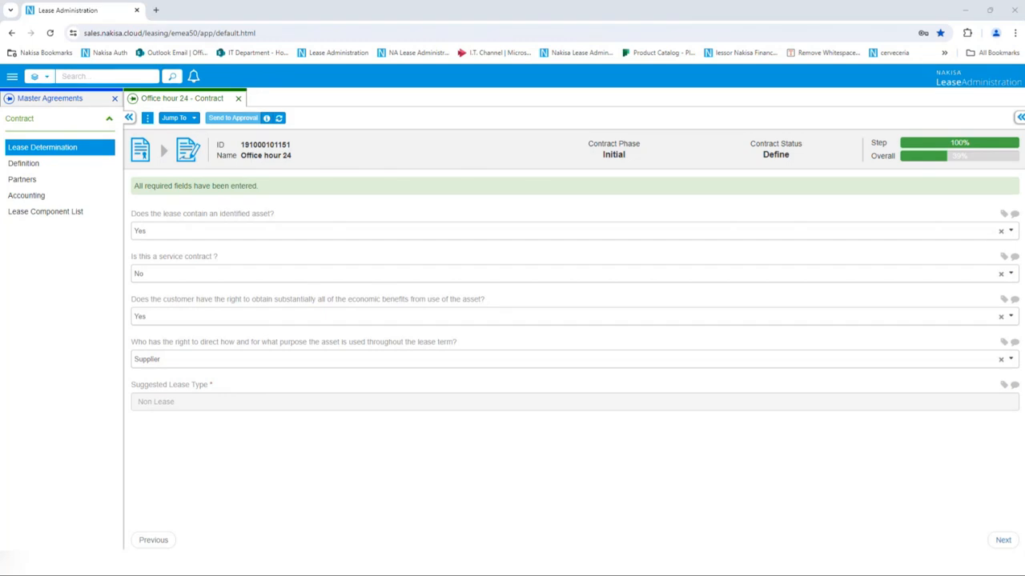
{"action": "left_click", "coordinate": [206, 362]}
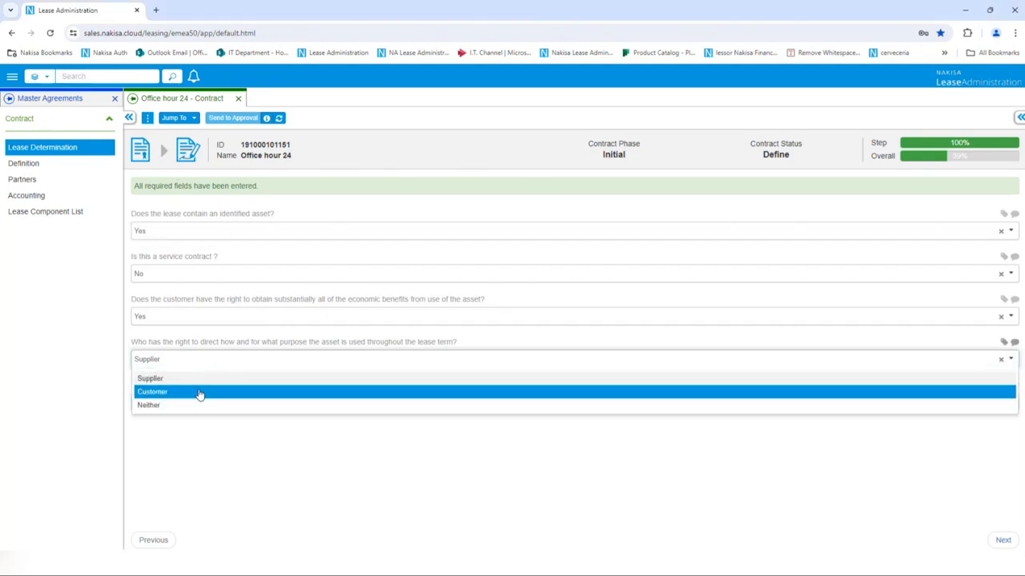
{"action": "left_click", "coordinate": [199, 393]}
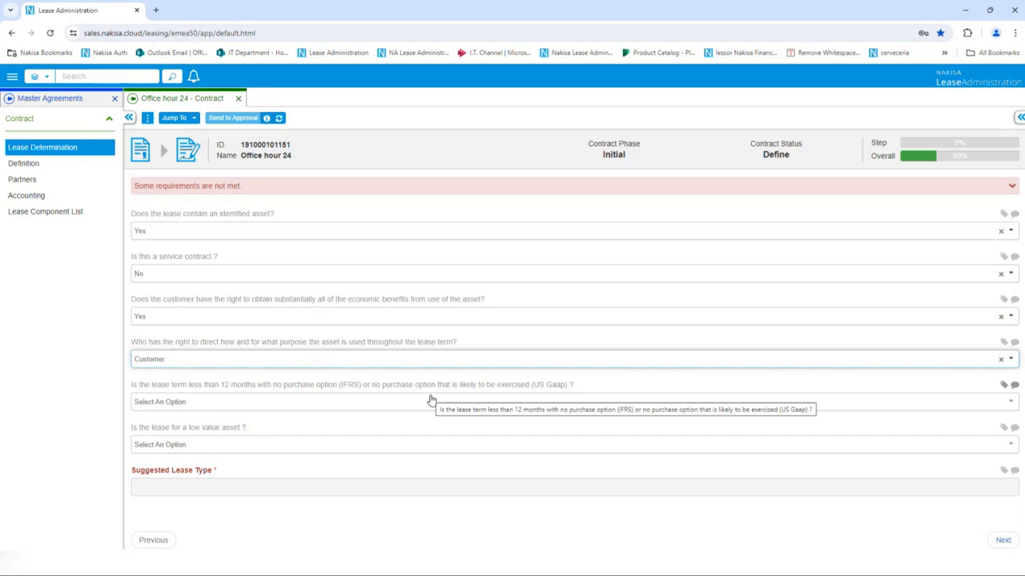
- Test the under-12-months lease term question with Yes and with No, and answer Yes to the low value asset question
{"action": "left_click", "coordinate": [472, 409]}
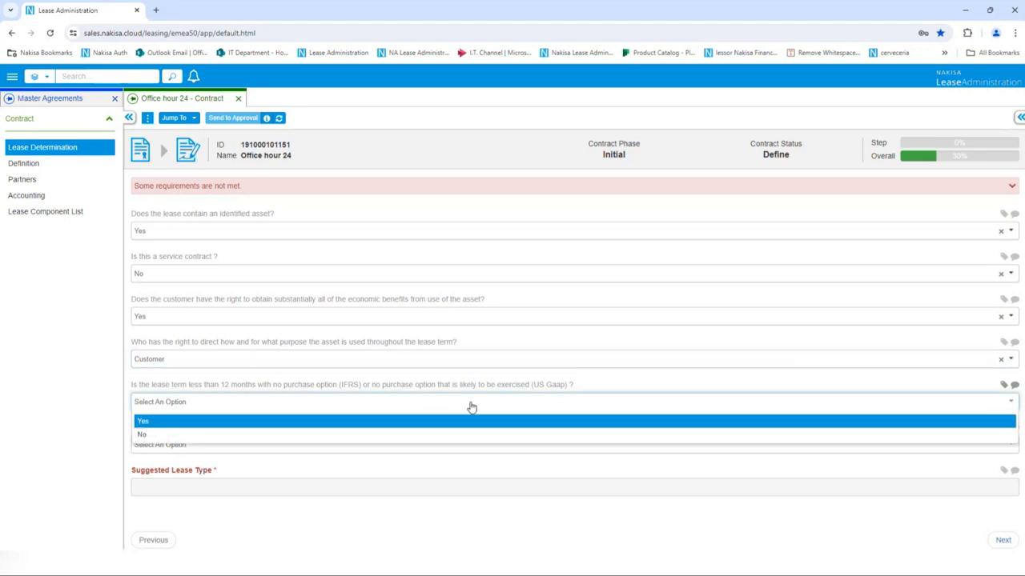
{"action": "left_click", "coordinate": [324, 422]}
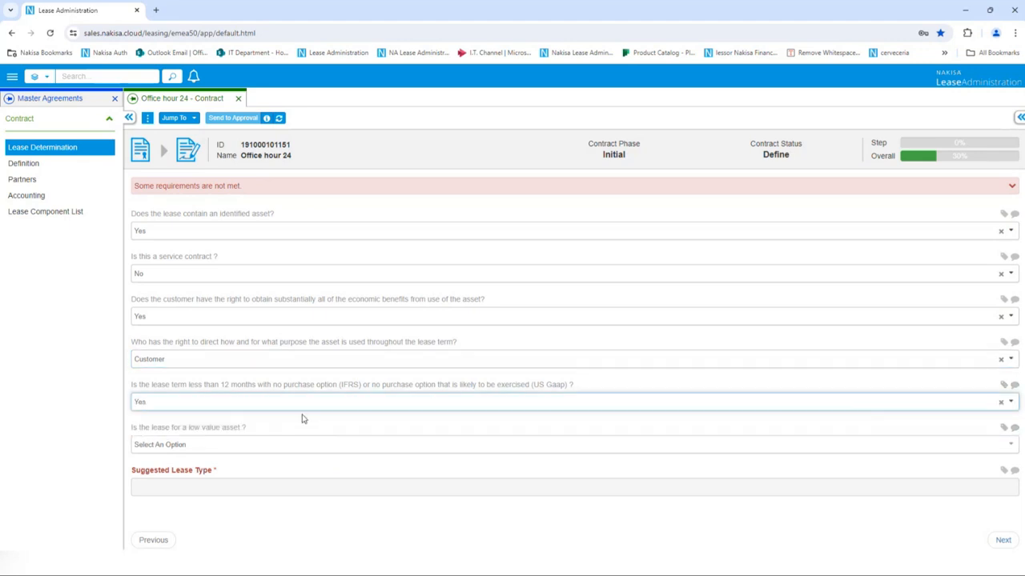
{"action": "left_click", "coordinate": [256, 401]}
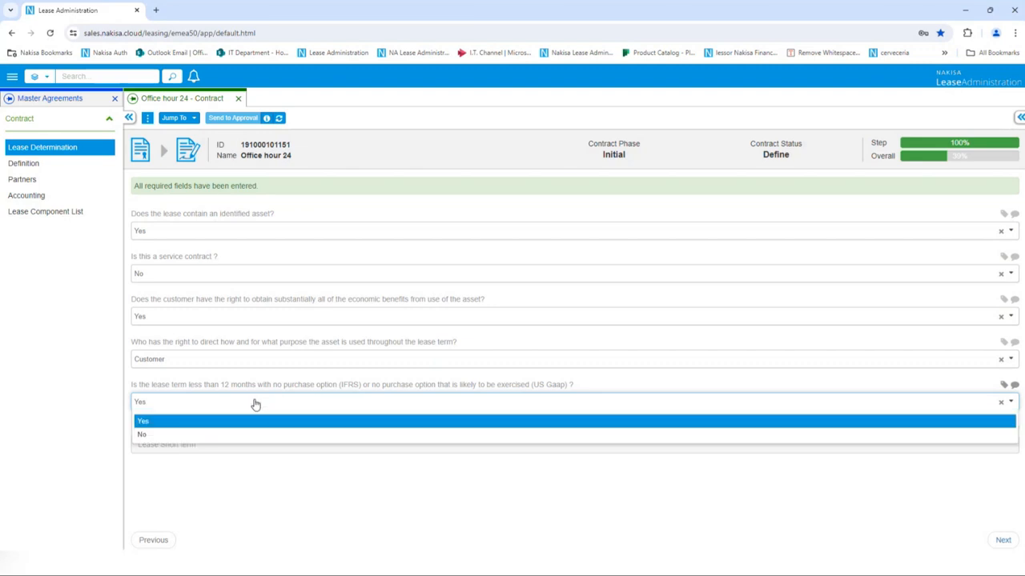
{"action": "left_click", "coordinate": [245, 434]}
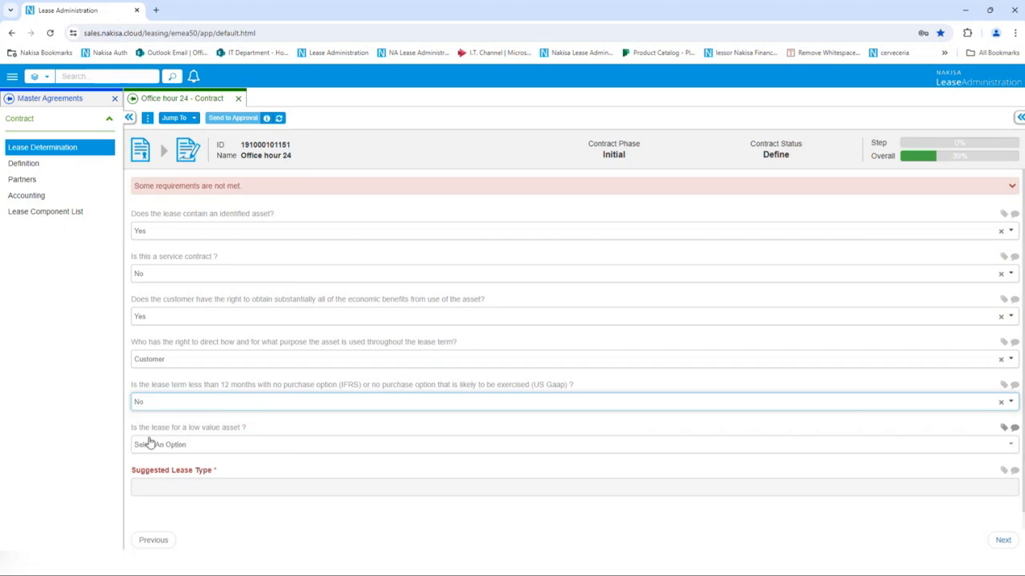
{"action": "left_click", "coordinate": [216, 447]}
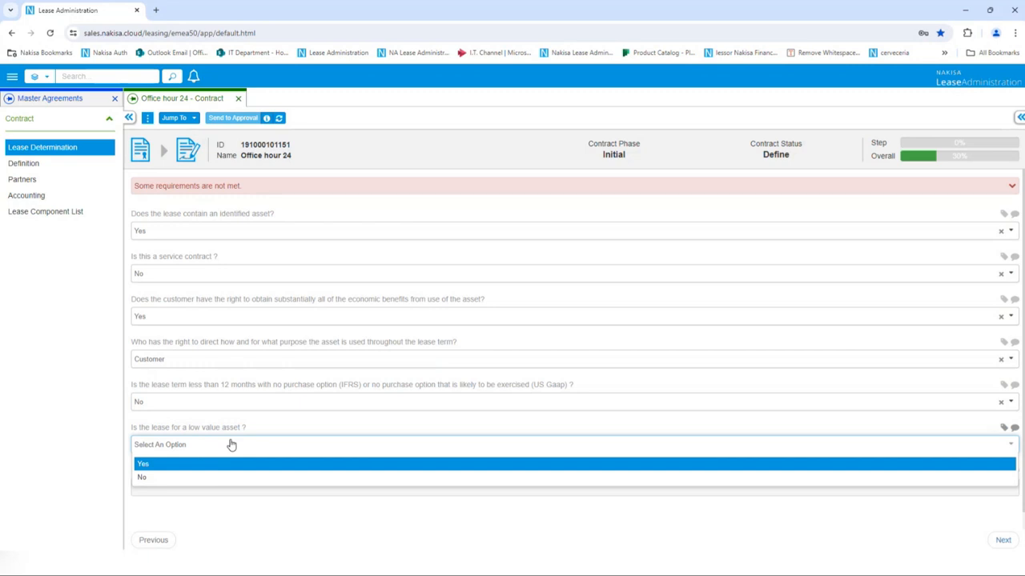
{"action": "left_click", "coordinate": [152, 465]}
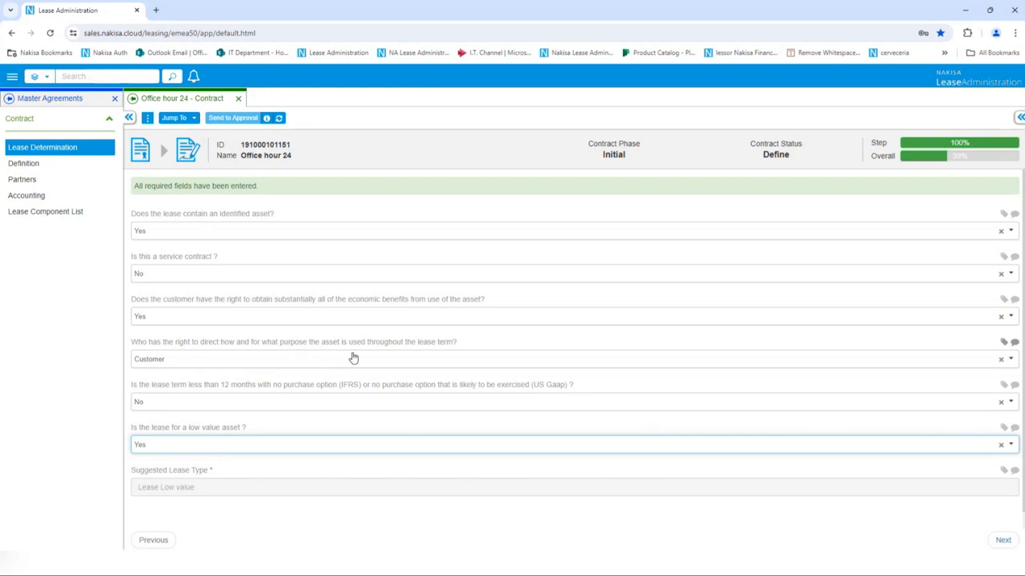
- Set the right to direct the asset's use to Neither, and try Yes for the customer's right to operate it before choosing No
{"action": "left_click", "coordinate": [291, 360]}
{"action": "left_click", "coordinate": [220, 405]}
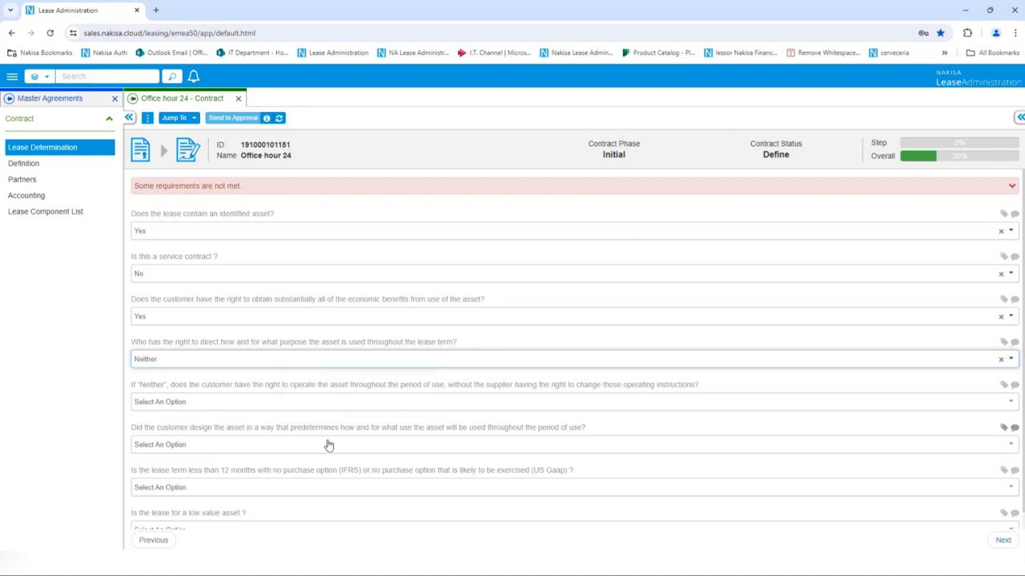
{"action": "scroll", "coordinate": [294, 440], "scroll_direction": "down", "scroll_amount": 1}
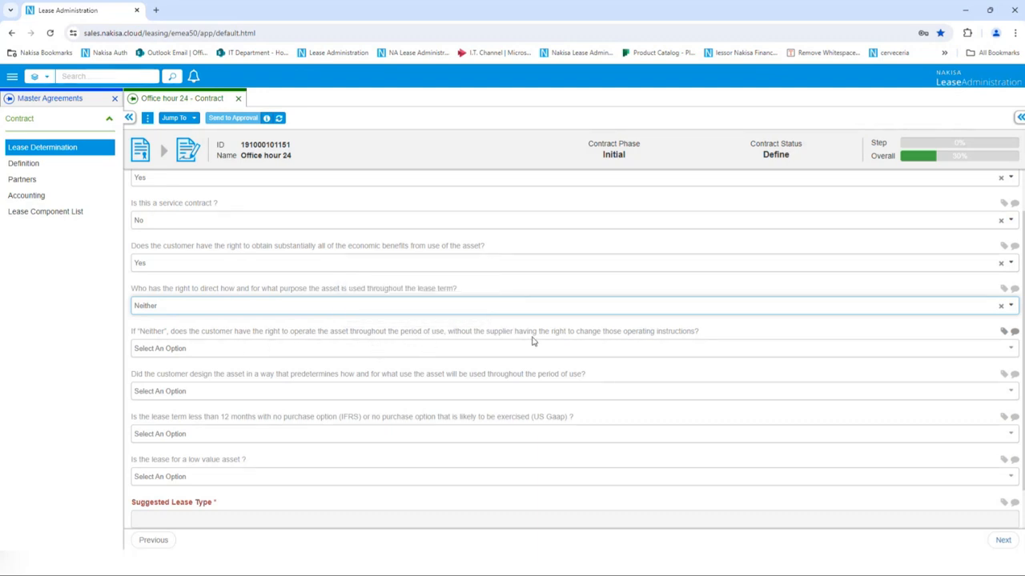
{"action": "left_click", "coordinate": [650, 352]}
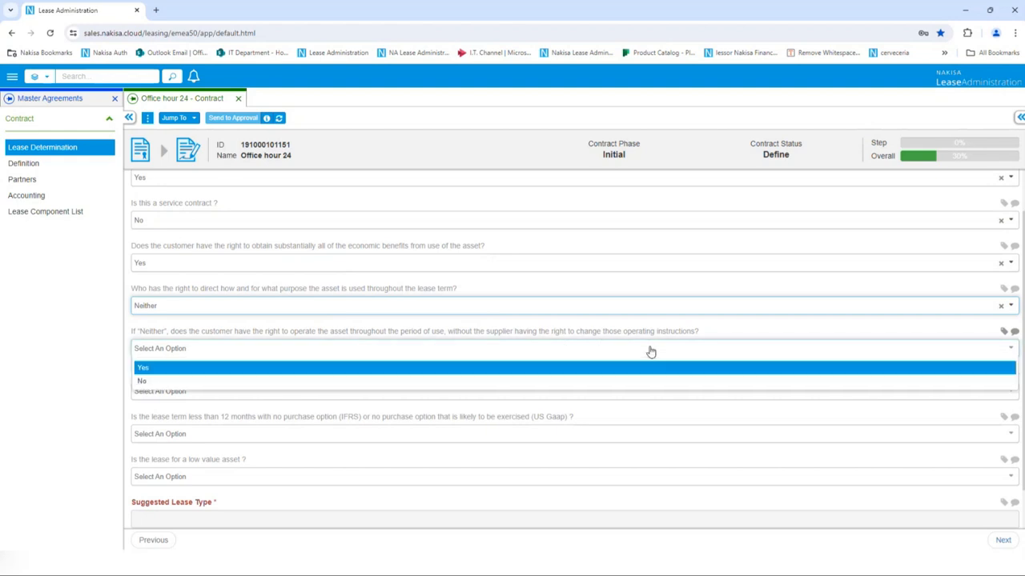
{"action": "left_click", "coordinate": [528, 369]}
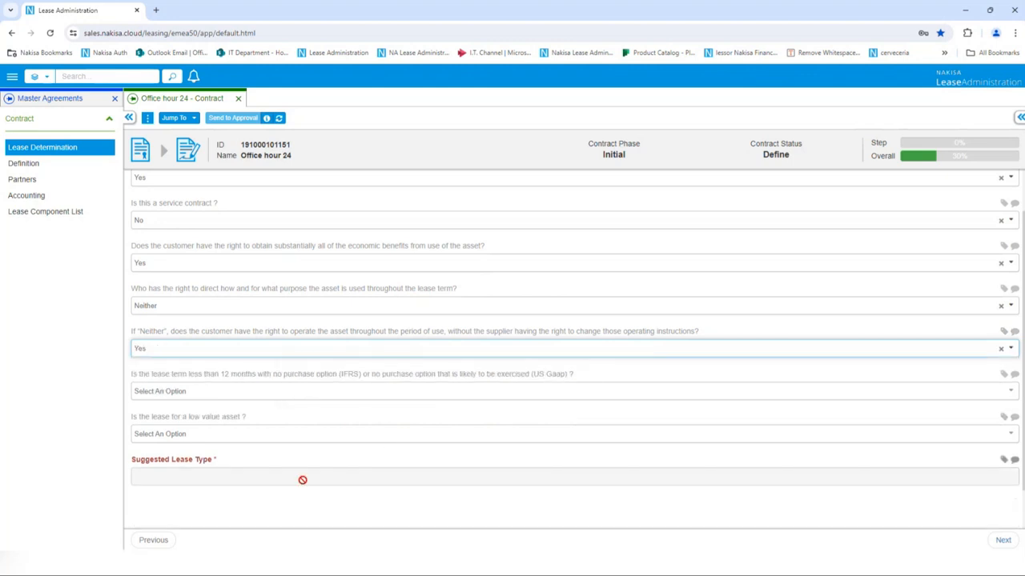
{"action": "left_click", "coordinate": [339, 353]}
{"action": "left_click", "coordinate": [285, 381]}
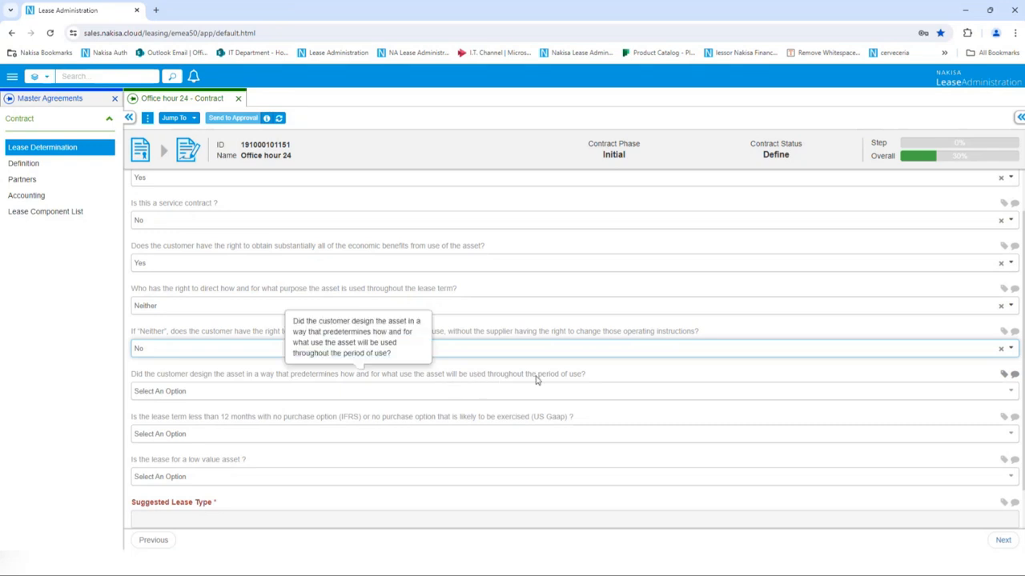
- Test Yes for the customer having designed the asset in a way that predetermines its use, and settle on No
{"action": "left_click", "coordinate": [436, 398]}
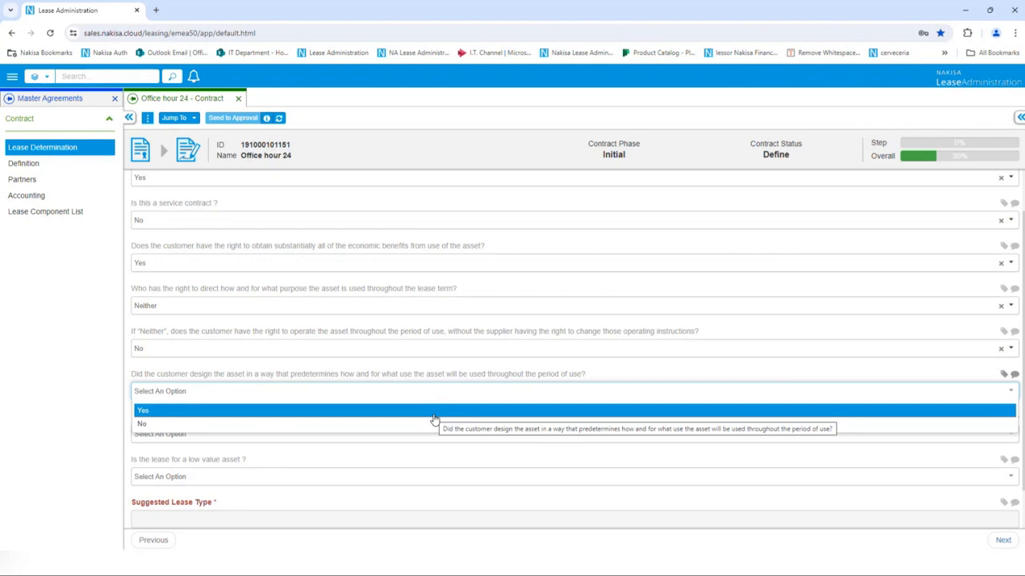
{"action": "left_click", "coordinate": [433, 416]}
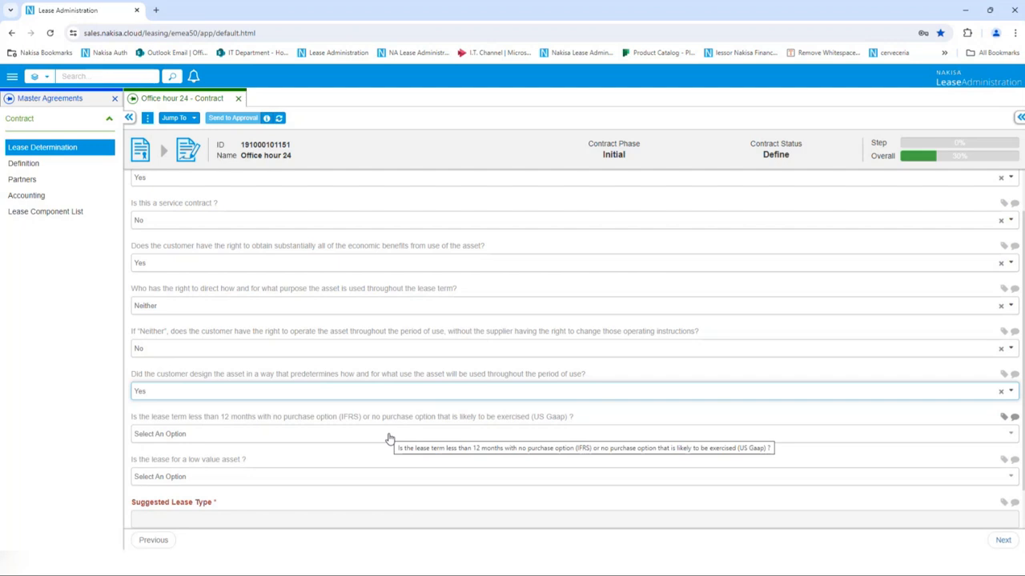
{"action": "left_click", "coordinate": [262, 399]}
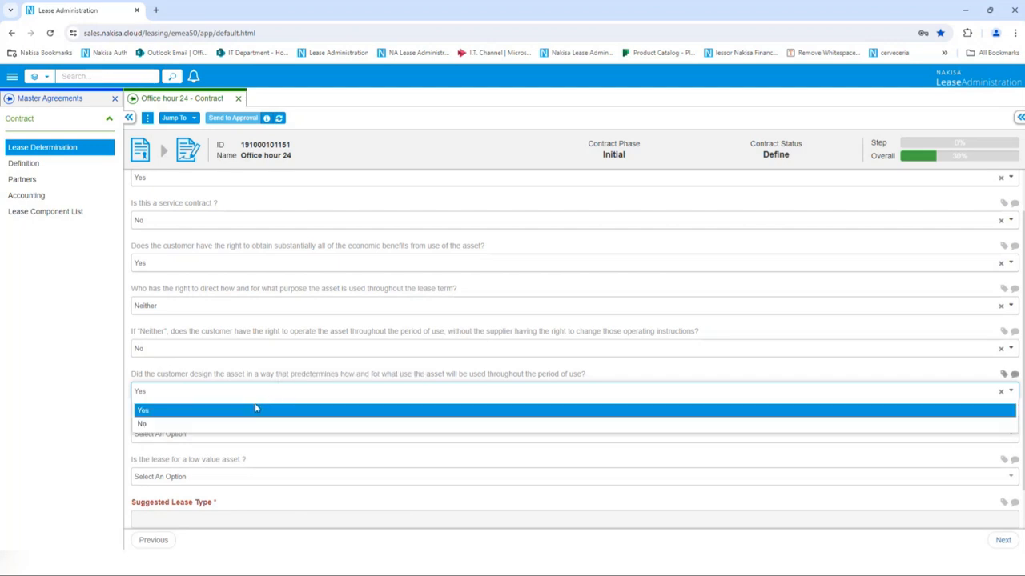
{"action": "left_click", "coordinate": [247, 424]}
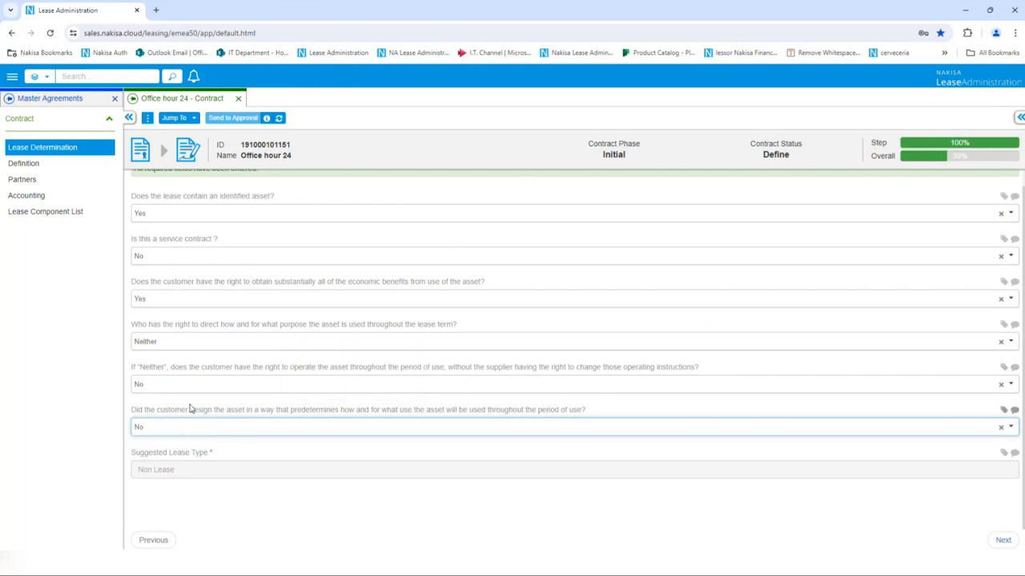
- Answer Yes to the customer having designed the asset, and No to both the under-12-months lease term and the low value asset questions
{"action": "left_click", "coordinate": [185, 435]}
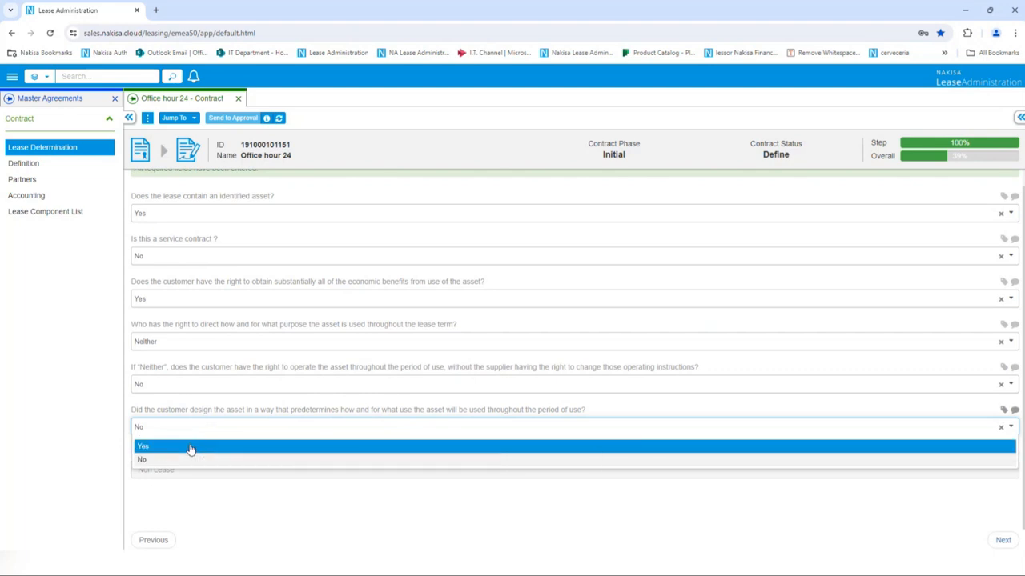
{"action": "left_click", "coordinate": [191, 450]}
{"action": "scroll", "coordinate": [295, 477], "scroll_direction": "down", "scroll_amount": 2}
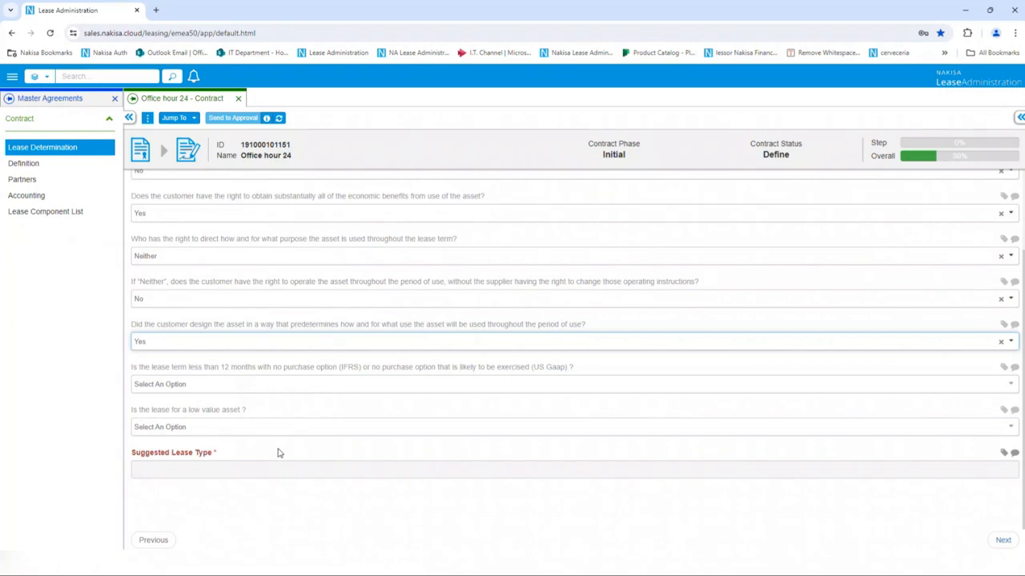
{"action": "left_click", "coordinate": [240, 390]}
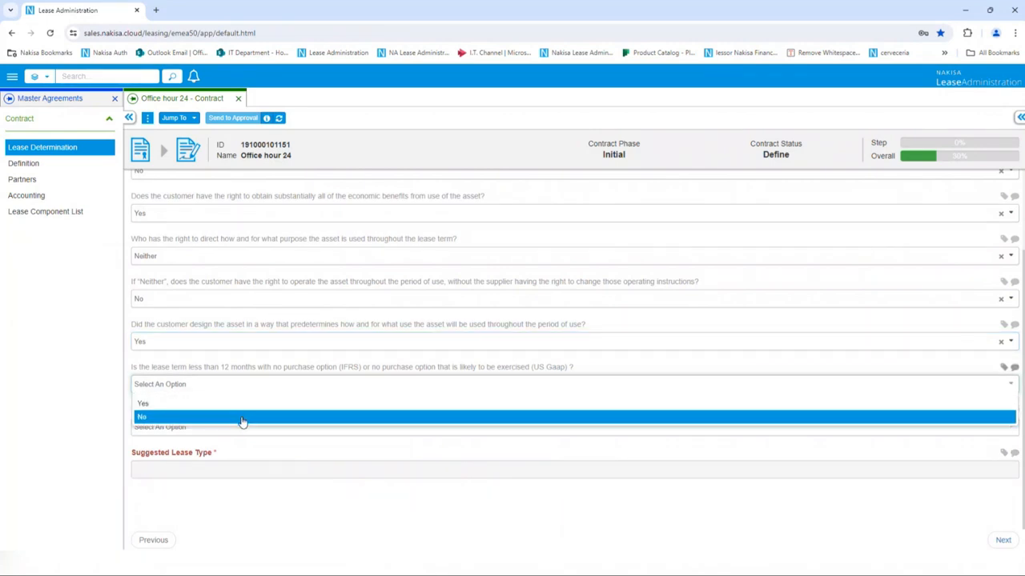
{"action": "left_click", "coordinate": [242, 418]}
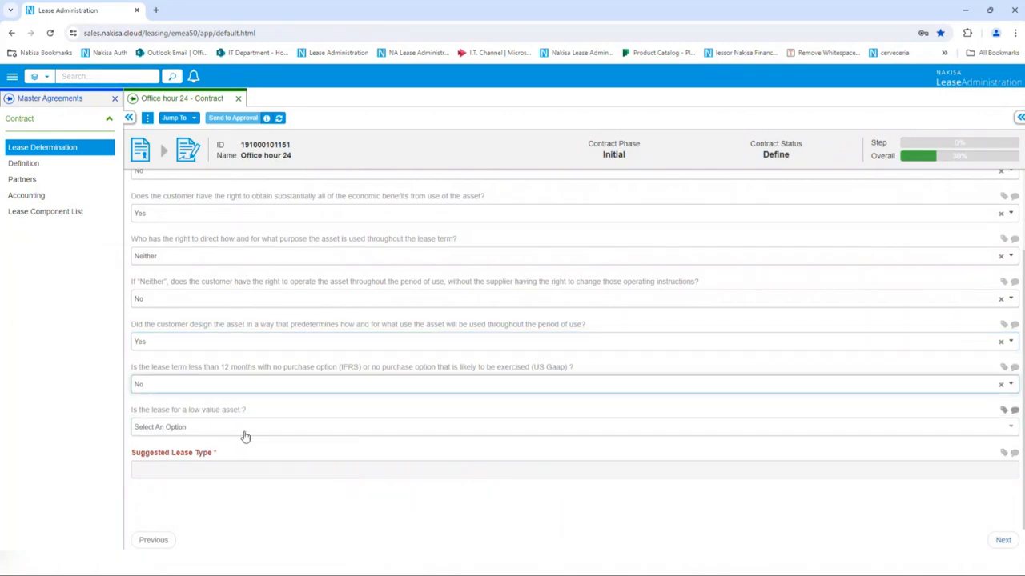
{"action": "left_click", "coordinate": [246, 432]}
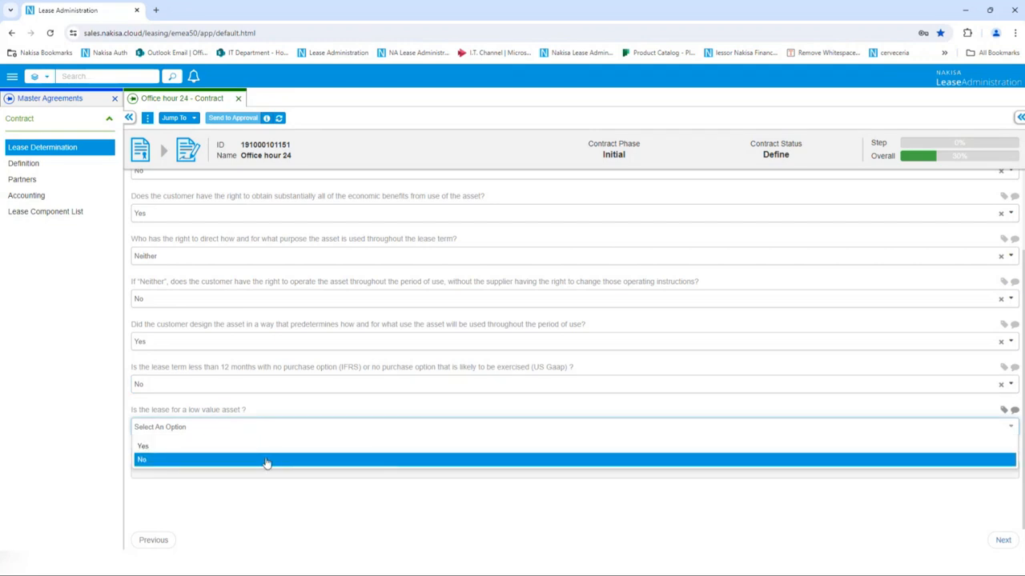
{"action": "left_click", "coordinate": [266, 462]}
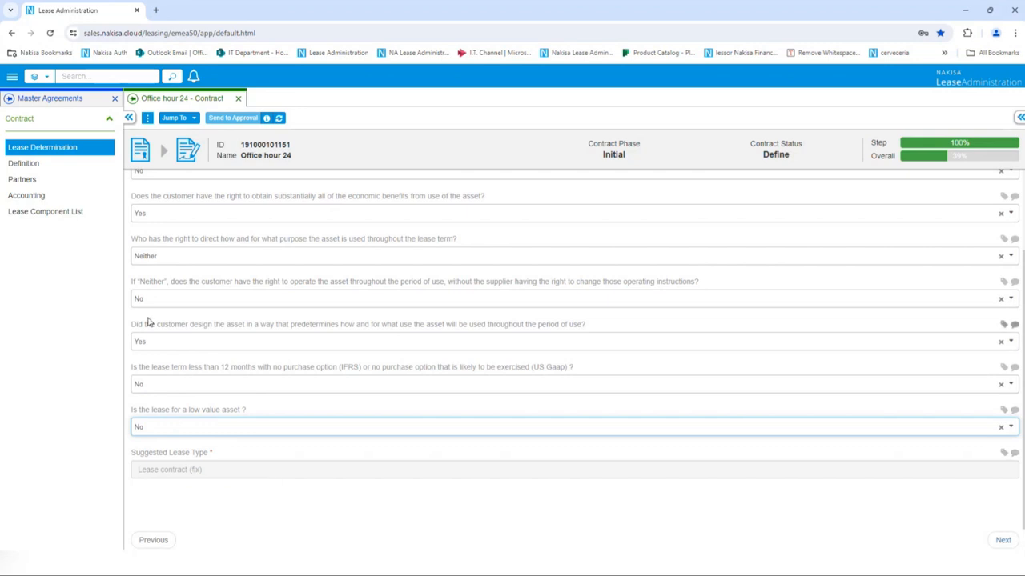
- Review the lease type options in the contract's definition and set the contract currency to CAD - Canadian Dollar
{"action": "left_click", "coordinate": [44, 169]}
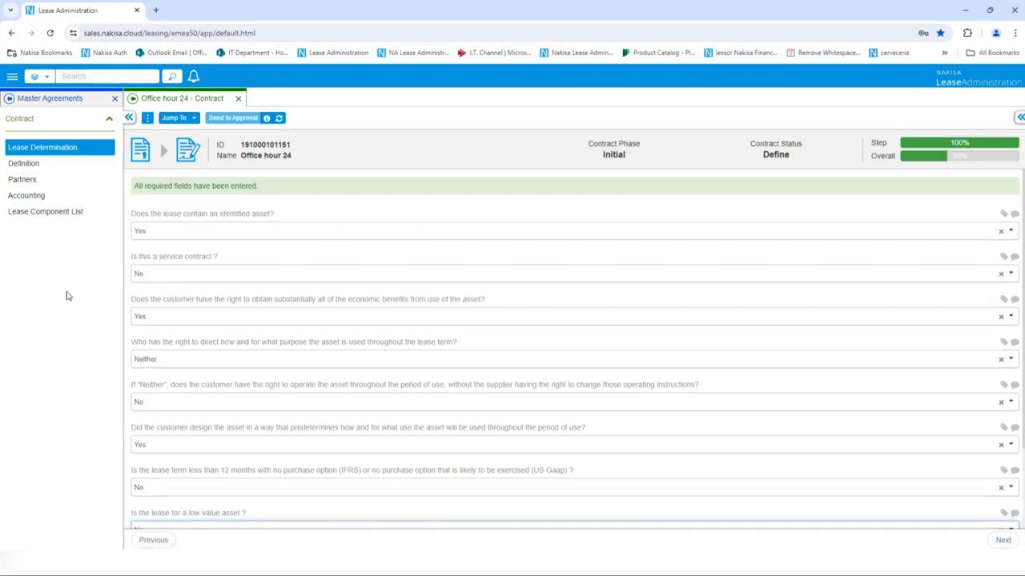
{"action": "left_click", "coordinate": [29, 165]}
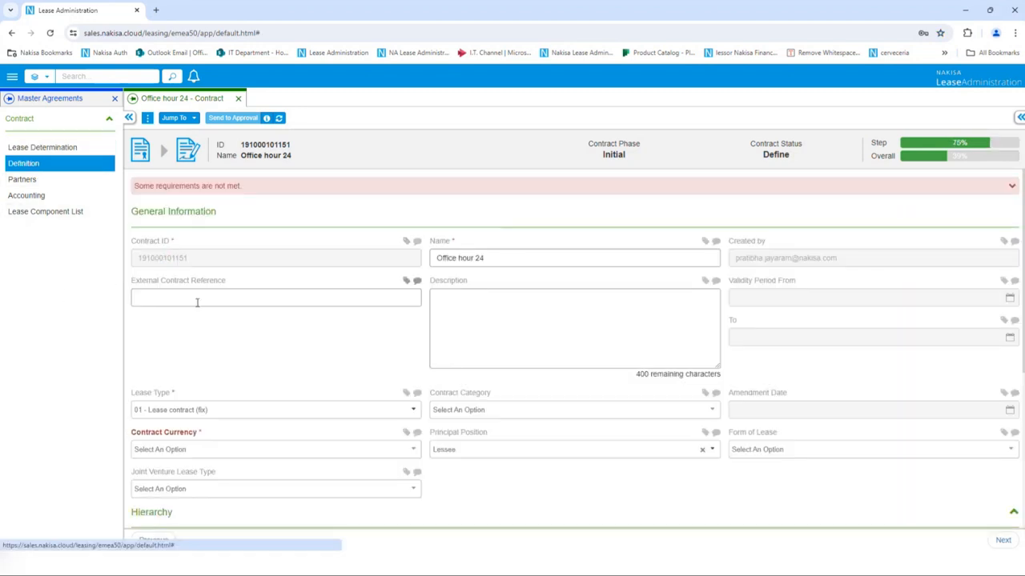
{"action": "left_click", "coordinate": [192, 412]}
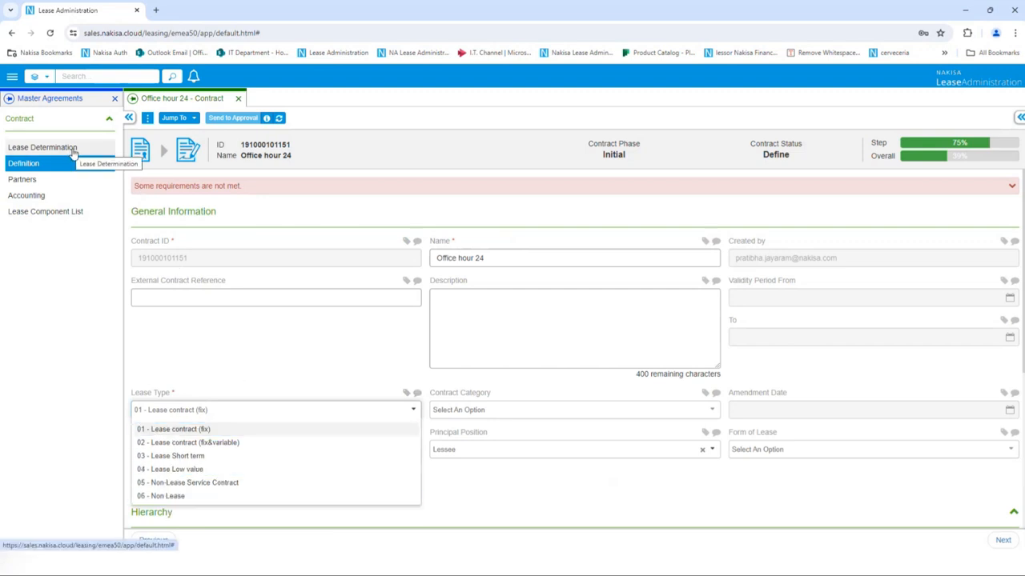
{"action": "left_click", "coordinate": [233, 358]}
{"action": "scroll", "coordinate": [291, 352], "scroll_direction": "down", "scroll_amount": 1}
{"action": "left_click", "coordinate": [260, 398]}
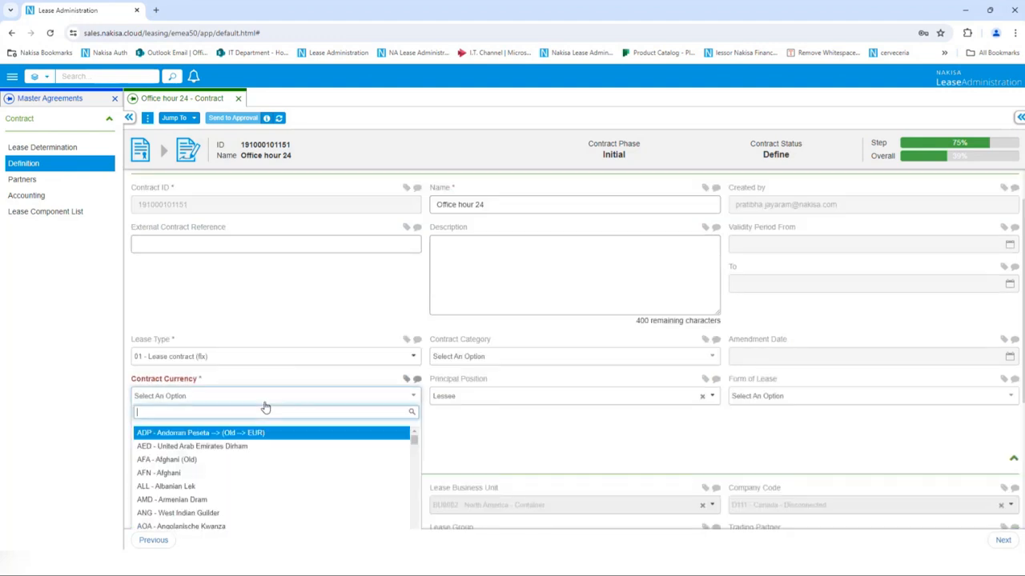
{"action": "type", "text": "cad"}
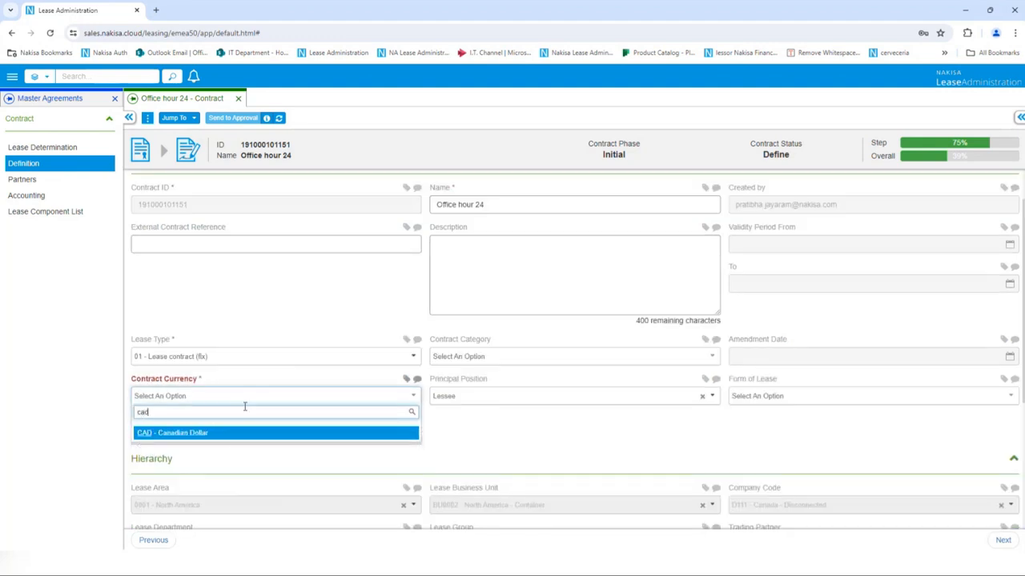
{"action": "left_click", "coordinate": [243, 434]}
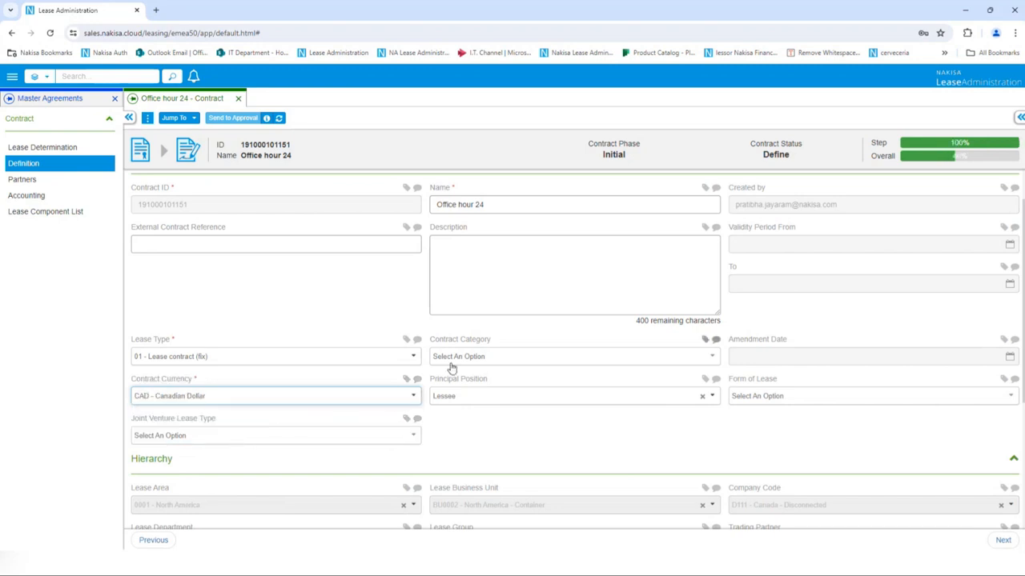
- Add Test Vendor Africa as a contract partner with the role Lessor
{"action": "left_click", "coordinate": [45, 181]}
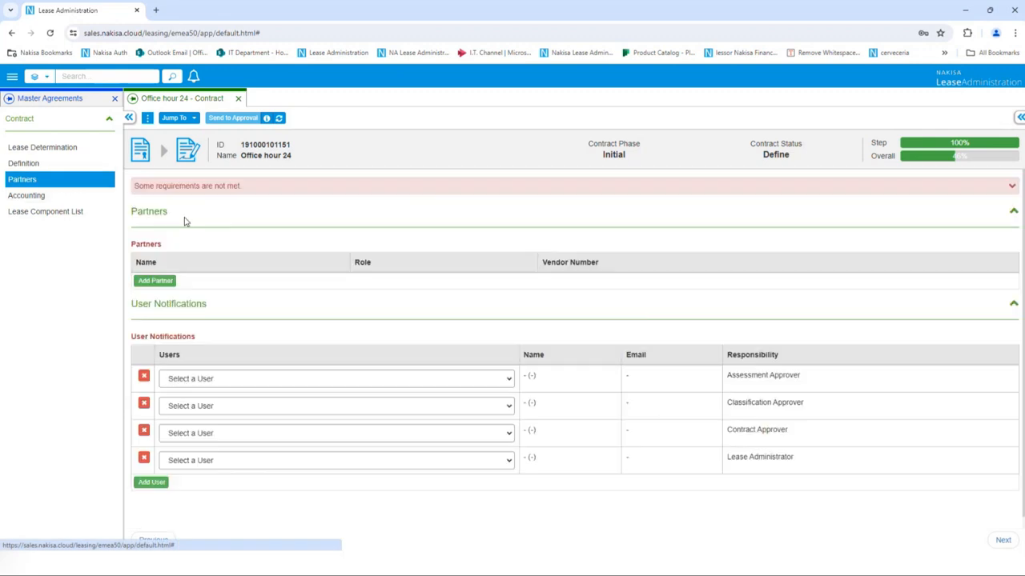
{"action": "left_click", "coordinate": [152, 281]}
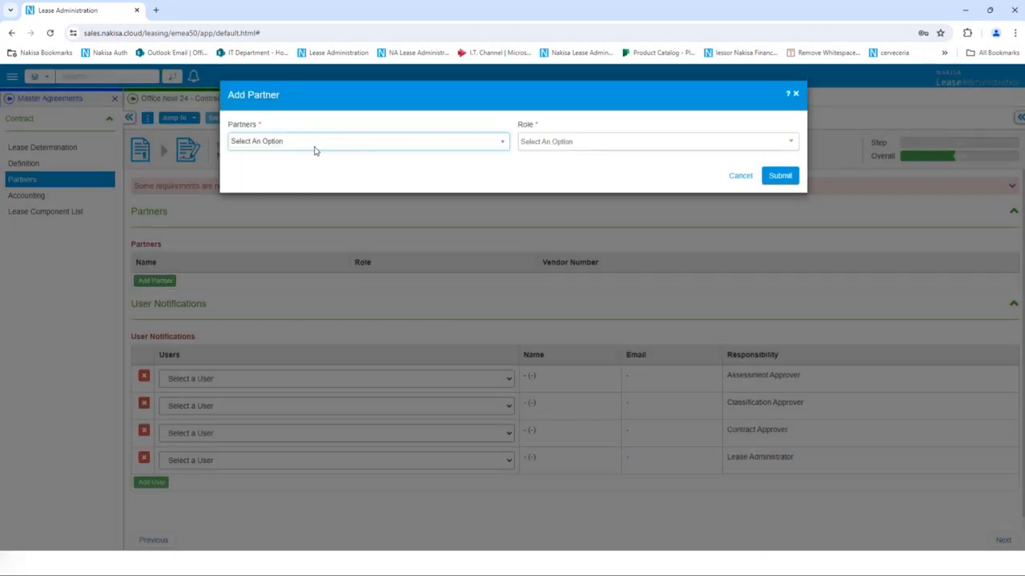
{"action": "left_click", "coordinate": [316, 143]}
{"action": "left_click", "coordinate": [303, 186]}
{"action": "left_click", "coordinate": [558, 141]}
{"action": "left_click", "coordinate": [556, 175]}
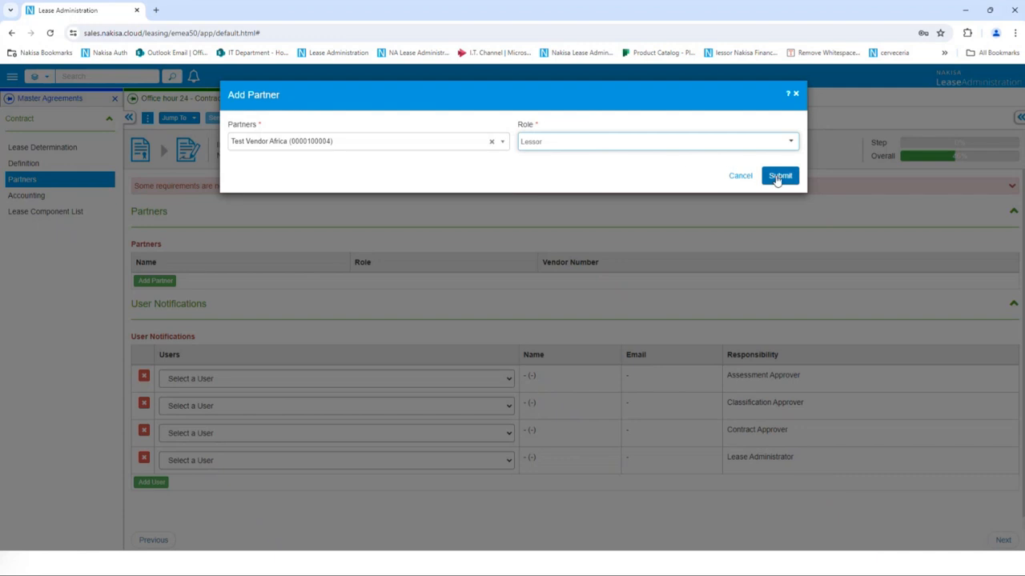
{"action": "left_click", "coordinate": [779, 175]}
- Assign a user to each notification responsibility: Assessment Approver, Classification Approver, Contract Approver and Lease Administrator
{"action": "left_click", "coordinate": [224, 403]}
{"action": "left_click", "coordinate": [226, 336]}
{"action": "left_click", "coordinate": [226, 427]}
{"action": "scroll", "coordinate": [227, 365], "scroll_direction": "down", "scroll_amount": 1}
{"action": "left_click", "coordinate": [226, 361]}
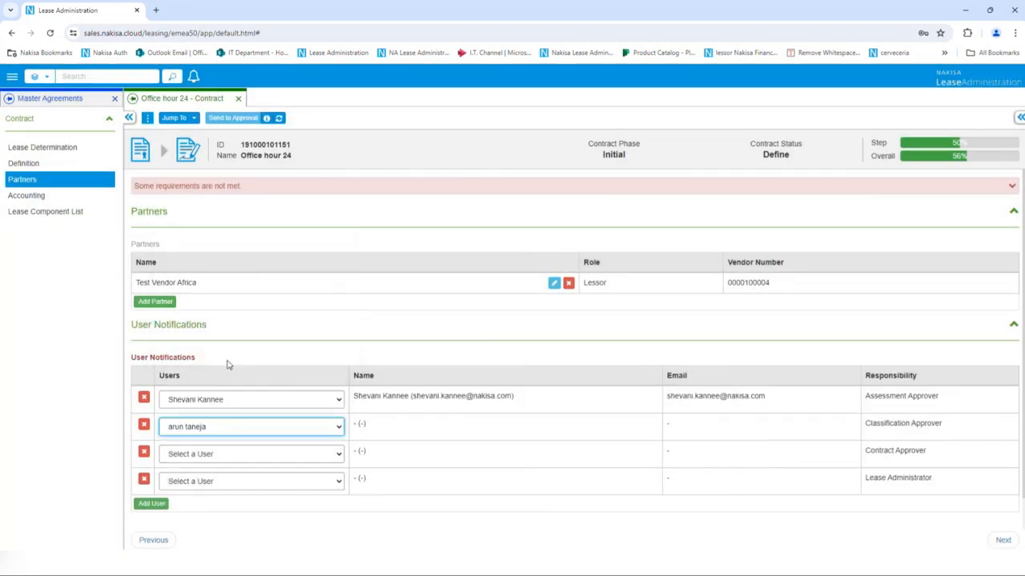
{"action": "left_click", "coordinate": [224, 453]}
{"action": "left_click", "coordinate": [214, 401]}
{"action": "left_click", "coordinate": [208, 481]}
{"action": "left_click", "coordinate": [315, 430]}
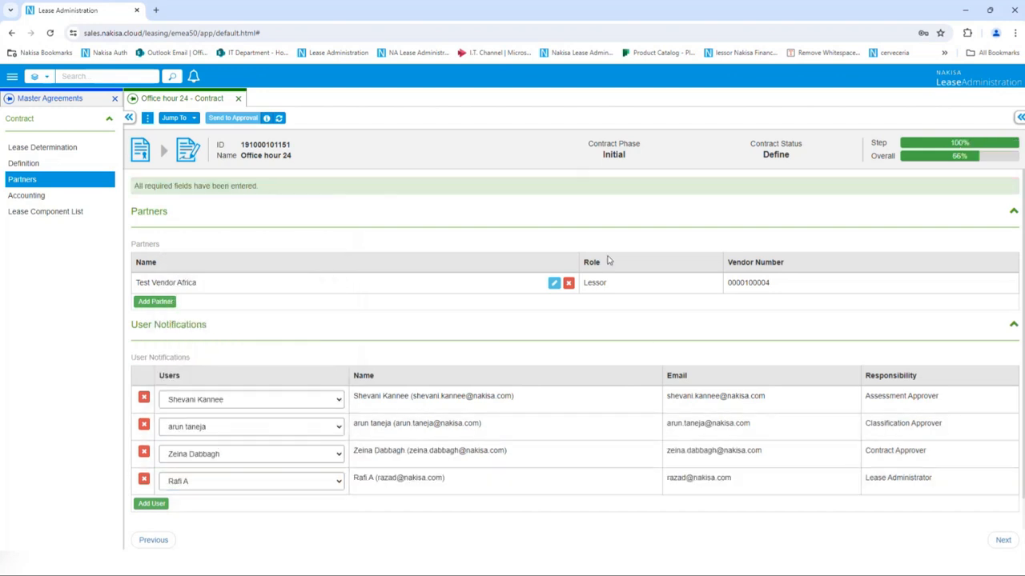
{"action": "left_click", "coordinate": [46, 199]}
{"action": "left_click", "coordinate": [190, 256]}
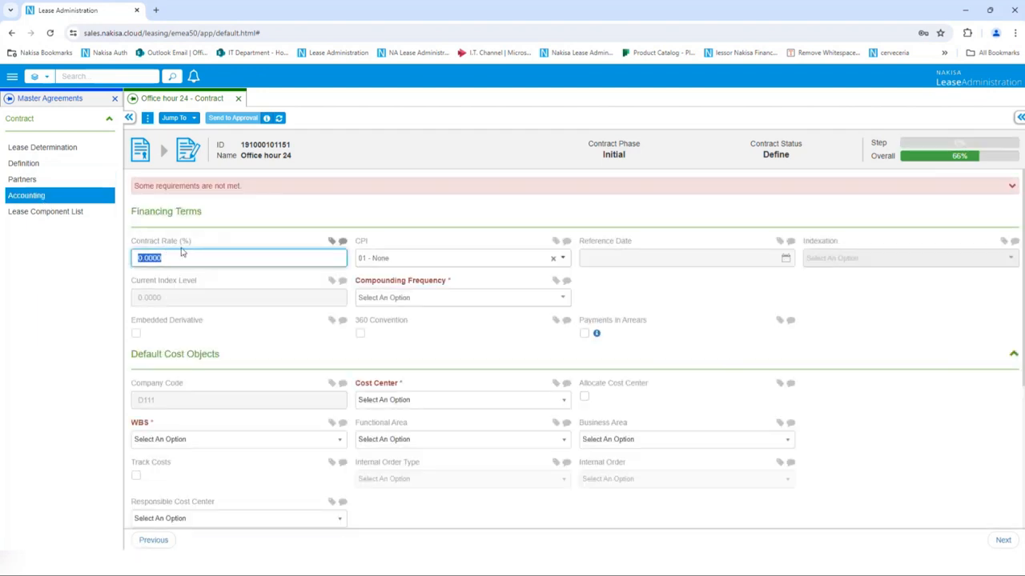
{"action": "type", "text": "2"}
{"action": "left_click", "coordinate": [405, 261]}
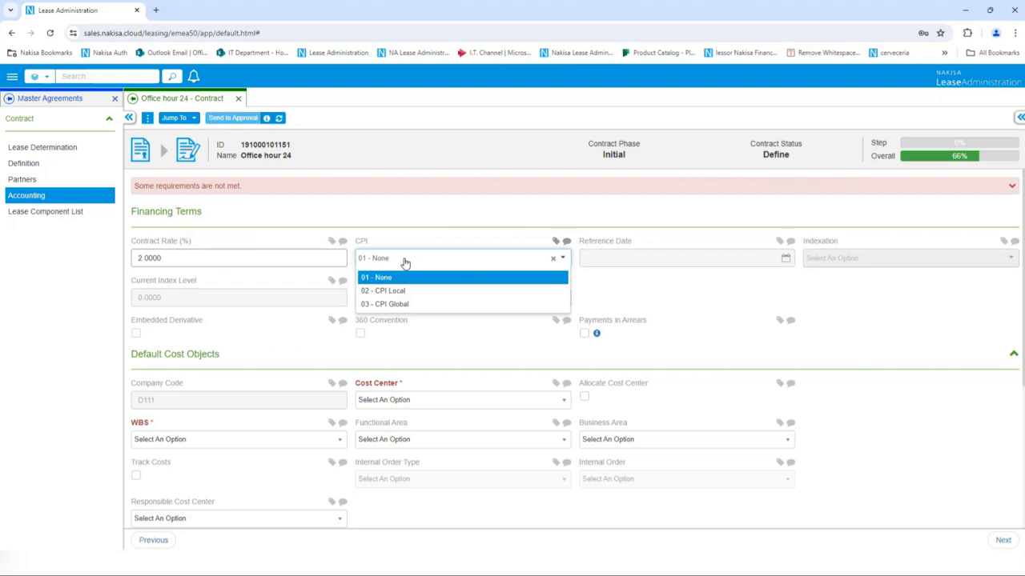
{"action": "left_click", "coordinate": [405, 277]}
{"action": "left_click", "coordinate": [400, 299]}
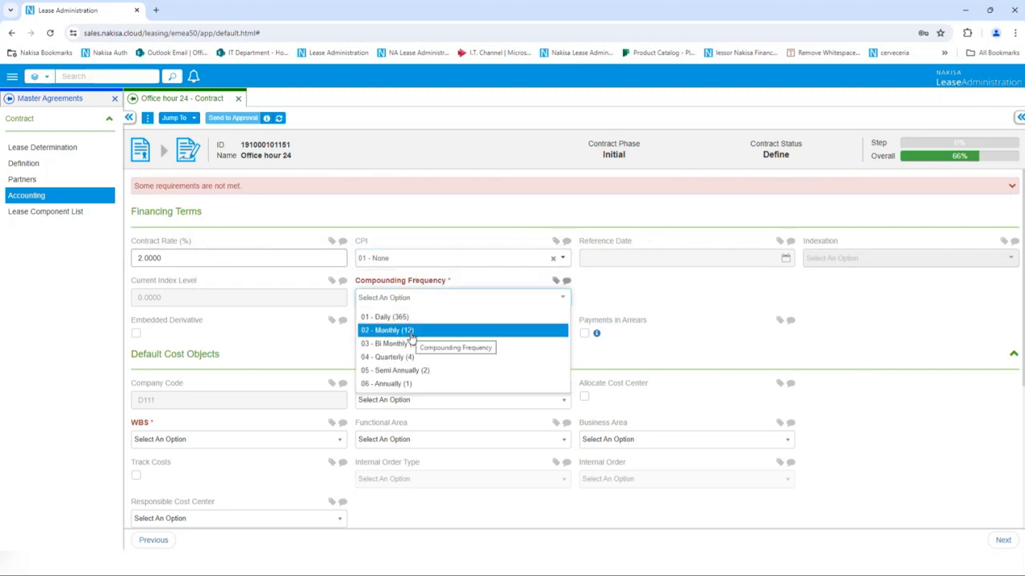
{"action": "left_click", "coordinate": [411, 336]}
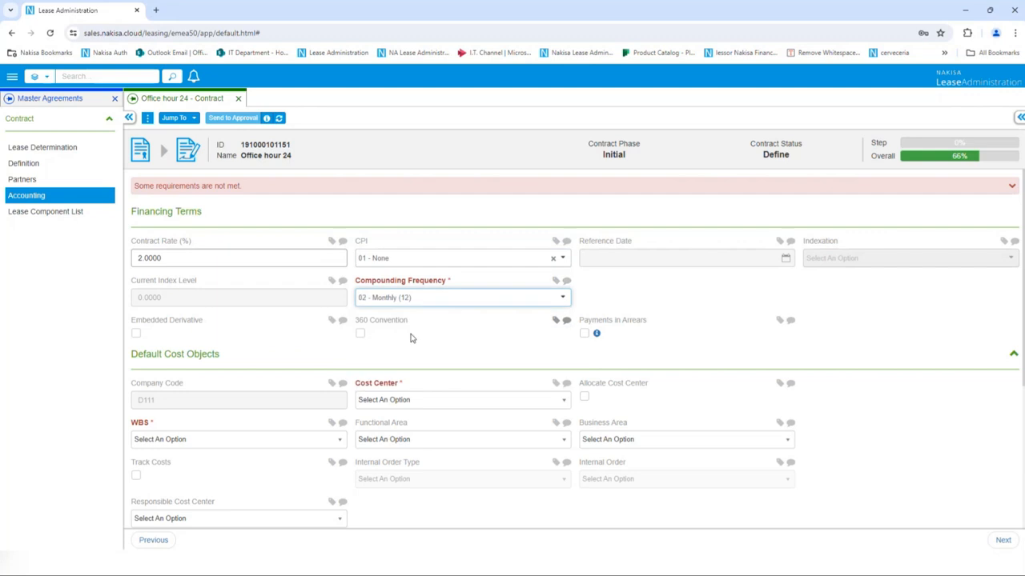
{"action": "left_click", "coordinate": [412, 402]}
{"action": "left_click", "coordinate": [403, 458]}
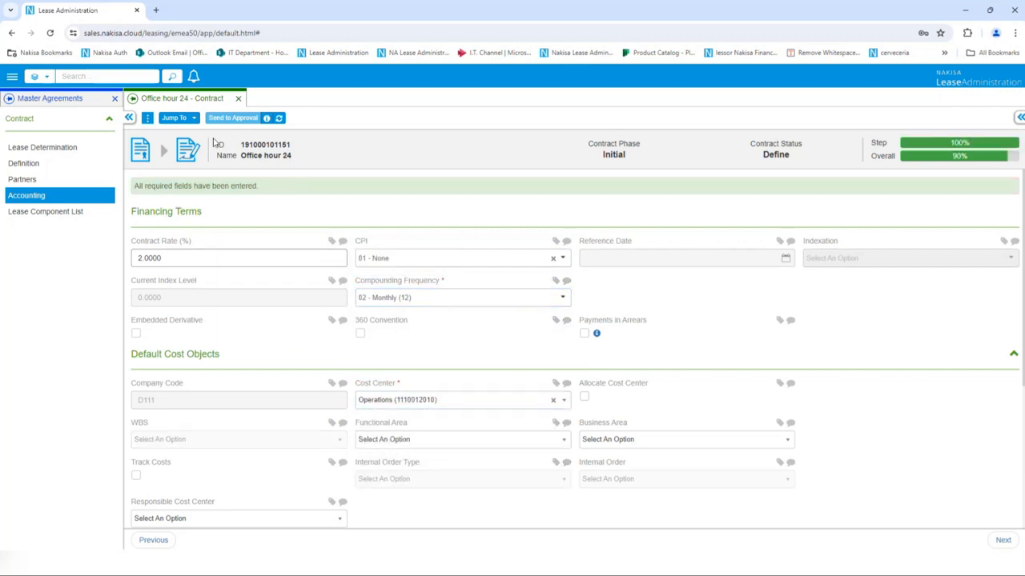
- Create a lease component named "Trainig" under the contract
{"action": "left_click", "coordinate": [148, 118]}
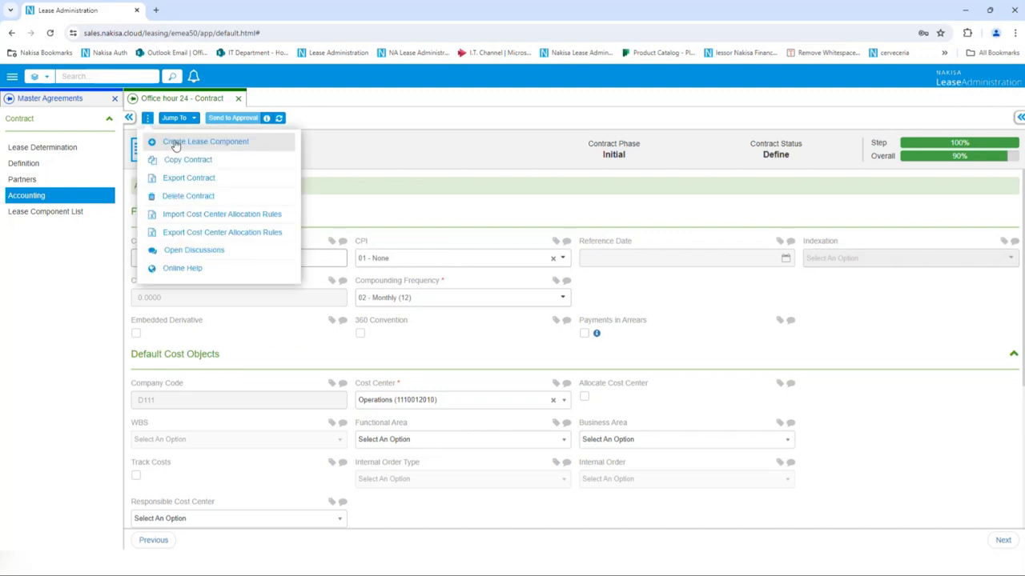
{"action": "left_click", "coordinate": [176, 142]}
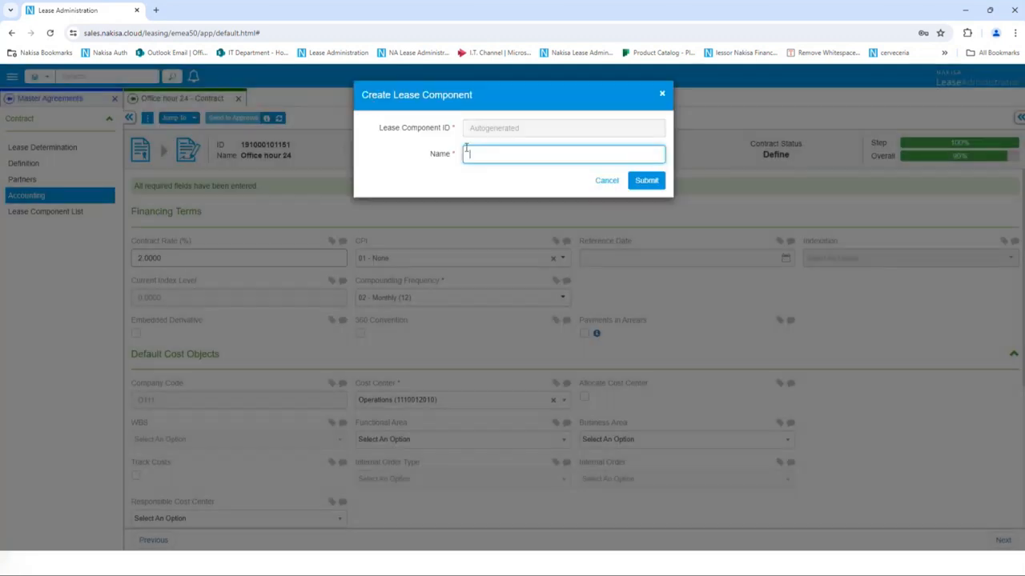
{"action": "type", "text": "Tra"}
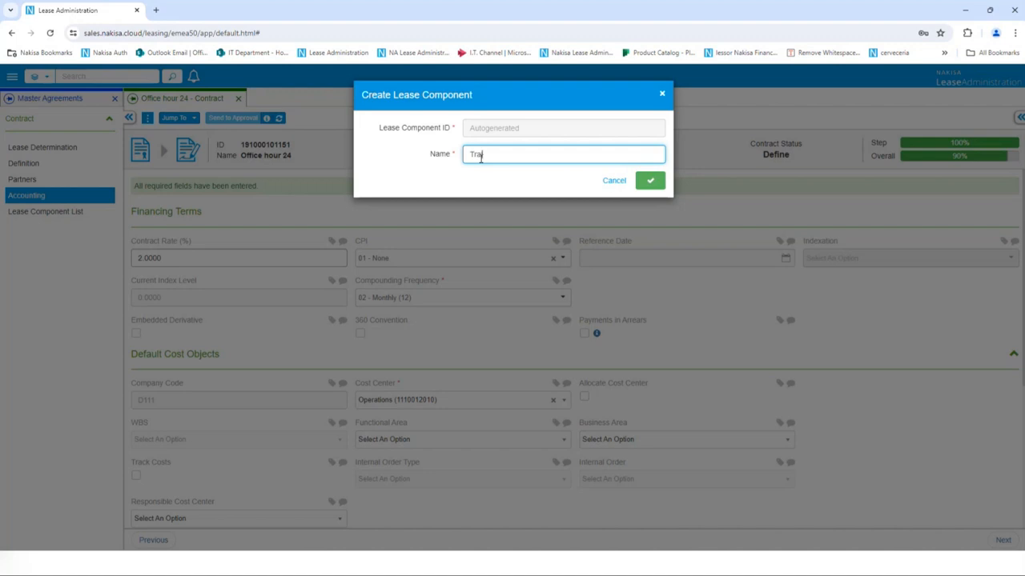
{"action": "type", "text": "inig"}
{"action": "left_click", "coordinate": [650, 180]}
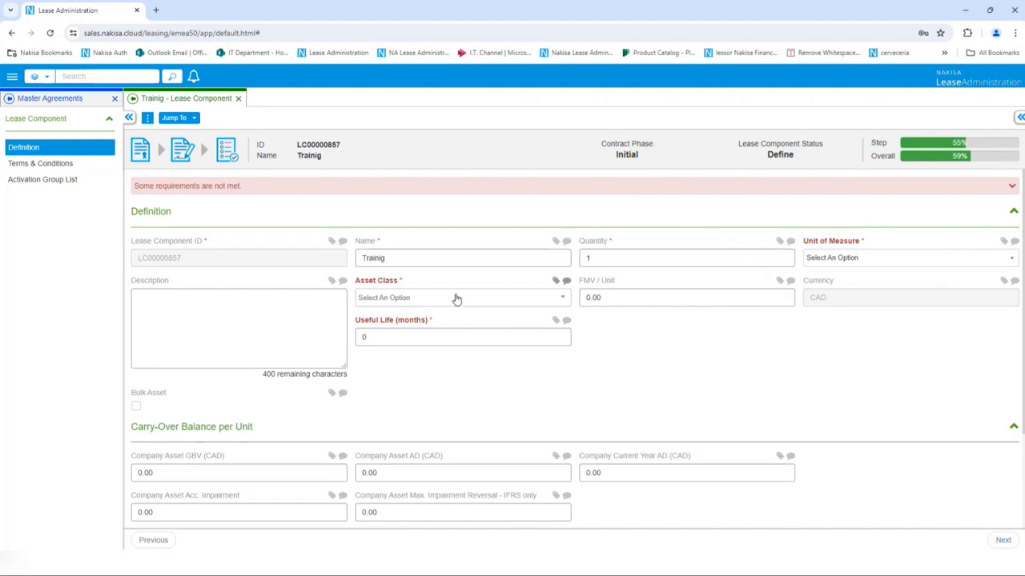
- Set the lease component's asset class to Vehicles and its unit of measure to EA, and review the carry-over balance fields
{"action": "left_click", "coordinate": [369, 295]}
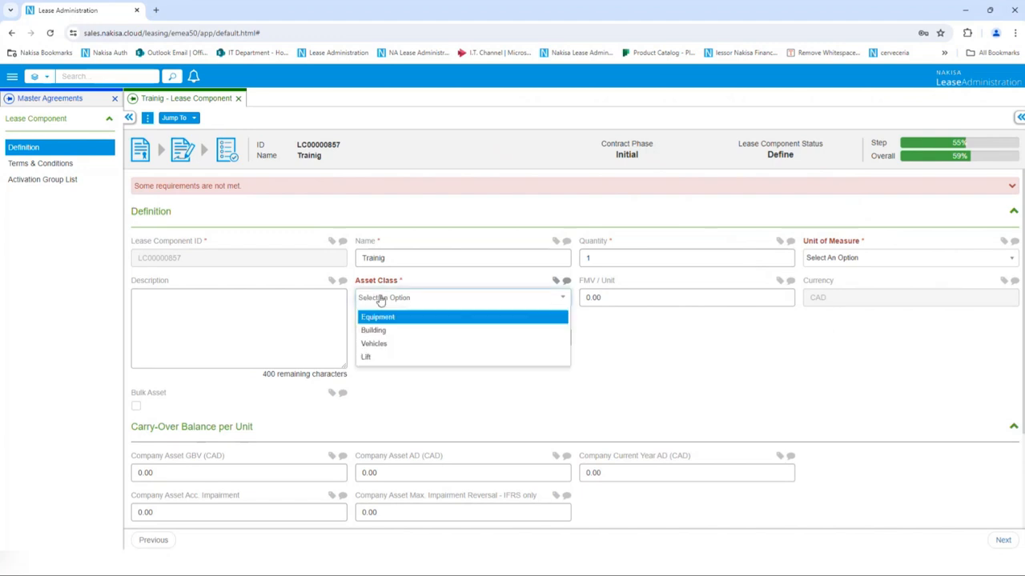
{"action": "left_click", "coordinate": [388, 344]}
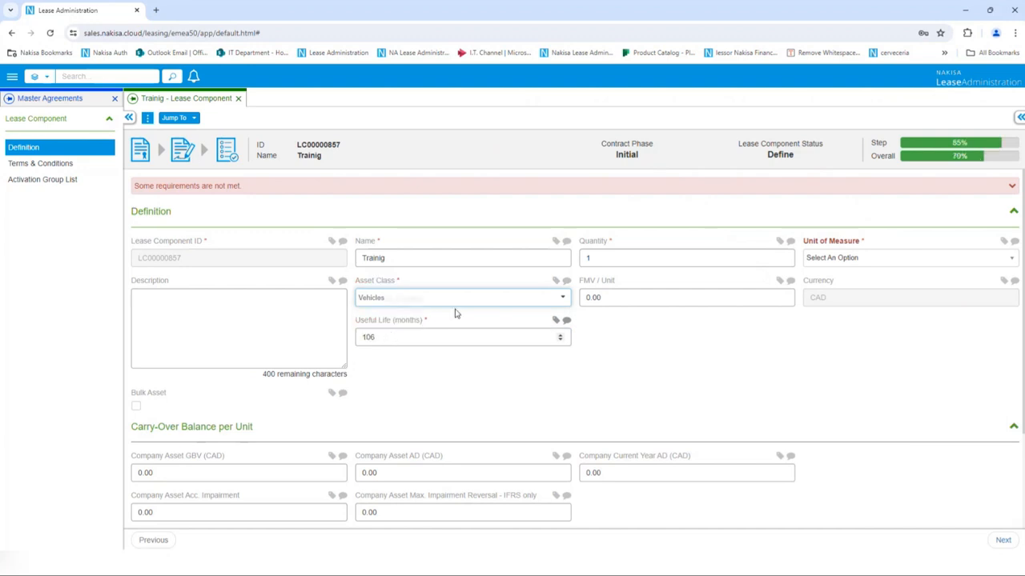
{"action": "left_click", "coordinate": [833, 258]}
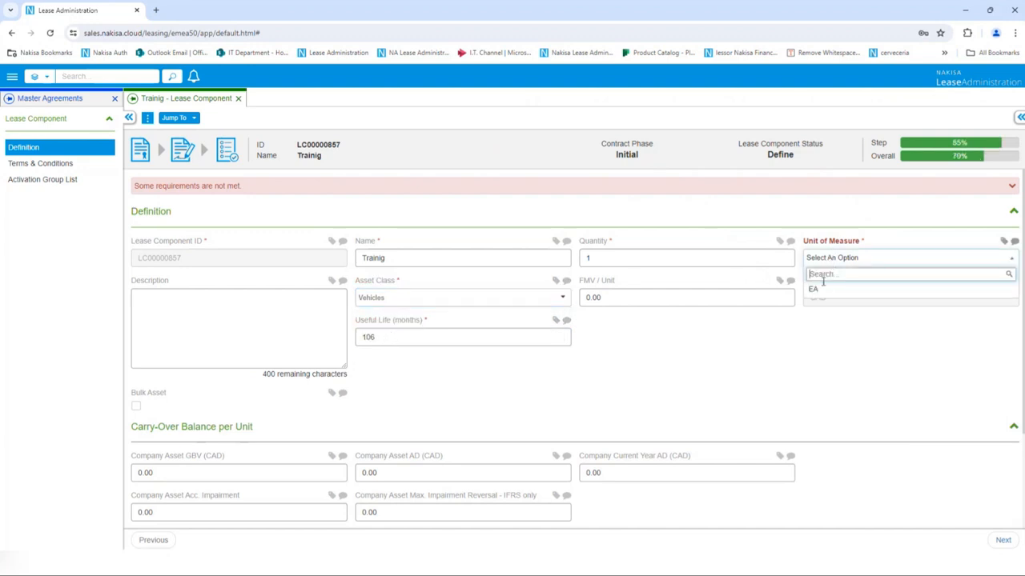
{"action": "left_click", "coordinate": [817, 289]}
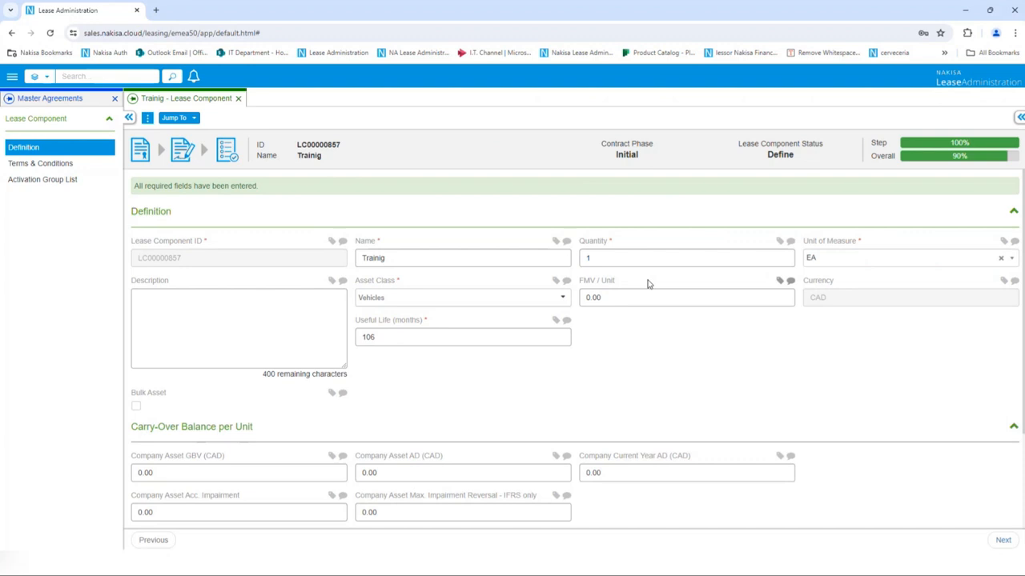
{"action": "scroll", "coordinate": [641, 284], "scroll_direction": "down", "scroll_amount": 2}
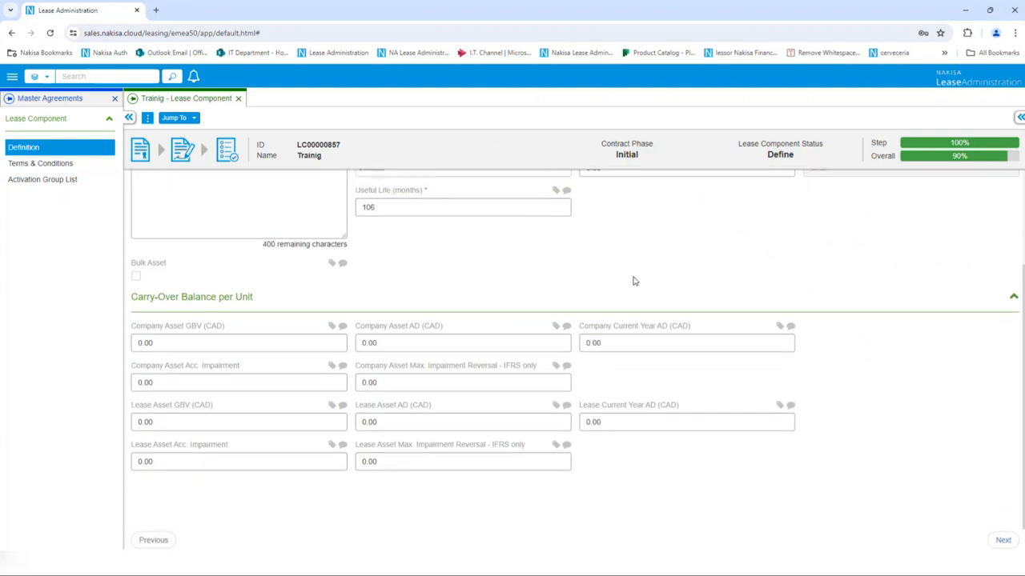
- Add a standard term of type Base Rent to the lease component with a lease amount of 1000 per unit
{"action": "left_click", "coordinate": [50, 165]}
{"action": "left_click", "coordinate": [162, 245]}
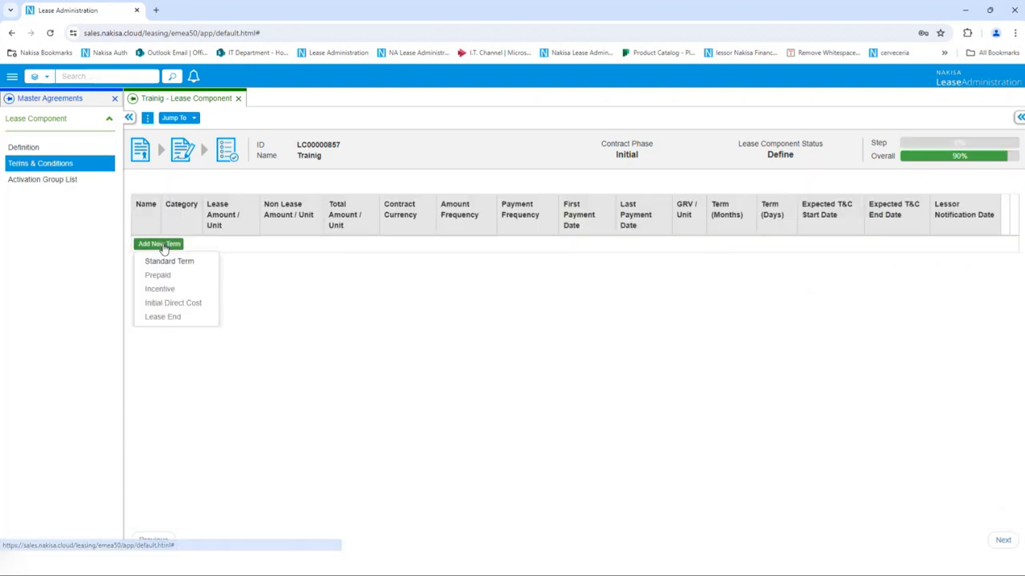
{"action": "left_click", "coordinate": [167, 262]}
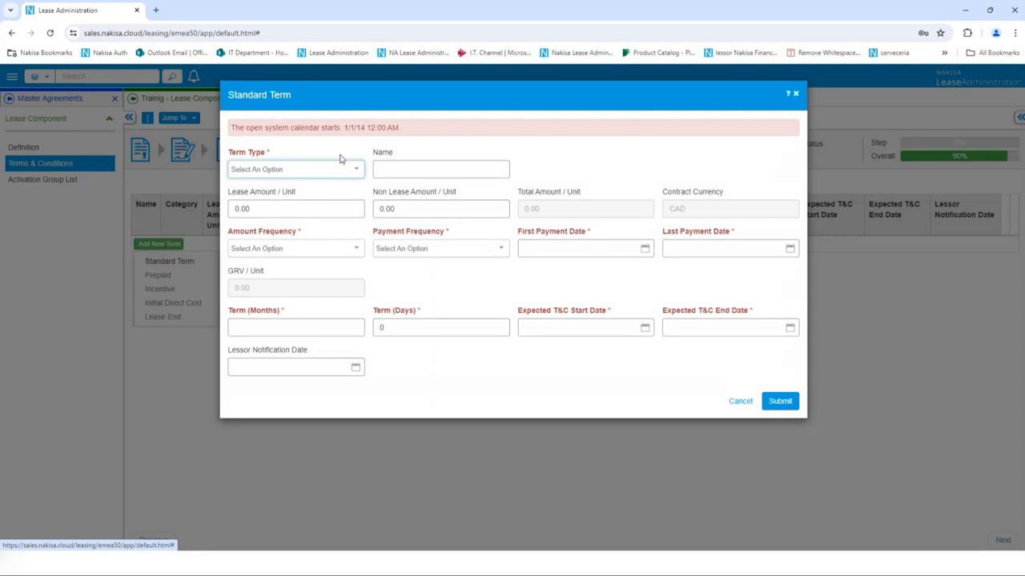
{"action": "left_click", "coordinate": [318, 171]}
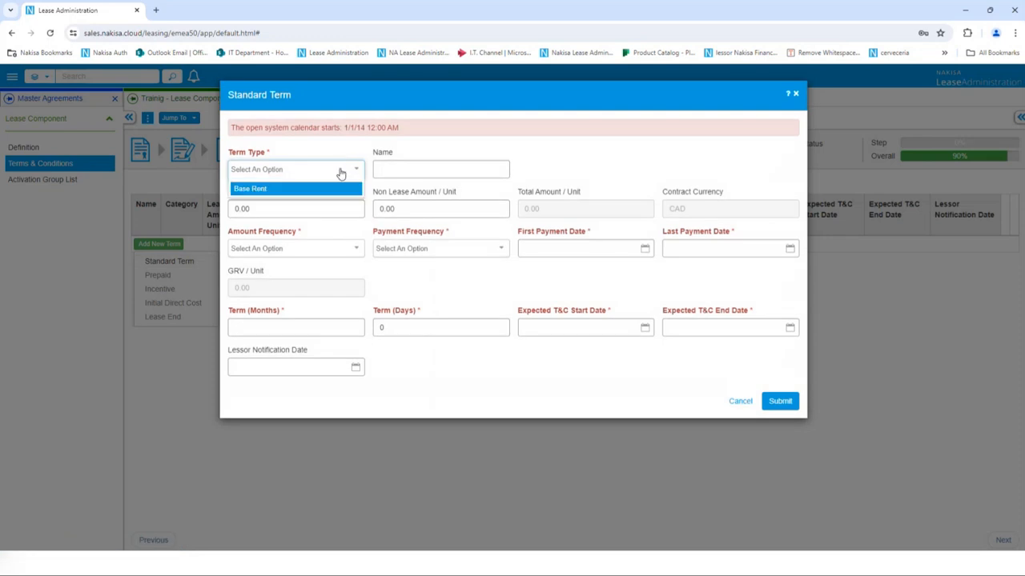
{"action": "left_click", "coordinate": [284, 193]}
{"action": "left_click", "coordinate": [327, 209]}
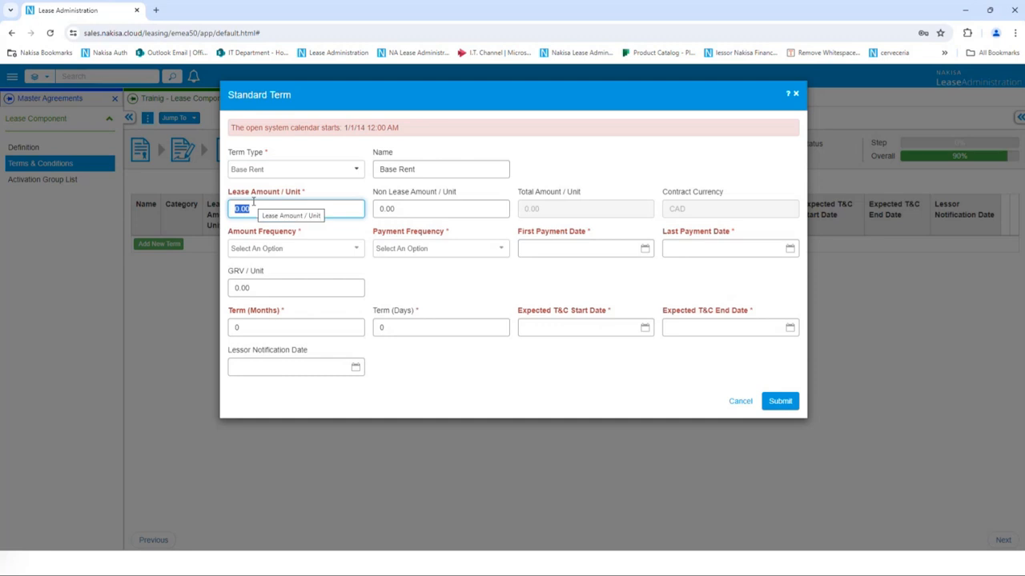
{"action": "type", "text": "2"}
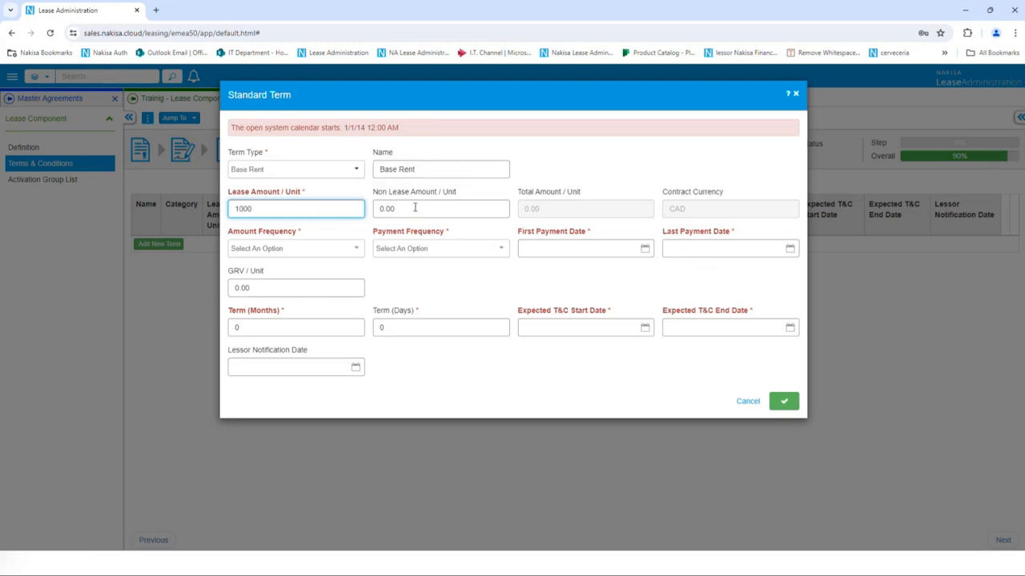
- Set the Base Rent term's amount frequency to OneTime and its payment frequency to Monthly
{"action": "left_click", "coordinate": [283, 248]}
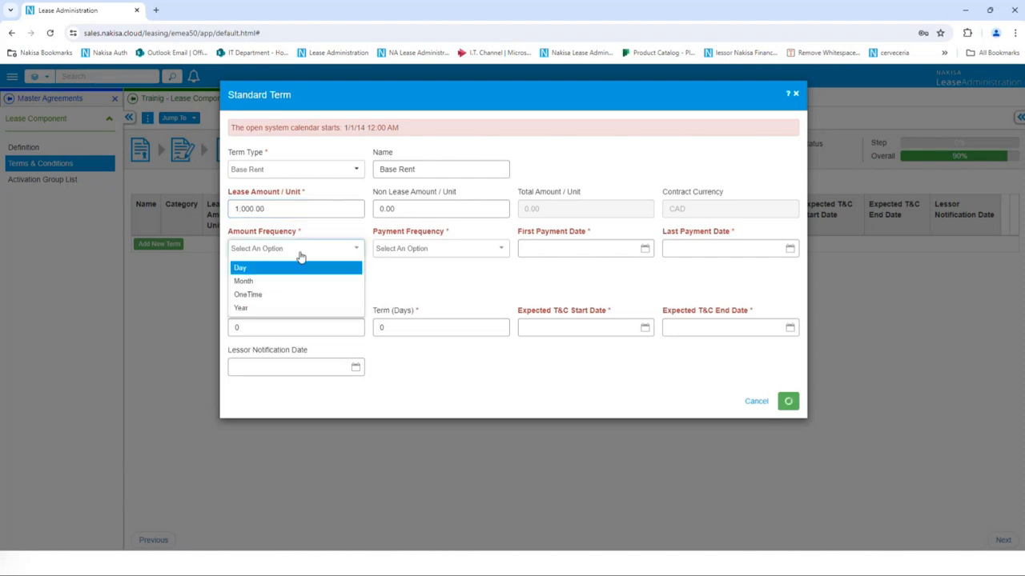
{"action": "left_click", "coordinate": [315, 282]}
{"action": "left_click", "coordinate": [322, 250]}
{"action": "left_click", "coordinate": [303, 295]}
{"action": "left_click", "coordinate": [408, 253]}
{"action": "left_click", "coordinate": [403, 281]}
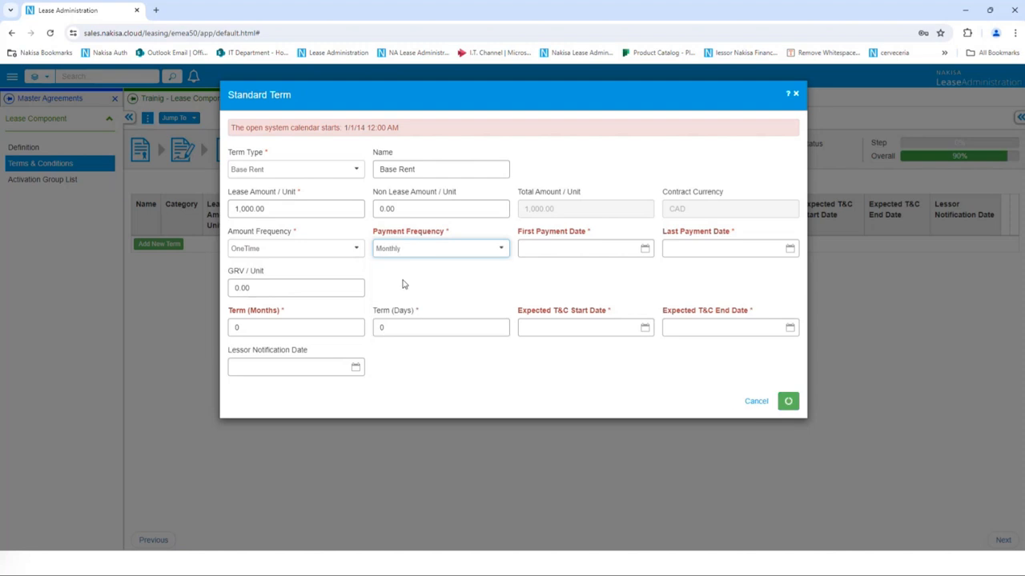
- Set the term's first payment date to 2023-01-01 and its last payment date to 2023-12-31
{"action": "left_click", "coordinate": [646, 249]}
{"action": "left_click", "coordinate": [584, 269]}
{"action": "left_click", "coordinate": [526, 269]}
{"action": "left_click", "coordinate": [532, 296]}
{"action": "left_click", "coordinate": [531, 299]}
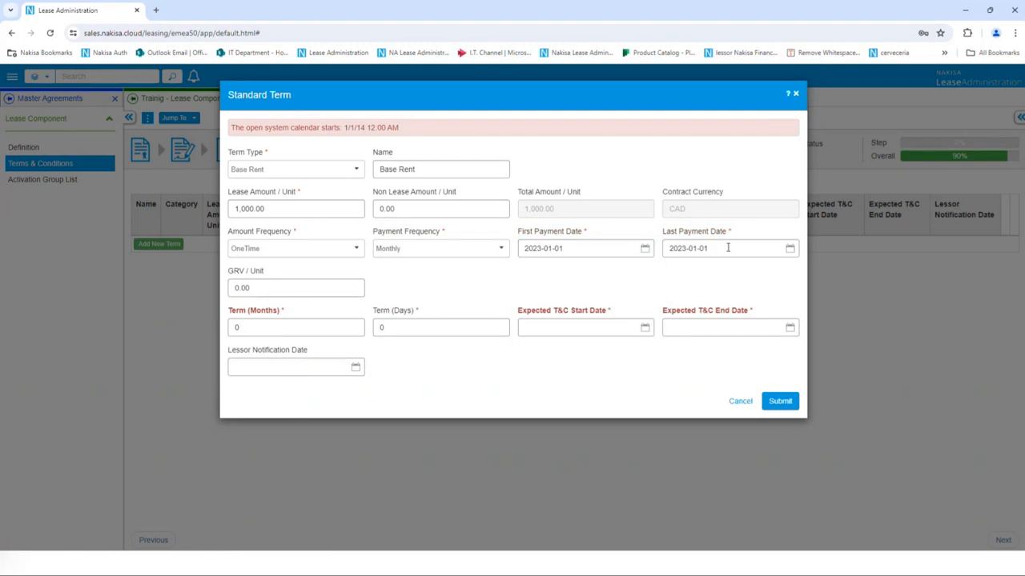
{"action": "left_click", "coordinate": [728, 248]}
{"action": "left_click", "coordinate": [727, 269]}
{"action": "left_click", "coordinate": [781, 365]}
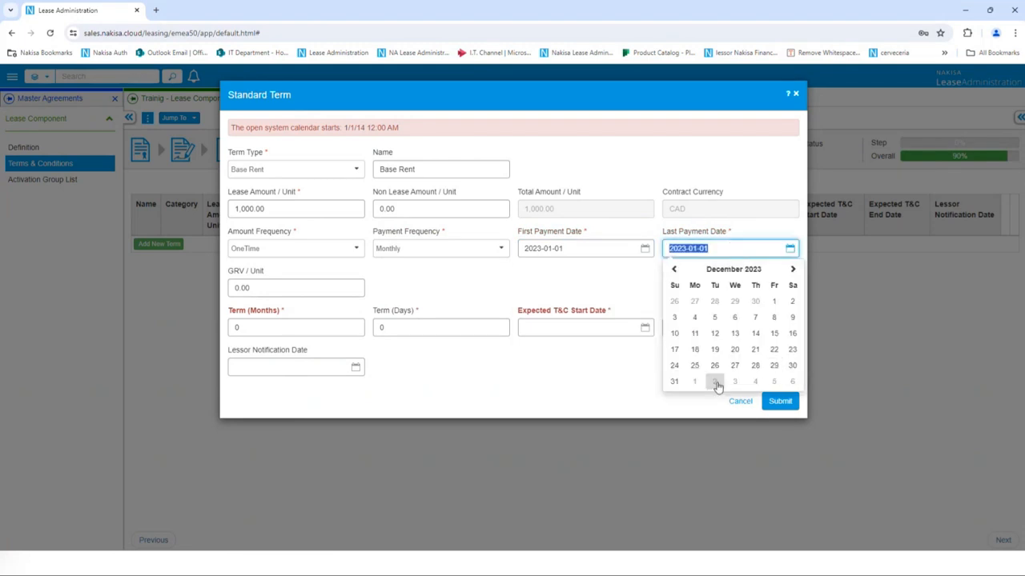
{"action": "left_click", "coordinate": [671, 381]}
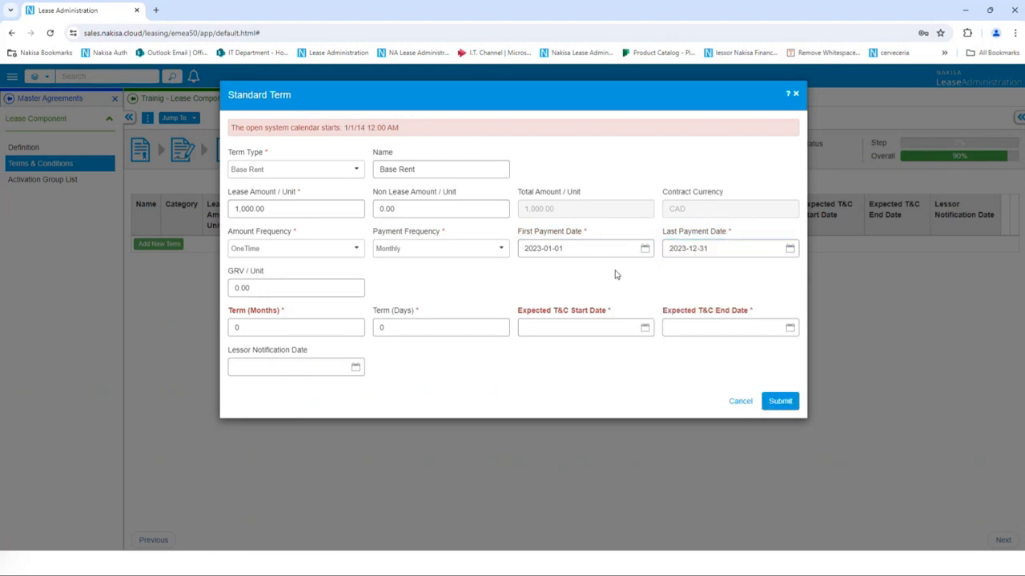
- Set the expected T&C start date to 2023-01-01 and end date to 2023-12-31, and submit the Base Rent term
{"action": "left_click", "coordinate": [600, 248]}
{"action": "key", "text": "ctrl+c"}
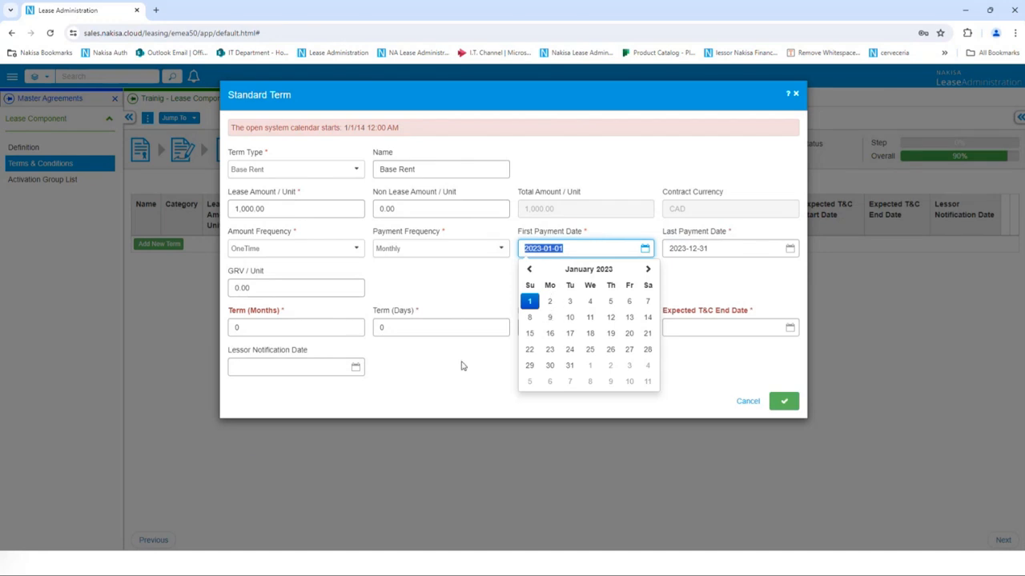
{"action": "left_click", "coordinate": [480, 359]}
{"action": "left_click", "coordinate": [558, 328]}
{"action": "key", "text": "ctrl+v"}
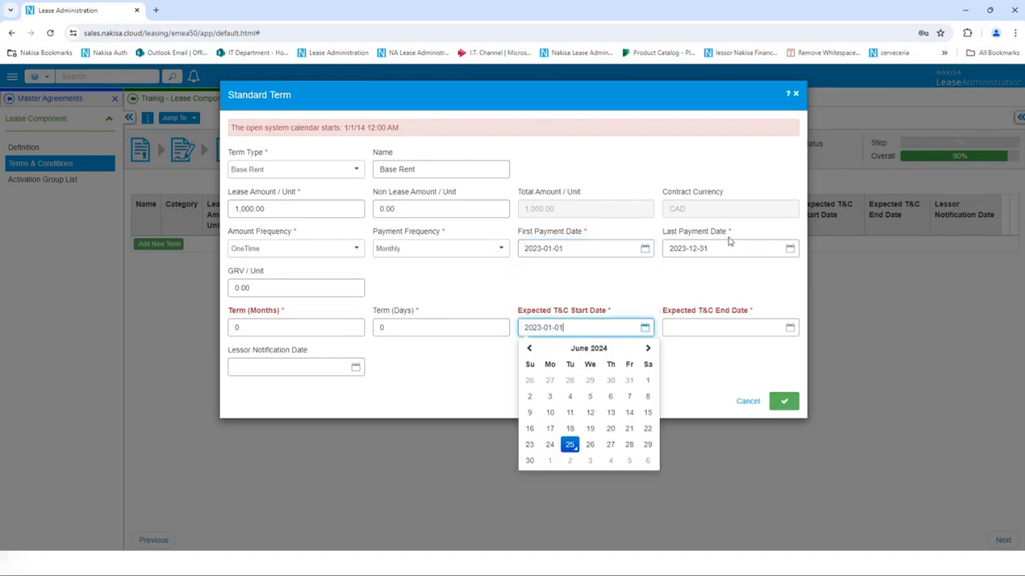
{"action": "left_click", "coordinate": [713, 249]}
{"action": "left_click", "coordinate": [558, 358]}
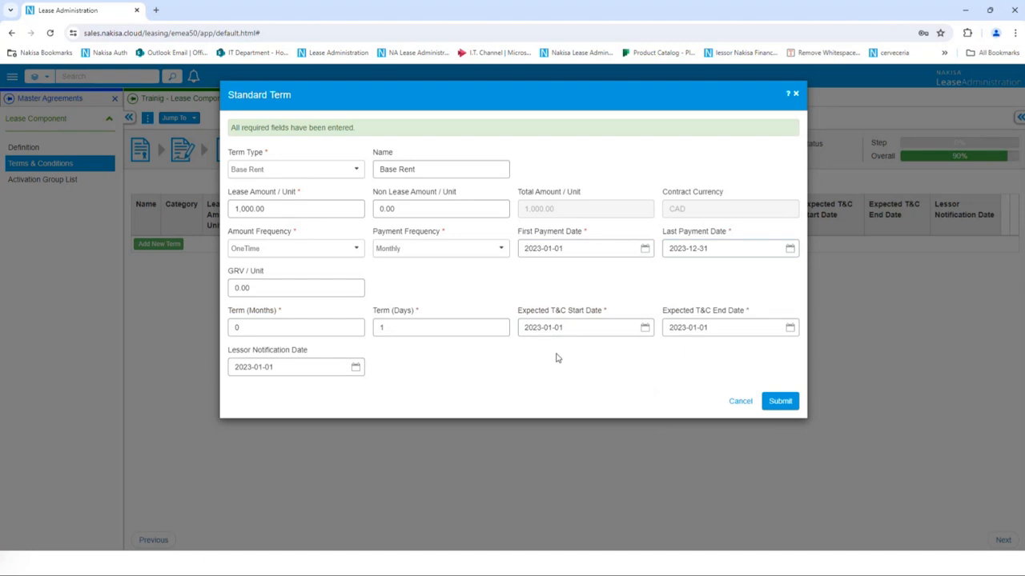
{"action": "left_click", "coordinate": [671, 332]}
{"action": "type", "text": "2023-12-31"}
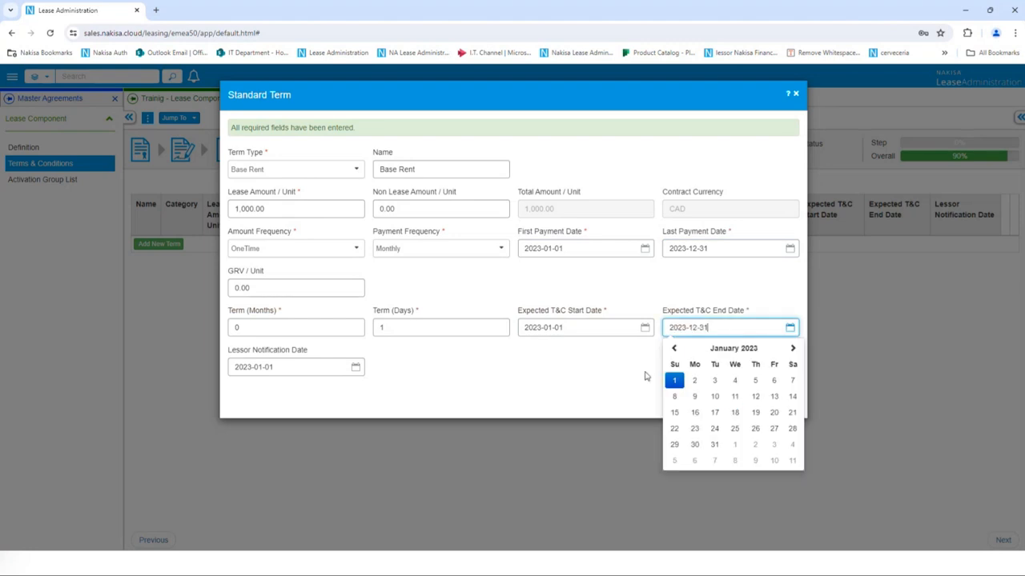
{"action": "left_click", "coordinate": [627, 377]}
{"action": "left_click", "coordinate": [780, 403]}
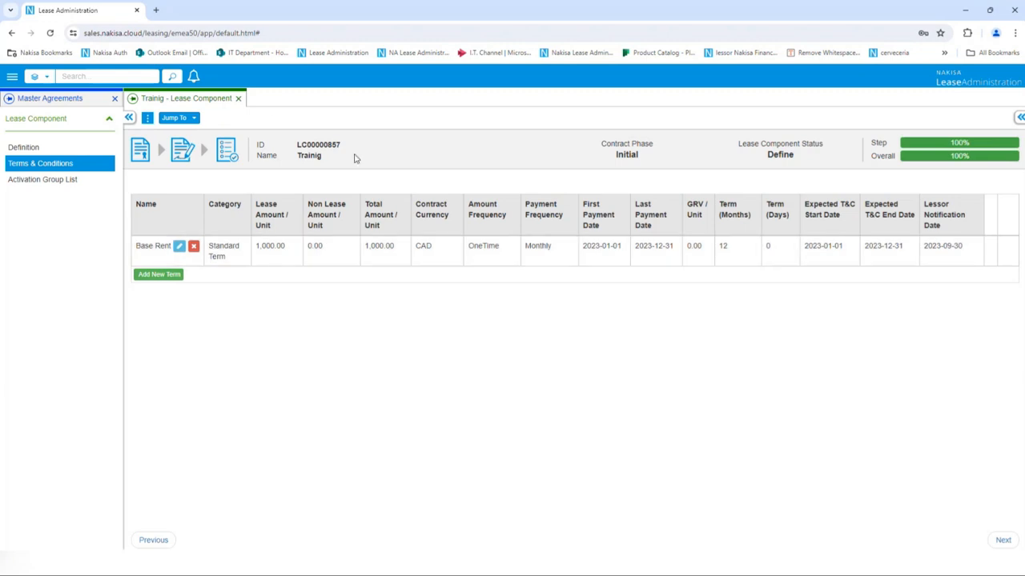
- Go back to the Office hour 24 contract, send it for approval and approve it
{"action": "left_click", "coordinate": [192, 117]}
{"action": "left_click", "coordinate": [253, 161]}
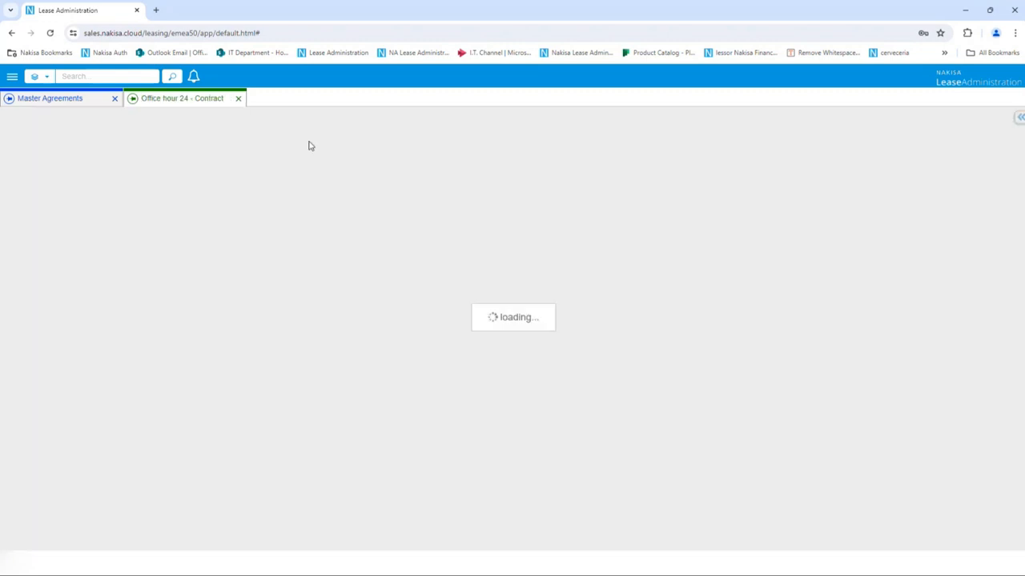
{"action": "left_click", "coordinate": [216, 118]}
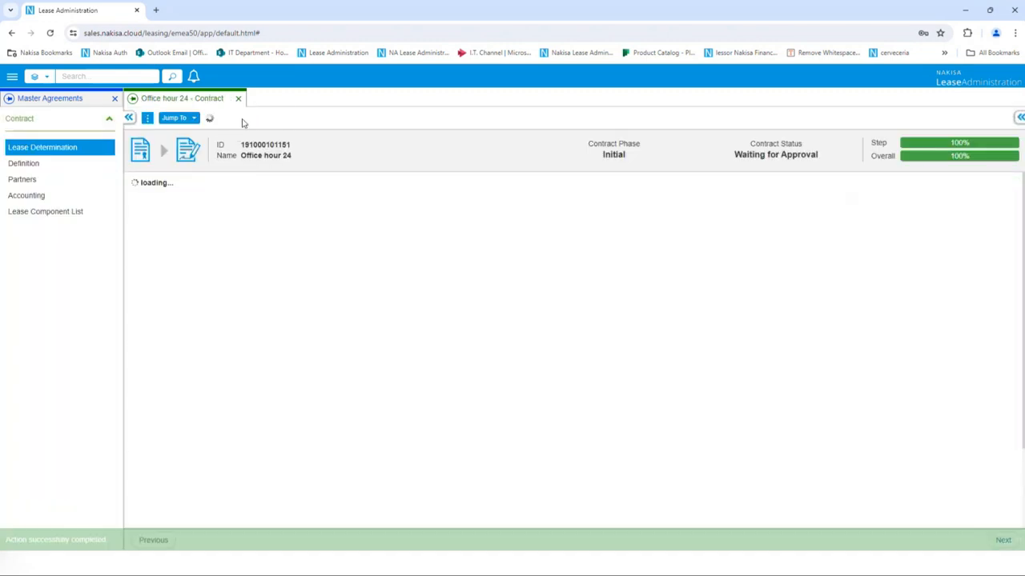
{"action": "left_click", "coordinate": [216, 118]}
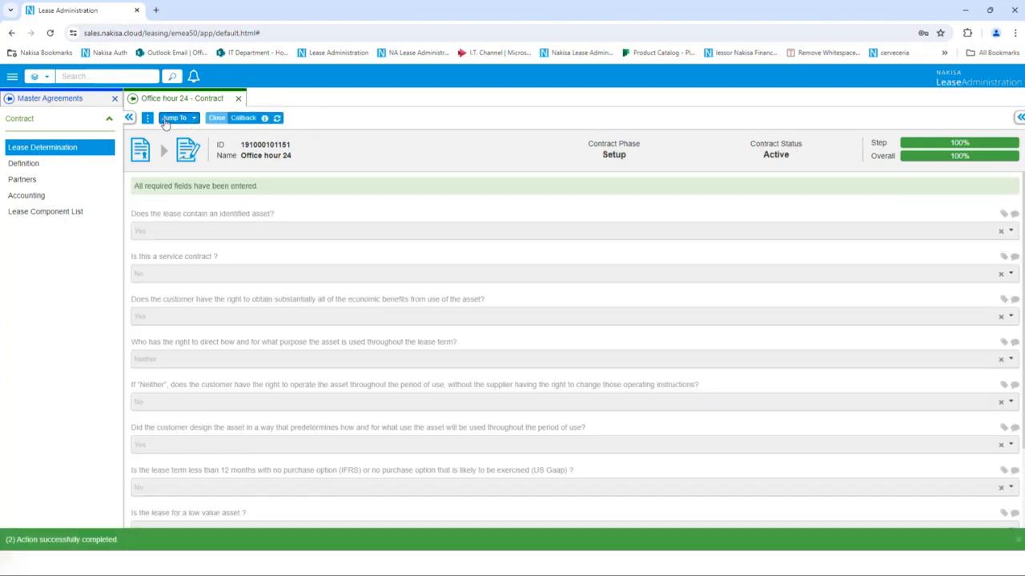
- Open the contract's Trainig activation group and review its accounting, terms and conditions, and classification
{"action": "left_click", "coordinate": [165, 120]}
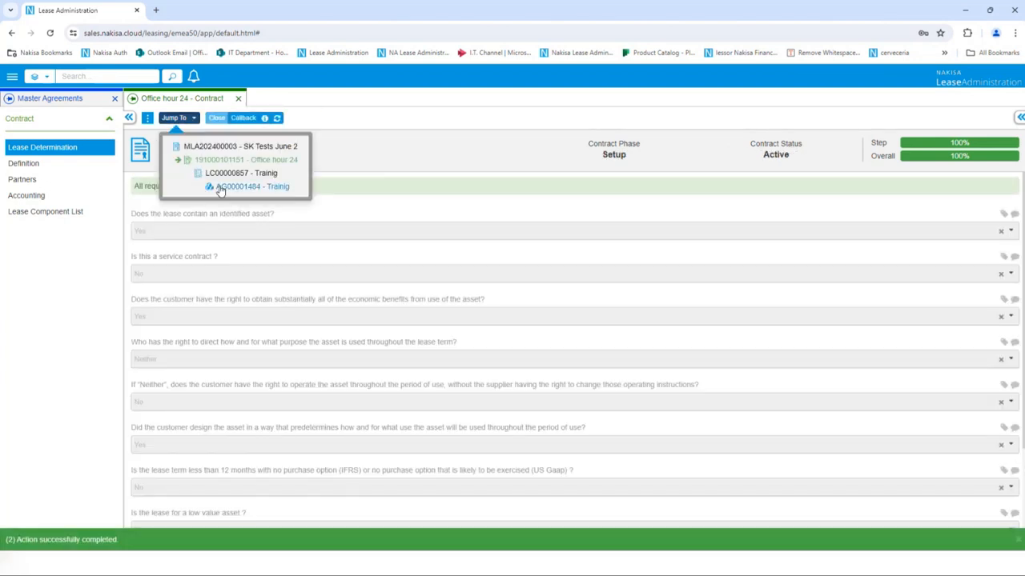
{"action": "left_click", "coordinate": [225, 189]}
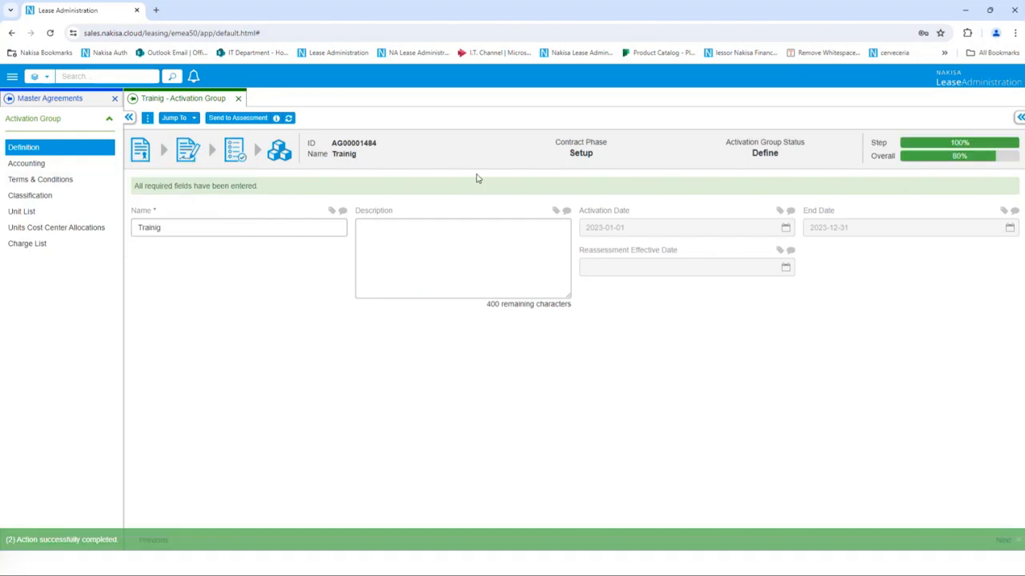
{"action": "left_click", "coordinate": [64, 168]}
{"action": "left_click", "coordinate": [67, 181]}
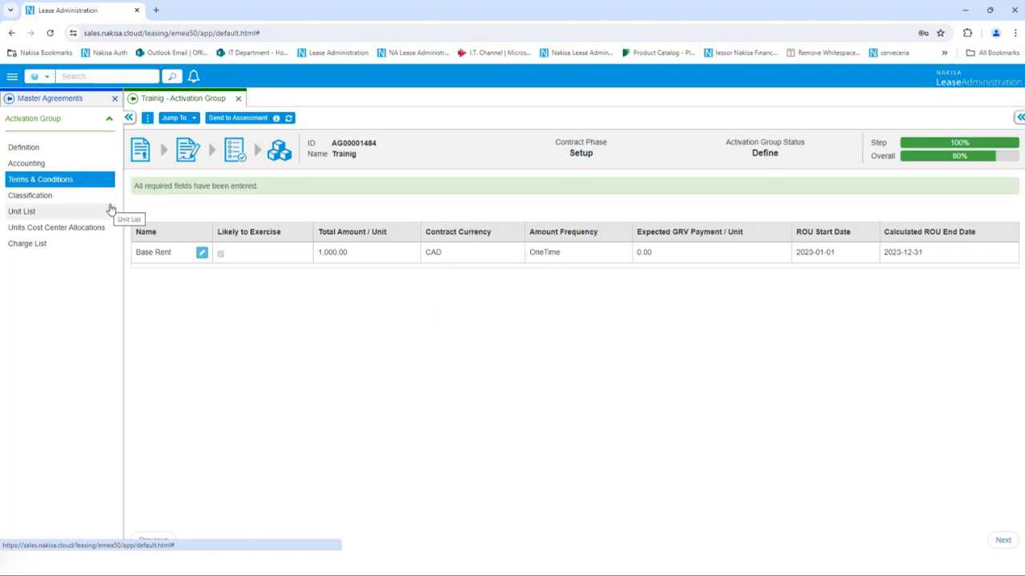
{"action": "left_click", "coordinate": [45, 198]}
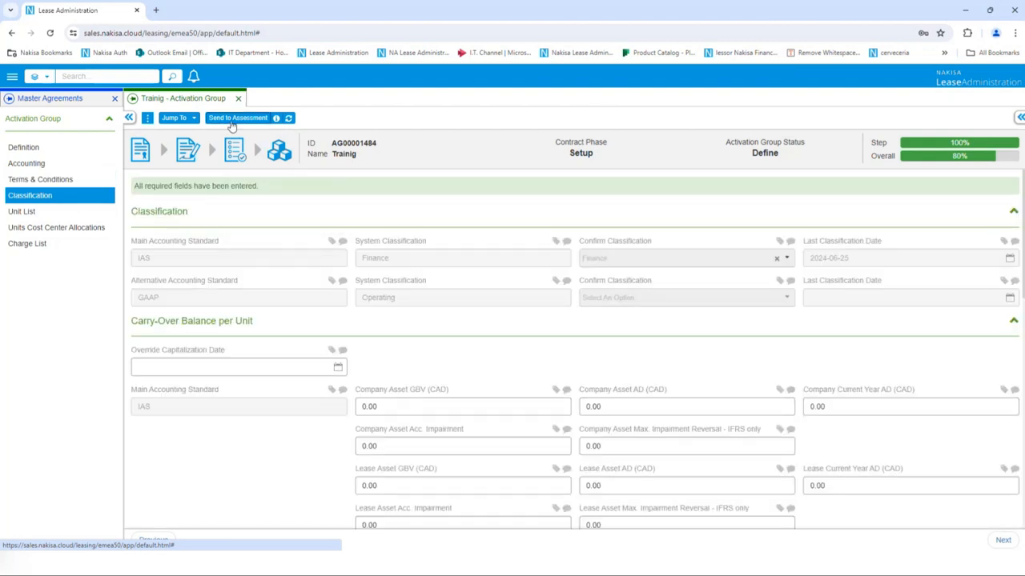
- Send the Trainig activation group to assessment and approve the assessment
{"action": "left_click", "coordinate": [234, 118]}
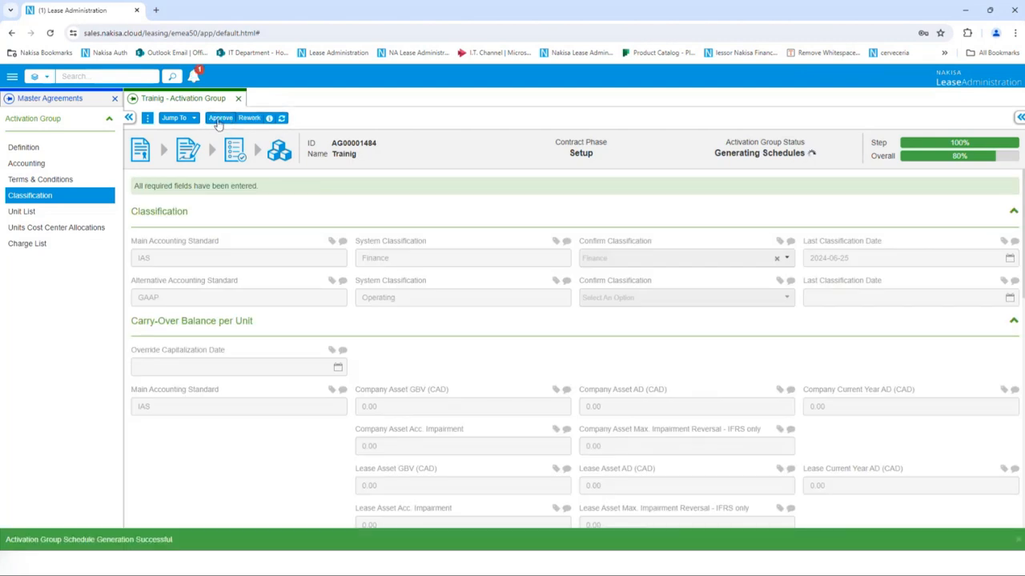
{"action": "left_click", "coordinate": [218, 120]}
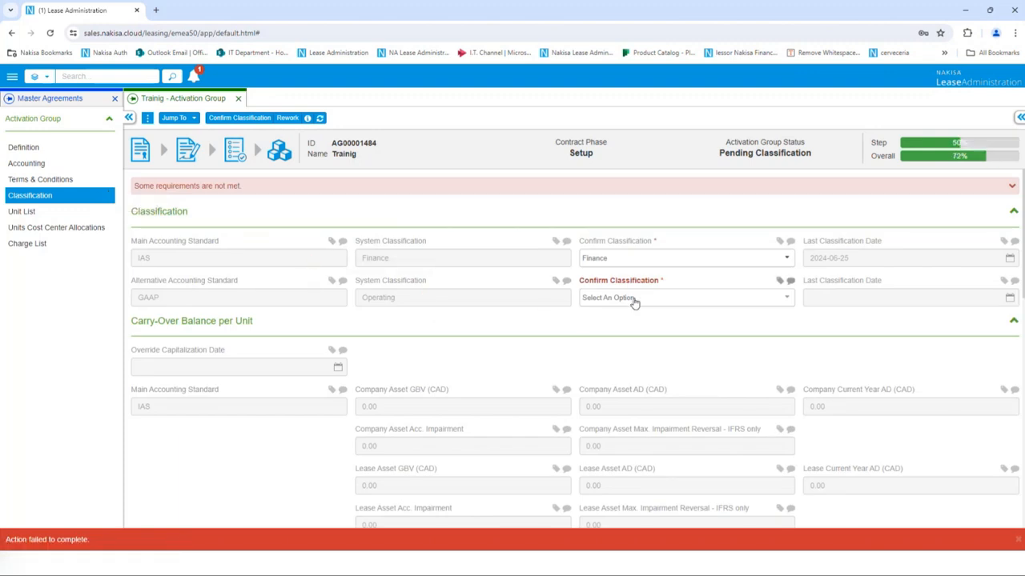
- Select Operating as the confirmed classification for the GAAP alternative standard and confirm the activation group's classification
{"action": "left_click", "coordinate": [633, 298]}
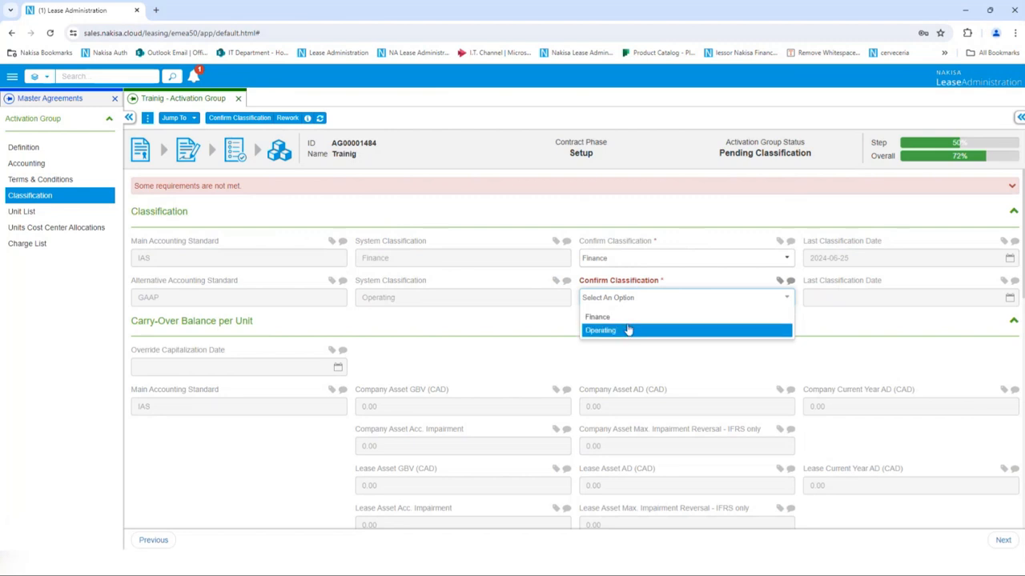
{"action": "left_click", "coordinate": [627, 330]}
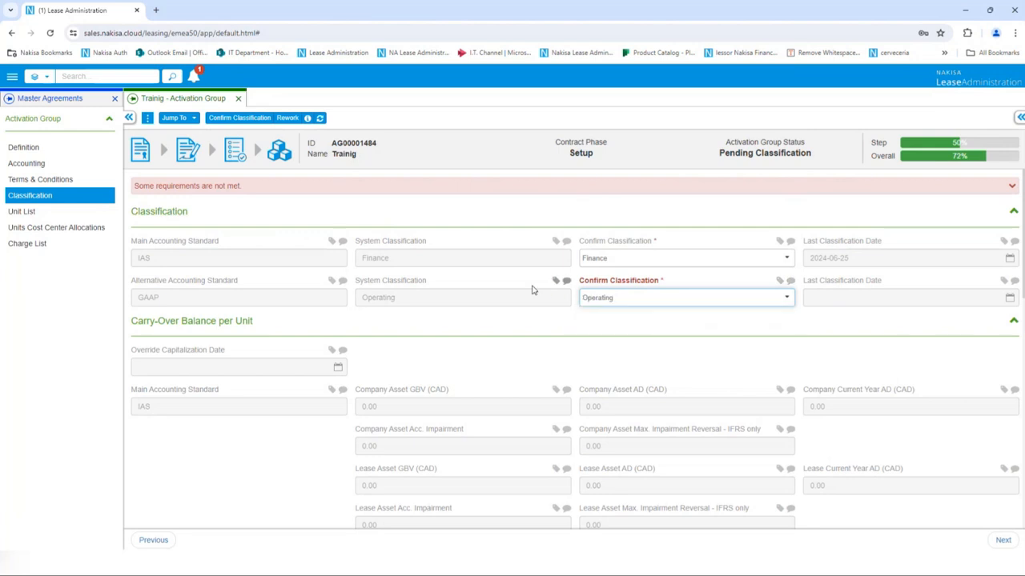
{"action": "left_click", "coordinate": [225, 118]}
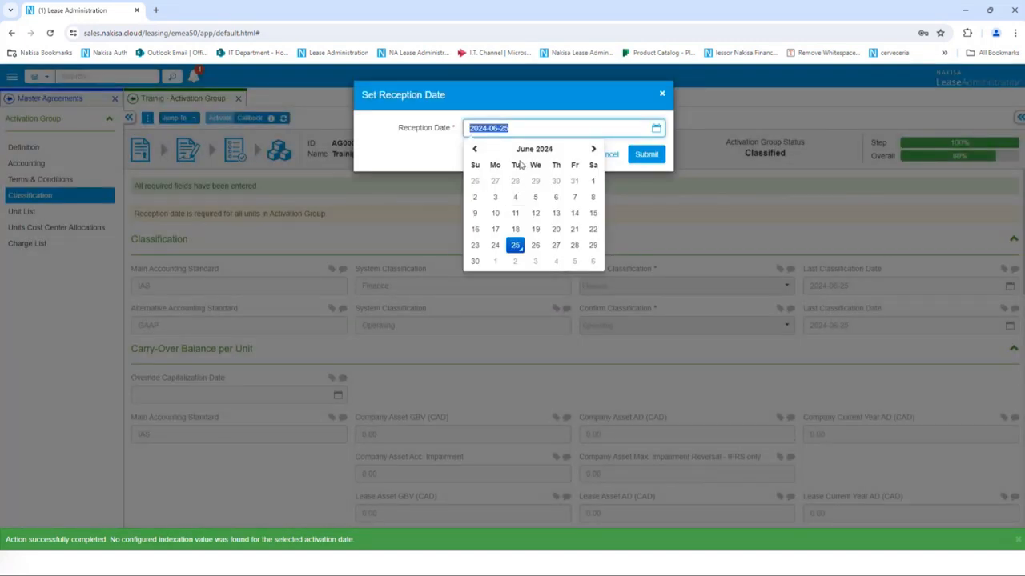
- Set the units' reception date to 2023-01-01 and activate the activation group with the proposed dates
{"action": "left_click", "coordinate": [524, 150]}
{"action": "left_click", "coordinate": [473, 150]}
{"action": "left_click", "coordinate": [477, 177]}
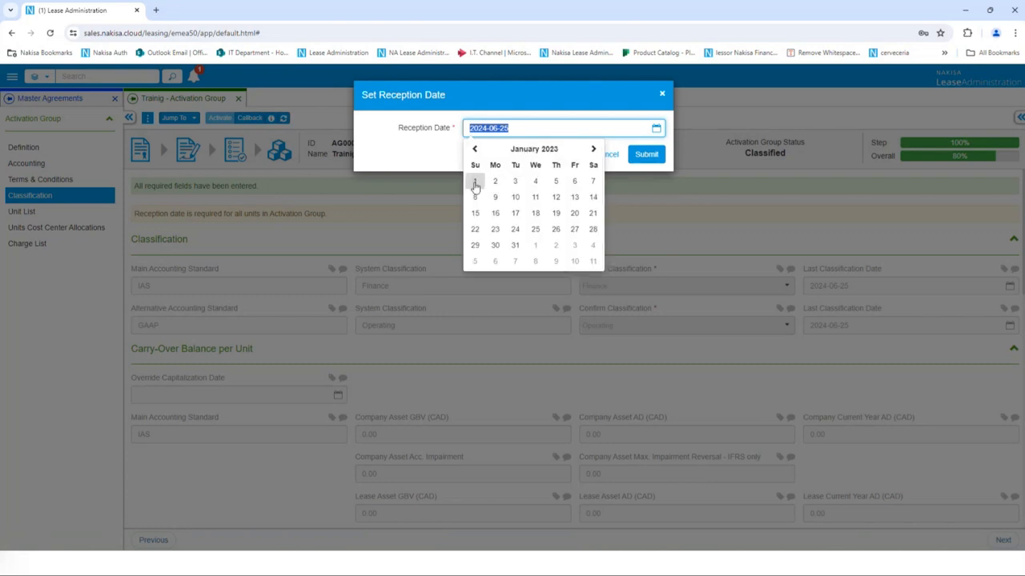
{"action": "left_click", "coordinate": [475, 182]}
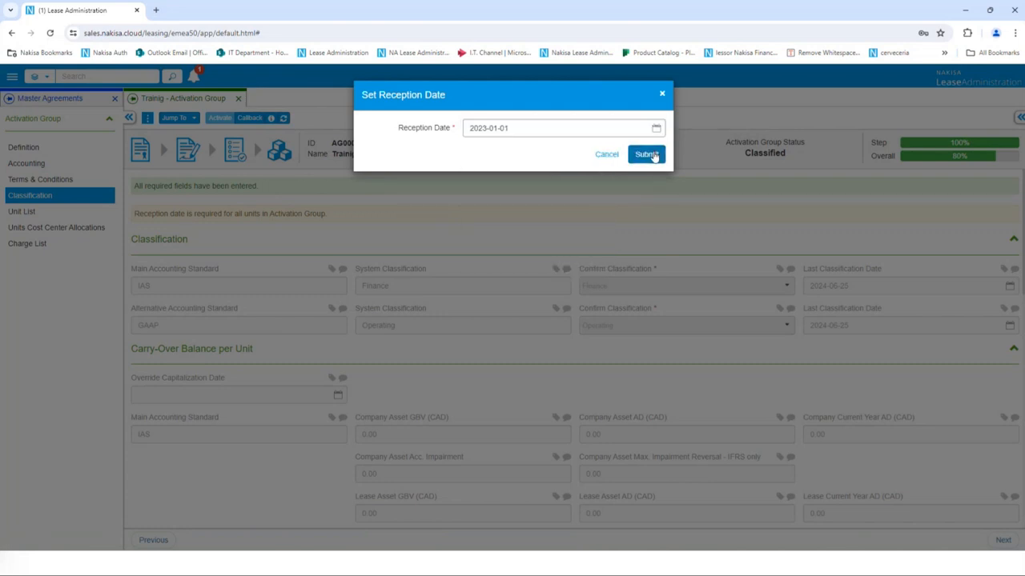
{"action": "left_click", "coordinate": [648, 154]}
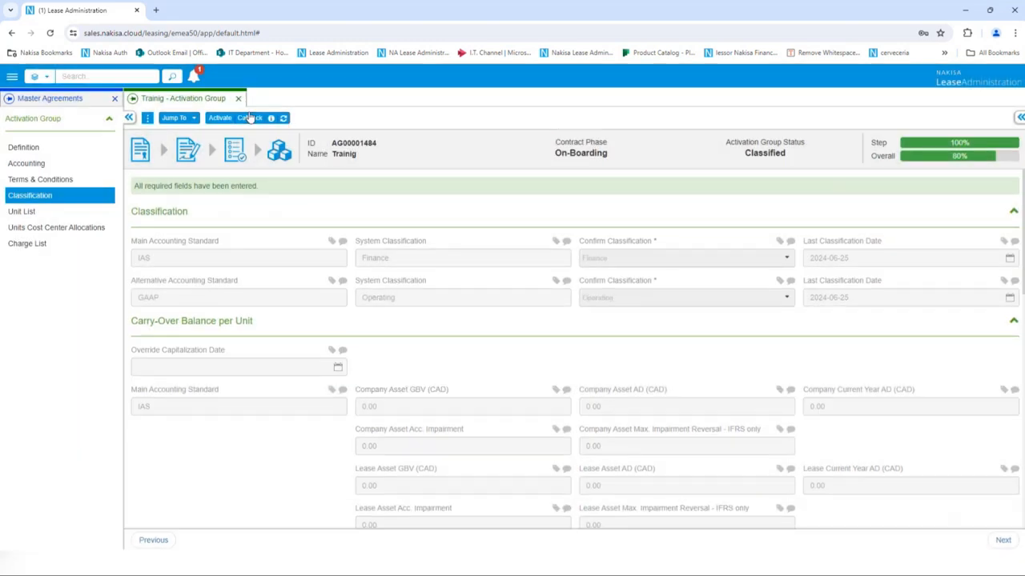
{"action": "left_click", "coordinate": [250, 117]}
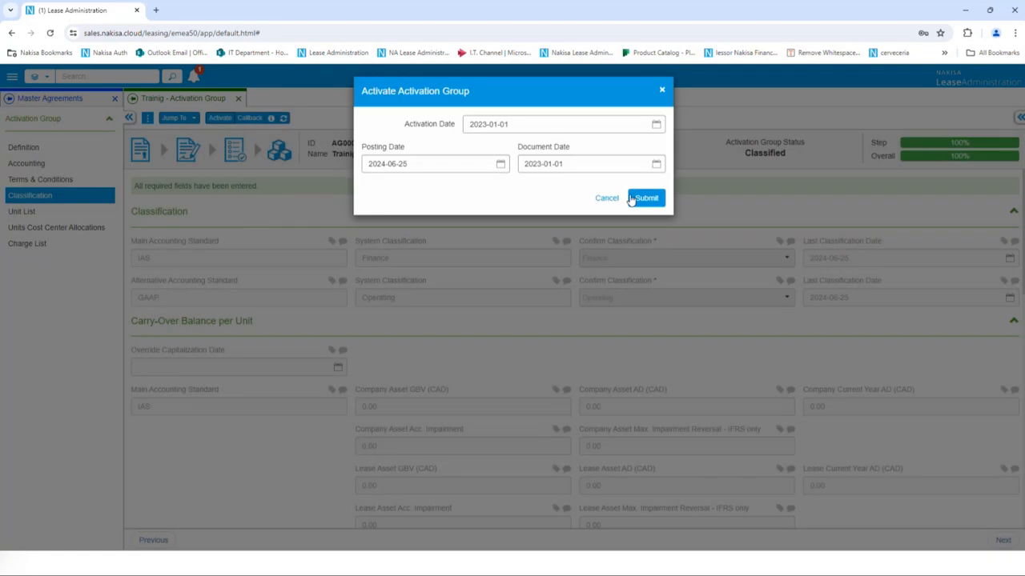
{"action": "left_click", "coordinate": [641, 201]}
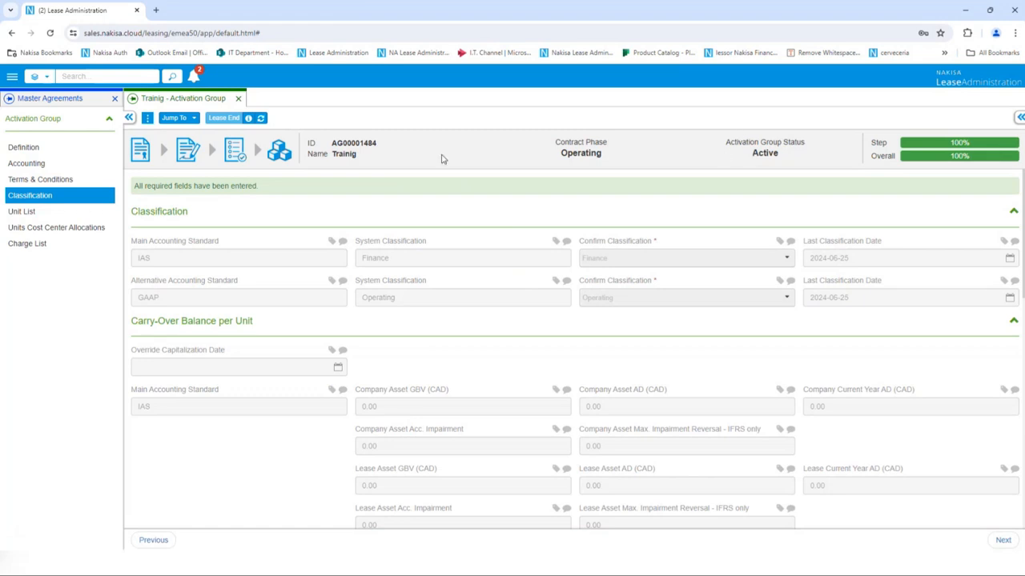
- Review the documents posted for the activated Trainig unit's asset, including the list of asset capitalization and liability documents
{"action": "left_click", "coordinate": [59, 215]}
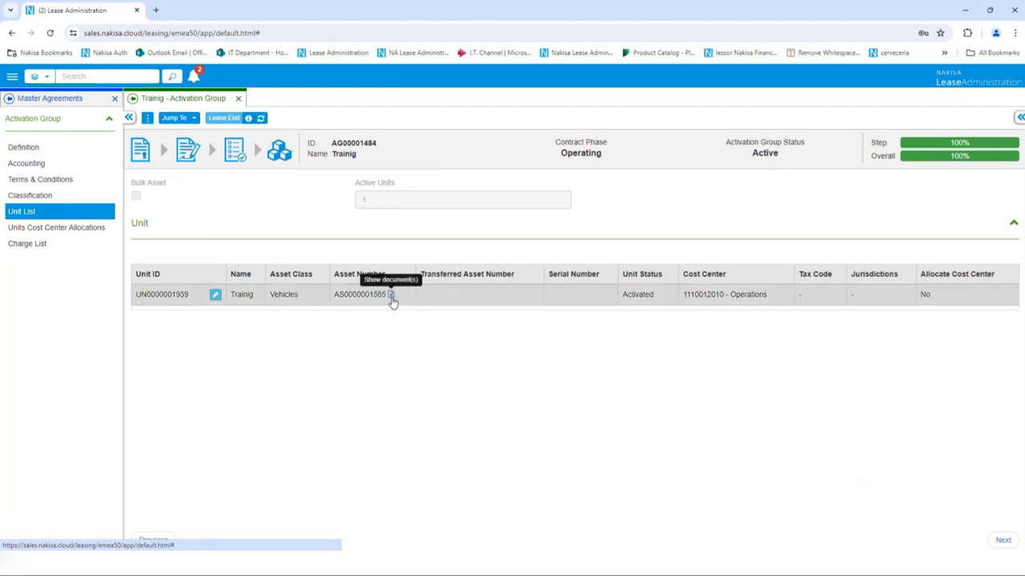
{"action": "left_click", "coordinate": [391, 296]}
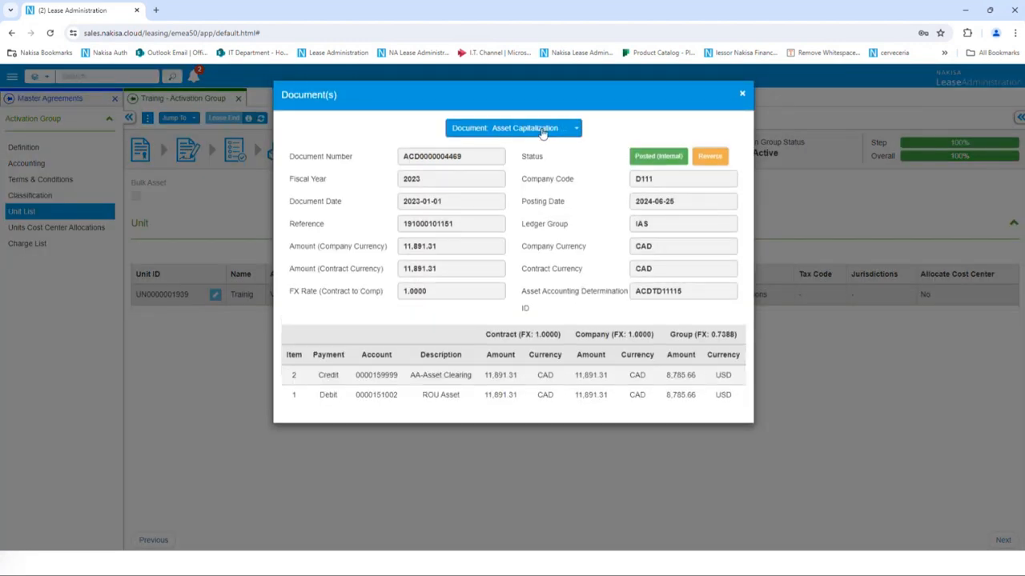
{"action": "left_click", "coordinate": [543, 131]}
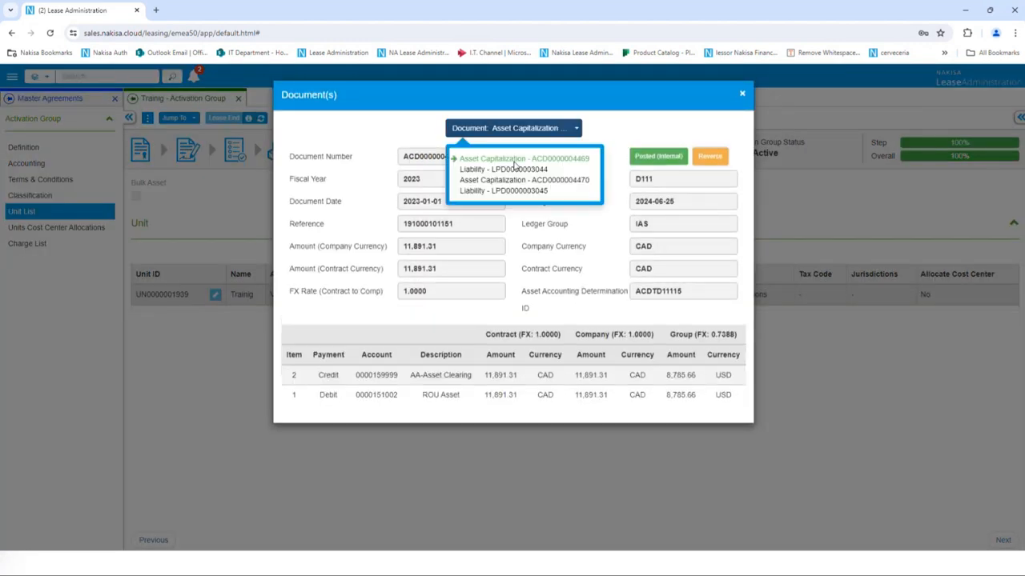
{"action": "left_click", "coordinate": [743, 94]}
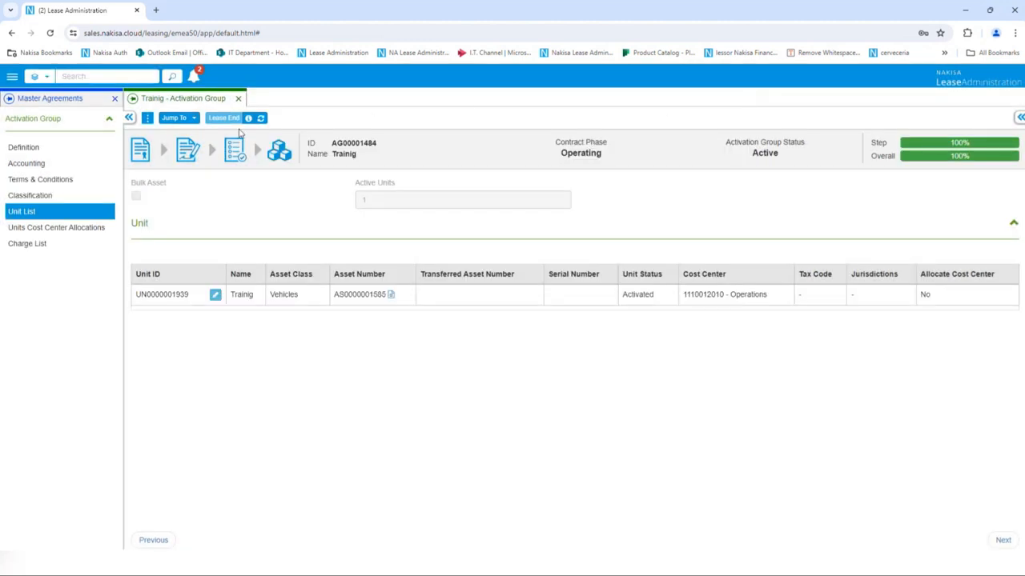
- Examine the activation group's schedules with all columns shown, from lease payments to liability and asset balances, and return to the activation group
{"action": "left_click", "coordinate": [147, 118]}
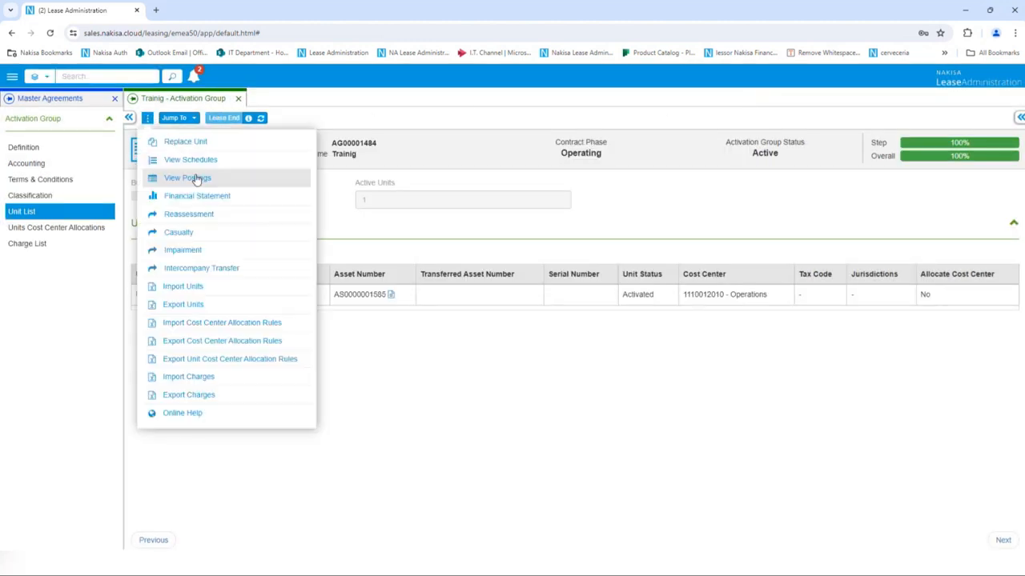
{"action": "left_click", "coordinate": [201, 175]}
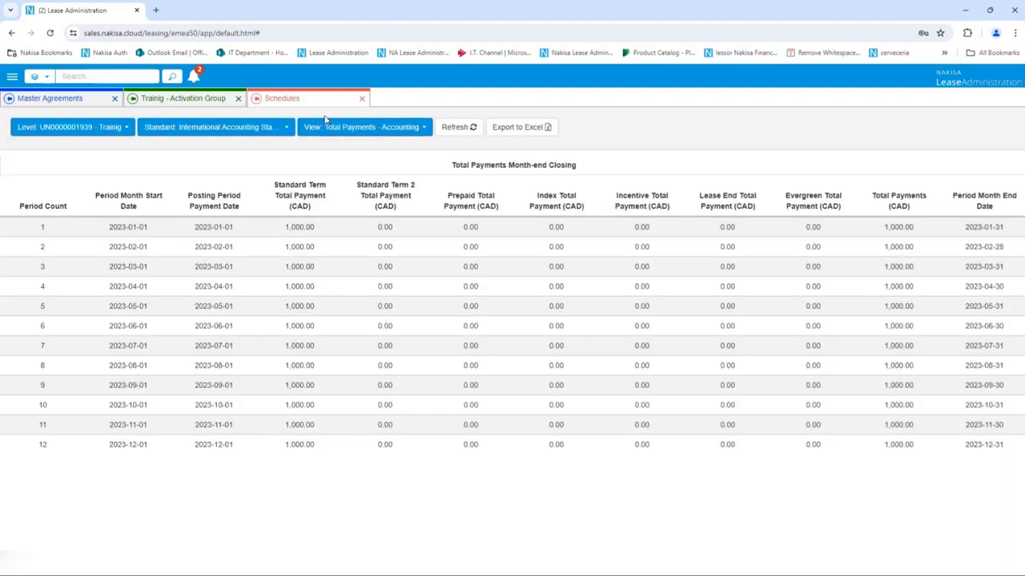
{"action": "left_click", "coordinate": [324, 126]}
{"action": "left_click", "coordinate": [333, 248]}
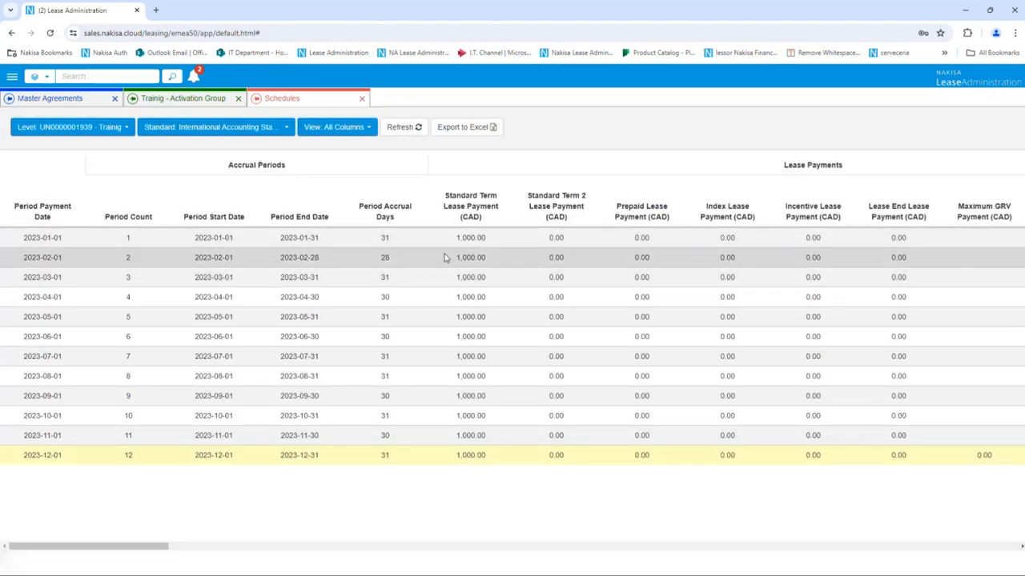
{"action": "left_click_drag", "start_coordinate": [134, 551], "coordinate": [908, 488]}
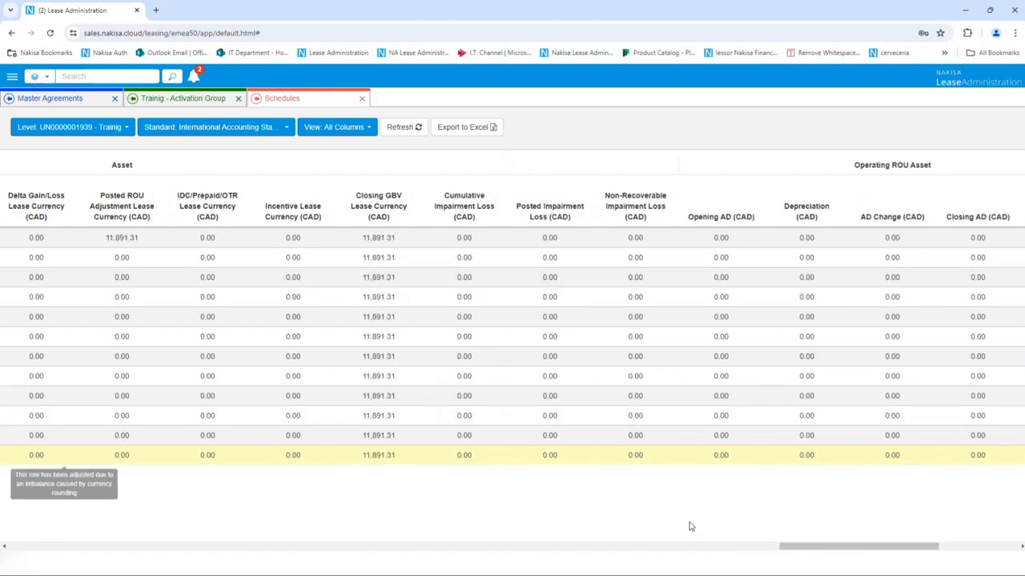
{"action": "left_click_drag", "start_coordinate": [807, 548], "coordinate": [686, 549]}
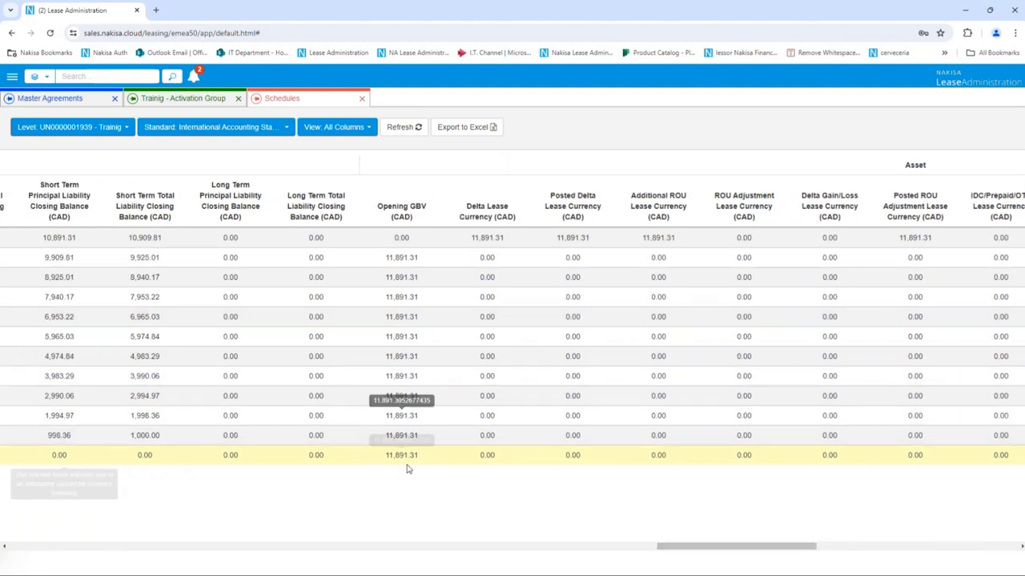
{"action": "left_click", "coordinate": [199, 99]}
{"action": "left_click", "coordinate": [146, 120]}
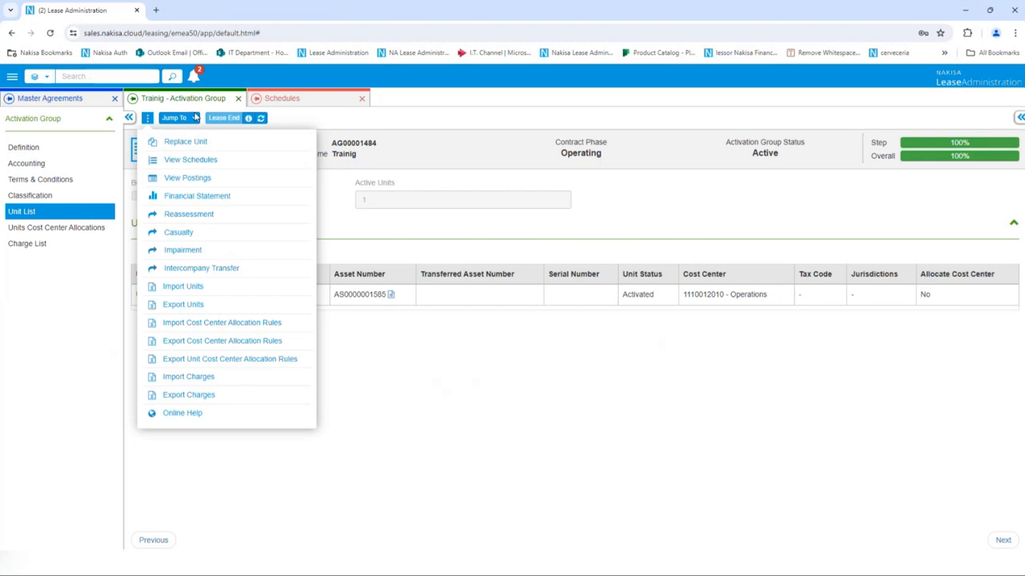
{"action": "left_click", "coordinate": [176, 119]}
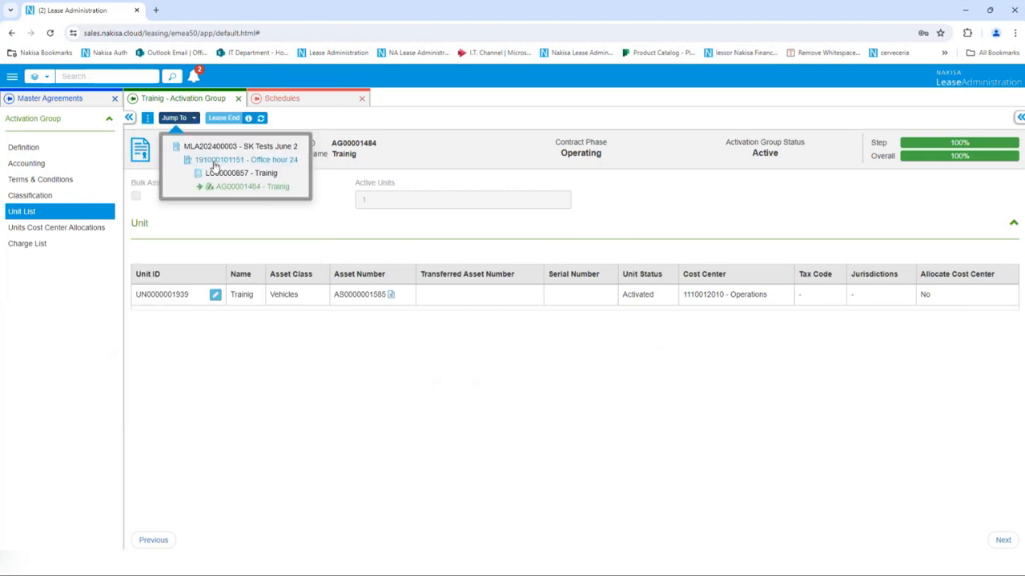
{"action": "left_click", "coordinate": [232, 160]}
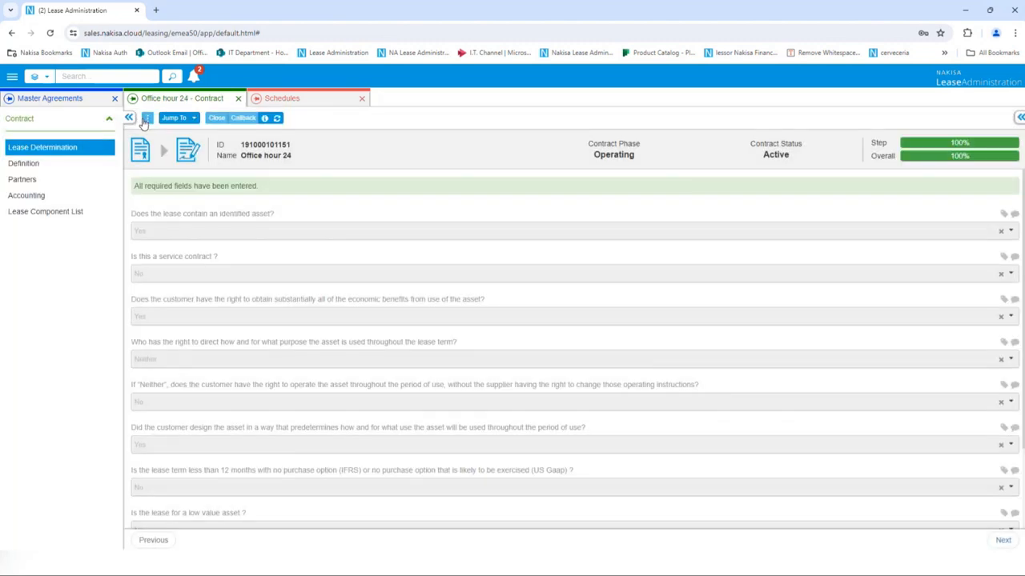
{"action": "left_click", "coordinate": [146, 120]}
{"action": "left_click", "coordinate": [181, 149]}
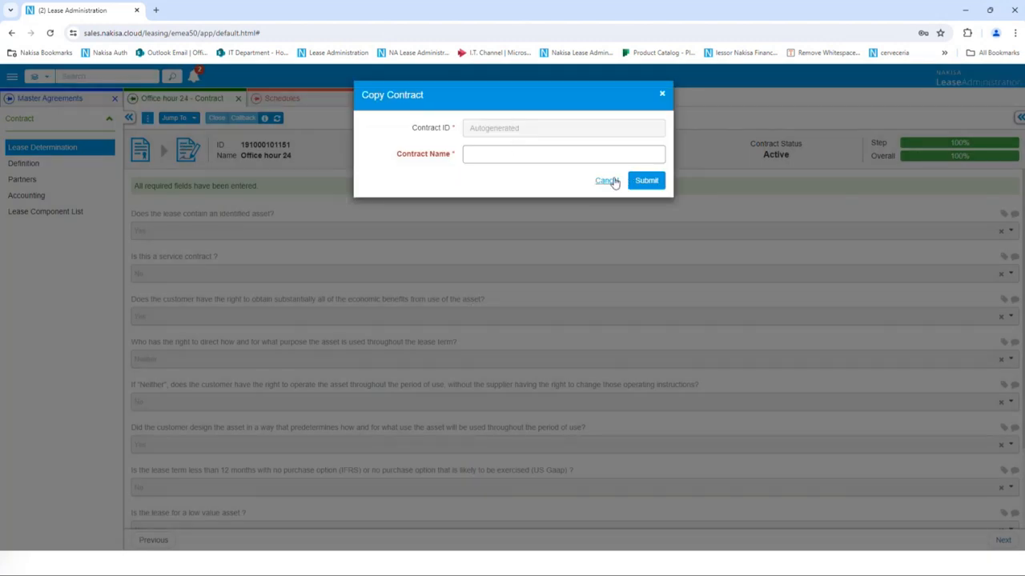
{"action": "left_click", "coordinate": [606, 181]}
- Create a contract named Training 2 under the SK Tests June 2 master agreement, with year 2022 and company D111 - Canada - Disconnected
{"action": "left_click", "coordinate": [173, 120]}
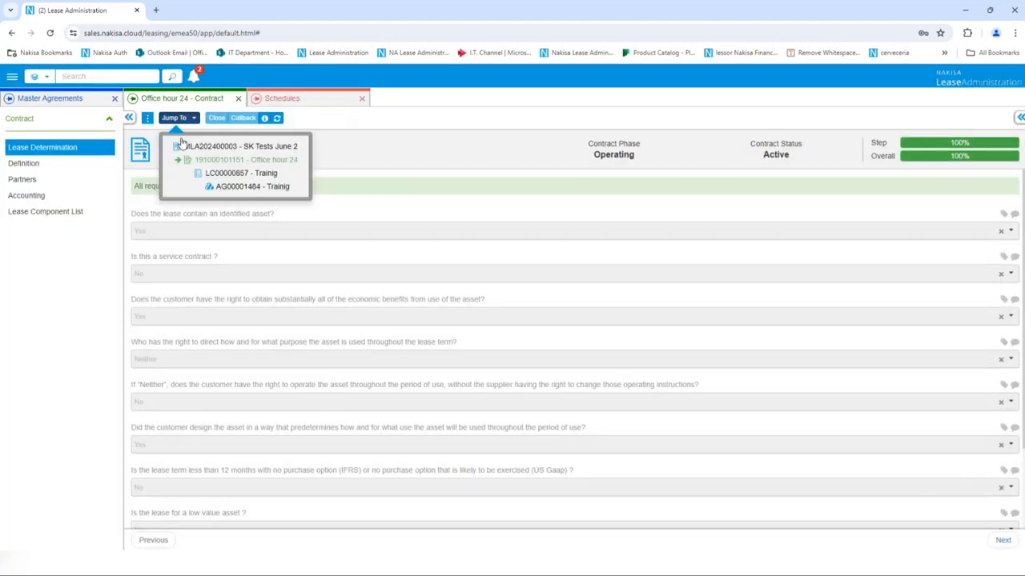
{"action": "left_click", "coordinate": [185, 145]}
{"action": "left_click", "coordinate": [146, 118]}
{"action": "left_click", "coordinate": [179, 142]}
{"action": "left_click", "coordinate": [480, 130]}
{"action": "left_click", "coordinate": [488, 162]}
{"action": "left_click", "coordinate": [498, 210]}
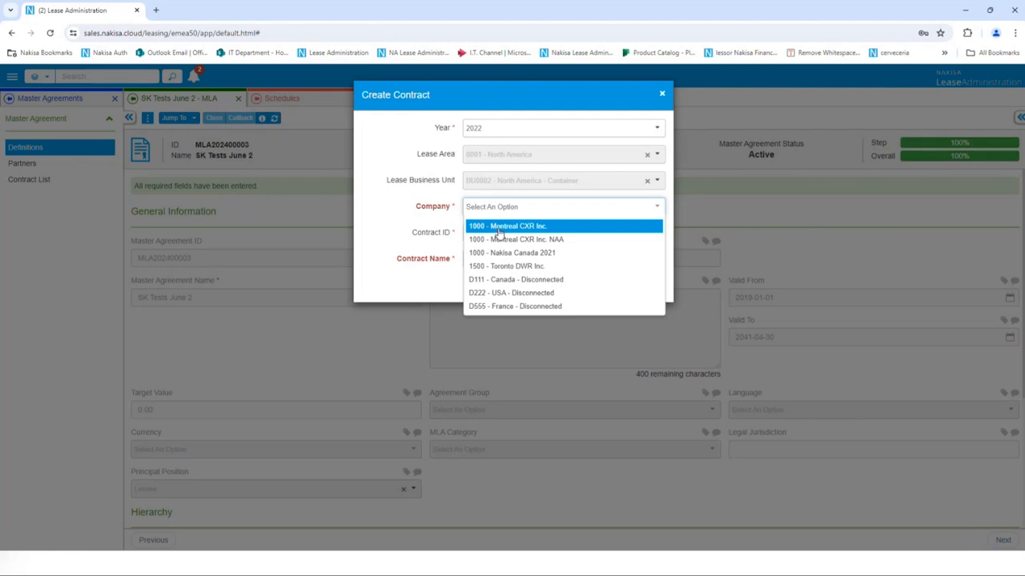
{"action": "left_click", "coordinate": [511, 282]}
{"action": "left_click", "coordinate": [507, 260]}
{"action": "type", "text": "Training 2"}
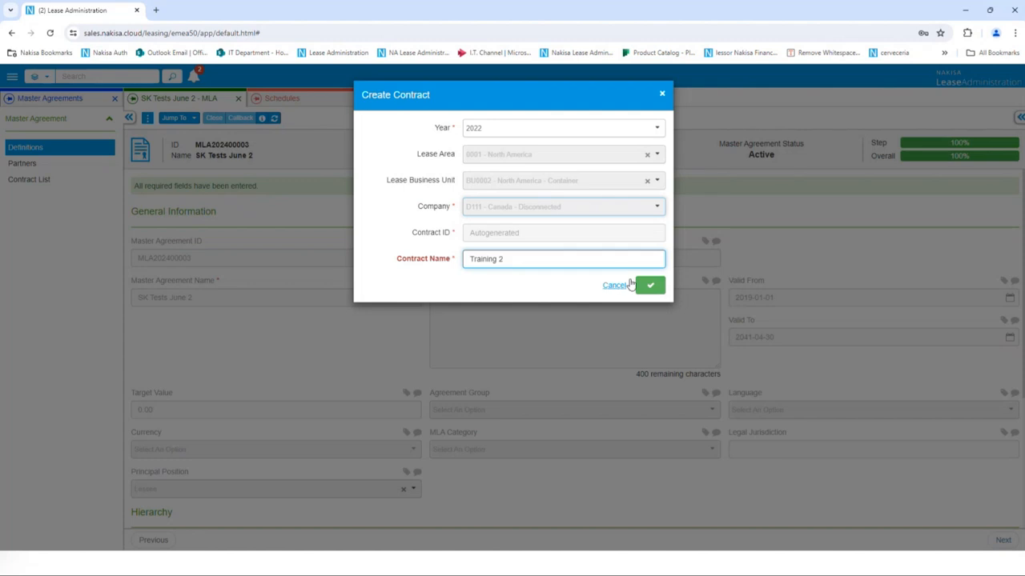
{"action": "left_click", "coordinate": [645, 285]}
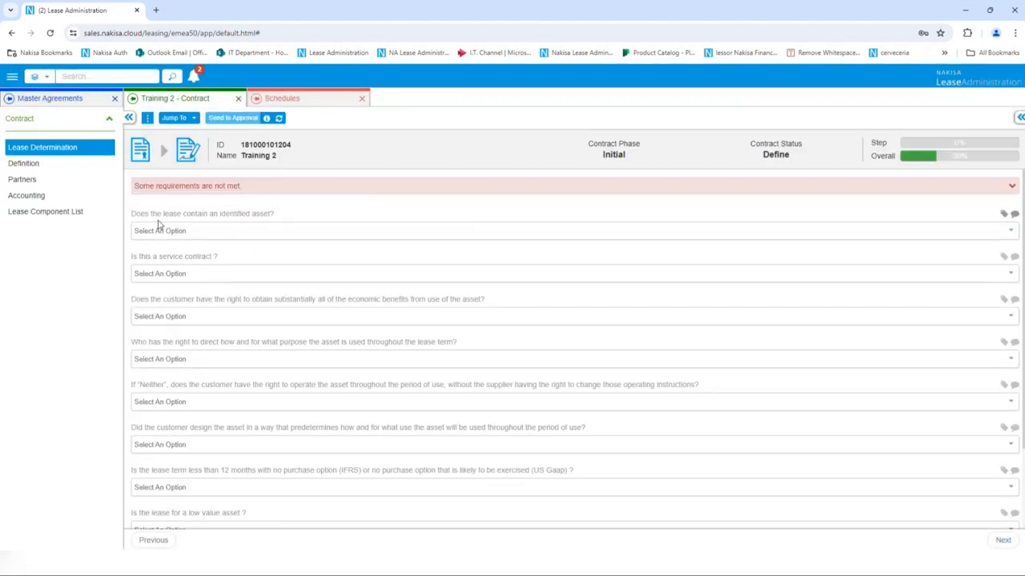
- Answer No in the lease determination to both the identified asset question and the service contract question
{"action": "left_click", "coordinate": [256, 231]}
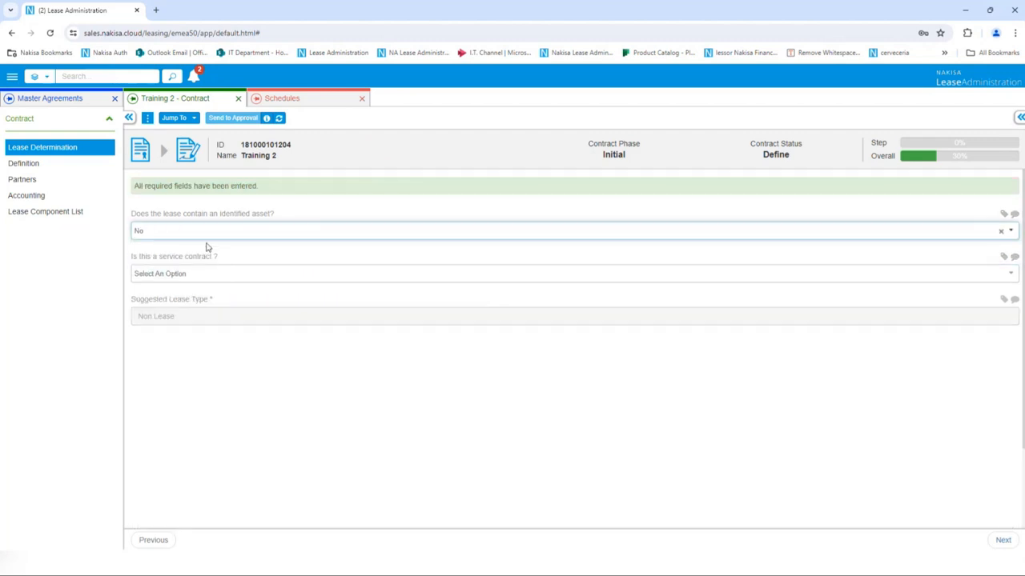
{"action": "left_click", "coordinate": [209, 279]}
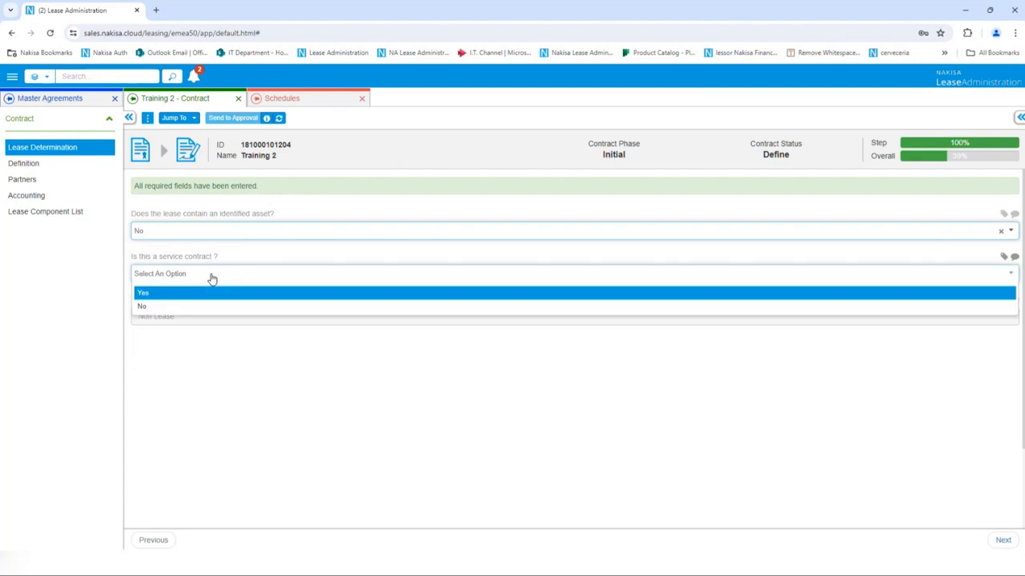
{"action": "left_click", "coordinate": [204, 306]}
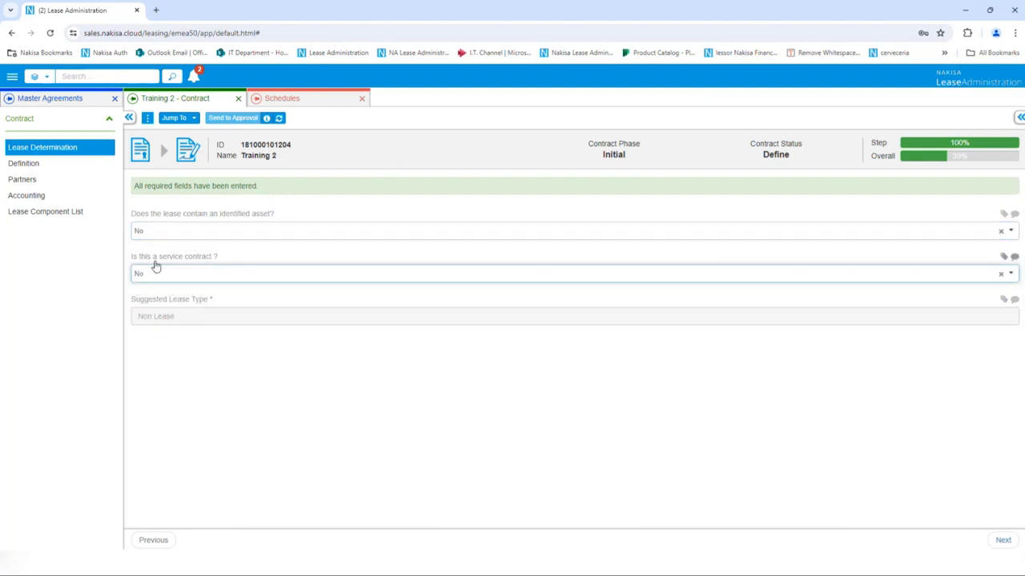
- Set the contract currency to CAD - Canadian Dollar in the Training 2 contract's definition
{"action": "left_click", "coordinate": [44, 172]}
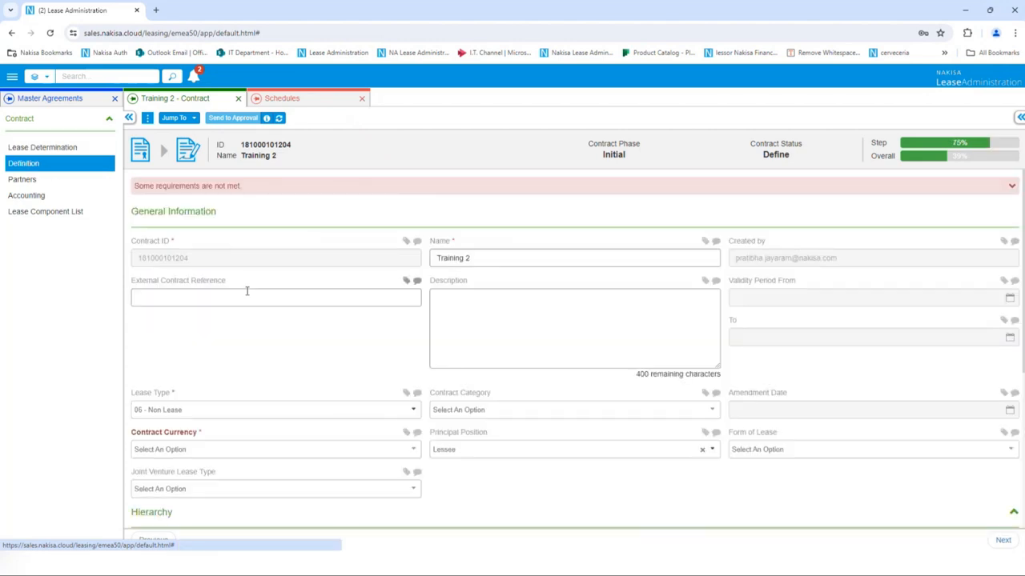
{"action": "left_click", "coordinate": [168, 450]}
{"action": "type", "text": "cad"}
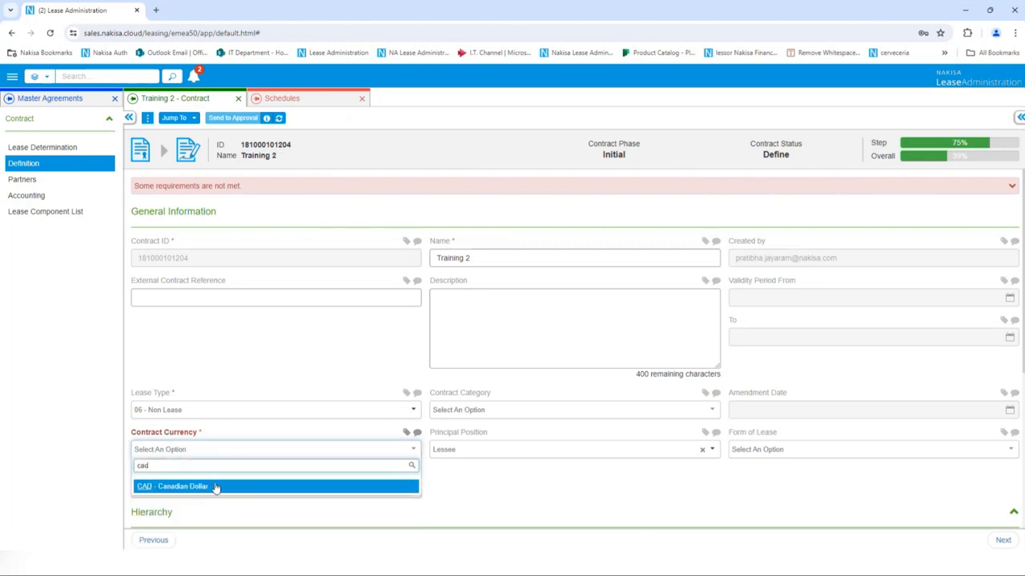
{"action": "left_click", "coordinate": [214, 486]}
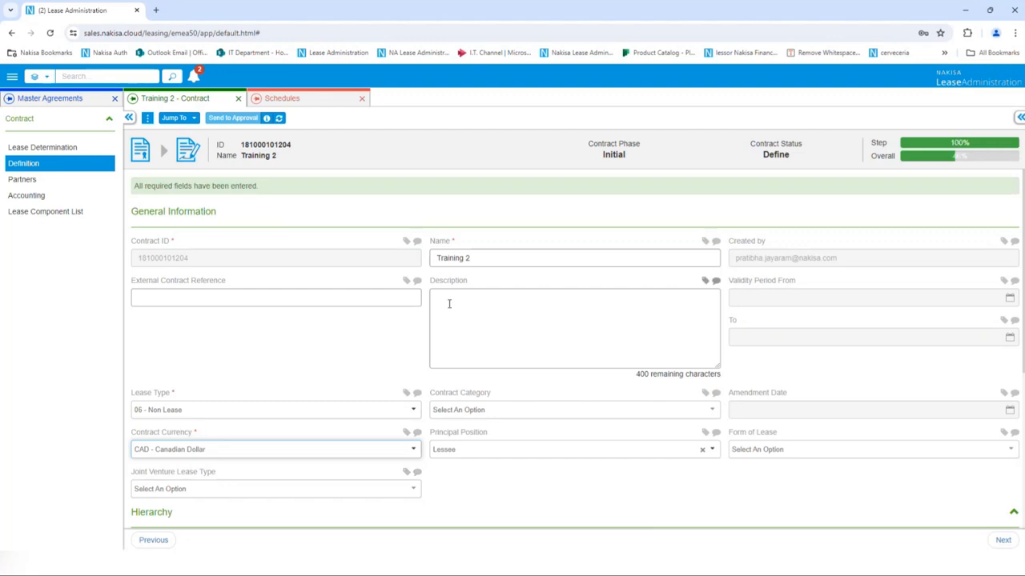
{"action": "scroll", "coordinate": [442, 305], "scroll_direction": "down", "scroll_amount": 2}
{"action": "scroll", "coordinate": [422, 294], "scroll_direction": "up", "scroll_amount": 2}
- Add Test PTJ as a partner of the contract with the Lessor role
{"action": "left_click", "coordinate": [85, 179]}
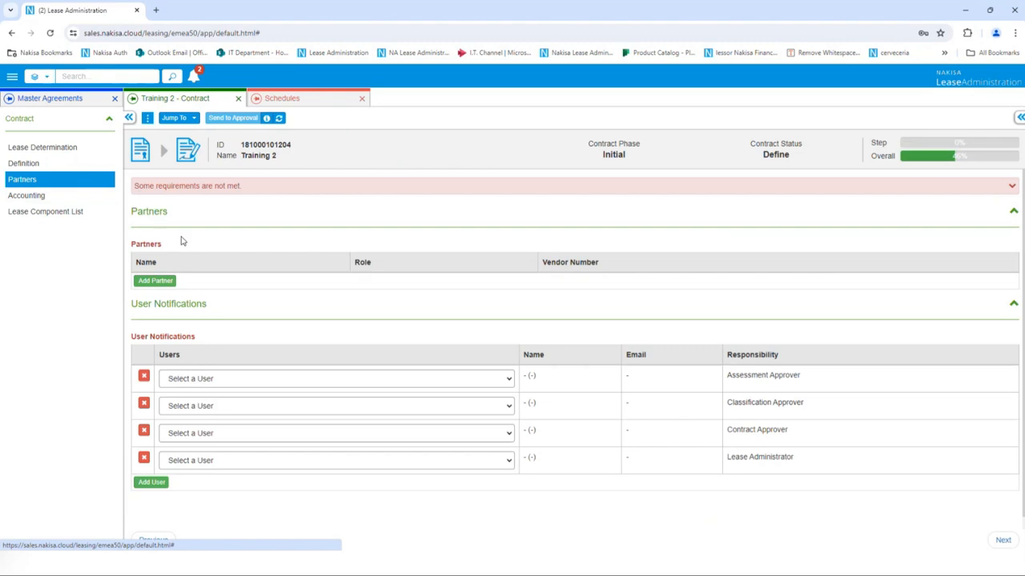
{"action": "left_click", "coordinate": [149, 278]}
{"action": "left_click", "coordinate": [338, 142]}
{"action": "left_click", "coordinate": [309, 169]}
{"action": "left_click", "coordinate": [616, 142]}
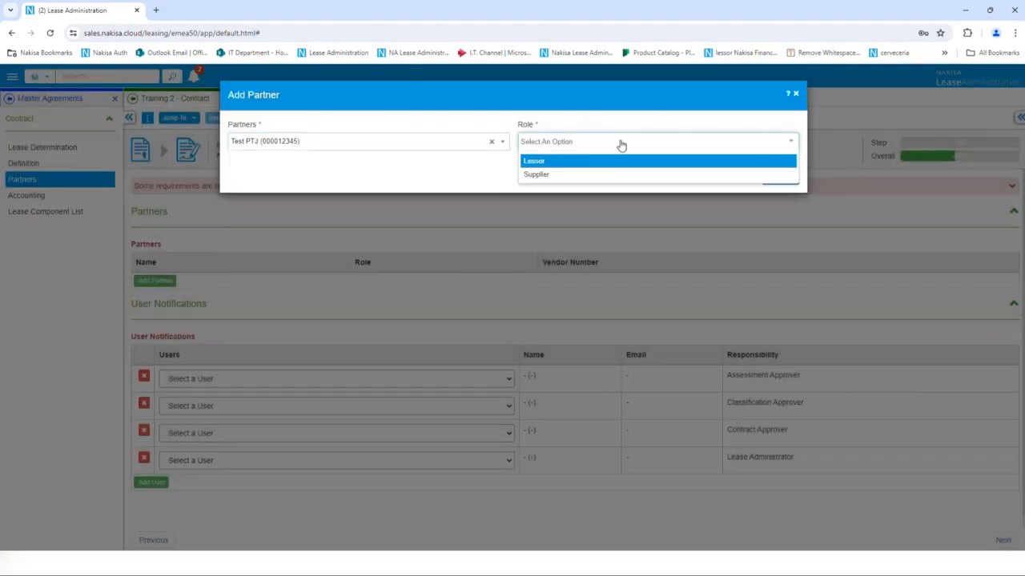
{"action": "left_click", "coordinate": [600, 164]}
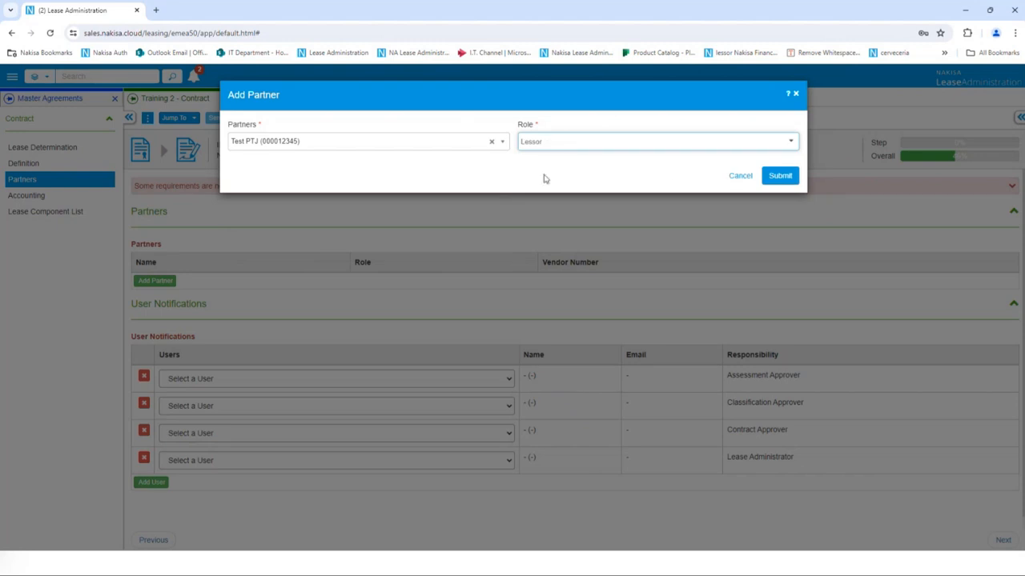
{"action": "left_click", "coordinate": [771, 176]}
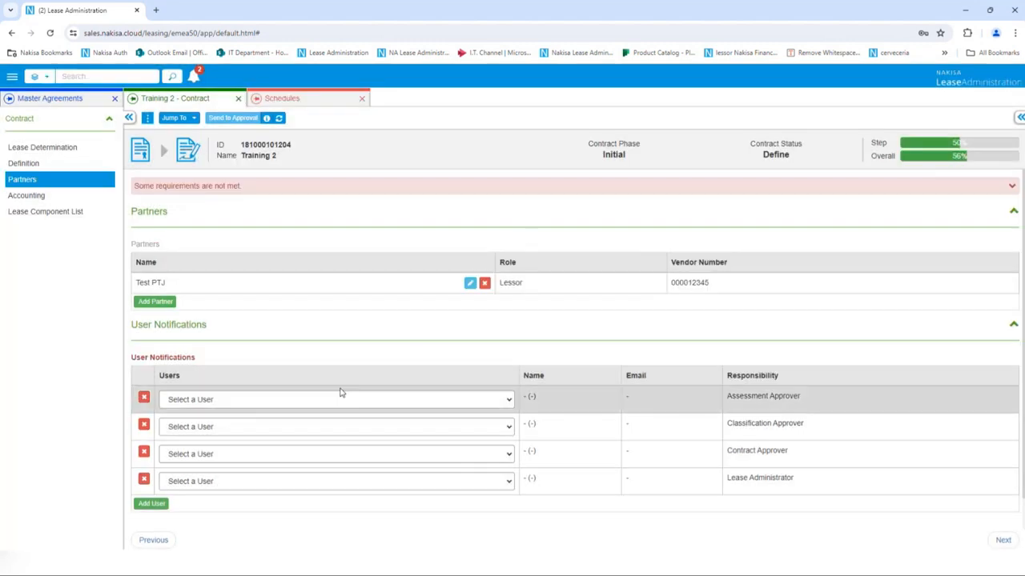
- Assign a notification user to each of the assessment approver, classification approver, contract approver and lease administrator responsibilities
{"action": "left_click", "coordinate": [339, 400]}
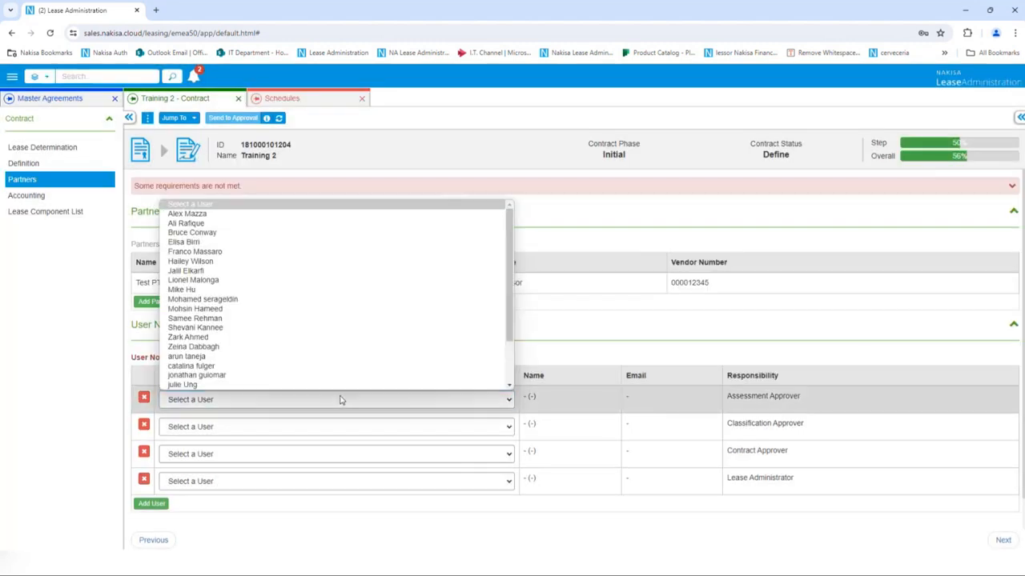
{"action": "left_click", "coordinate": [318, 327]}
{"action": "left_click", "coordinate": [282, 425]}
{"action": "scroll", "coordinate": [280, 396], "scroll_direction": "down", "scroll_amount": 1}
{"action": "left_click", "coordinate": [280, 392]}
{"action": "left_click", "coordinate": [258, 453]}
{"action": "left_click", "coordinate": [269, 391]}
{"action": "left_click", "coordinate": [242, 481]}
{"action": "scroll", "coordinate": [248, 376], "scroll_direction": "down", "scroll_amount": 1}
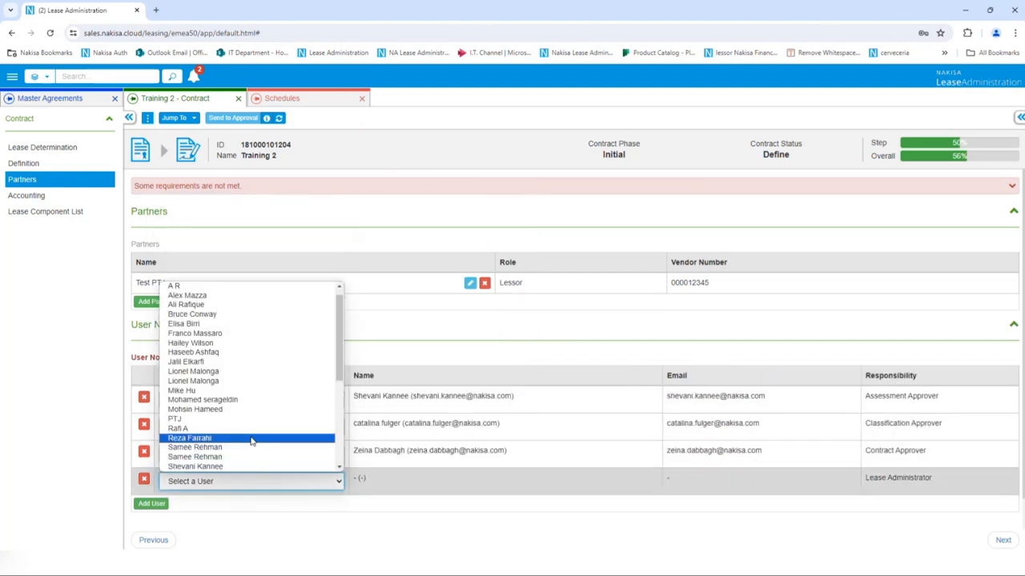
{"action": "left_click", "coordinate": [304, 437]}
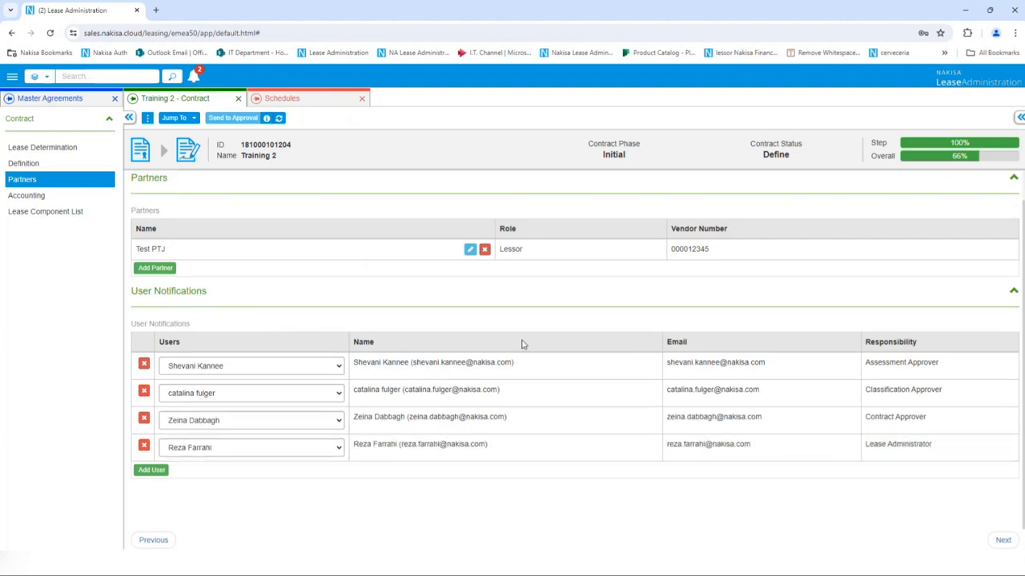
- Fill in the contract's accounting with a 2% contract rate, compounding frequency 02 - Monthly (12) and the Administration cost center
{"action": "left_click", "coordinate": [57, 202]}
{"action": "left_click", "coordinate": [185, 225]}
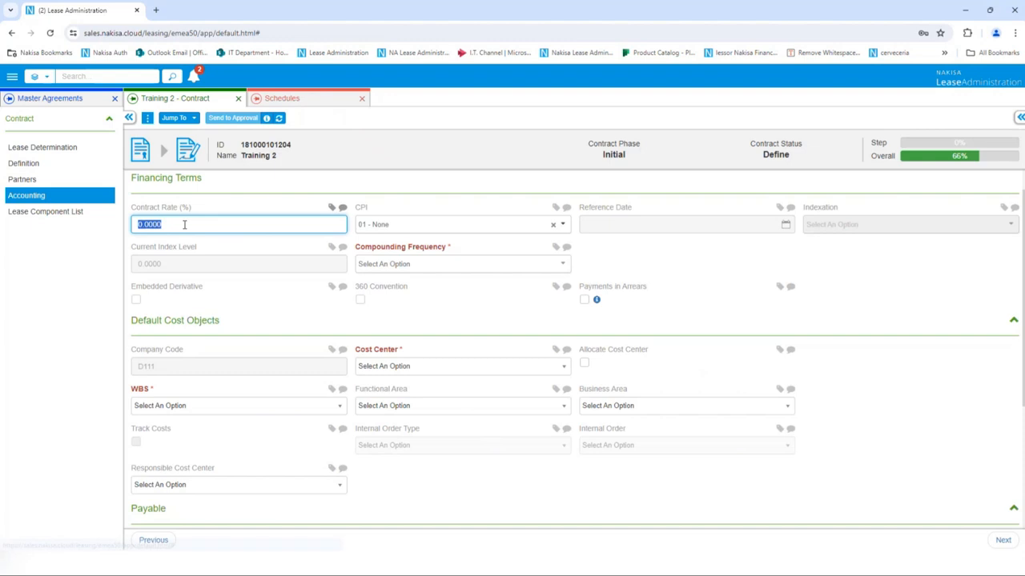
{"action": "type", "text": "2"}
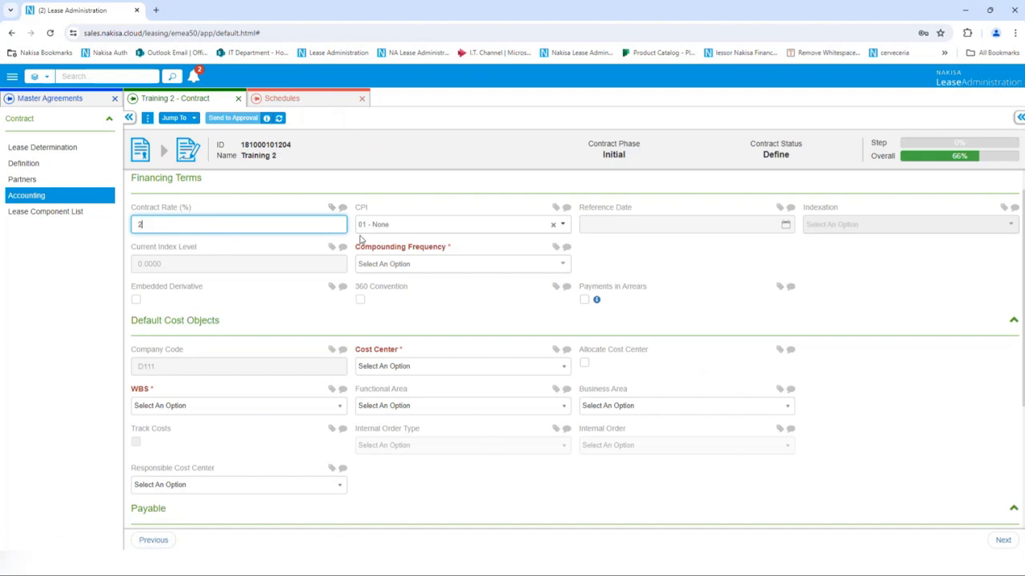
{"action": "left_click", "coordinate": [407, 264]}
{"action": "left_click", "coordinate": [408, 297]}
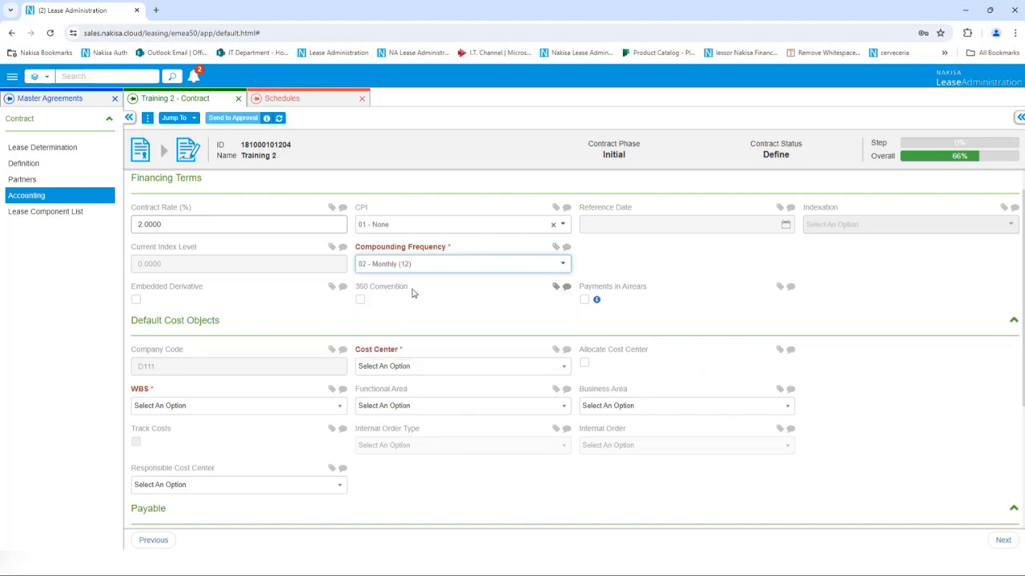
{"action": "left_click", "coordinate": [462, 371]}
{"action": "left_click", "coordinate": [453, 412]}
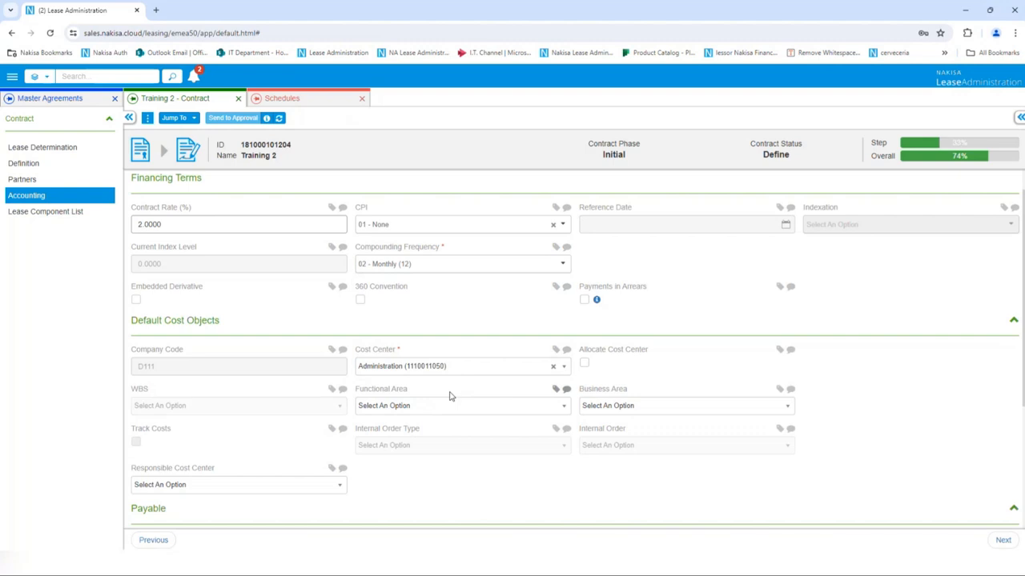
{"action": "mouse_move", "coordinate": [150, 154]}
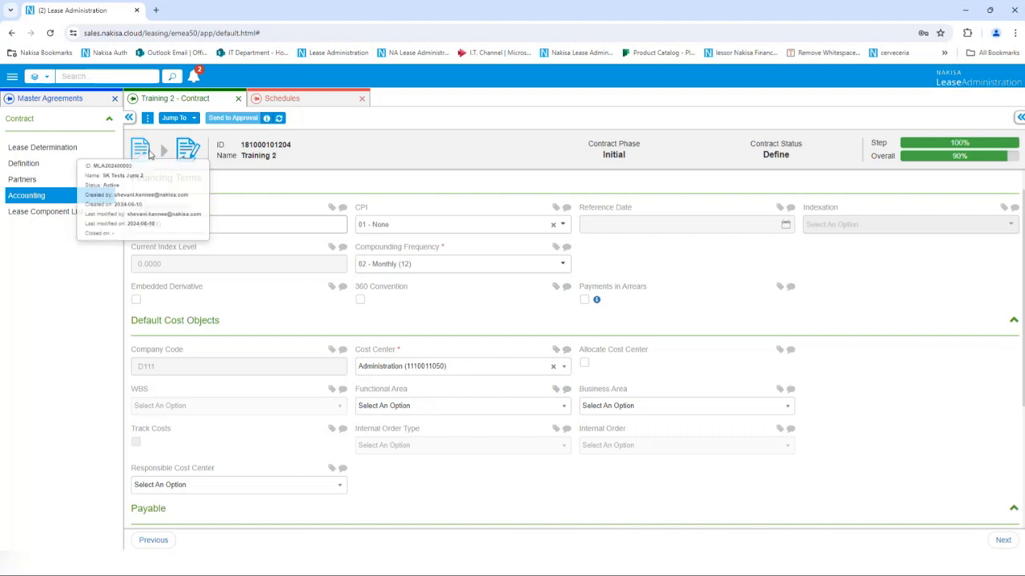
- Create a lease component named Non lease under the Training 2 contract
{"action": "left_click", "coordinate": [146, 120]}
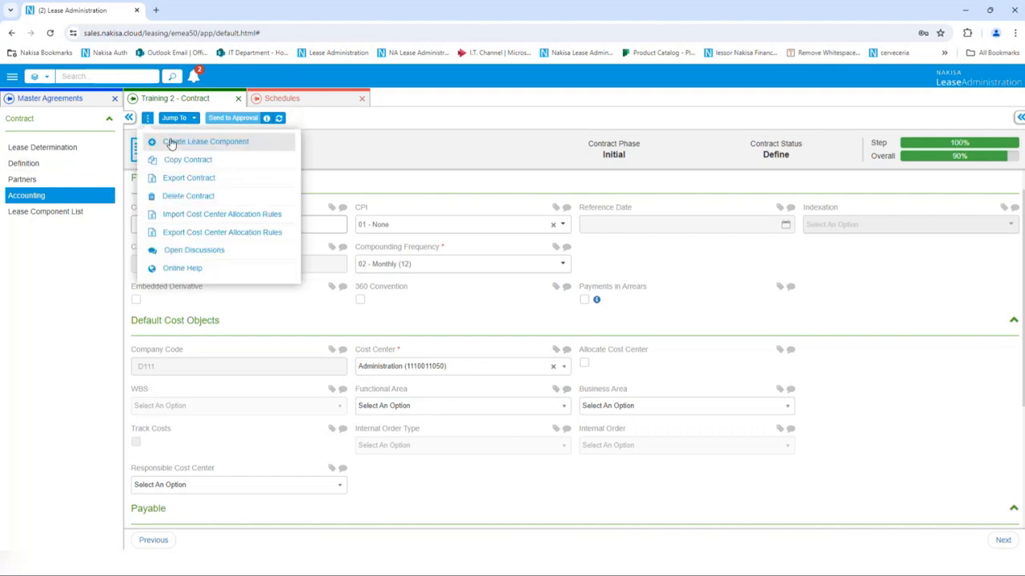
{"action": "left_click", "coordinate": [217, 141]}
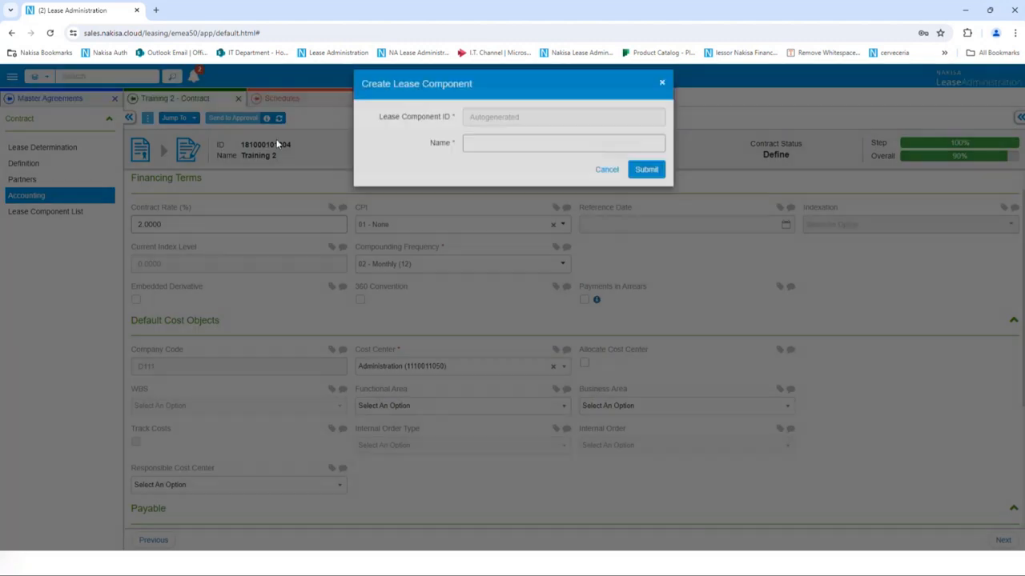
{"action": "type", "text": "Non lease"}
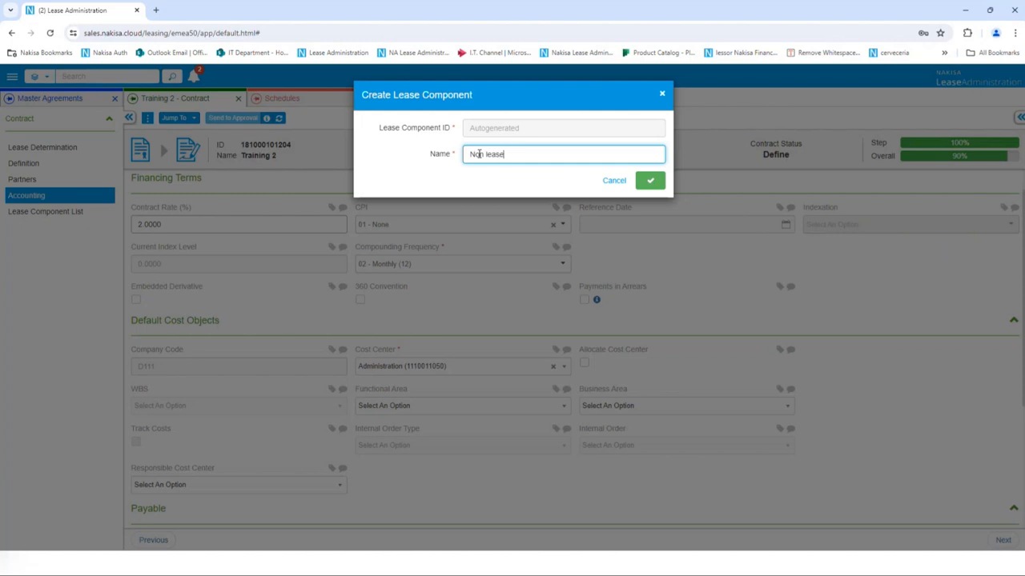
{"action": "left_click", "coordinate": [645, 182]}
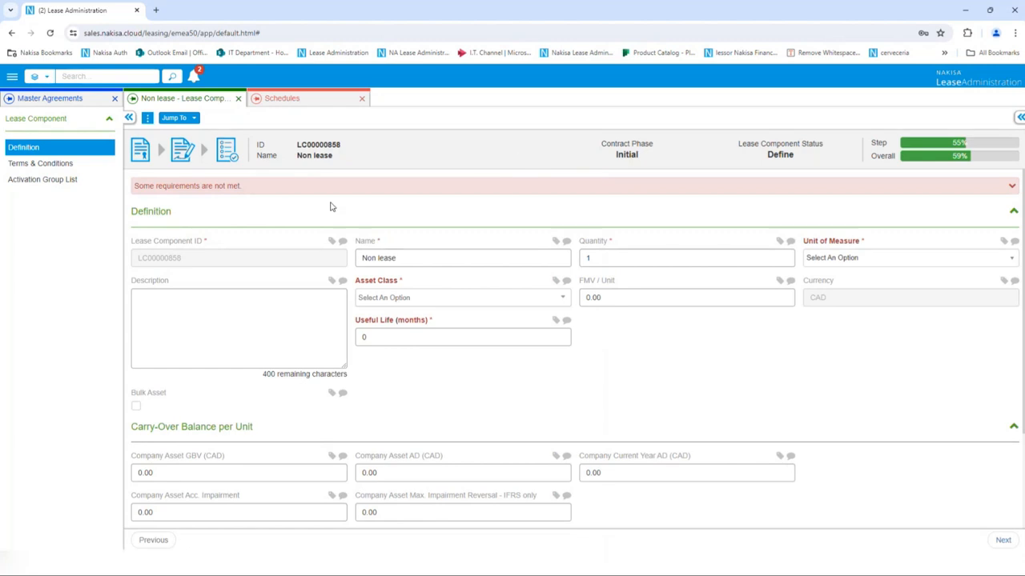
- Define the Non lease component with asset class Vehicles and unit of measure EA
{"action": "left_click", "coordinate": [409, 298]}
{"action": "left_click", "coordinate": [407, 343]}
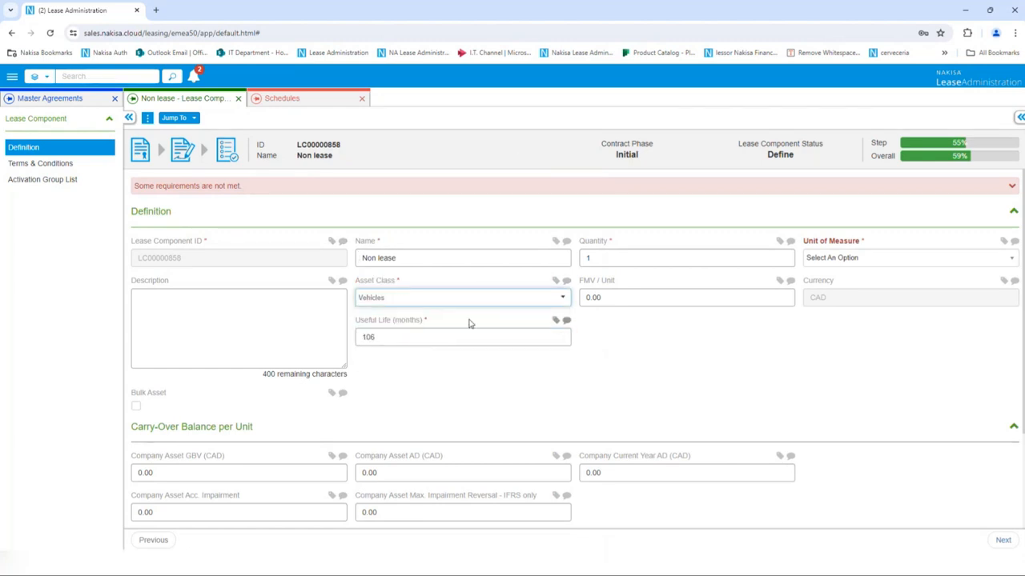
{"action": "left_click", "coordinate": [876, 258]}
{"action": "left_click", "coordinate": [855, 290]}
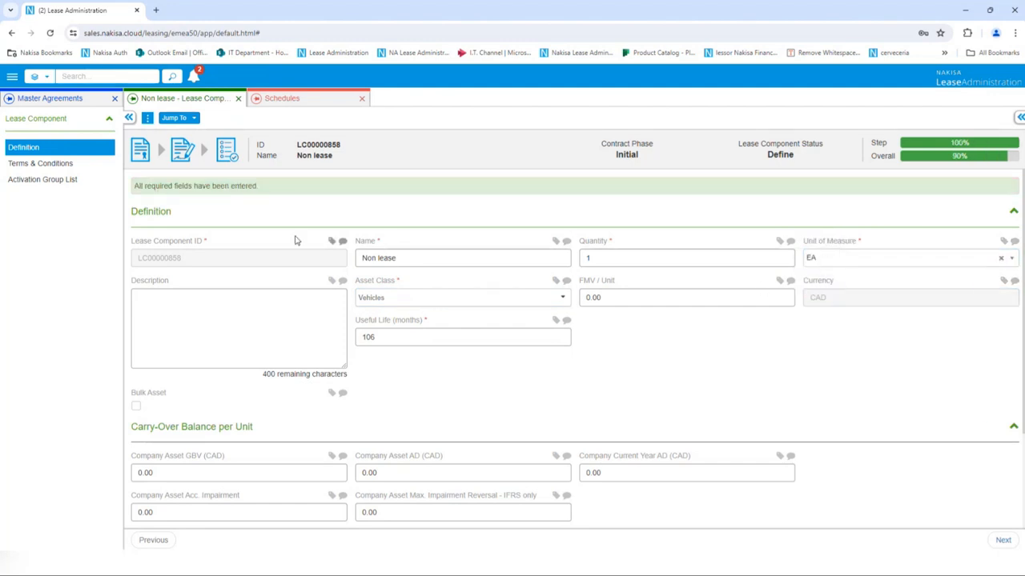
- Start a standard term of type Base Rent in the component's terms and conditions, with a lease amount of 1000 per unit
{"action": "left_click", "coordinate": [76, 164]}
{"action": "left_click", "coordinate": [145, 249]}
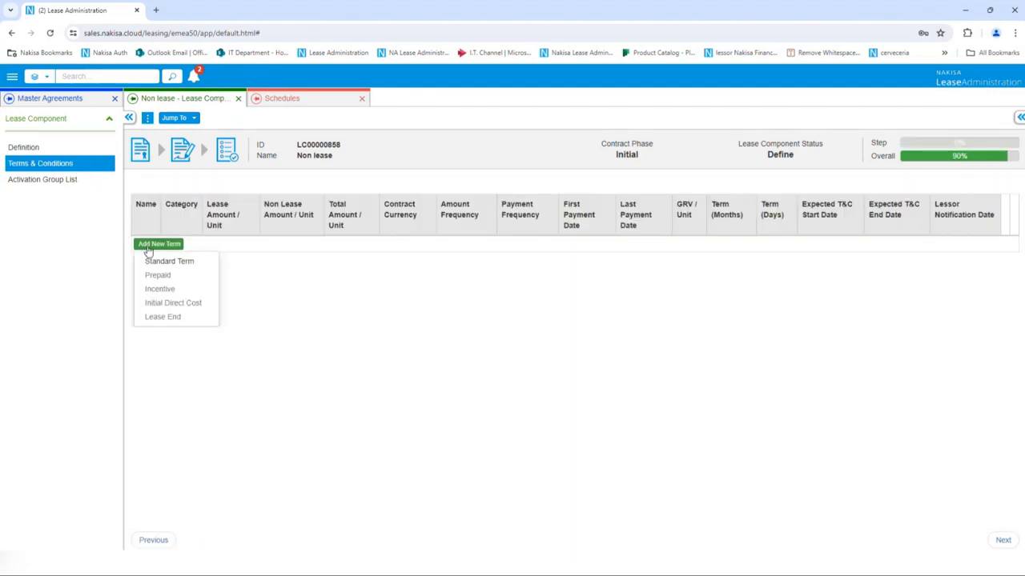
{"action": "left_click", "coordinate": [153, 261]}
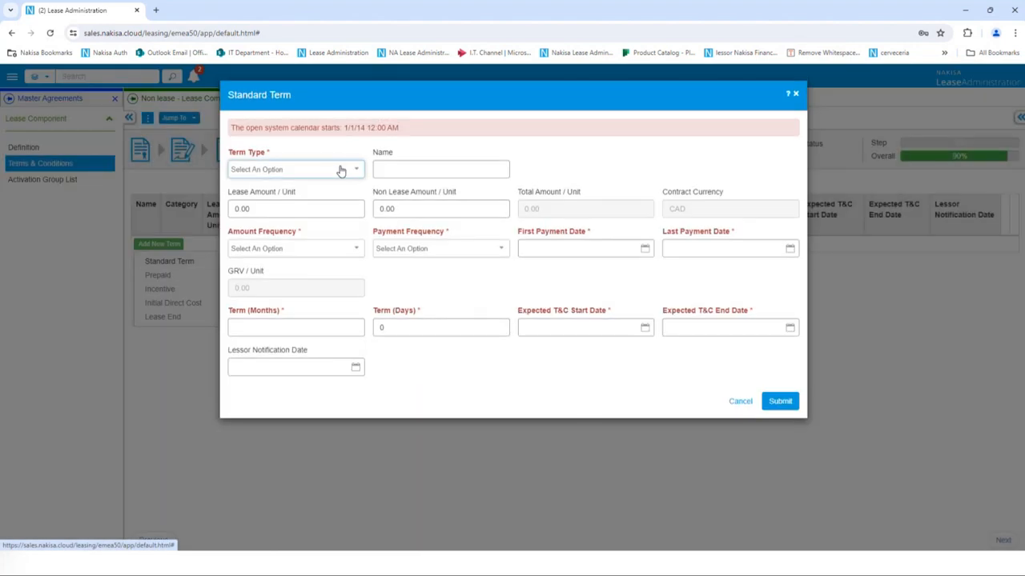
{"action": "left_click", "coordinate": [339, 167]}
{"action": "left_click", "coordinate": [304, 191]}
{"action": "left_click", "coordinate": [317, 209]}
{"action": "type", "text": "1000"}
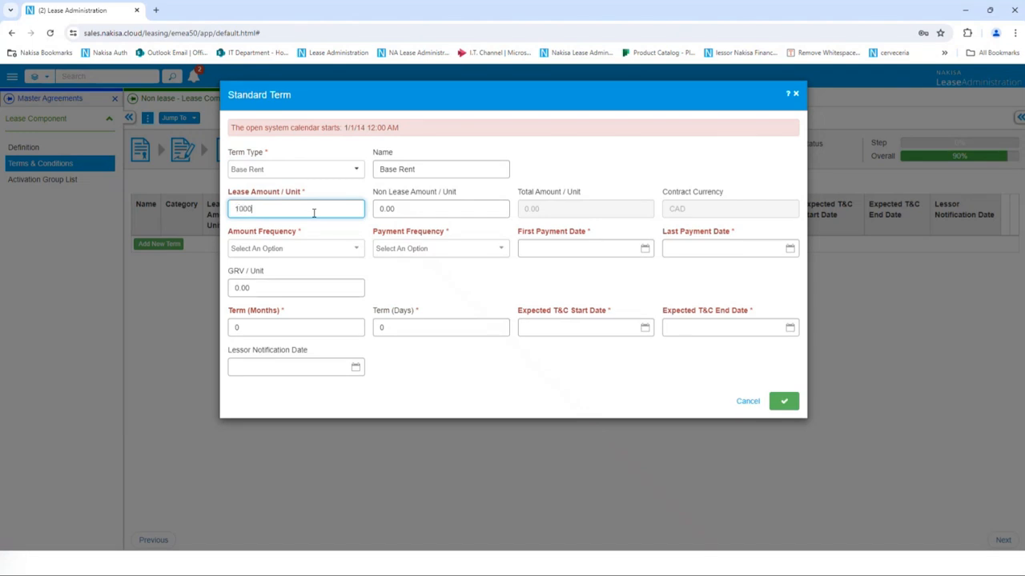
- Set the Base Rent term's amount frequency to OneTime and its payment frequency to Monthly
{"action": "left_click", "coordinate": [321, 249]}
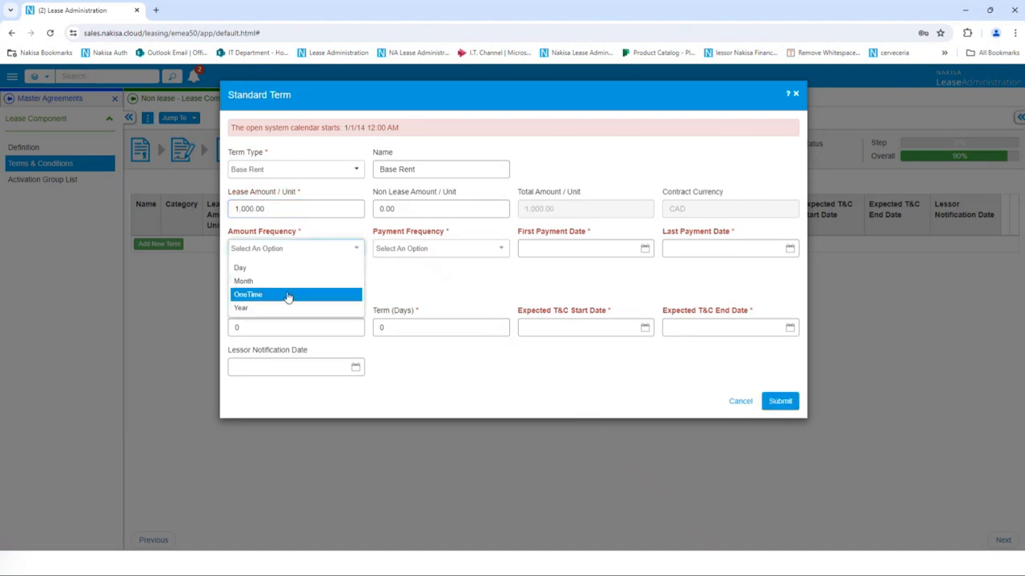
{"action": "left_click", "coordinate": [256, 293]}
{"action": "left_click", "coordinate": [394, 255]}
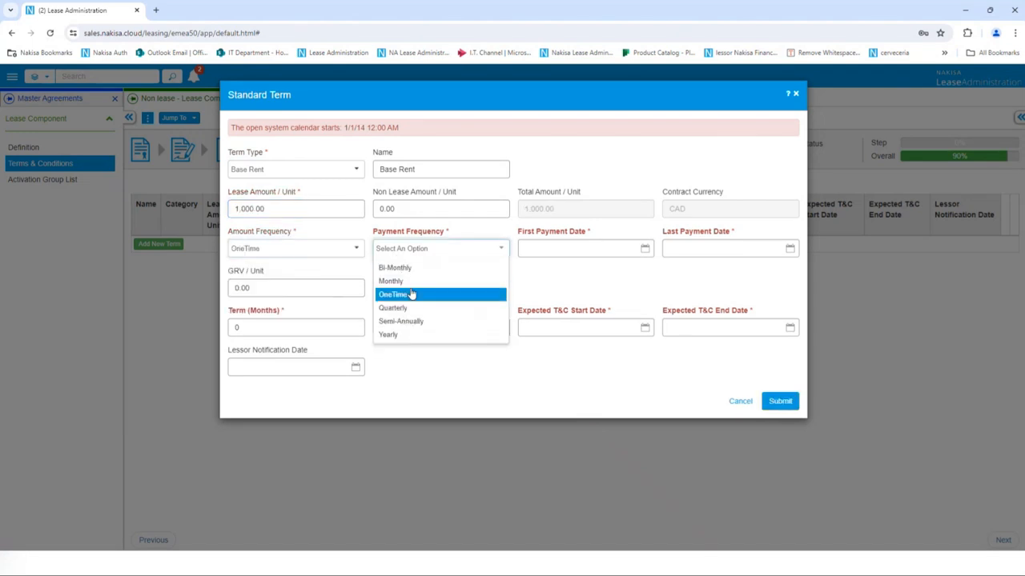
{"action": "left_click", "coordinate": [412, 280]}
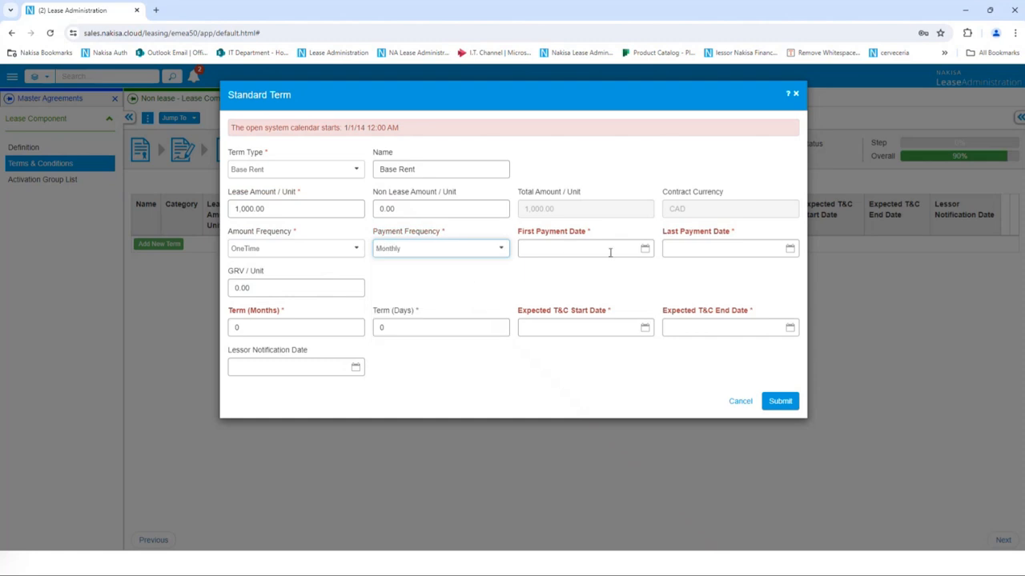
- Set the Base Rent term's first payment date to 2023-01-01 and its last payment date to 2023-12-31
{"action": "left_click", "coordinate": [645, 248]}
{"action": "left_click", "coordinate": [580, 270]}
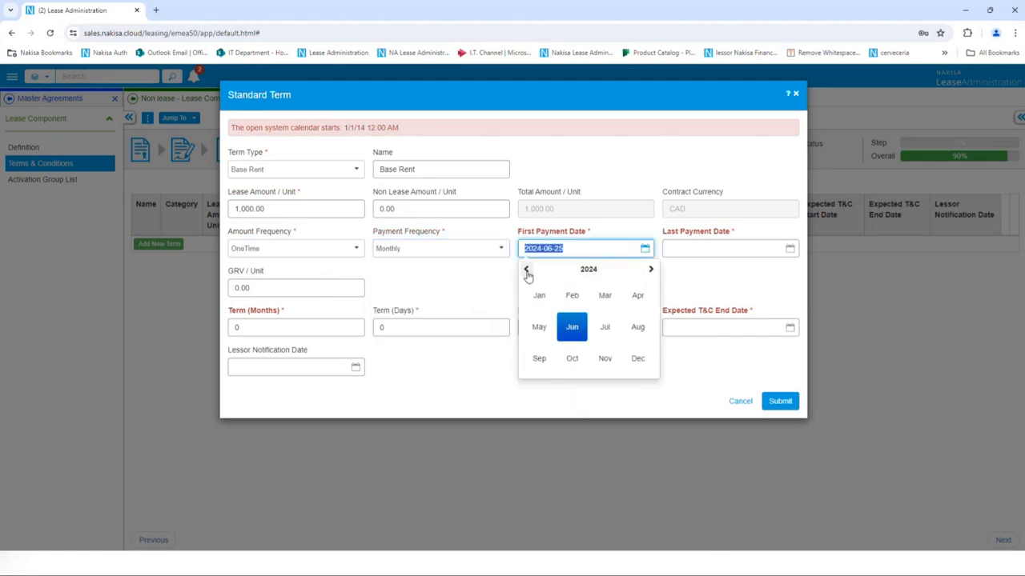
{"action": "left_click", "coordinate": [527, 271]}
{"action": "left_click", "coordinate": [538, 295]}
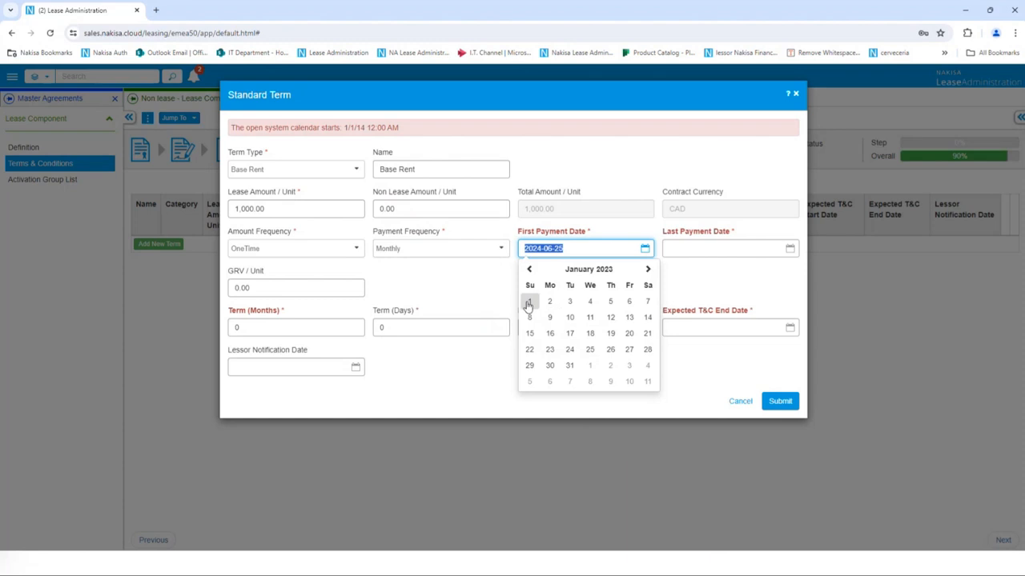
{"action": "left_click", "coordinate": [530, 299]}
{"action": "left_click", "coordinate": [696, 248]}
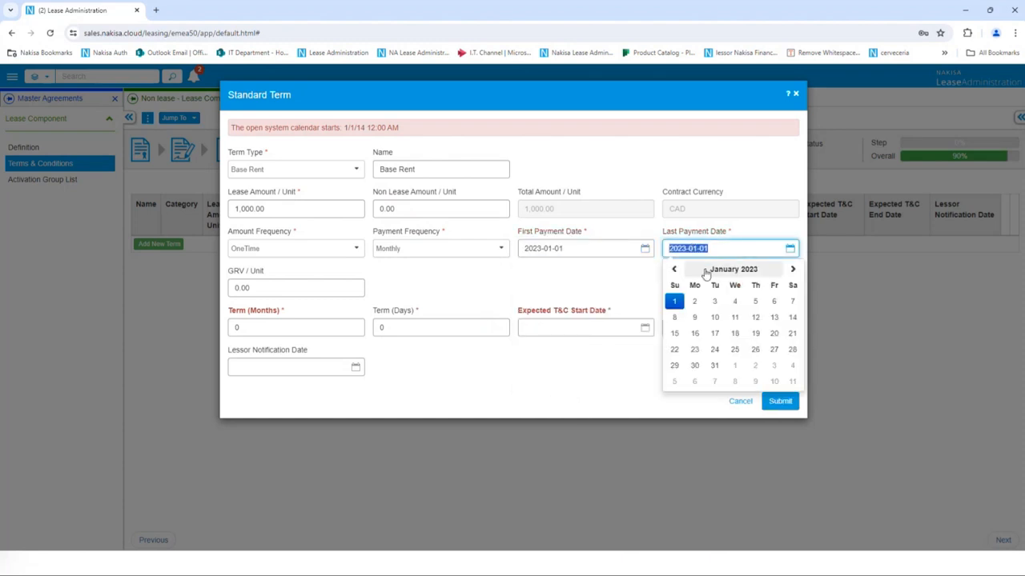
{"action": "left_click", "coordinate": [710, 270]}
{"action": "left_click", "coordinate": [781, 359]}
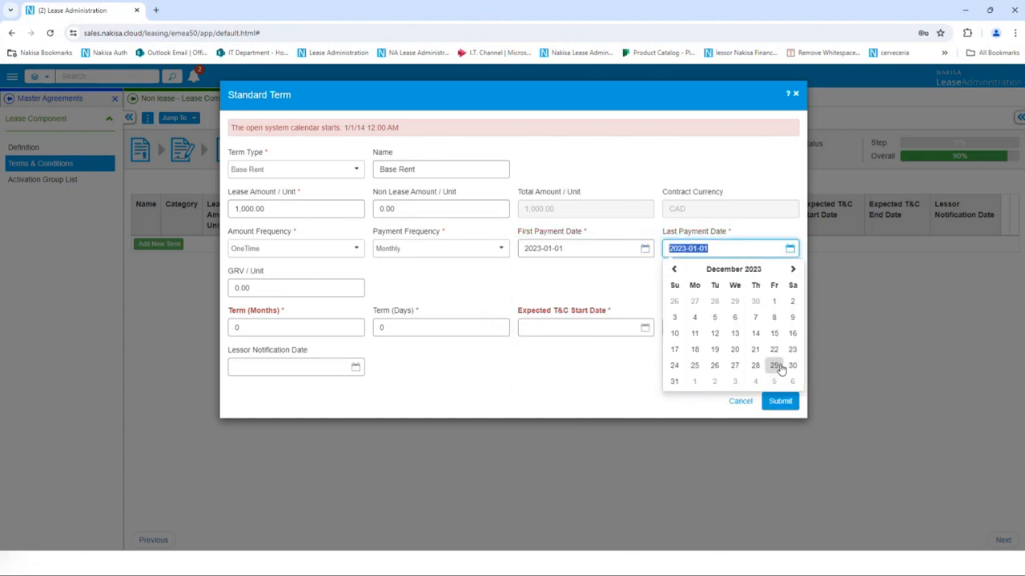
{"action": "left_click", "coordinate": [675, 382]}
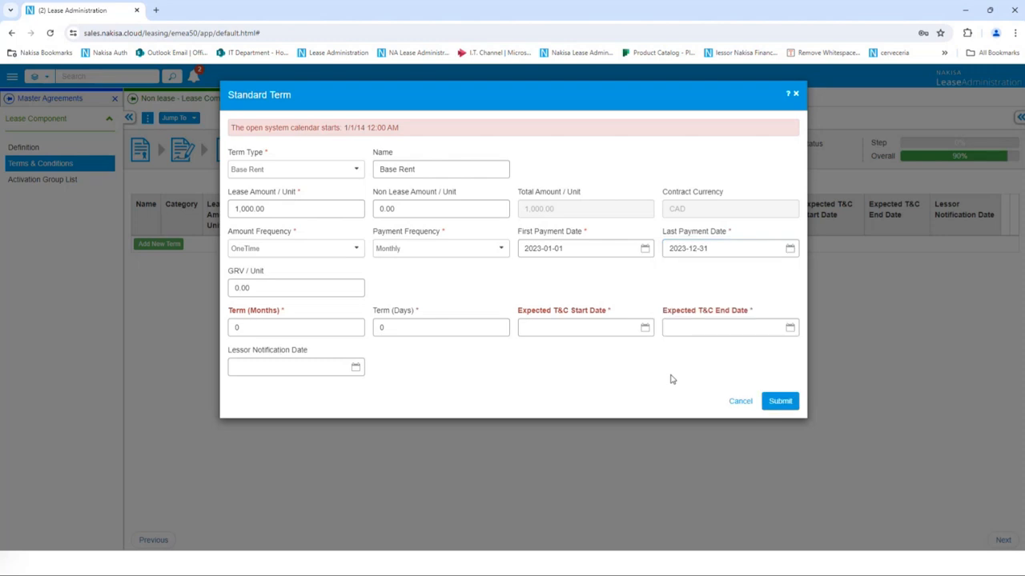
- Copy the payment dates into the expected T&C start date, 2023-01-01, and end date, 2023-12-31, and submit the term
{"action": "left_click", "coordinate": [548, 250]}
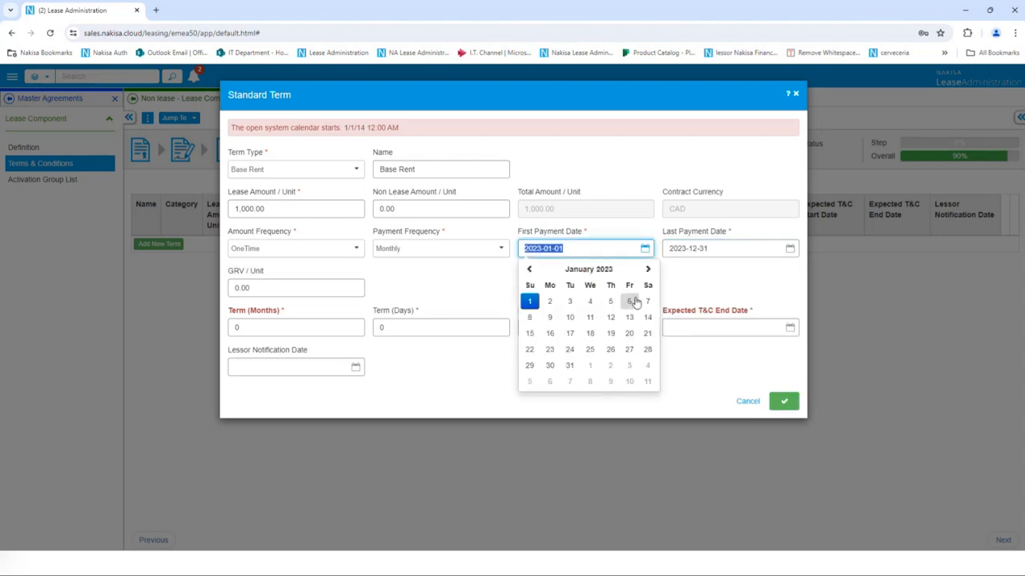
{"action": "left_click", "coordinate": [699, 373]}
{"action": "left_click", "coordinate": [609, 327]}
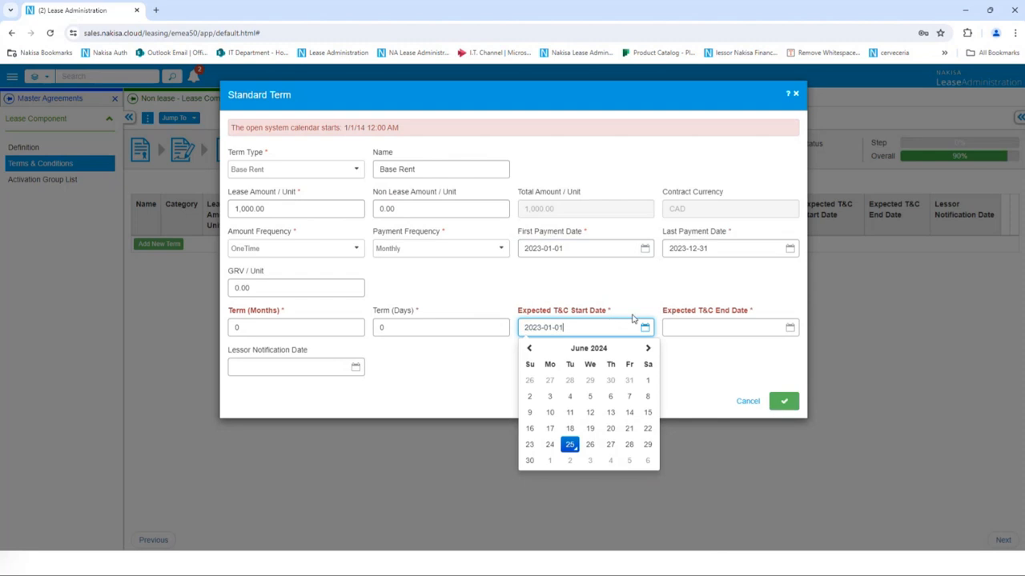
{"action": "left_click", "coordinate": [726, 250]}
{"action": "key", "text": "ctrl+c"}
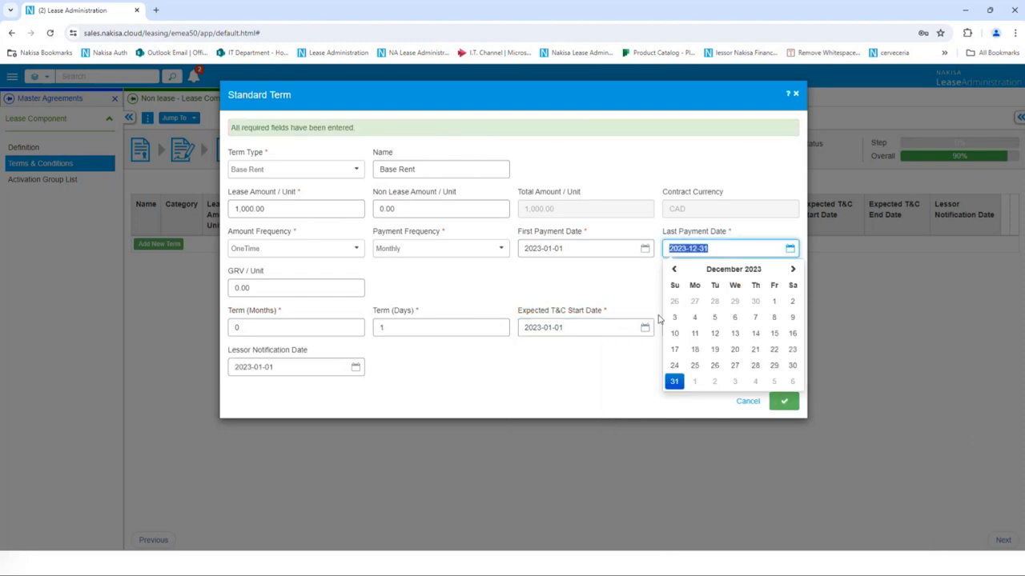
{"action": "left_click", "coordinate": [638, 366]}
{"action": "left_click", "coordinate": [693, 327]}
{"action": "key", "text": "ctrl+v"}
{"action": "left_click", "coordinate": [618, 366]}
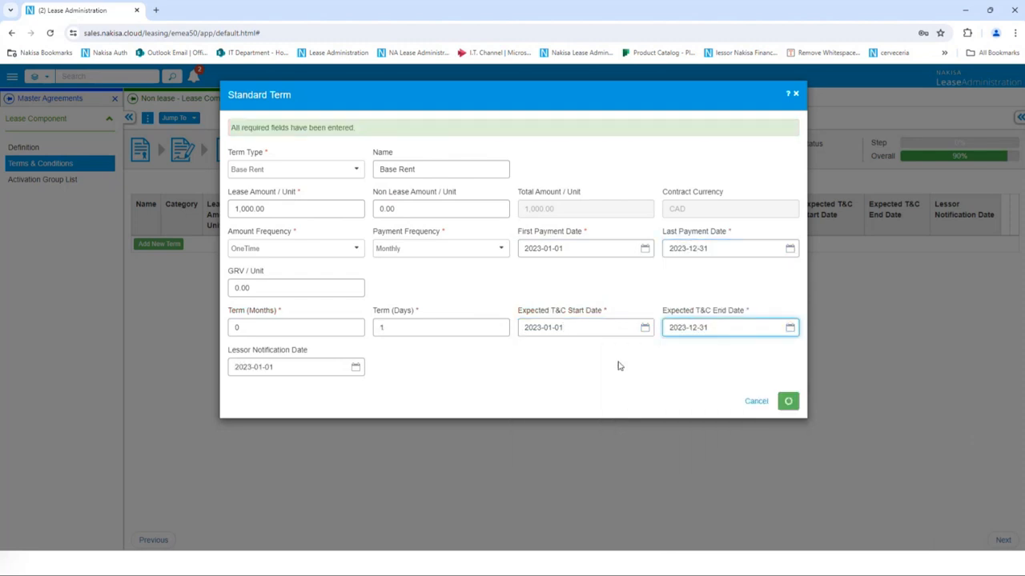
{"action": "left_click", "coordinate": [773, 402]}
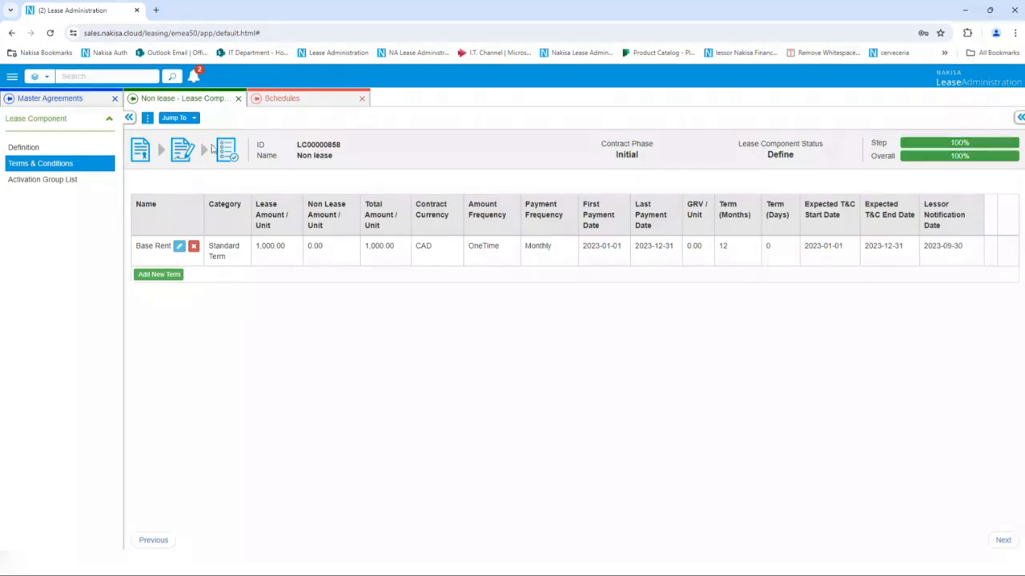
- Return to the Training 2 contract and send it to approval, then reopen its Non lease component
{"action": "left_click", "coordinate": [178, 118]}
{"action": "left_click", "coordinate": [228, 165]}
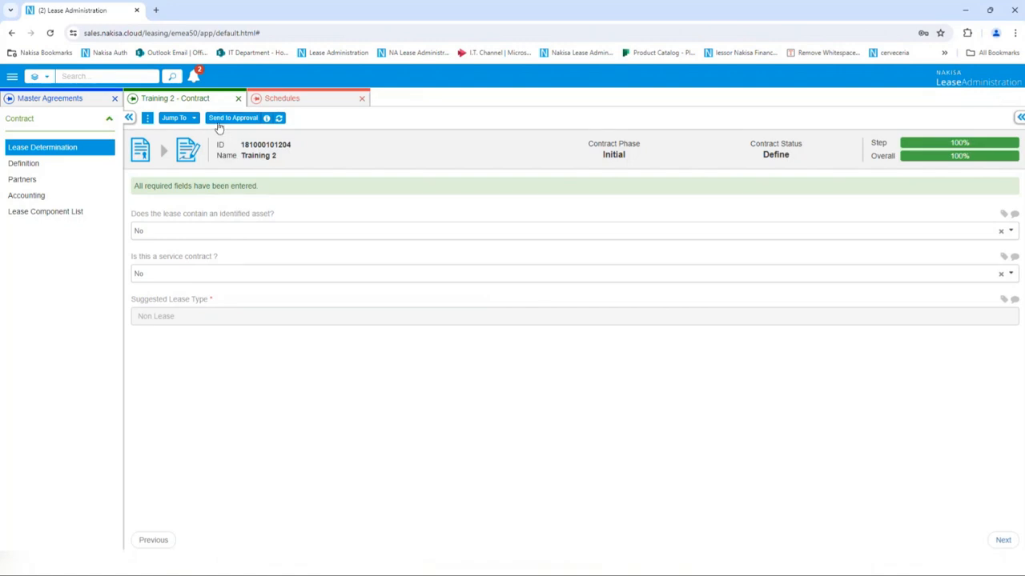
{"action": "left_click", "coordinate": [231, 122]}
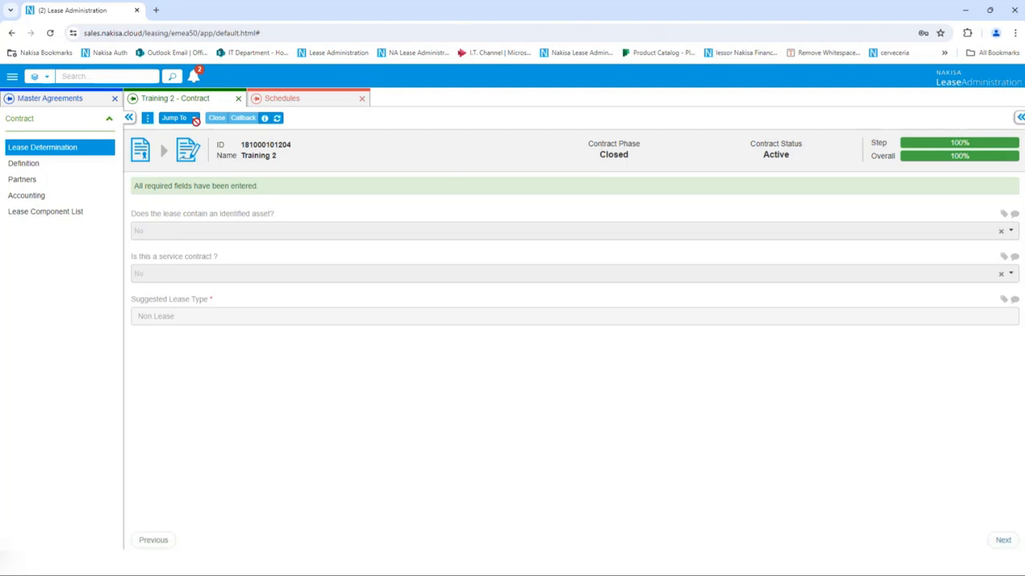
{"action": "left_click", "coordinate": [178, 120]}
{"action": "left_click", "coordinate": [198, 173]}
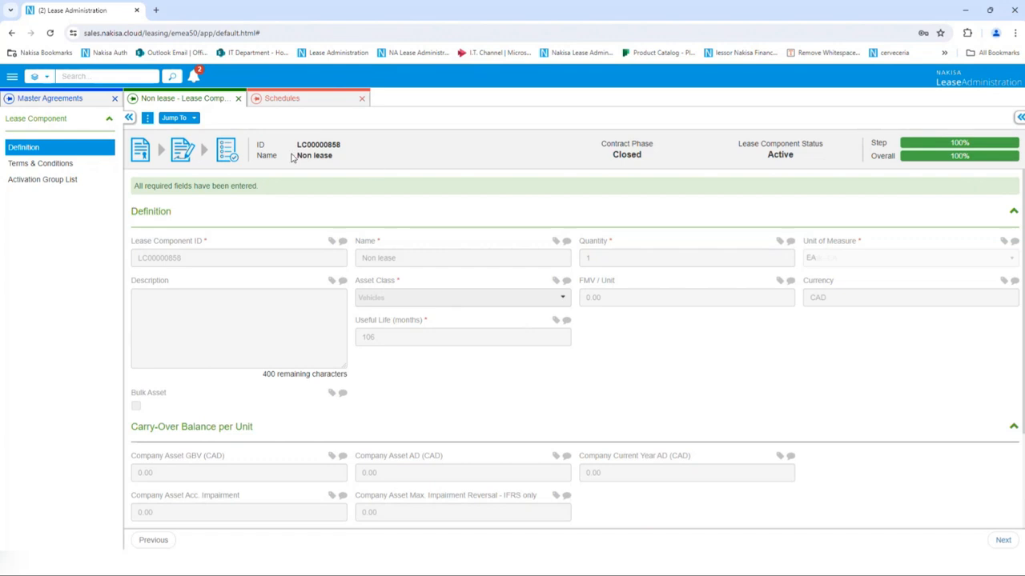
- Create a contract named Service contract under the SK Tests June 2 master agreement, with year 2023 and company D111 - Canada - Disconnected
{"action": "left_click", "coordinate": [175, 120]}
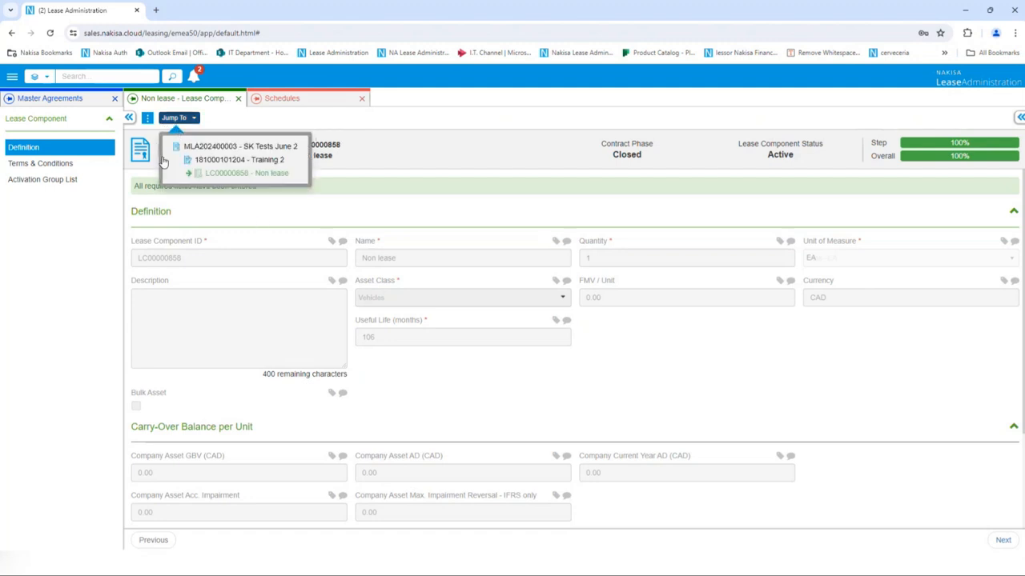
{"action": "left_click", "coordinate": [218, 148]}
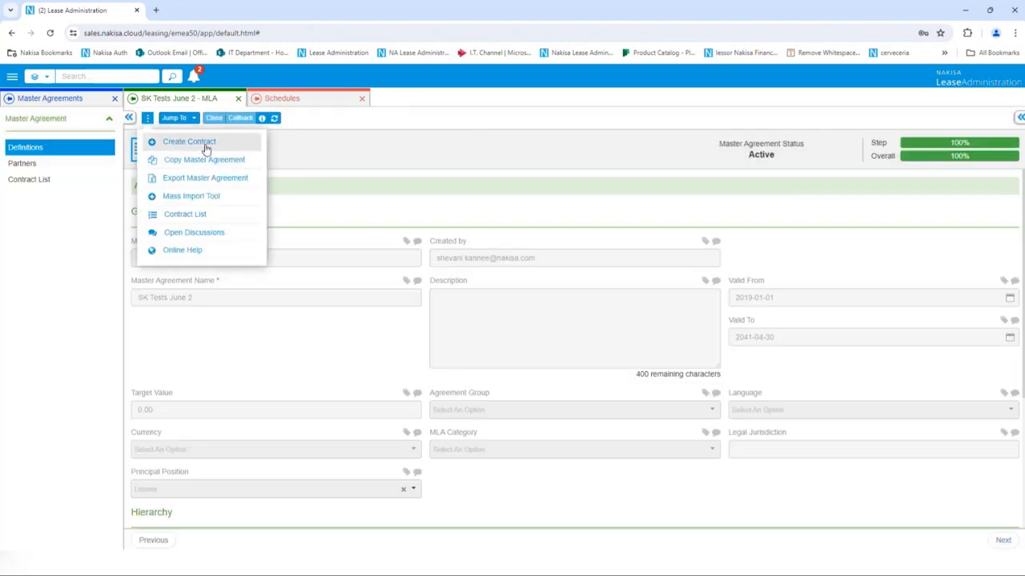
{"action": "left_click", "coordinate": [205, 148]}
{"action": "left_click", "coordinate": [485, 130]}
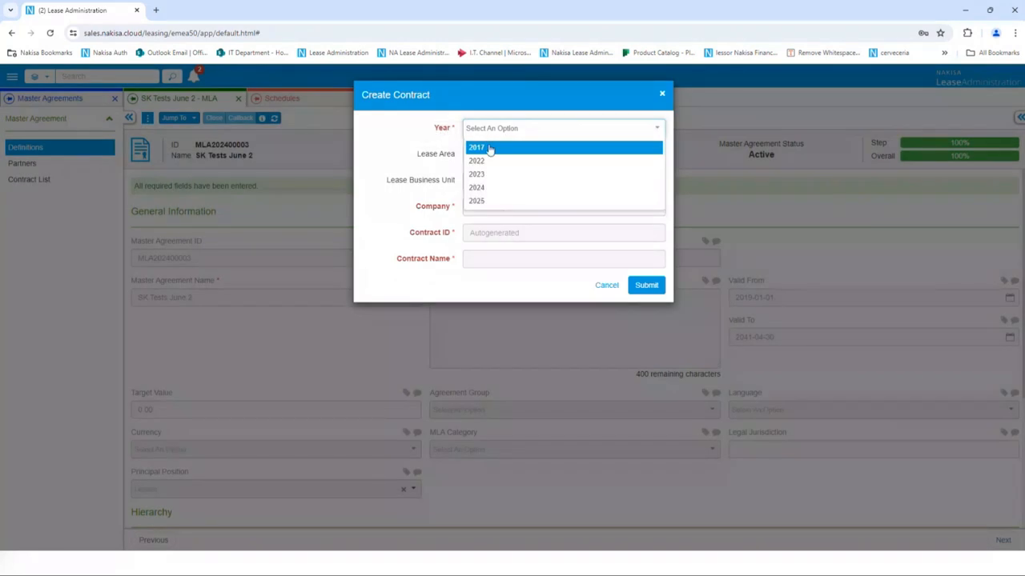
{"action": "left_click", "coordinate": [494, 173]}
{"action": "left_click", "coordinate": [521, 210]}
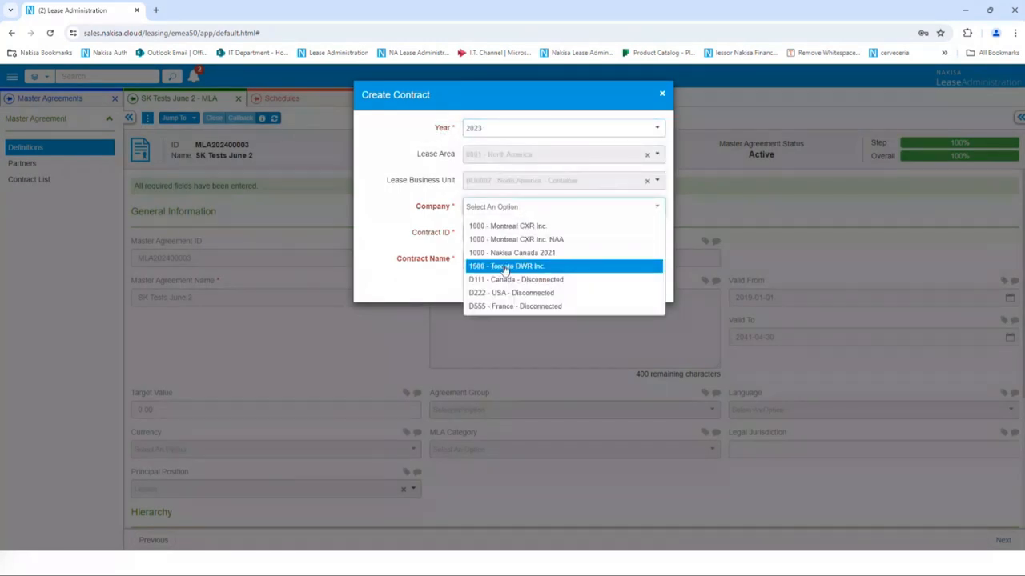
{"action": "left_click", "coordinate": [508, 280]}
{"action": "left_click", "coordinate": [502, 260]}
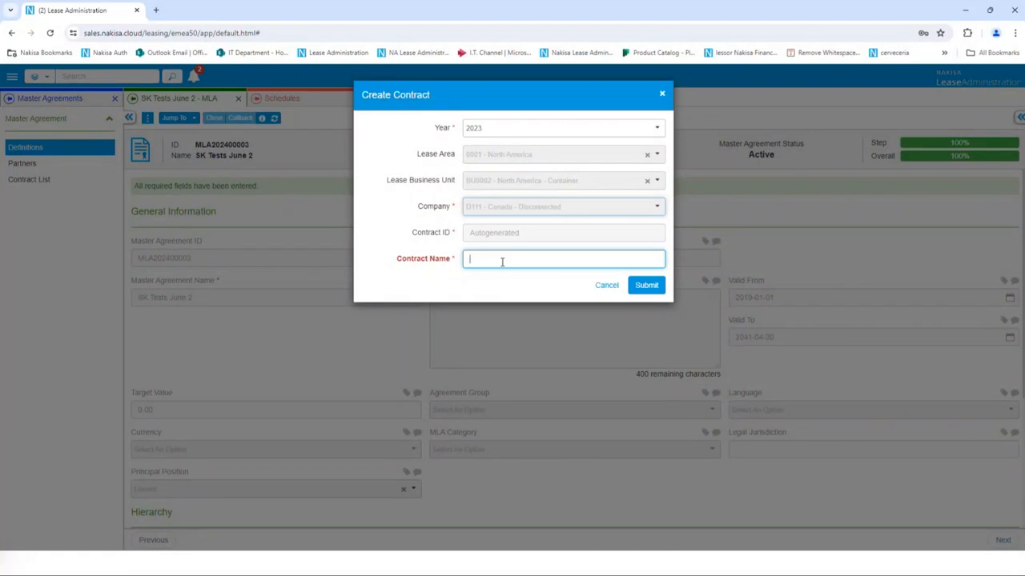
{"action": "type", "text": "Servie contract"}
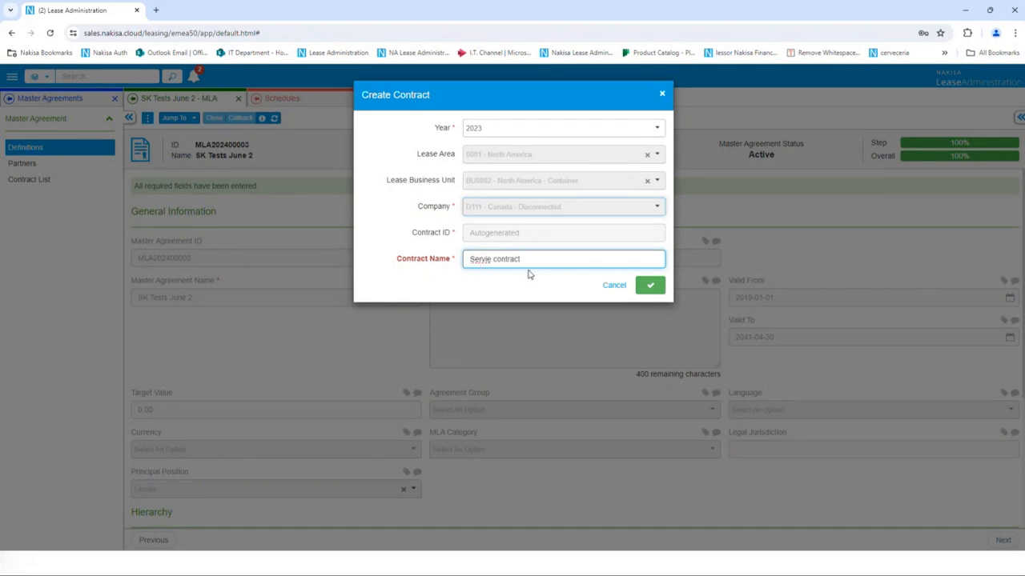
{"action": "type", "text": "c"}
{"action": "left_click", "coordinate": [646, 287]}
{"action": "left_click", "coordinate": [645, 286]}
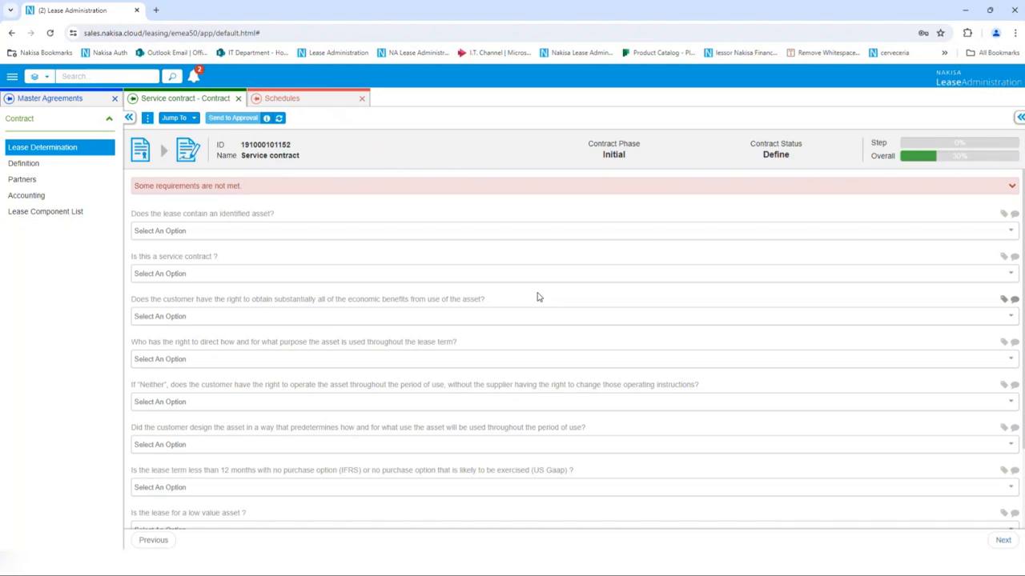
- Complete the Service contract's lease determination, answering No to an identified asset and Yes to being a service contract
{"action": "left_click", "coordinate": [185, 231]}
{"action": "left_click", "coordinate": [179, 264]}
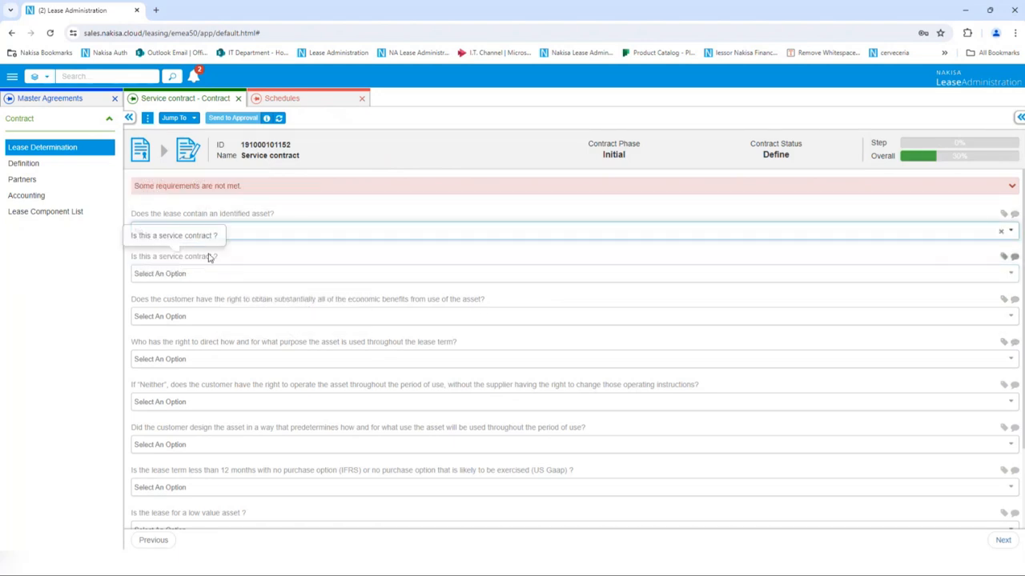
{"action": "left_click", "coordinate": [208, 273]}
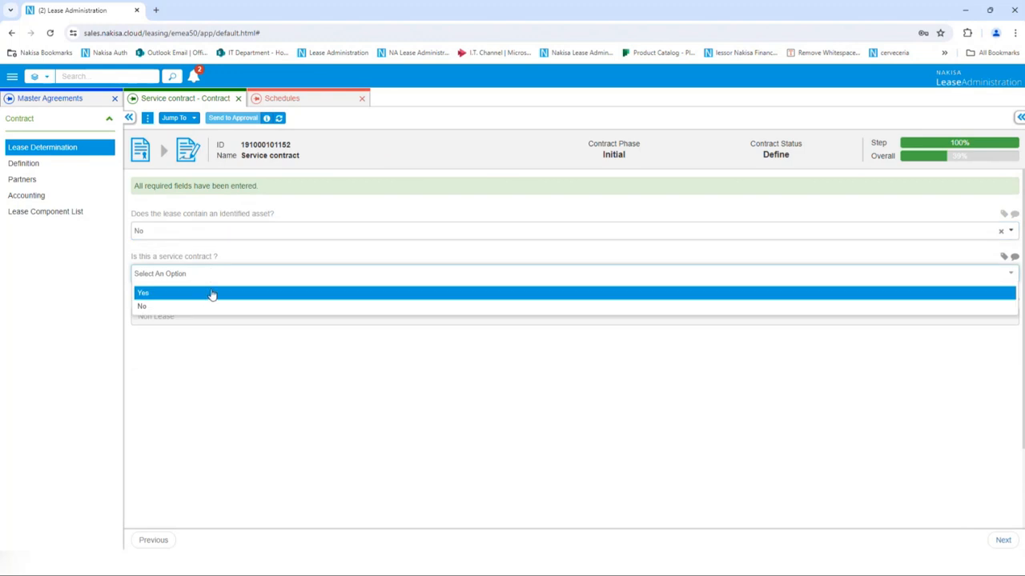
{"action": "left_click", "coordinate": [212, 294]}
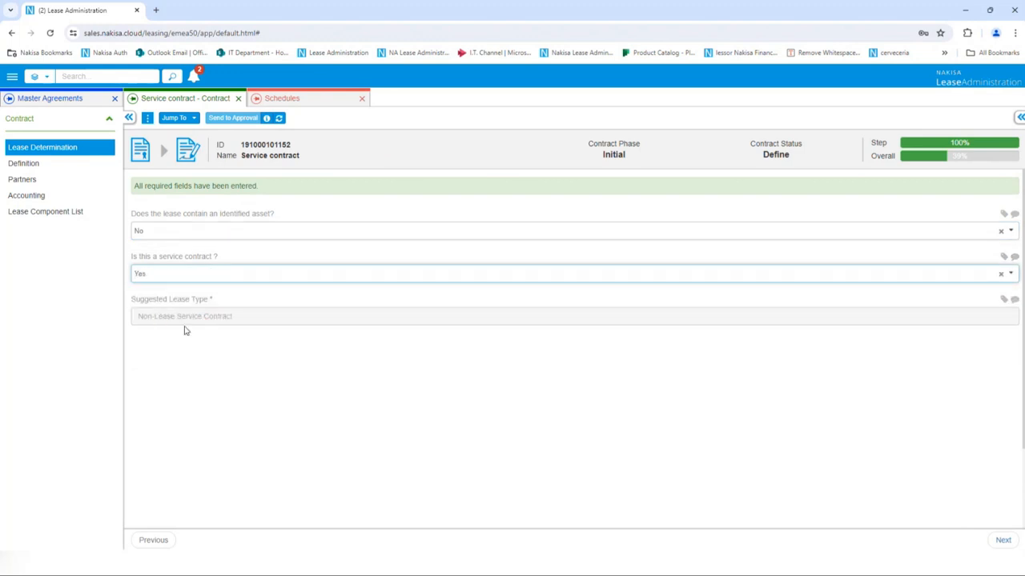
- Set the Service contract's contract currency to CAD - Canadian Dollar in its definition
{"action": "left_click", "coordinate": [58, 165]}
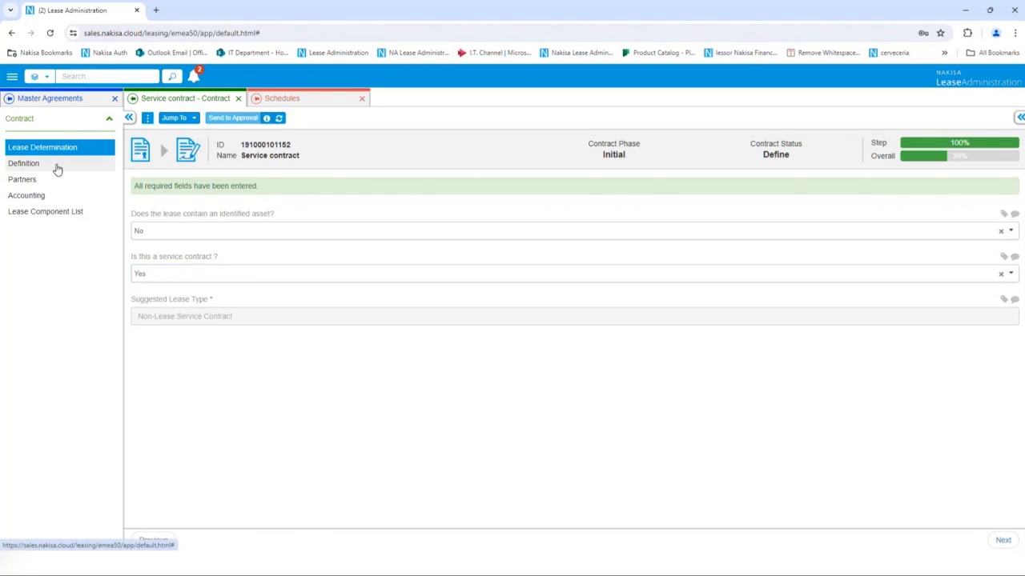
{"action": "left_click", "coordinate": [257, 453]}
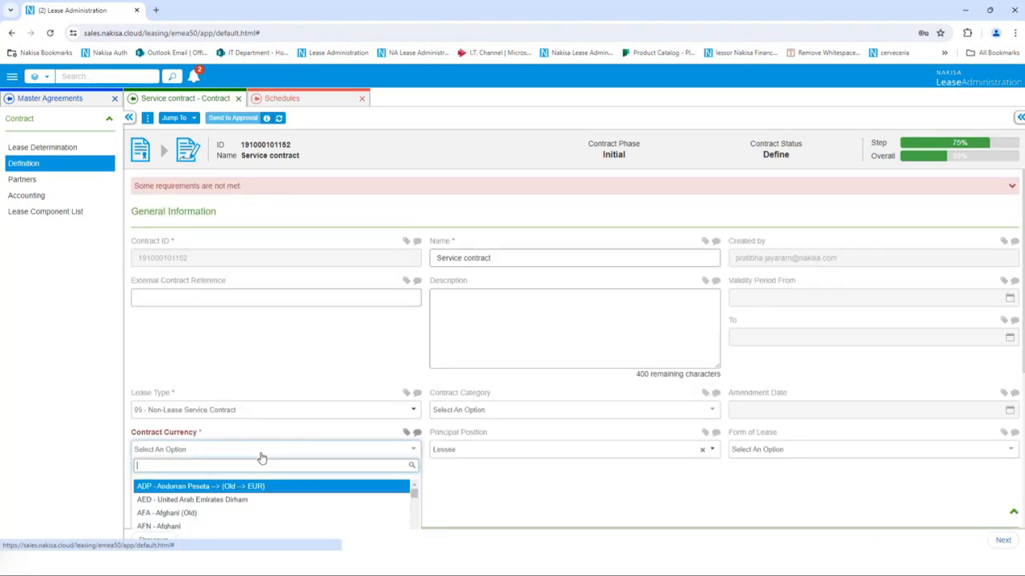
{"action": "type", "text": "cad"}
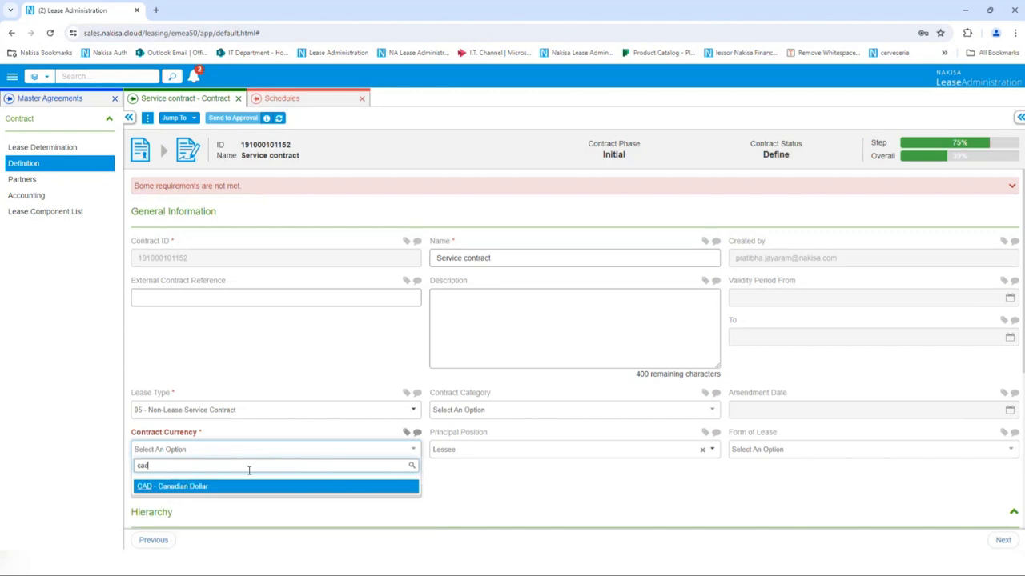
{"action": "left_click", "coordinate": [250, 489]}
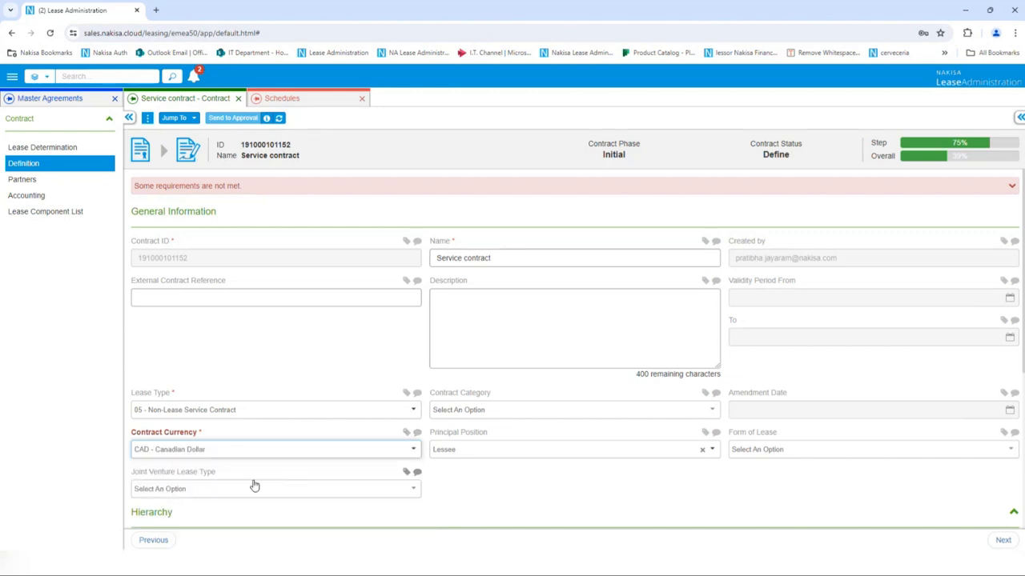
- Add Test PTJ as a partner with the Lessor role to the Service contract
{"action": "left_click", "coordinate": [94, 181]}
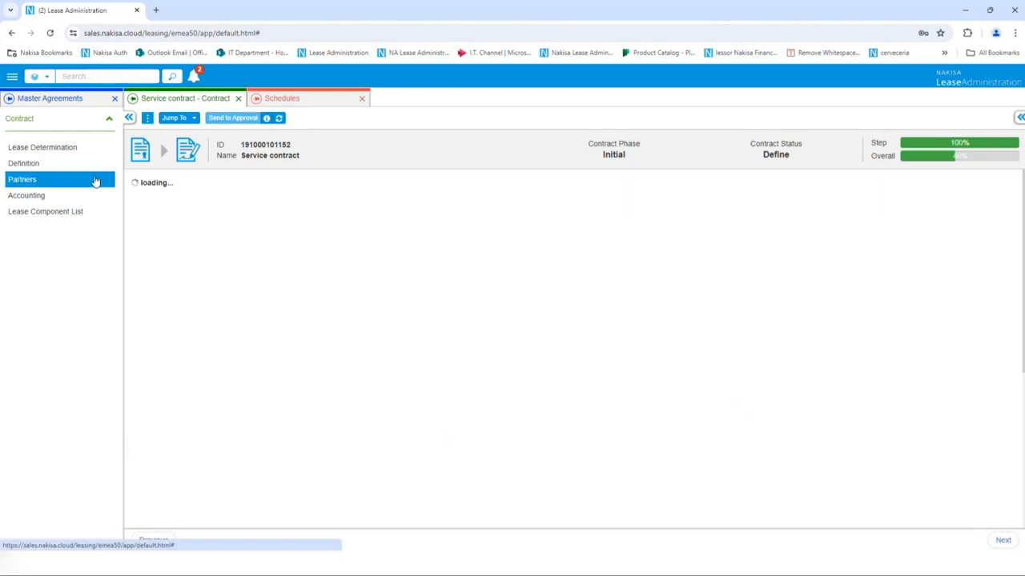
{"action": "left_click", "coordinate": [155, 281]}
{"action": "left_click", "coordinate": [377, 143]}
{"action": "left_click", "coordinate": [358, 173]}
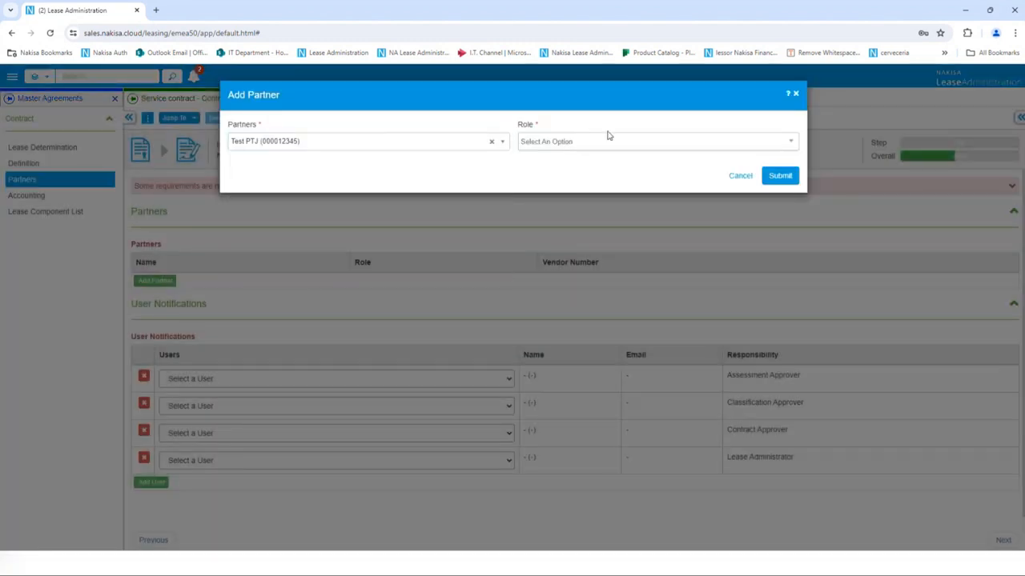
{"action": "left_click", "coordinate": [606, 141]}
{"action": "left_click", "coordinate": [576, 163]}
{"action": "left_click", "coordinate": [778, 174]}
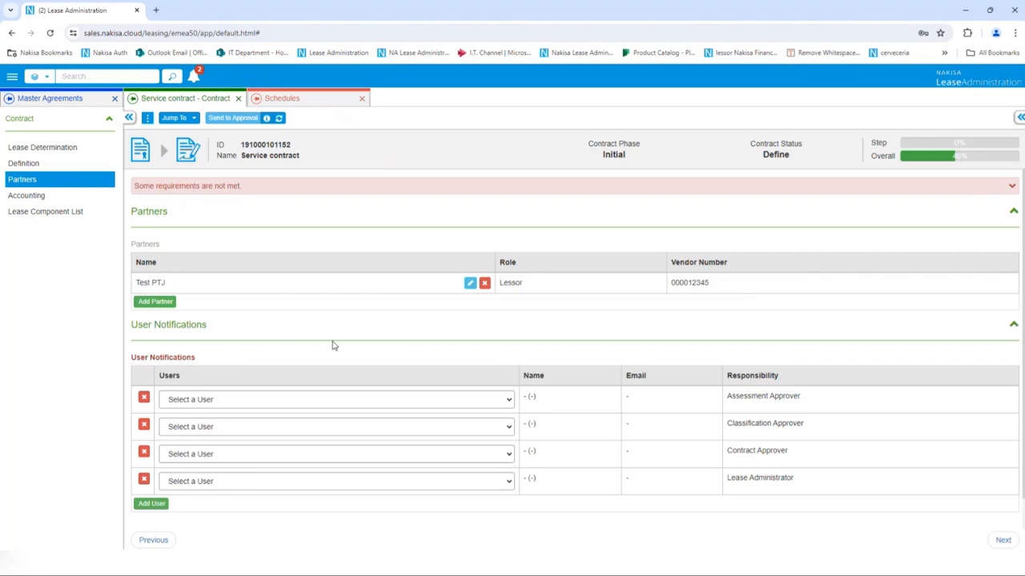
- Assign a user to each notification responsibility: Assessment Approver, Classification Approver, Contract Approver and Lease Administrator
{"action": "left_click", "coordinate": [292, 399]}
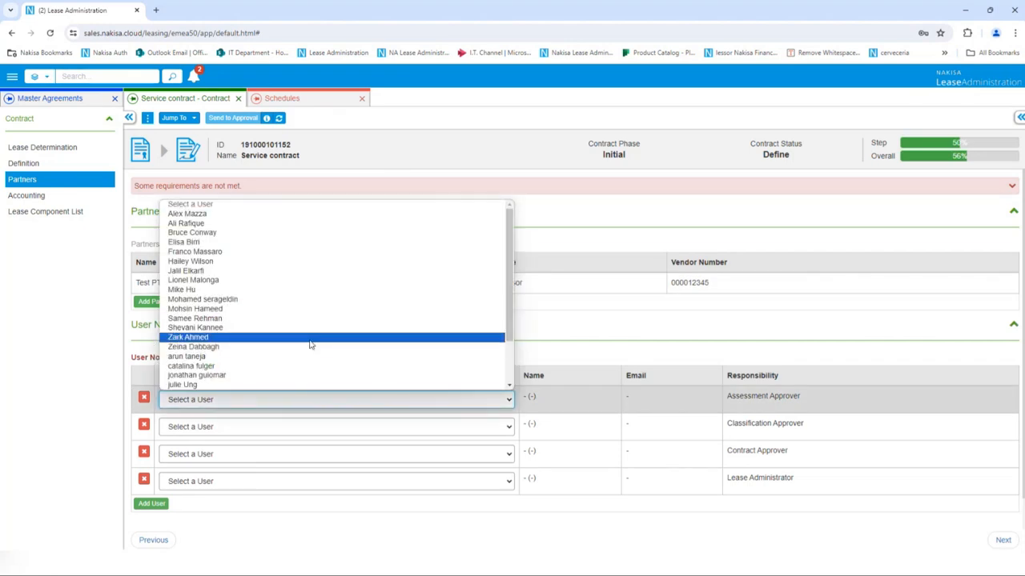
{"action": "left_click", "coordinate": [304, 337]}
{"action": "left_click", "coordinate": [298, 427]}
{"action": "left_click", "coordinate": [300, 365]}
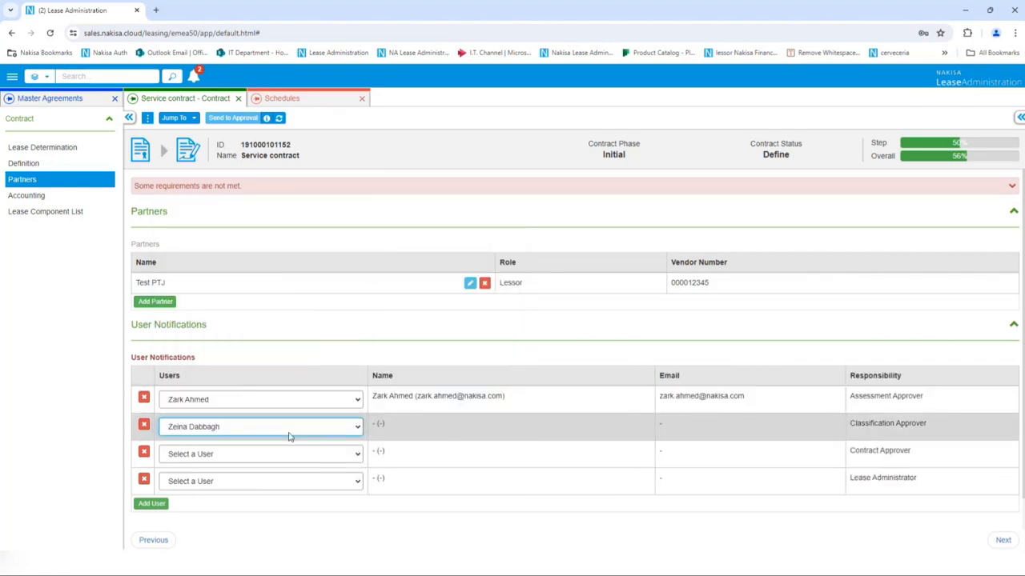
{"action": "left_click", "coordinate": [286, 454]}
{"action": "scroll", "coordinate": [286, 448], "scroll_direction": "down", "scroll_amount": 1}
{"action": "left_click", "coordinate": [288, 419]}
{"action": "left_click", "coordinate": [269, 483]}
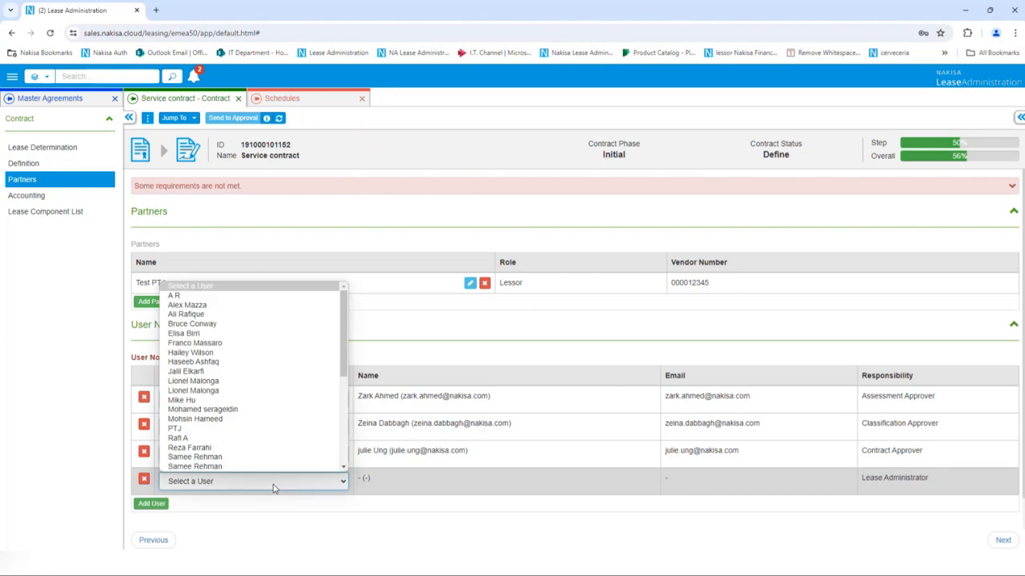
{"action": "left_click", "coordinate": [256, 435]}
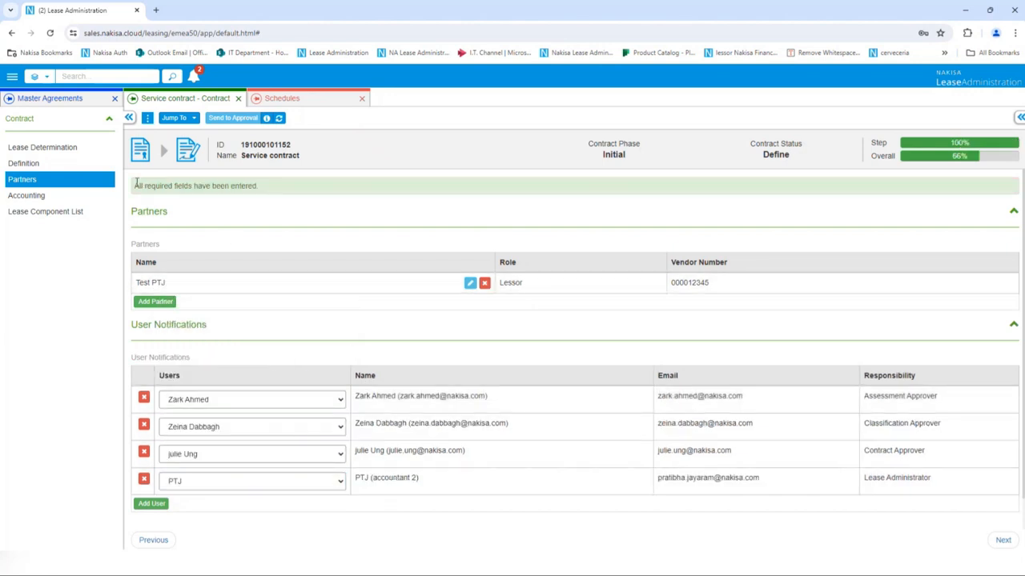
{"action": "left_click", "coordinate": [60, 196]}
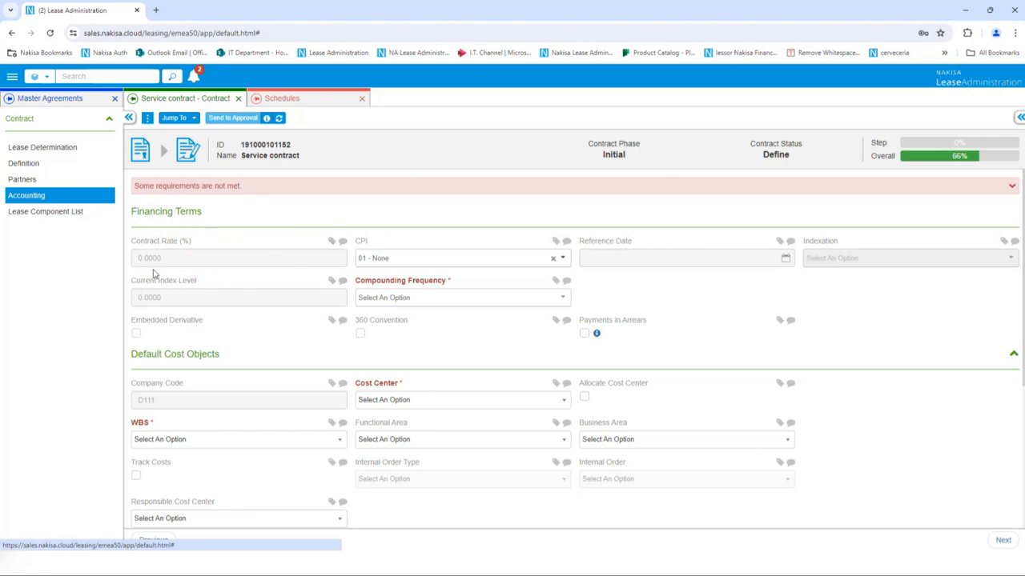
{"action": "left_click", "coordinate": [418, 297]}
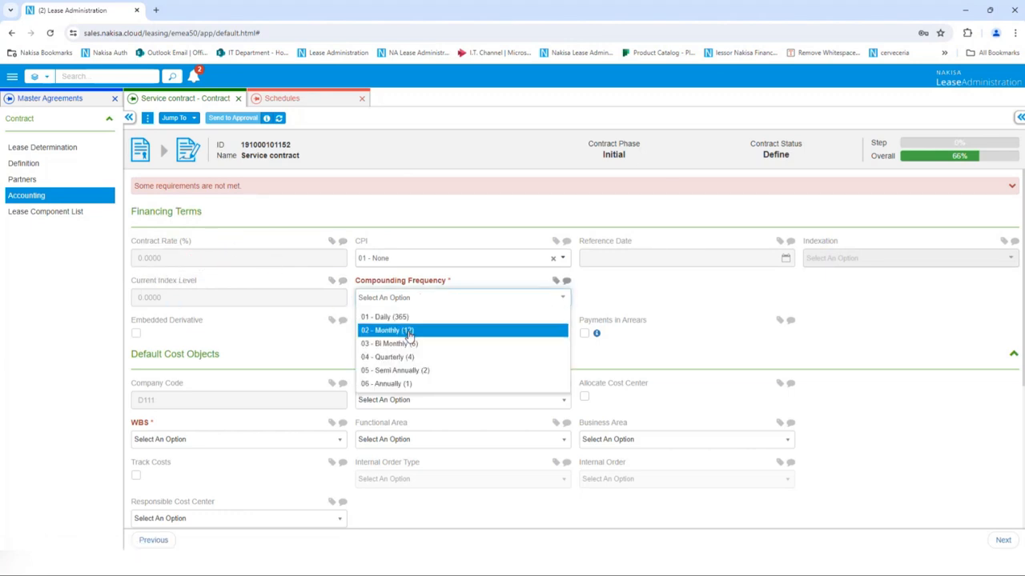
{"action": "left_click", "coordinate": [409, 331]}
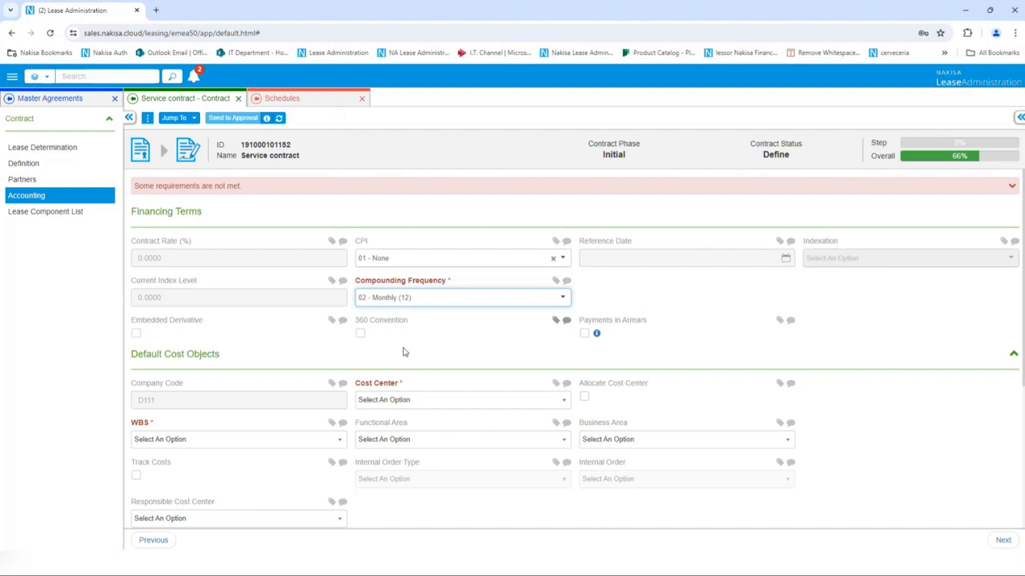
{"action": "left_click", "coordinate": [410, 402]}
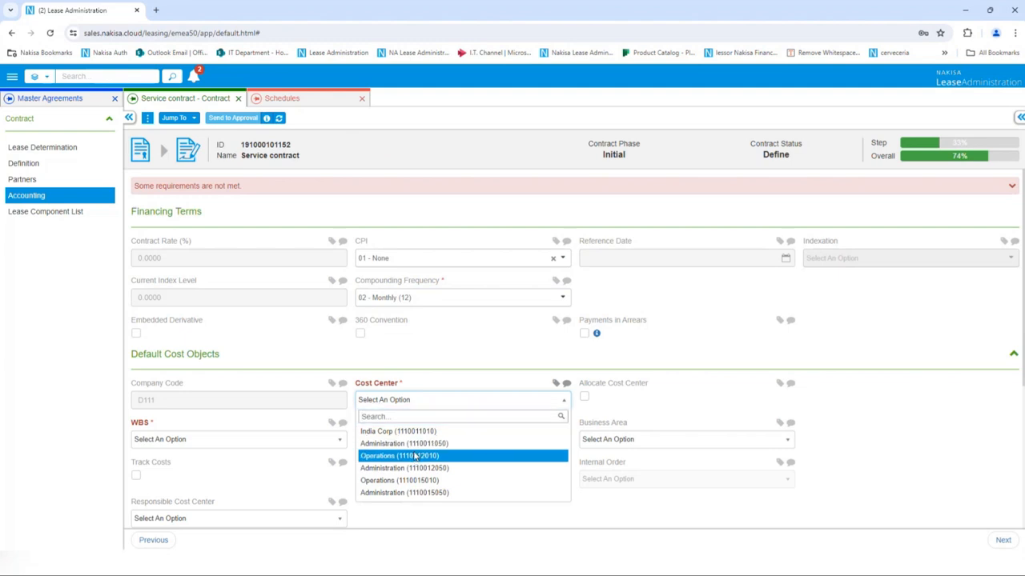
{"action": "left_click", "coordinate": [413, 456]}
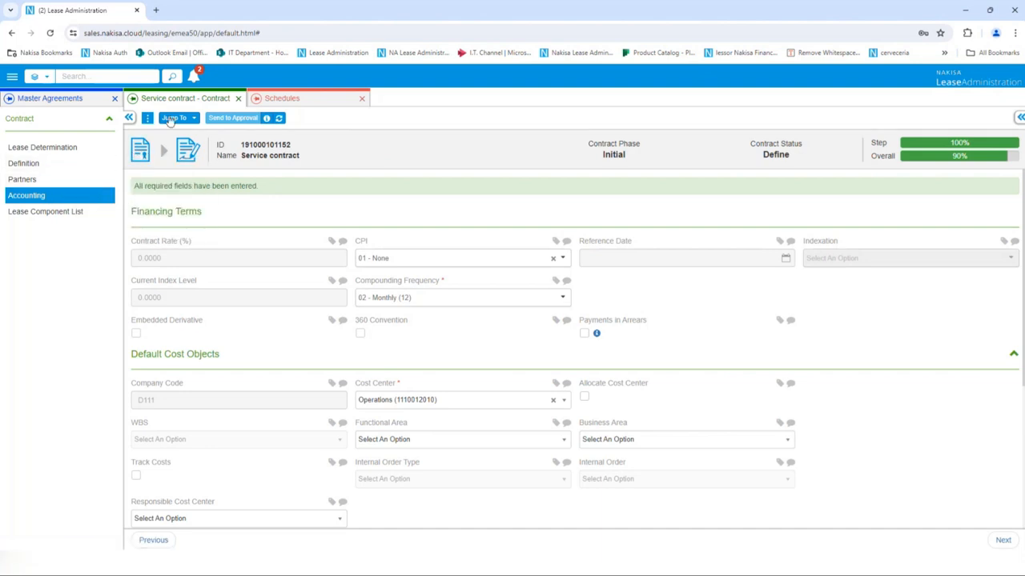
- Create a lease component named "service contract" under the Service contract
{"action": "left_click", "coordinate": [147, 117]}
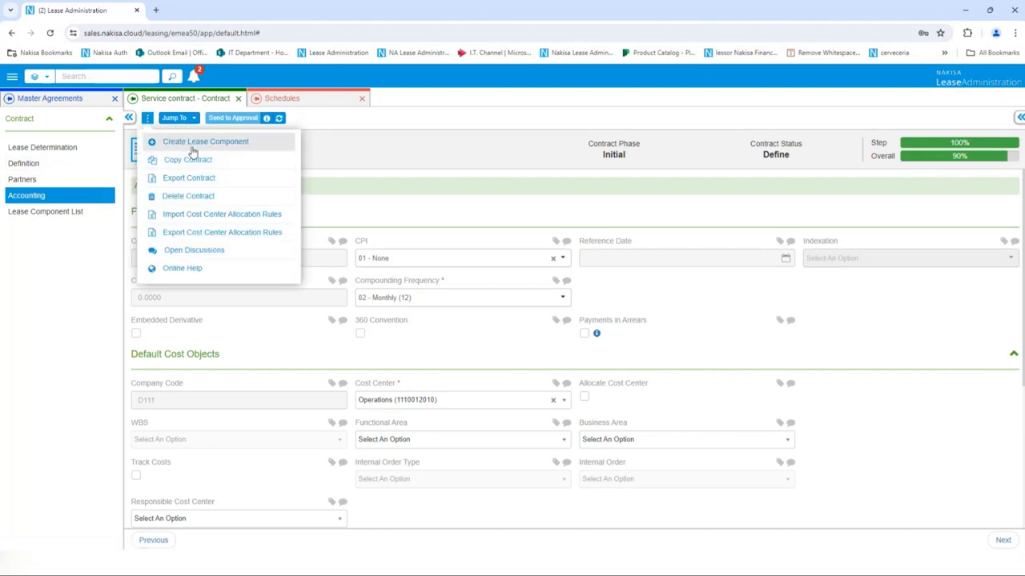
{"action": "left_click", "coordinate": [196, 141]}
{"action": "left_click", "coordinate": [482, 154]}
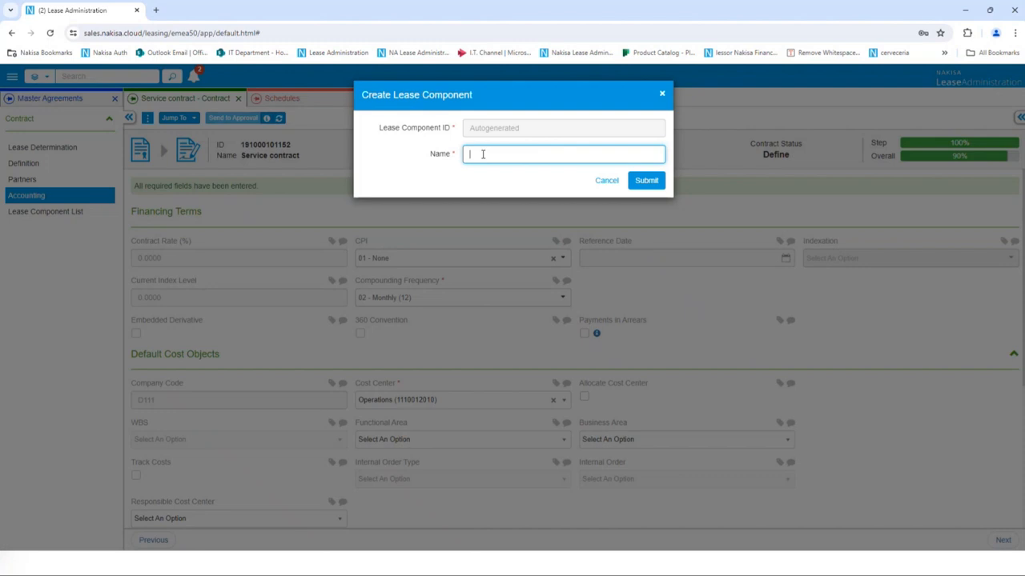
{"action": "type", "text": "service contract"}
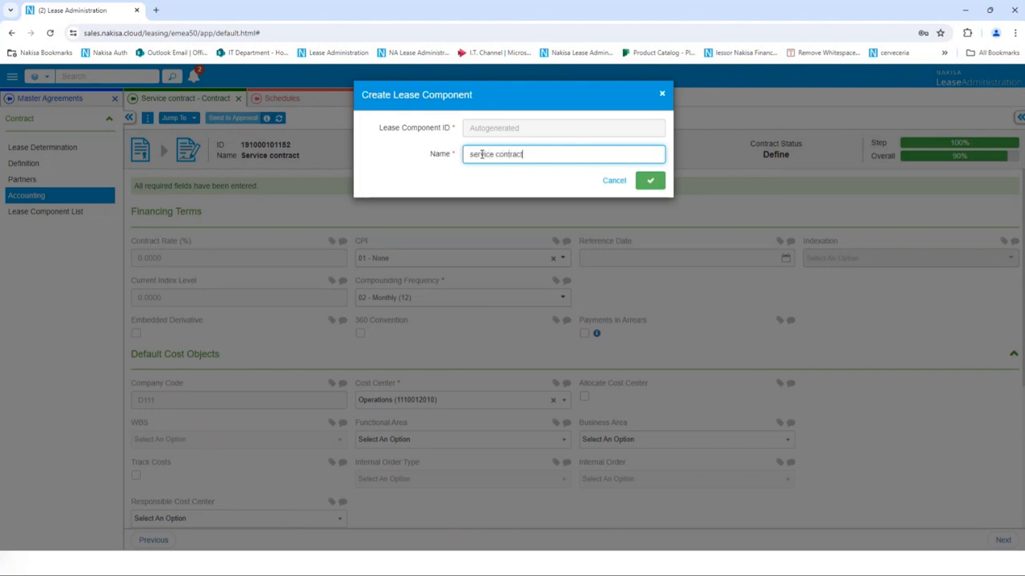
{"action": "left_click", "coordinate": [649, 181]}
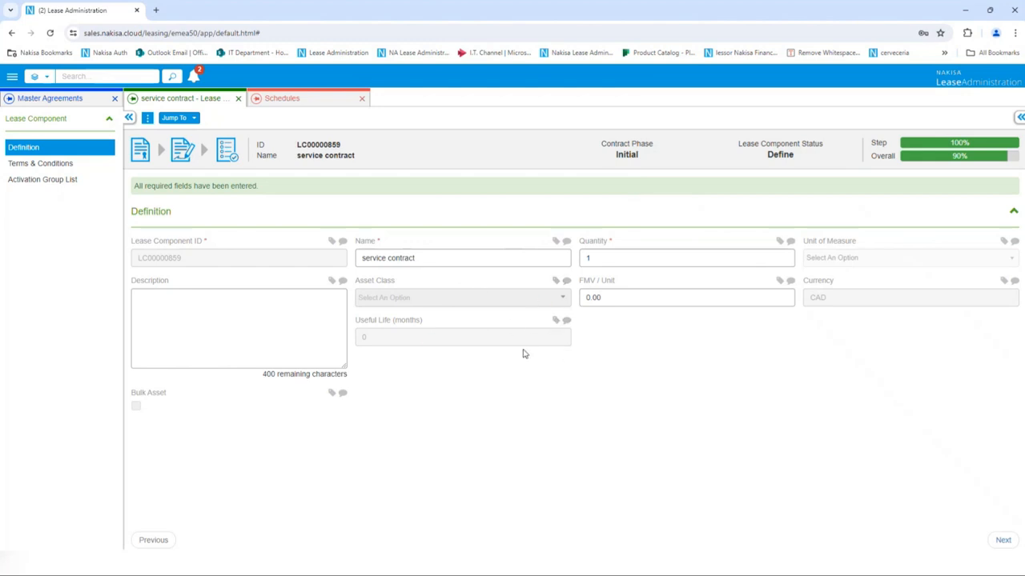
- Add a standard term of type Base Rent to the service contract component's terms and conditions
{"action": "left_click", "coordinate": [69, 167]}
{"action": "left_click", "coordinate": [164, 245]}
{"action": "left_click", "coordinate": [178, 262]}
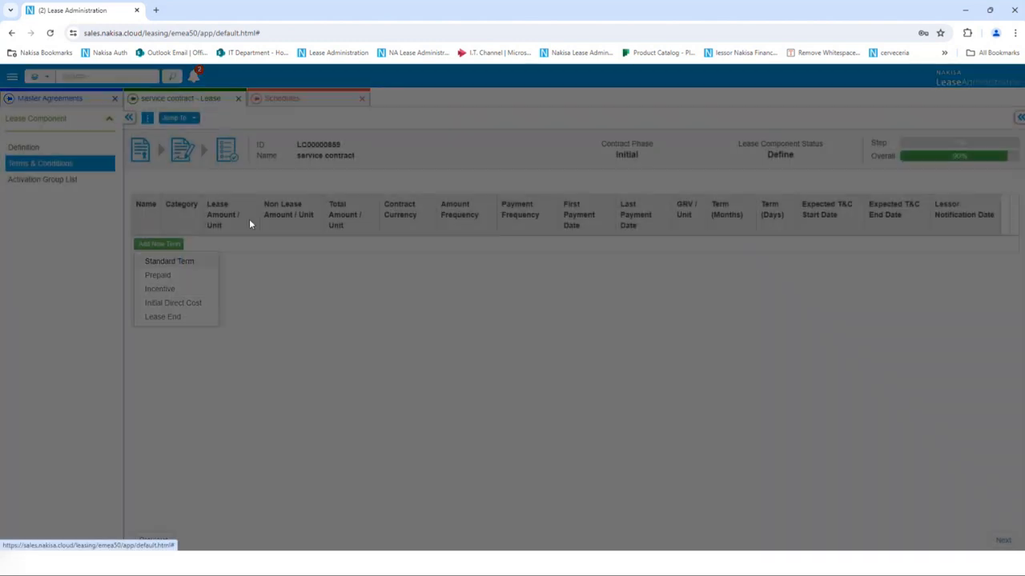
{"action": "left_click", "coordinate": [260, 172]}
{"action": "left_click", "coordinate": [267, 191]}
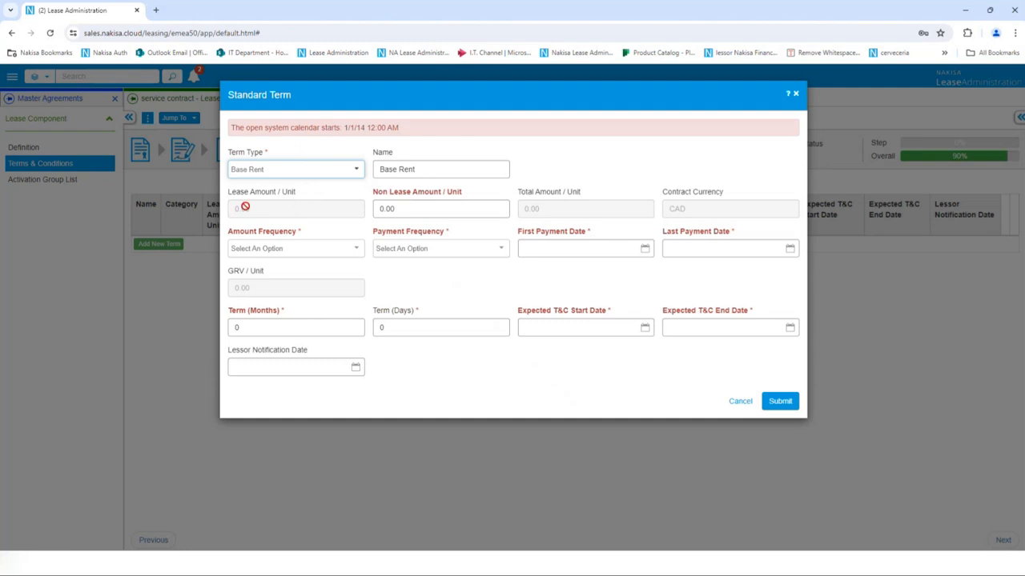
- Set the term's non-lease amount per unit to 1,000.00, with amount frequency OneTime and payment frequency Monthly
{"action": "left_click", "coordinate": [416, 210]}
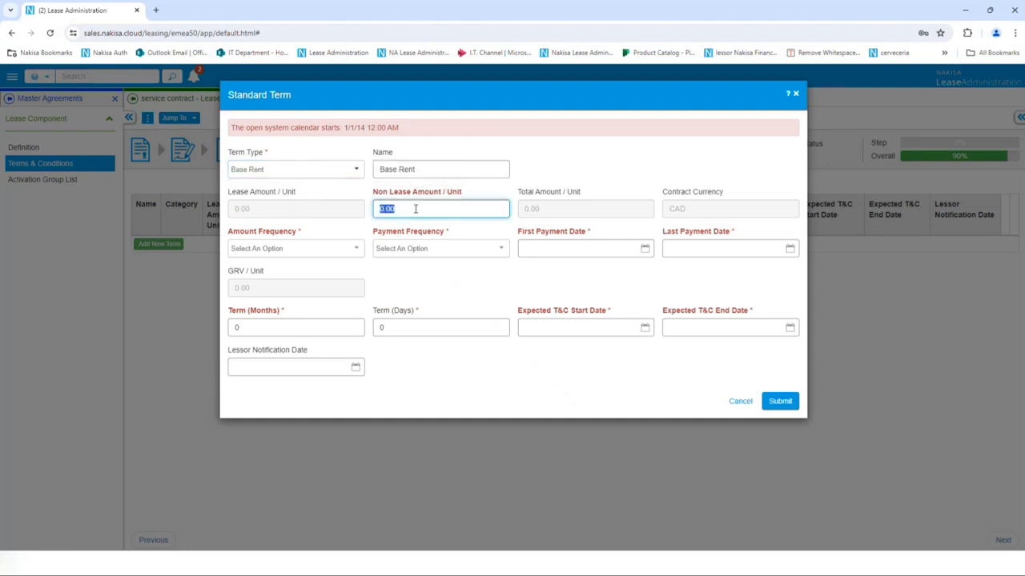
{"action": "type", "text": "10"}
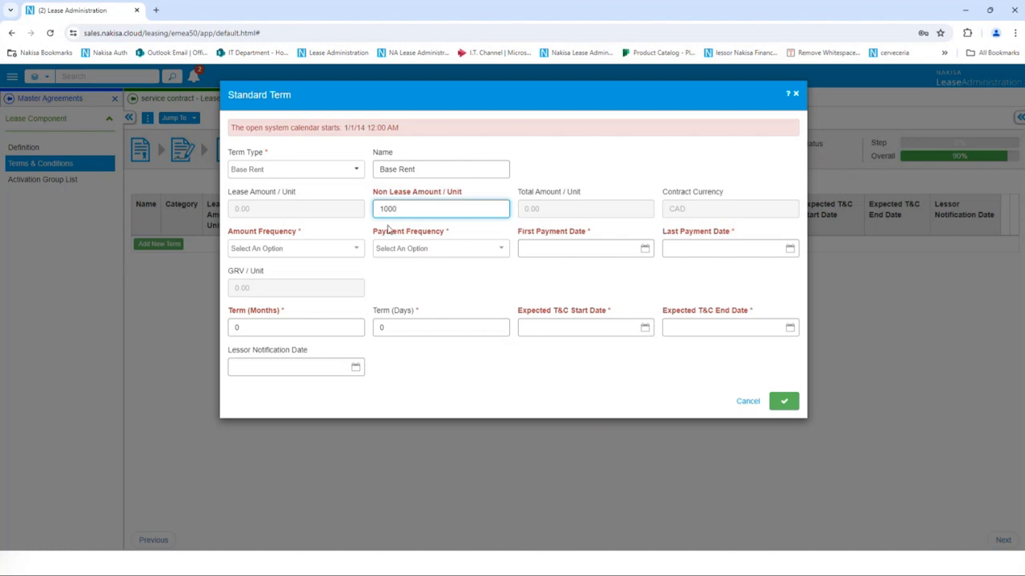
{"action": "left_click", "coordinate": [356, 252]}
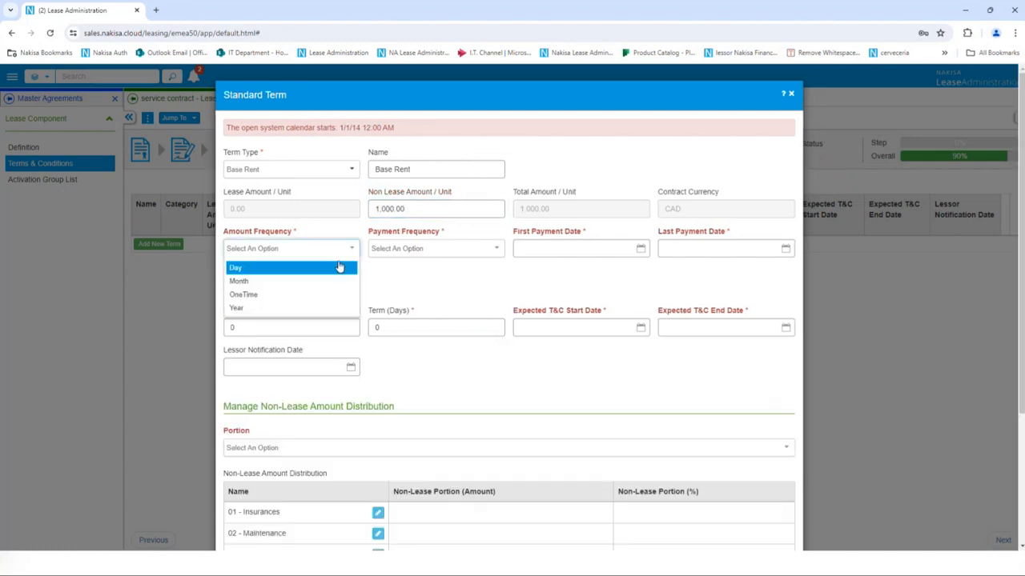
{"action": "left_click", "coordinate": [308, 295]}
{"action": "left_click", "coordinate": [425, 250]}
{"action": "left_click", "coordinate": [428, 282]}
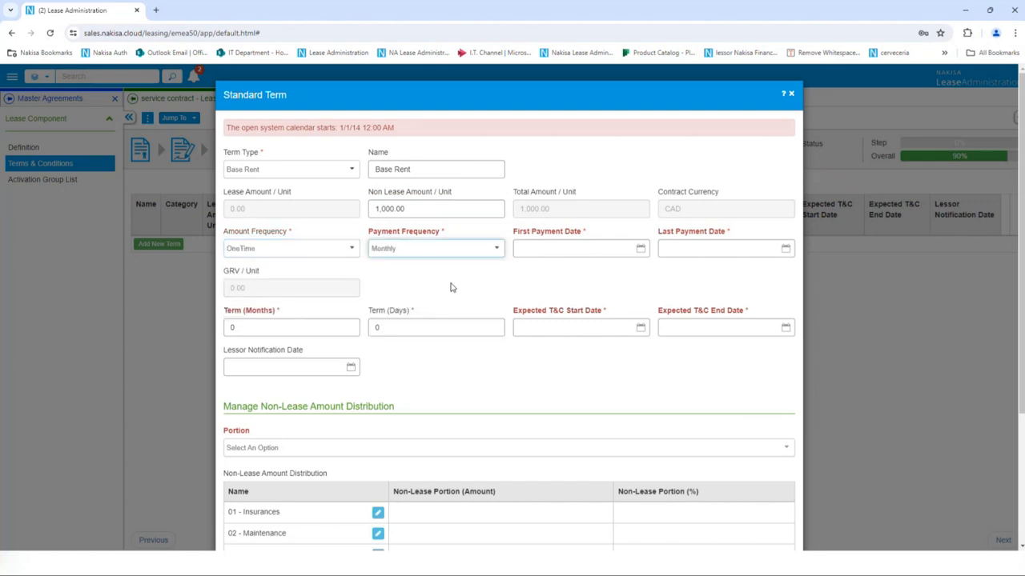
- Set the term's first payment date to 2023-01-01 and its last payment date to 2023-12-31
{"action": "left_click", "coordinate": [641, 248]}
{"action": "left_click", "coordinate": [583, 269]}
{"action": "left_click", "coordinate": [524, 269]}
{"action": "left_click", "coordinate": [534, 299]}
{"action": "left_click", "coordinate": [526, 301]}
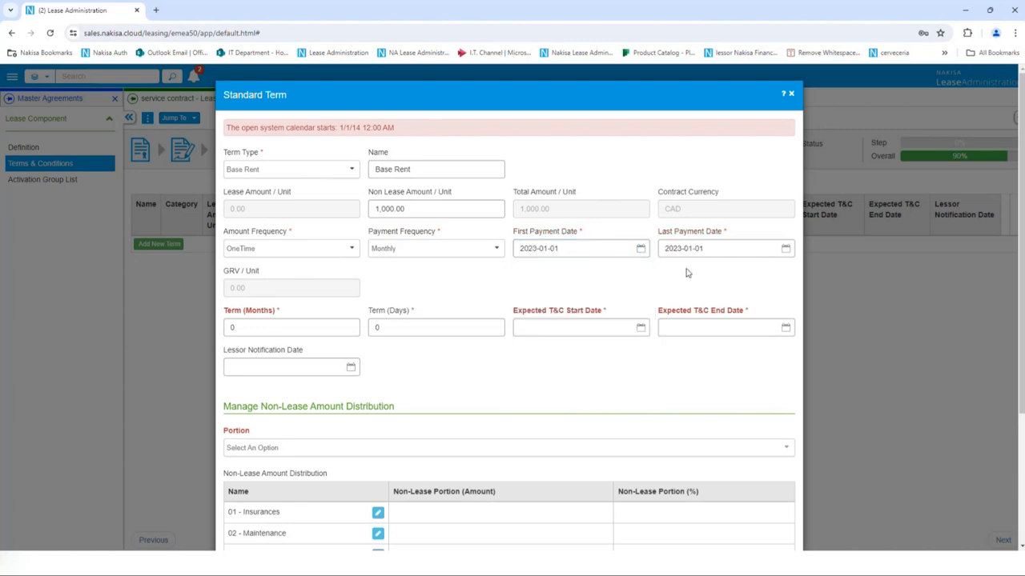
{"action": "left_click", "coordinate": [694, 251]}
{"action": "left_click", "coordinate": [710, 275]}
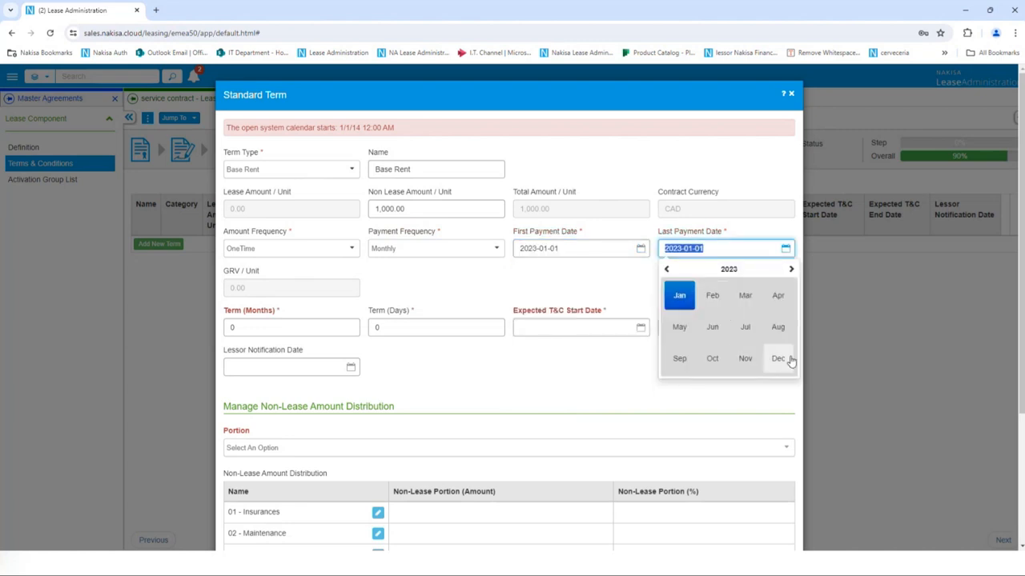
{"action": "left_click", "coordinate": [780, 361]}
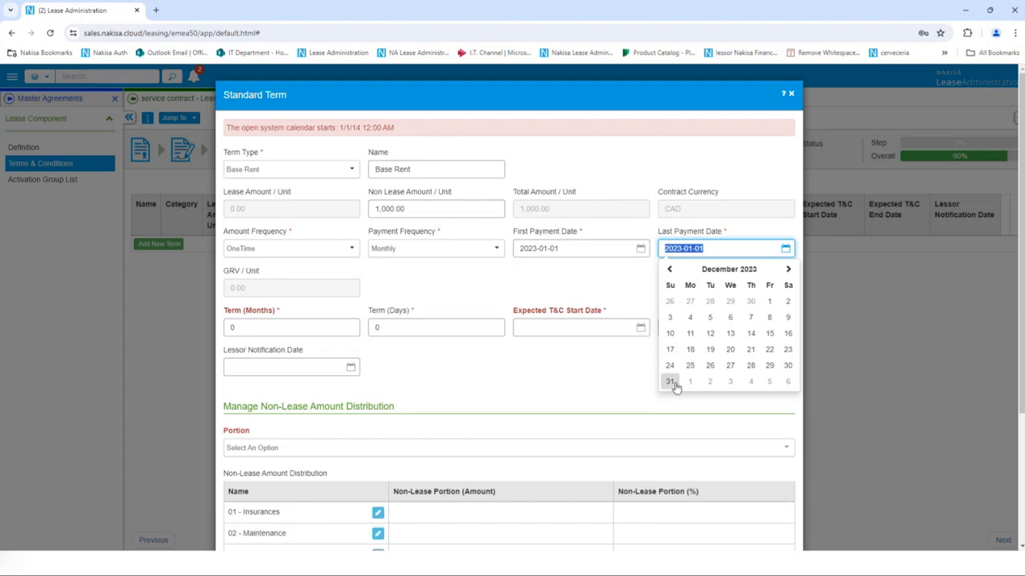
{"action": "left_click", "coordinate": [670, 382]}
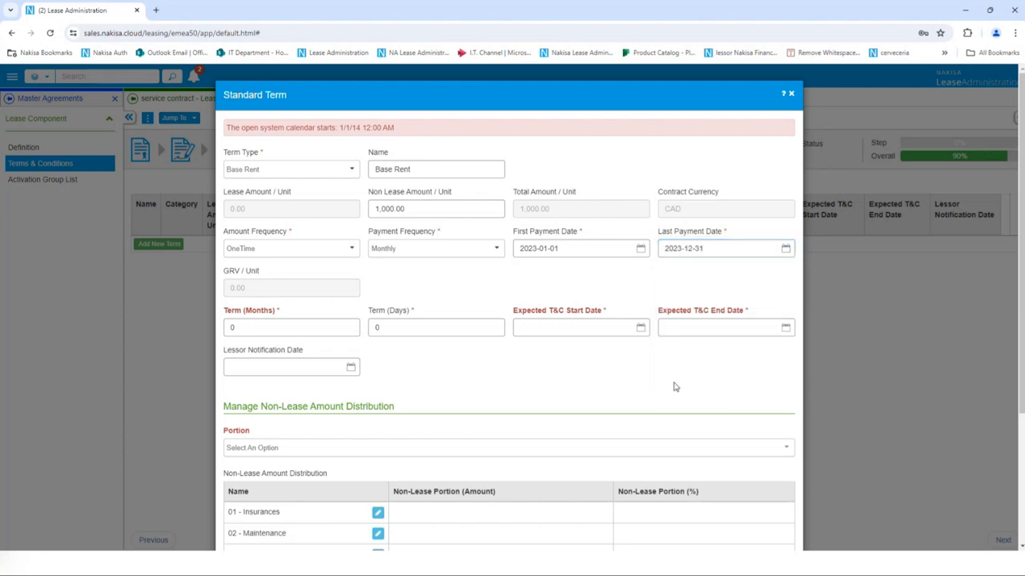
- Copy the first and last payment dates into the expected T&C start date, 2023-01-01, and end date, 2023-12-31
{"action": "left_click", "coordinate": [577, 248]}
{"action": "key", "text": "ctrl+c"}
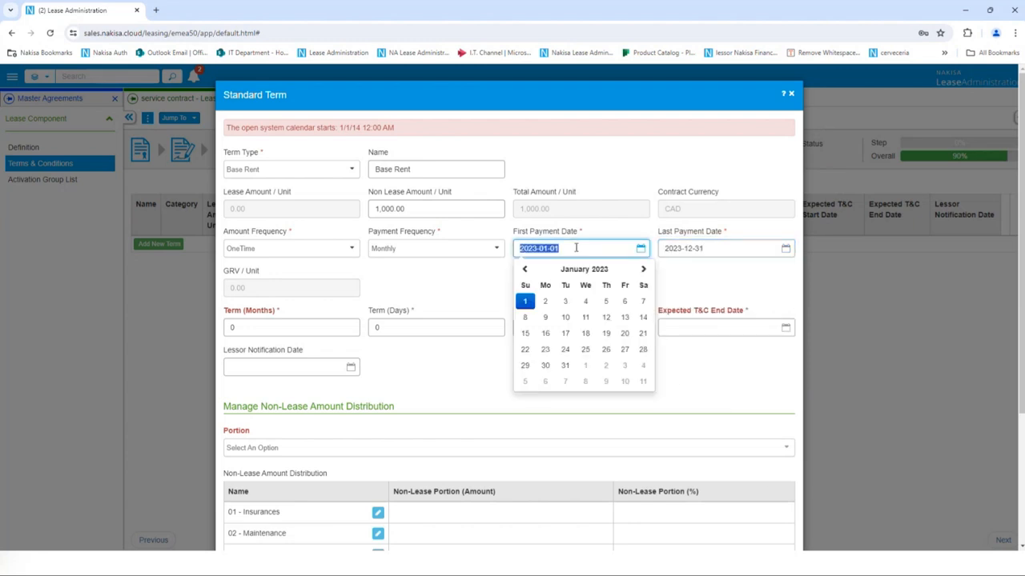
{"action": "left_click", "coordinate": [506, 301]}
{"action": "left_click", "coordinate": [534, 327]}
{"action": "key", "text": "ctrl+v"}
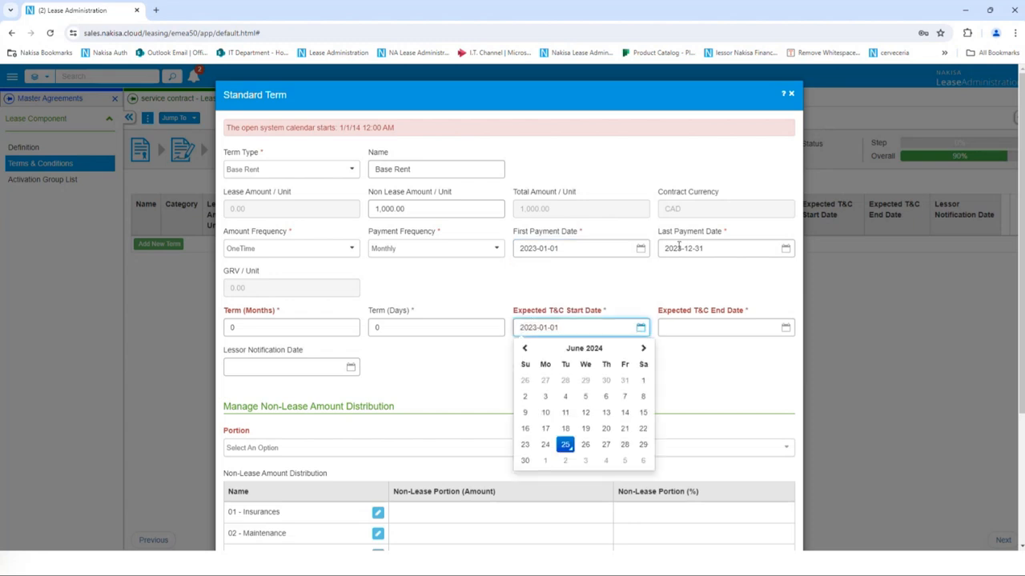
{"action": "left_click", "coordinate": [717, 248]}
{"action": "key", "text": "ctrl+c"}
{"action": "left_click", "coordinate": [613, 299]}
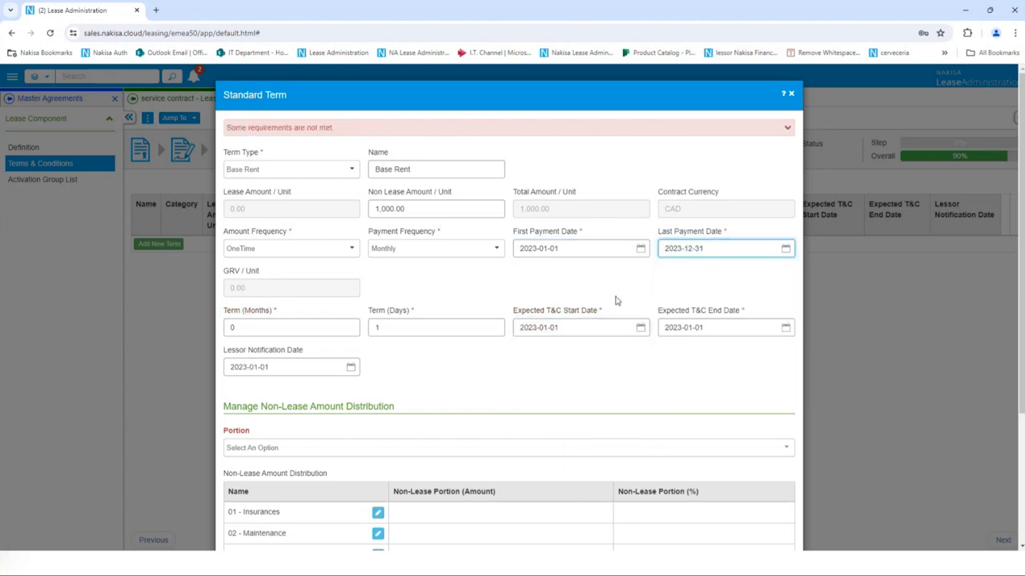
{"action": "left_click", "coordinate": [703, 327]}
{"action": "key", "text": "ctrl+v"}
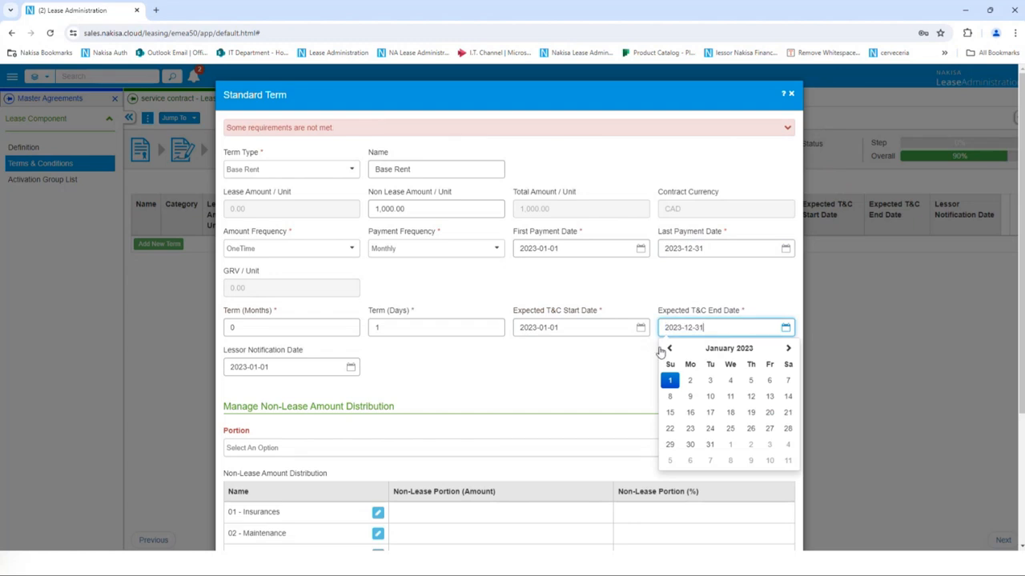
{"action": "left_click", "coordinate": [584, 382]}
- Set the portion for the non-lease amount distribution to Non-Lease Portion (%)
{"action": "scroll", "coordinate": [522, 371], "scroll_direction": "down", "scroll_amount": 2}
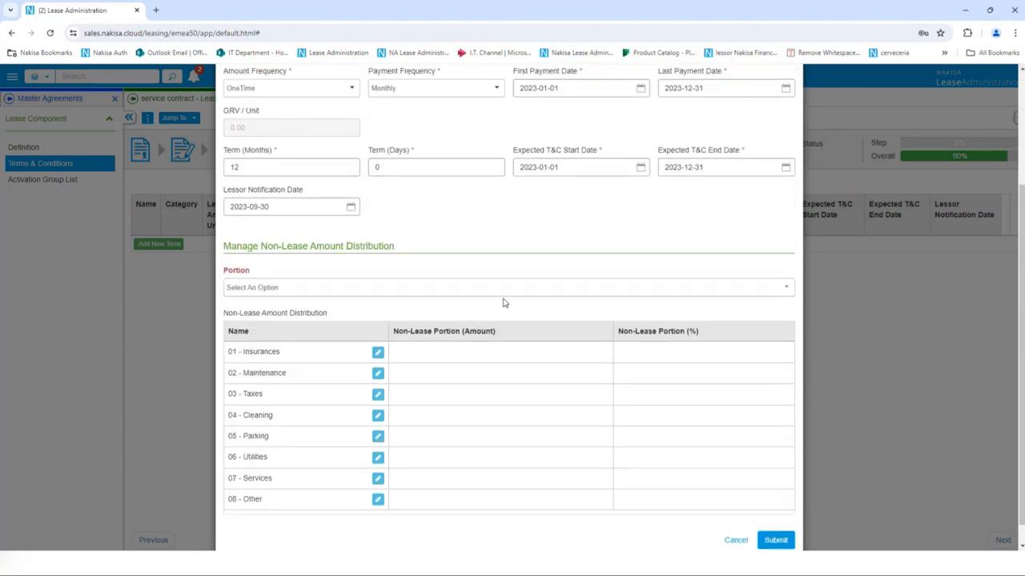
{"action": "scroll", "coordinate": [496, 294], "scroll_direction": "up", "scroll_amount": 2}
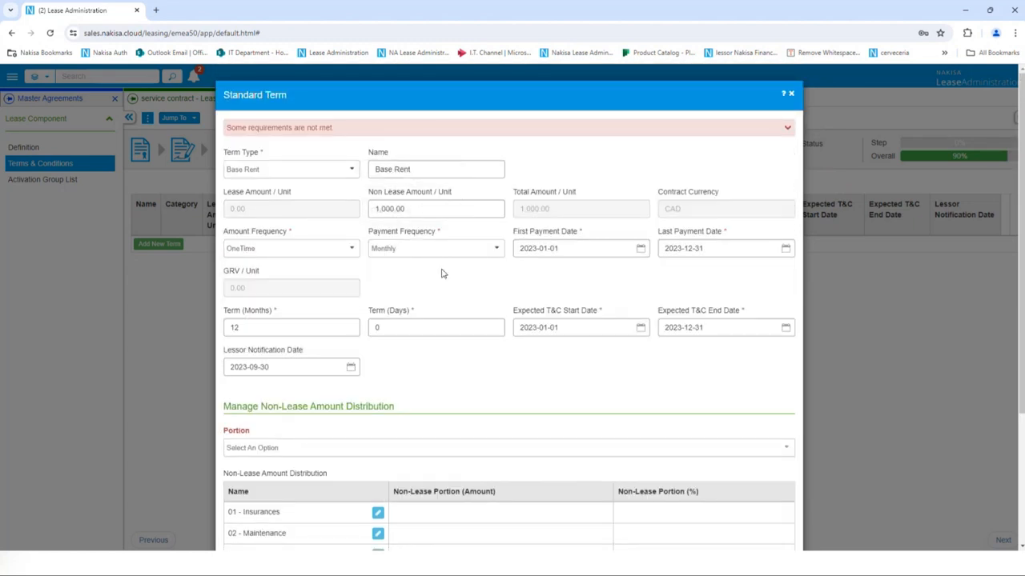
{"action": "scroll", "coordinate": [445, 308], "scroll_direction": "down", "scroll_amount": 2}
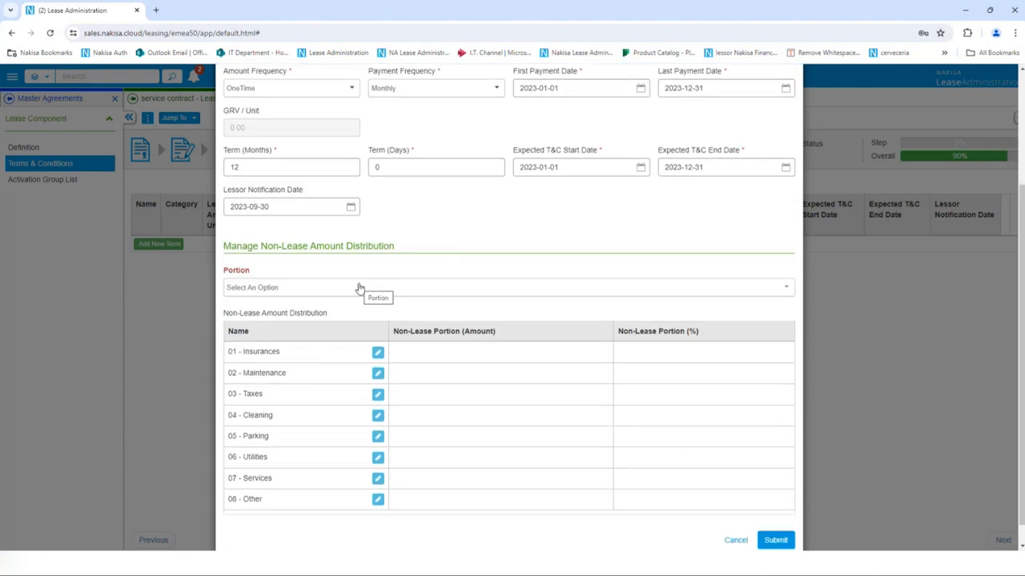
{"action": "left_click", "coordinate": [360, 288]}
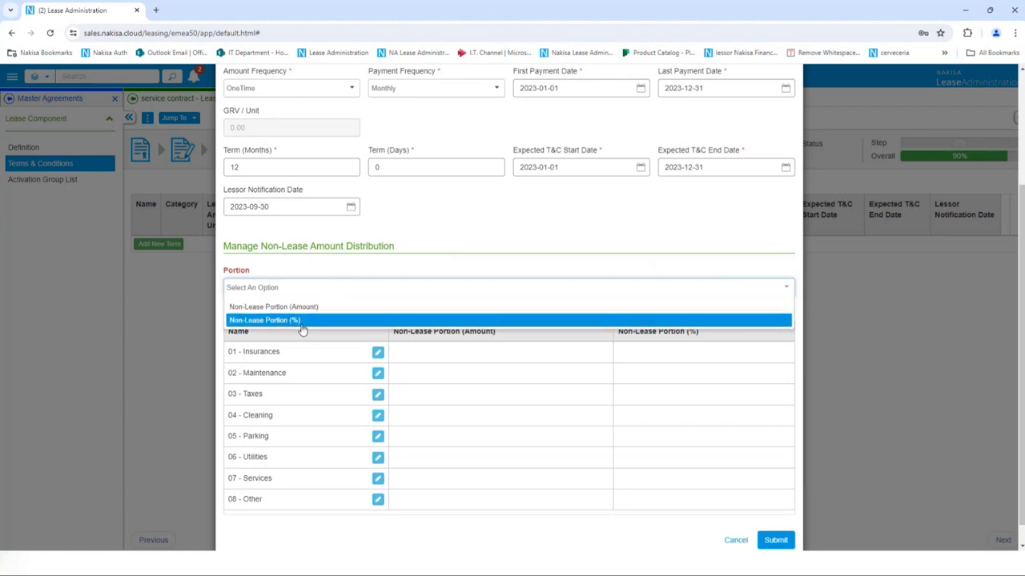
{"action": "left_click", "coordinate": [276, 323]}
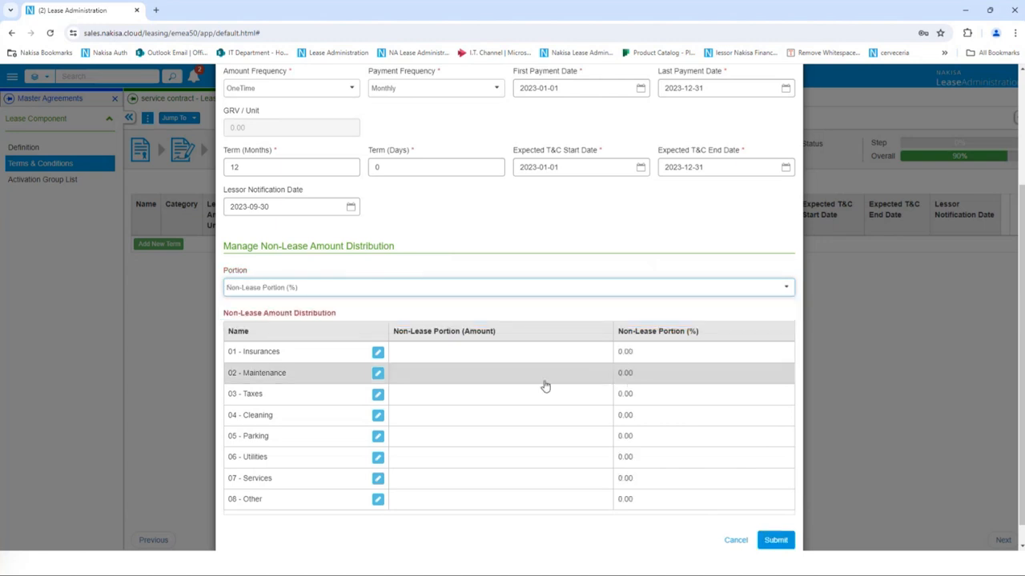
- Set the non-lease portion of 02 - Maintenance to 50% in the non-lease amount distribution
{"action": "scroll", "coordinate": [544, 387], "scroll_direction": "down", "scroll_amount": 1}
{"action": "left_click", "coordinate": [646, 353]}
{"action": "scroll", "coordinate": [638, 360], "scroll_direction": "down", "scroll_amount": 4}
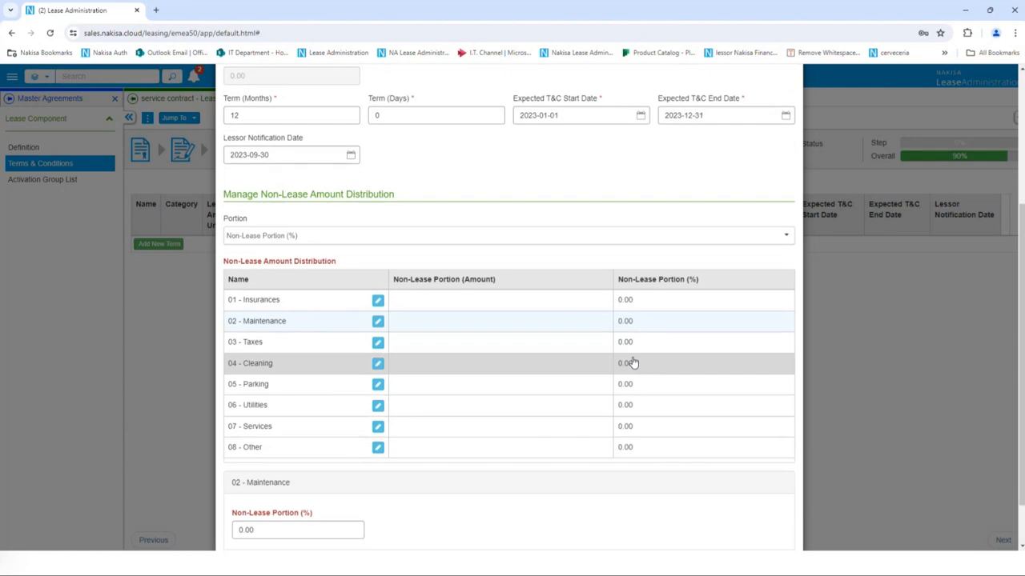
{"action": "left_click", "coordinate": [269, 470]}
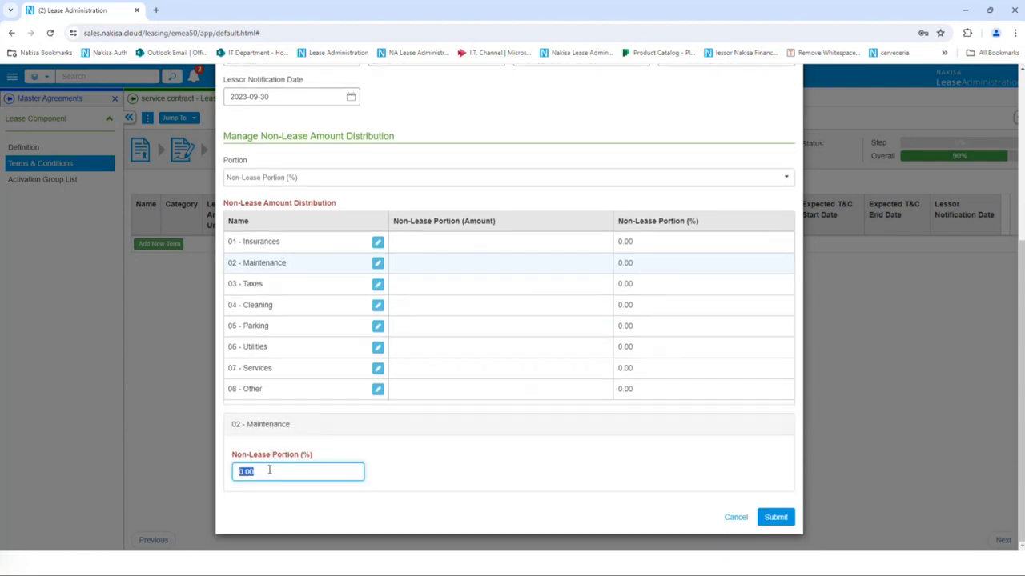
{"action": "type", "text": "50"}
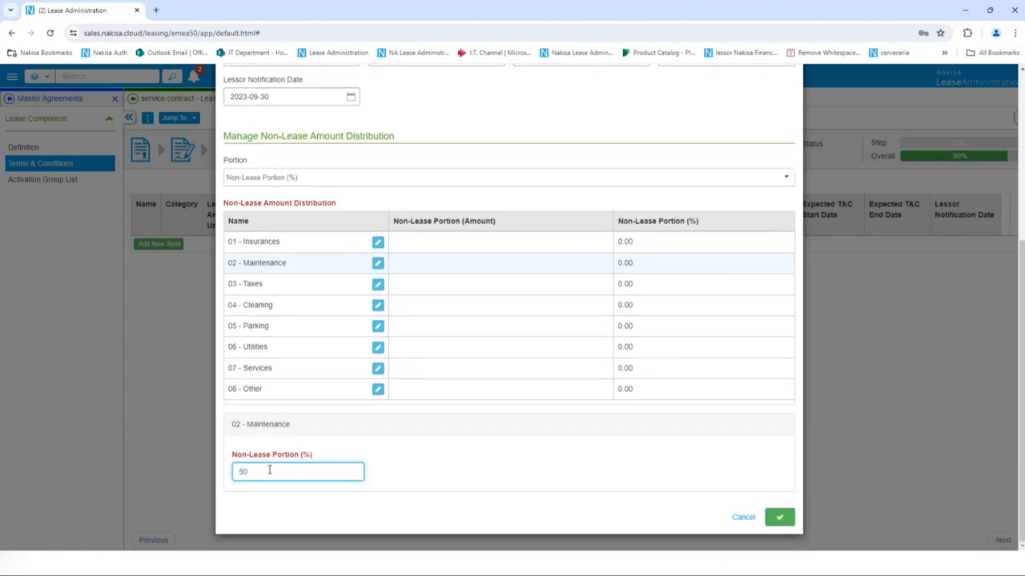
{"action": "key", "text": "Return"}
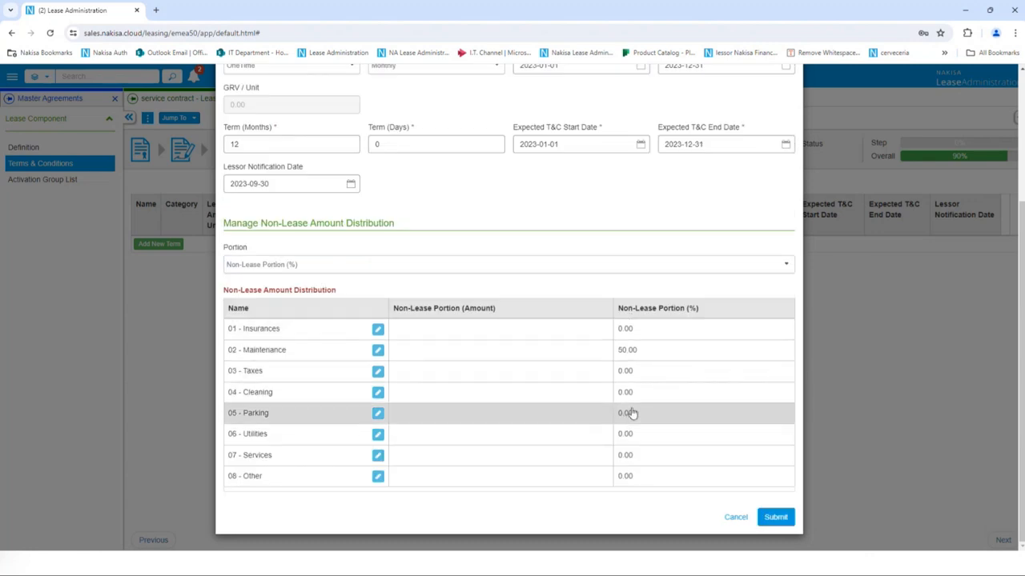
- Set the non-lease portion of 05 - Parking to 50% and submit the new term
{"action": "left_click", "coordinate": [632, 417]}
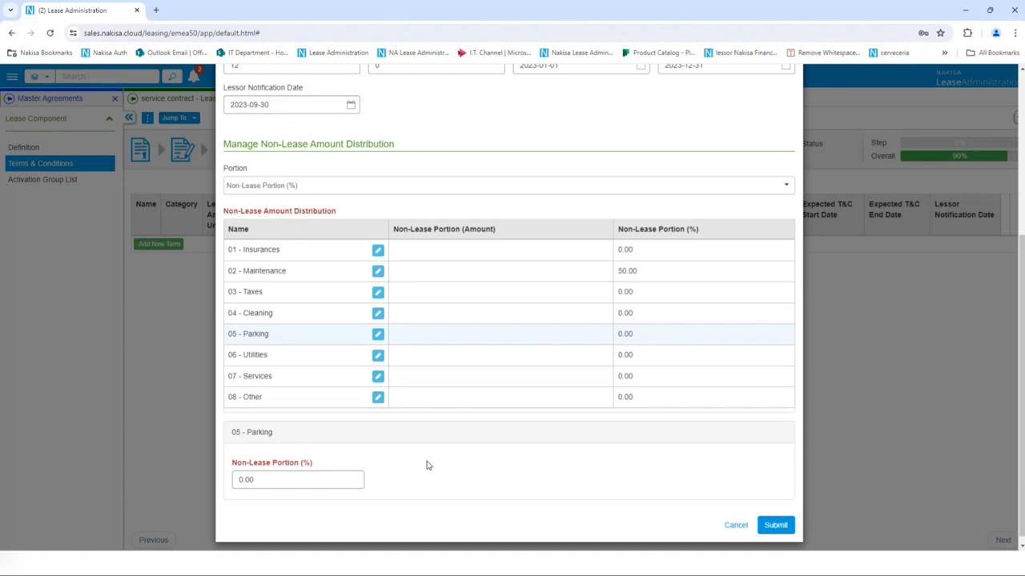
{"action": "left_click", "coordinate": [329, 475]}
{"action": "type", "text": "50"}
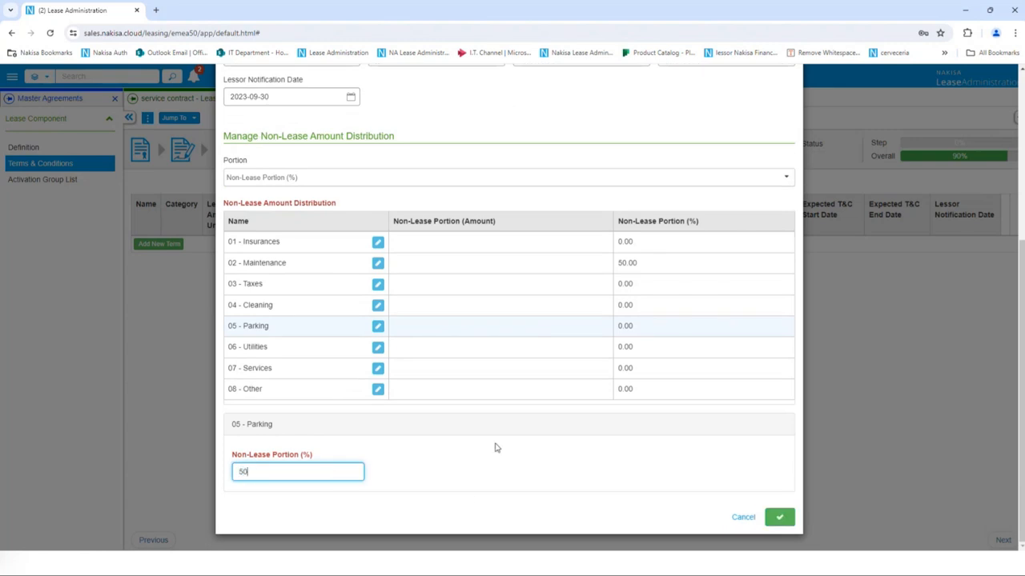
{"action": "key", "text": "Return"}
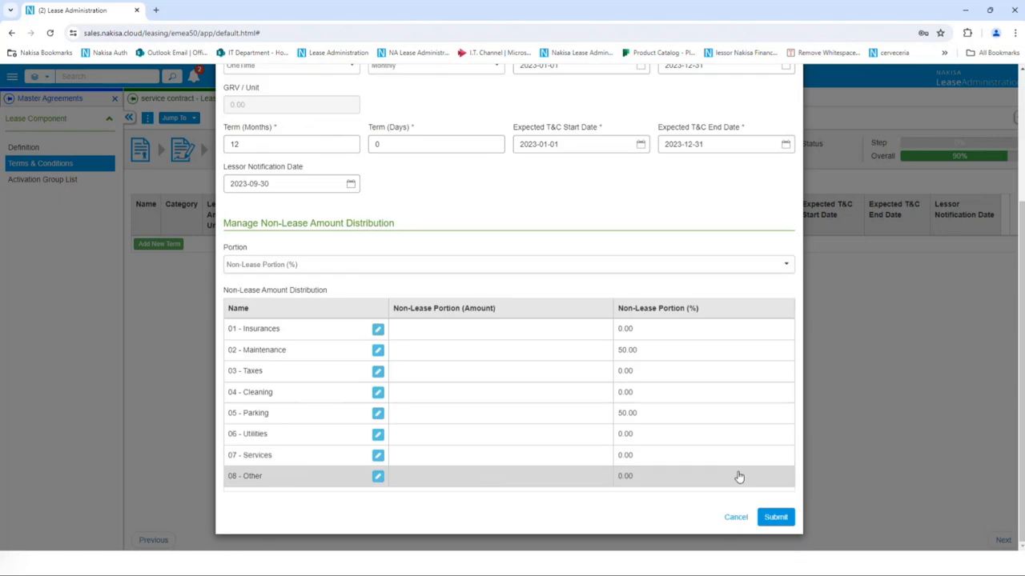
{"action": "left_click", "coordinate": [767, 518]}
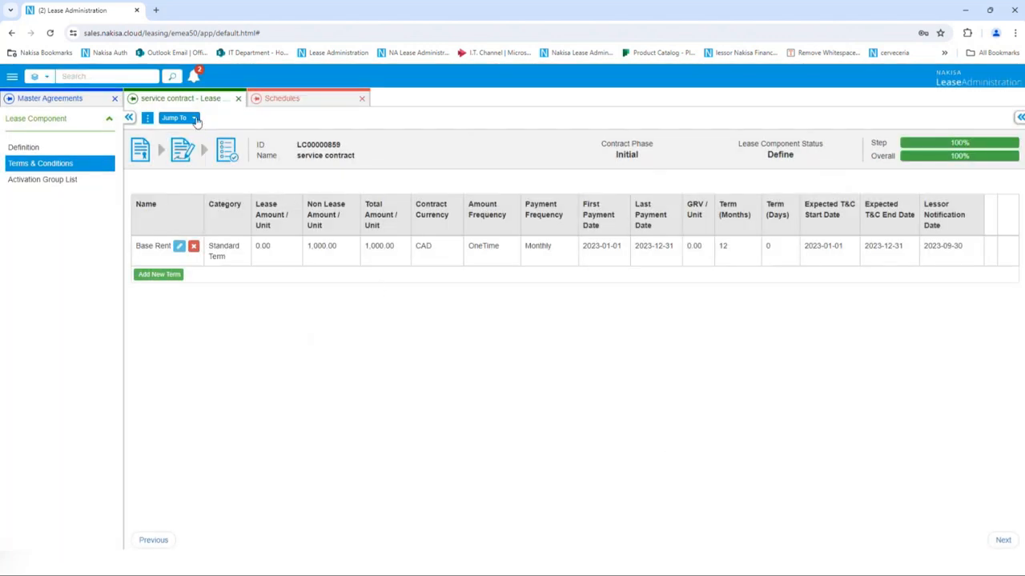
- Go to the parent service contract record and send it to approval
{"action": "left_click", "coordinate": [196, 118]}
{"action": "left_click", "coordinate": [231, 163]}
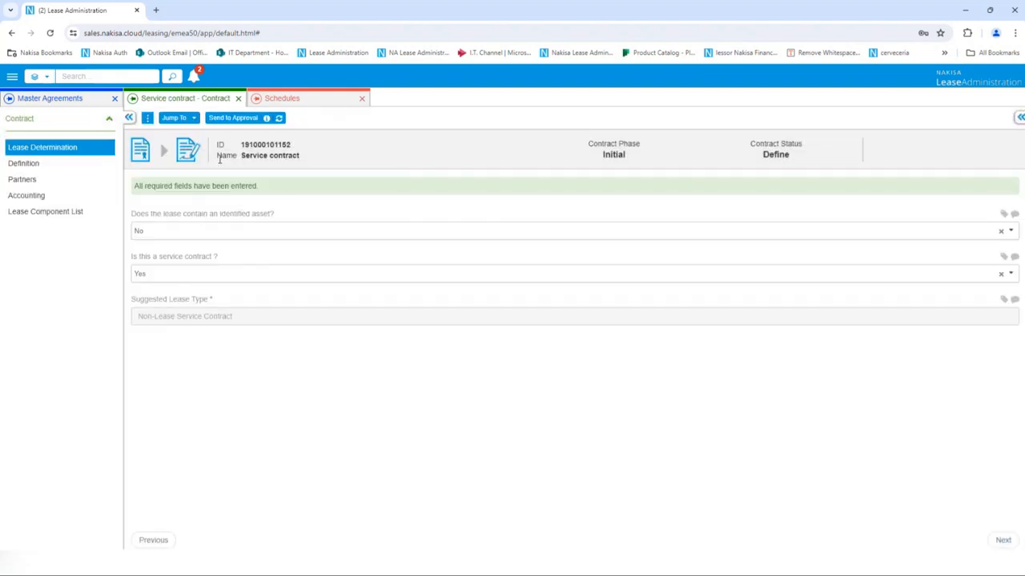
{"action": "left_click", "coordinate": [235, 119]}
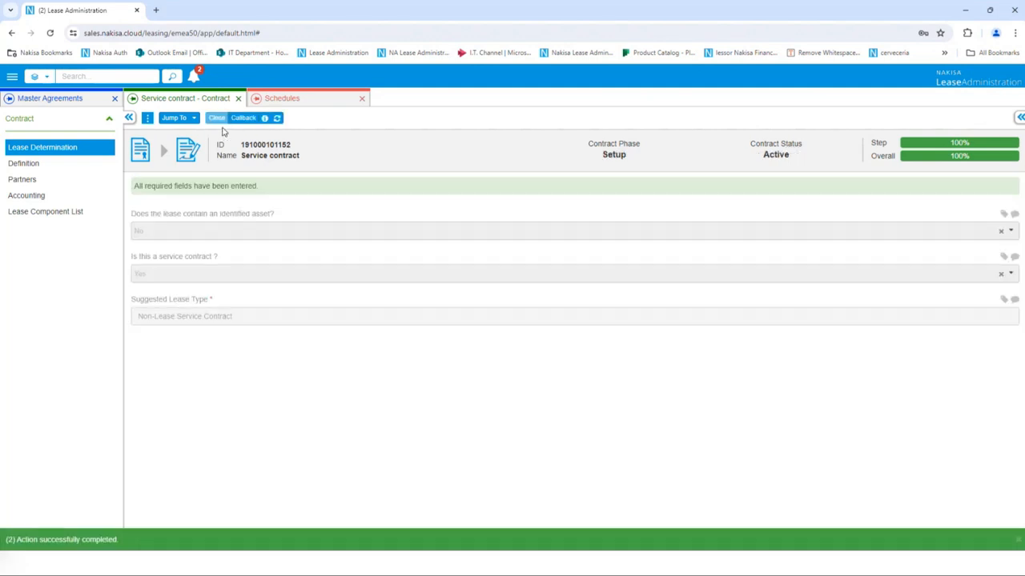
- Open the service contract's activation group and send it to assessment
{"action": "left_click", "coordinate": [183, 118]}
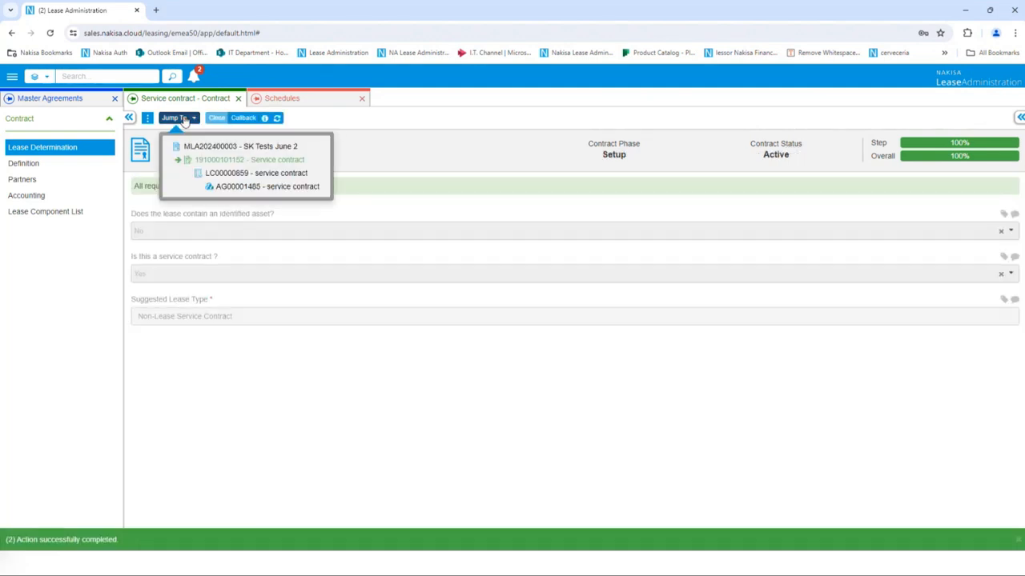
{"action": "left_click", "coordinate": [221, 187]}
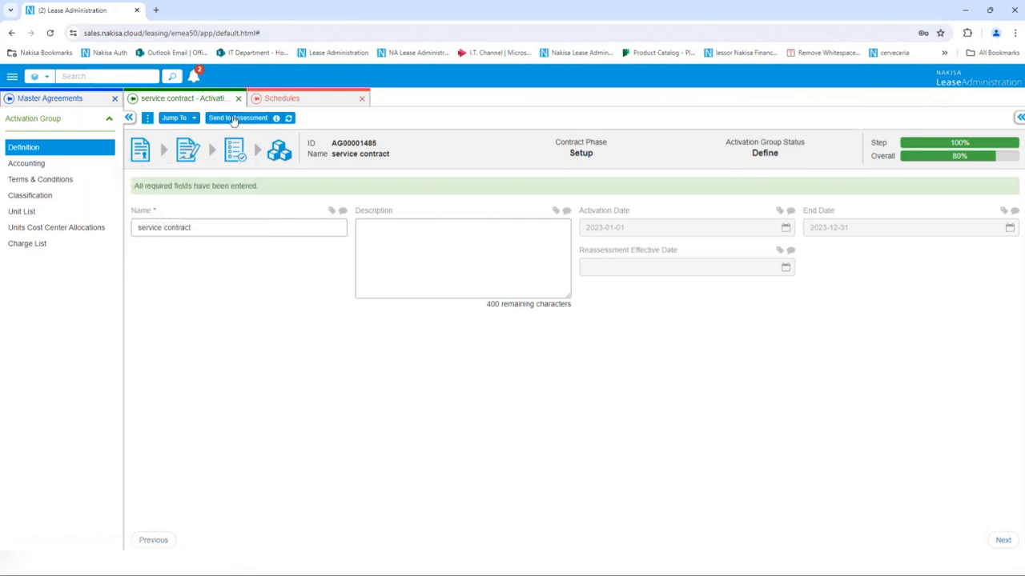
{"action": "left_click", "coordinate": [236, 118]}
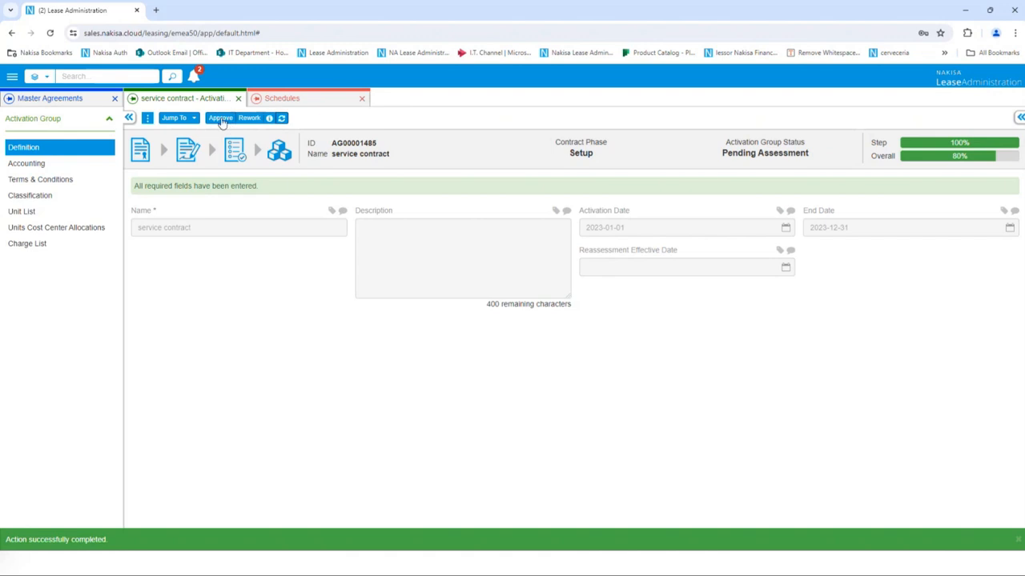
- Approve the activation group's assessment, then review and confirm its Service Contract classification
{"action": "left_click", "coordinate": [222, 120]}
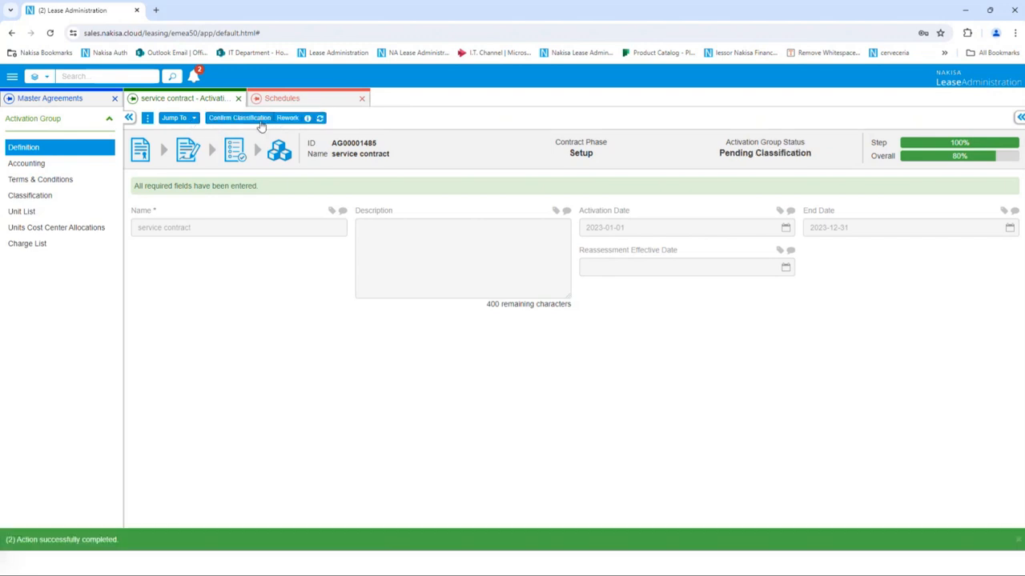
{"action": "left_click", "coordinate": [46, 199]}
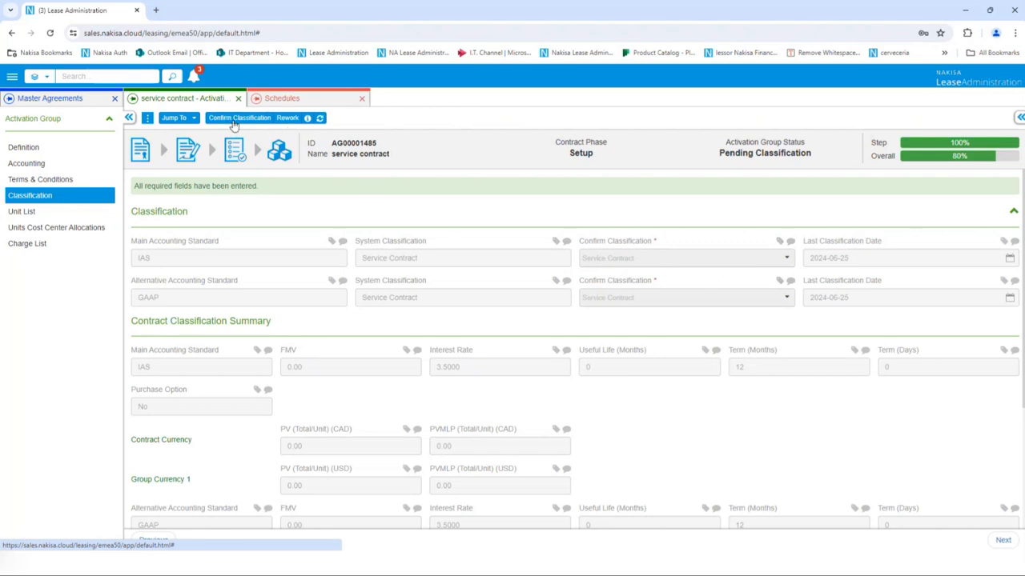
{"action": "left_click", "coordinate": [233, 120]}
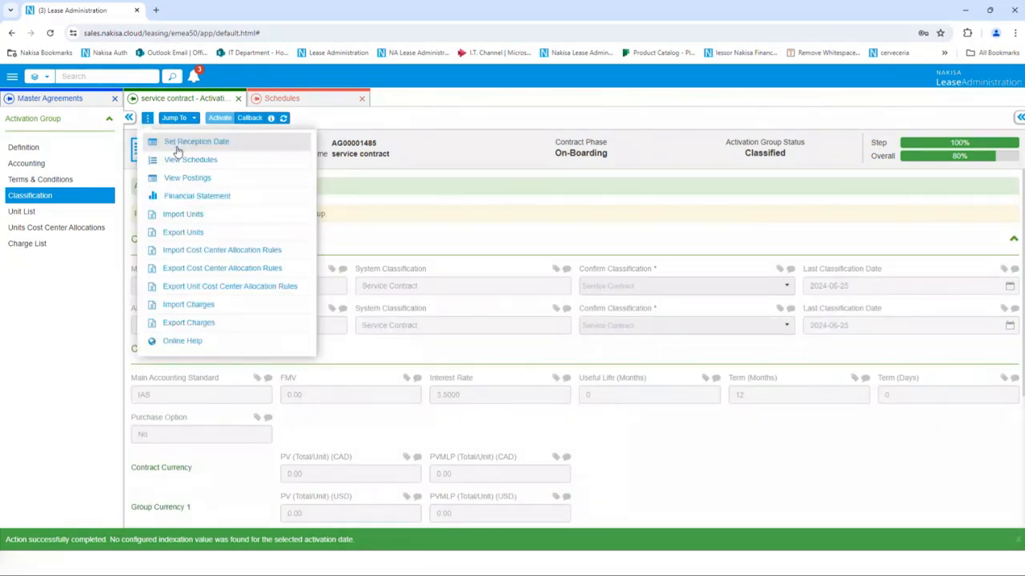
- Set the activation group's reception date to 2023-01-01 and submit it
{"action": "left_click", "coordinate": [178, 144]}
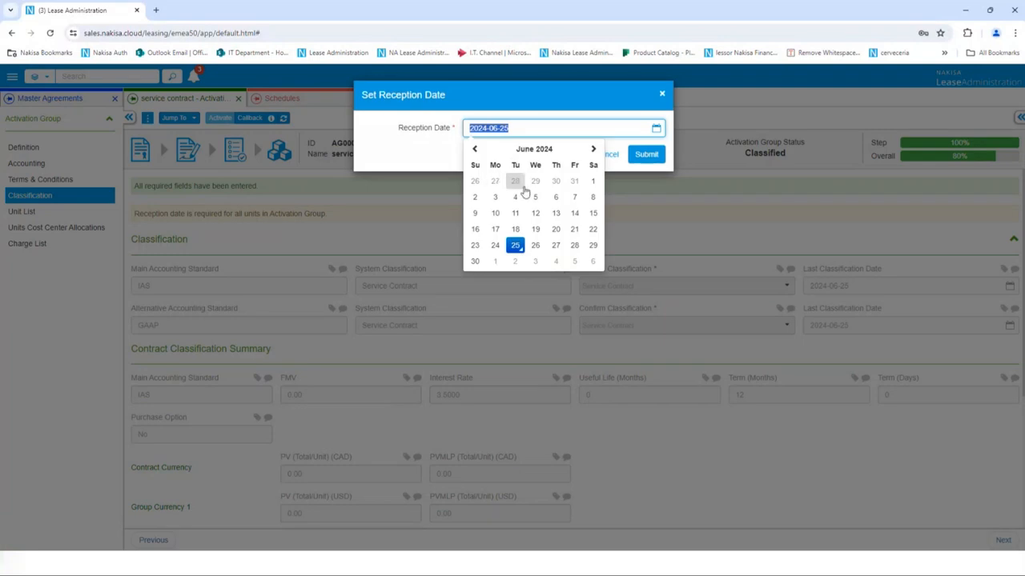
{"action": "left_click", "coordinate": [508, 152]}
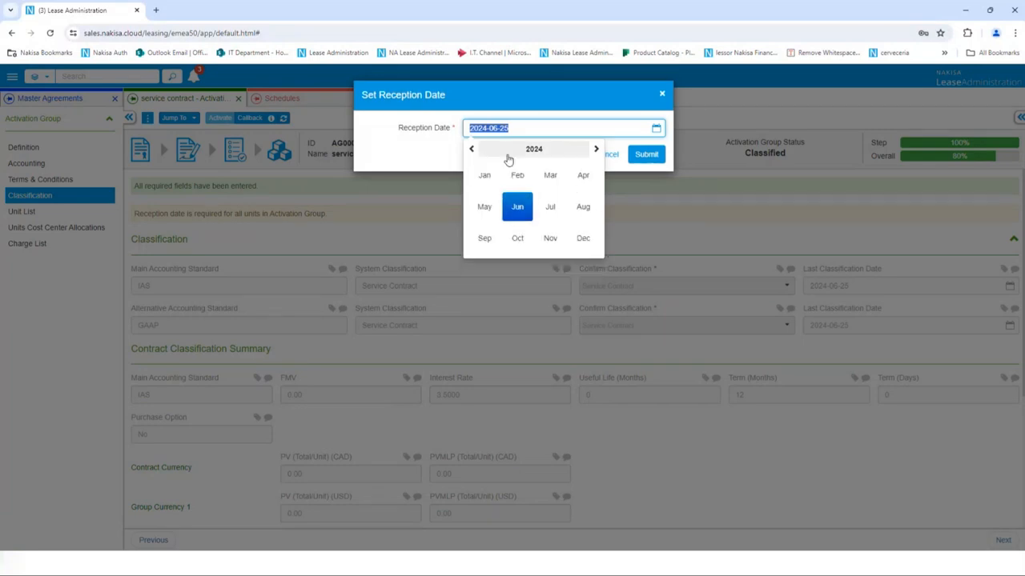
{"action": "left_click", "coordinate": [472, 150]}
{"action": "left_click", "coordinate": [480, 176]}
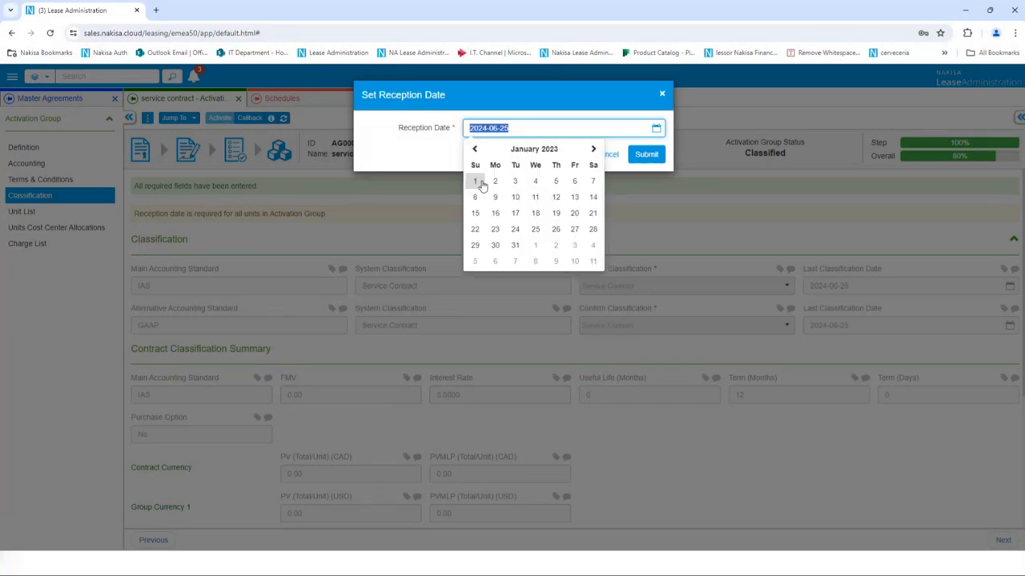
{"action": "left_click", "coordinate": [477, 182]}
{"action": "left_click", "coordinate": [655, 155]}
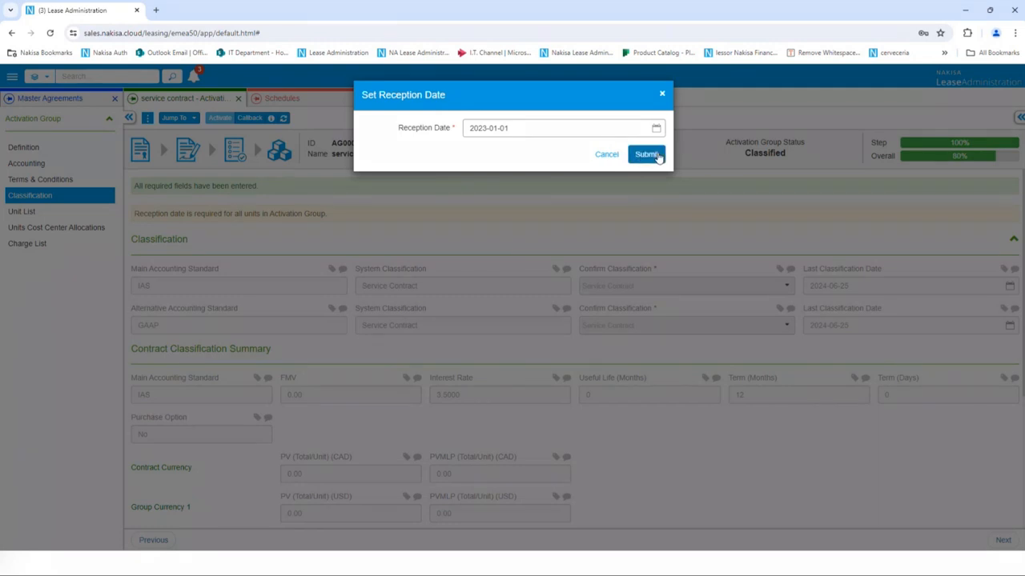
{"action": "left_click", "coordinate": [655, 154]}
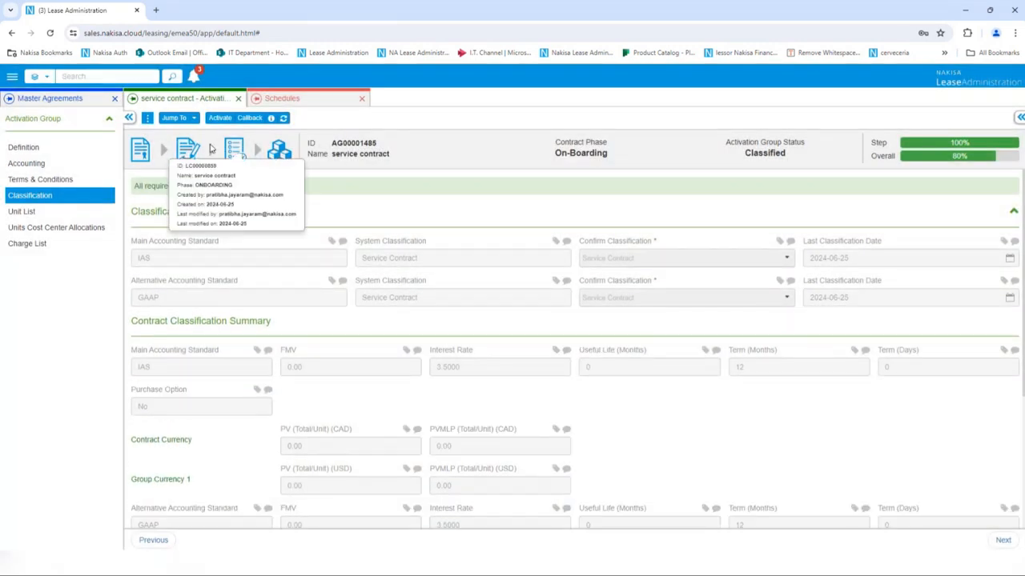
- Activate the activation group with activation date 2023-01-01 and refresh its status
{"action": "left_click", "coordinate": [219, 118]}
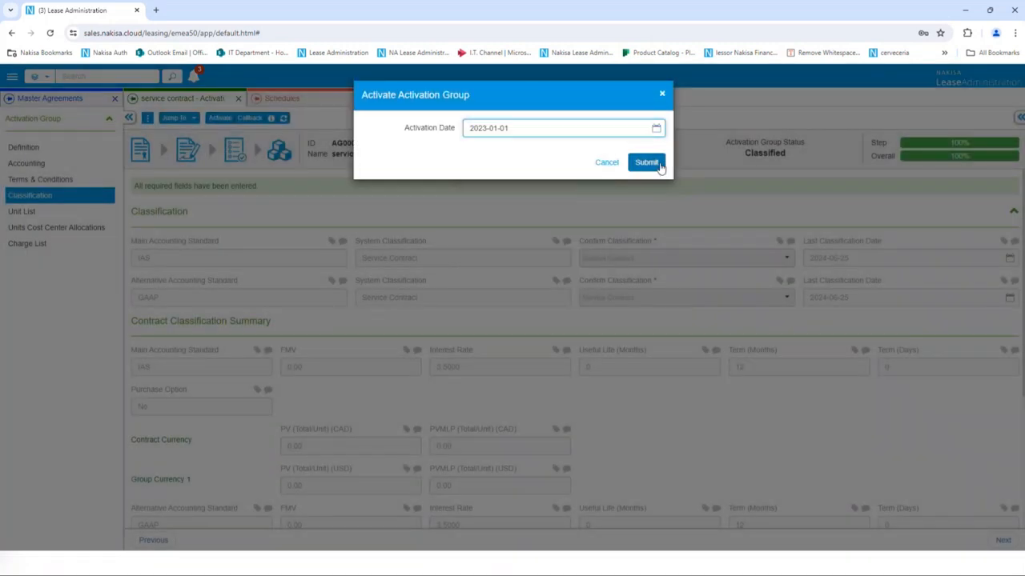
{"action": "left_click", "coordinate": [655, 159]}
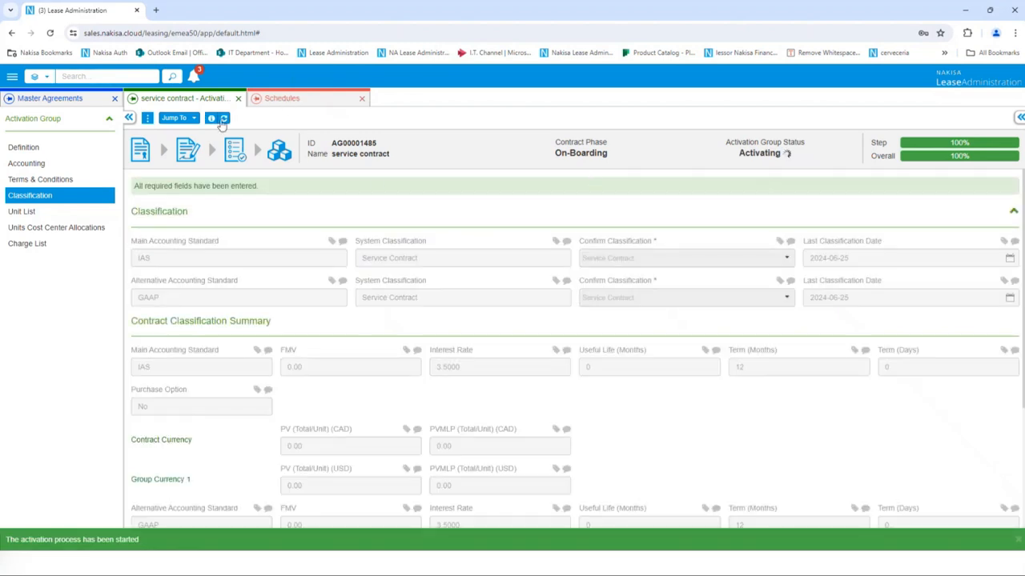
{"action": "left_click", "coordinate": [224, 119]}
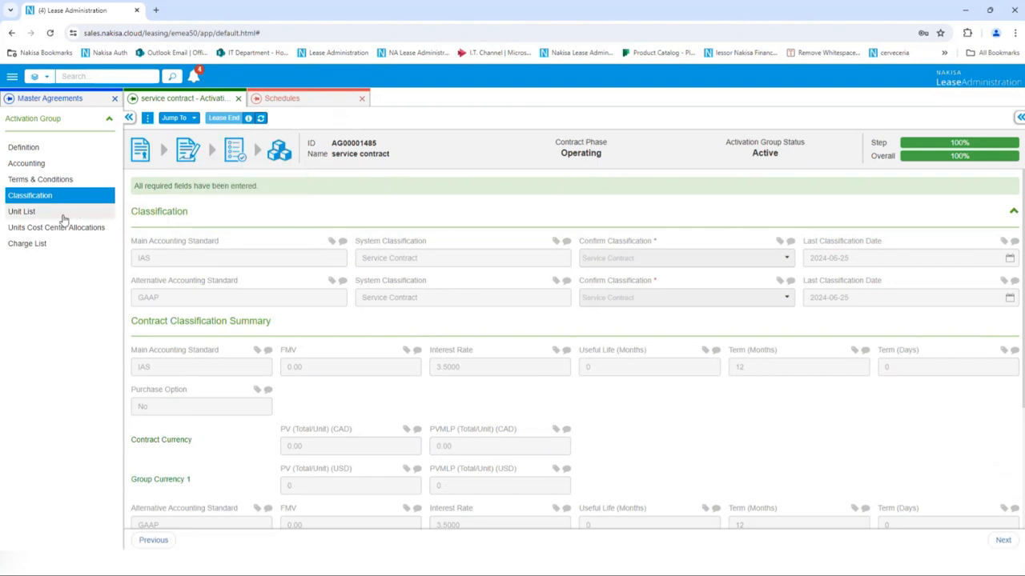
- Check the activation group's unit list and open the schedules of the service contract unit
{"action": "left_click", "coordinate": [24, 213]}
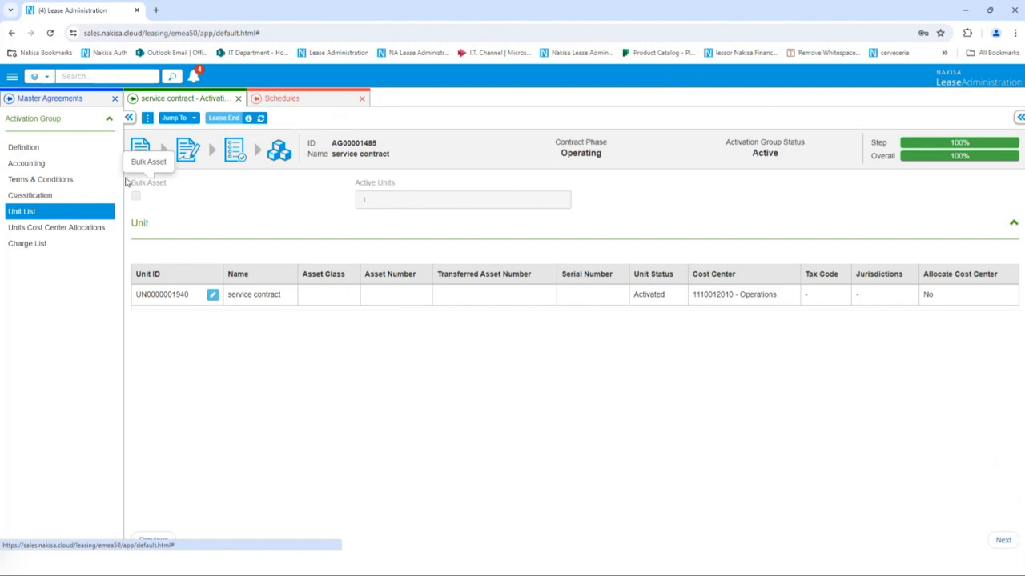
{"action": "left_click", "coordinate": [147, 118]}
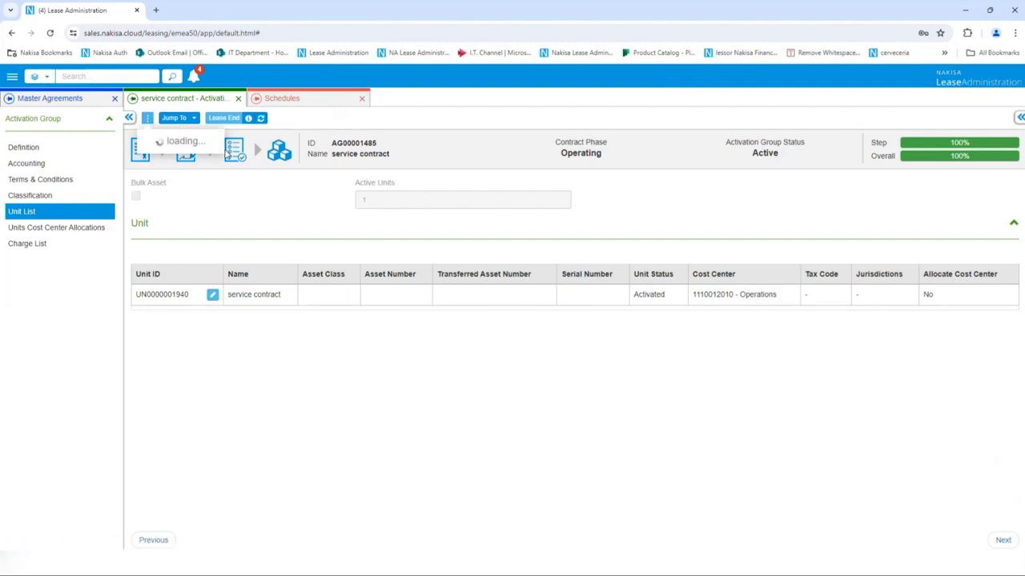
{"action": "left_click", "coordinate": [222, 161]}
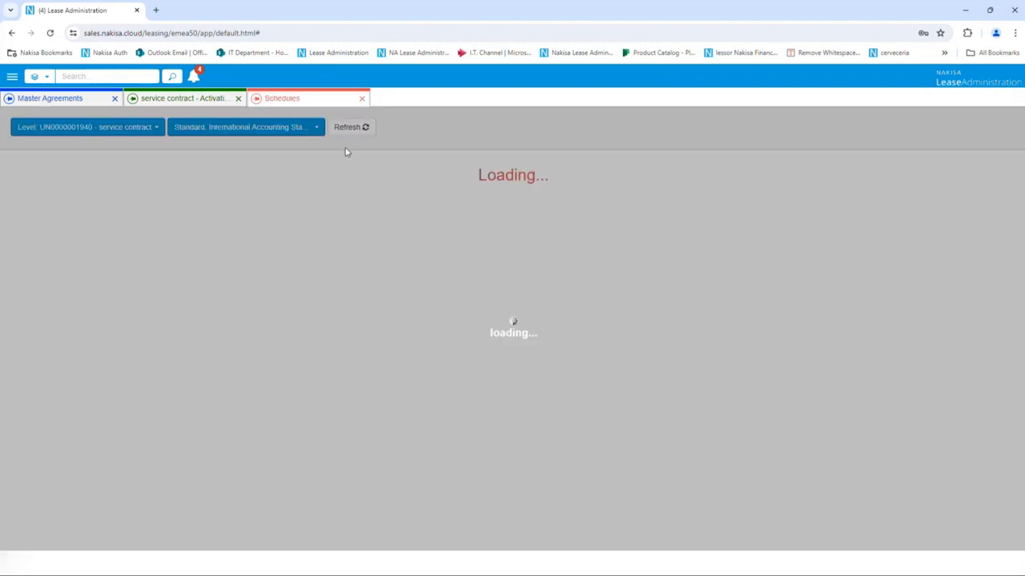
- Show the schedule in the All Columns view and examine the non-lease payments and month-end outputs
{"action": "left_click", "coordinate": [357, 131]}
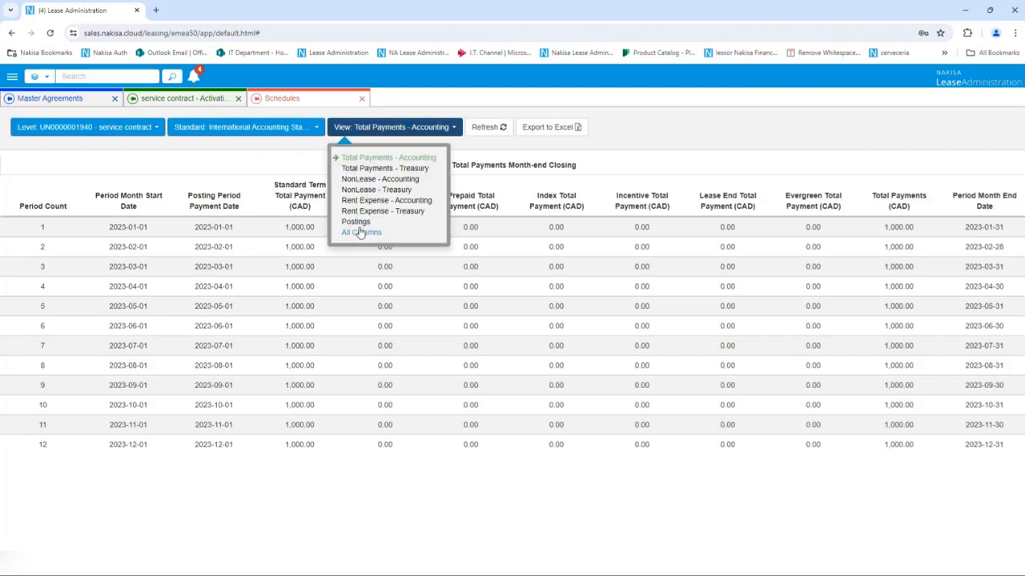
{"action": "left_click", "coordinate": [361, 233]}
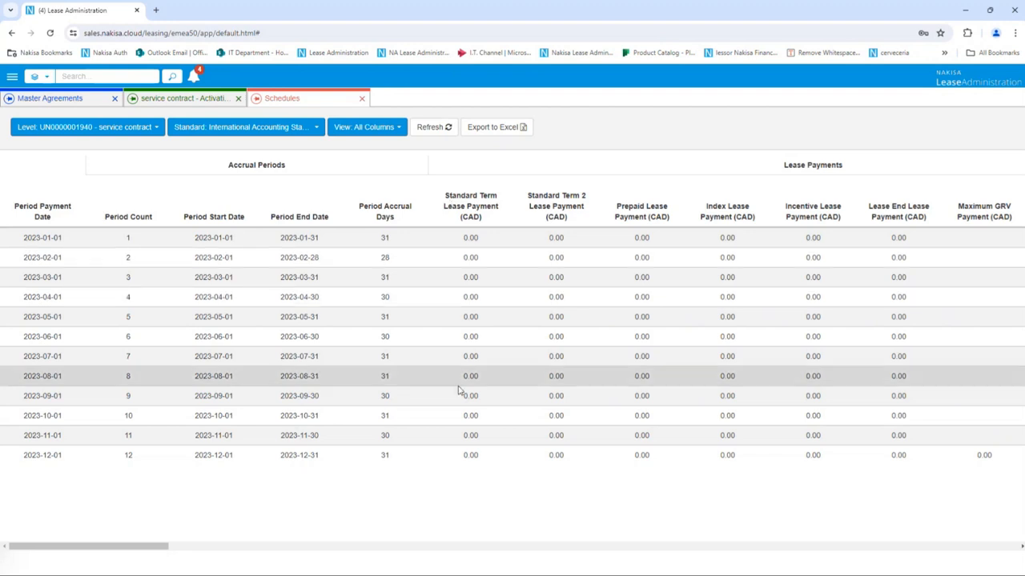
{"action": "left_click_drag", "start_coordinate": [169, 547], "coordinate": [280, 572]}
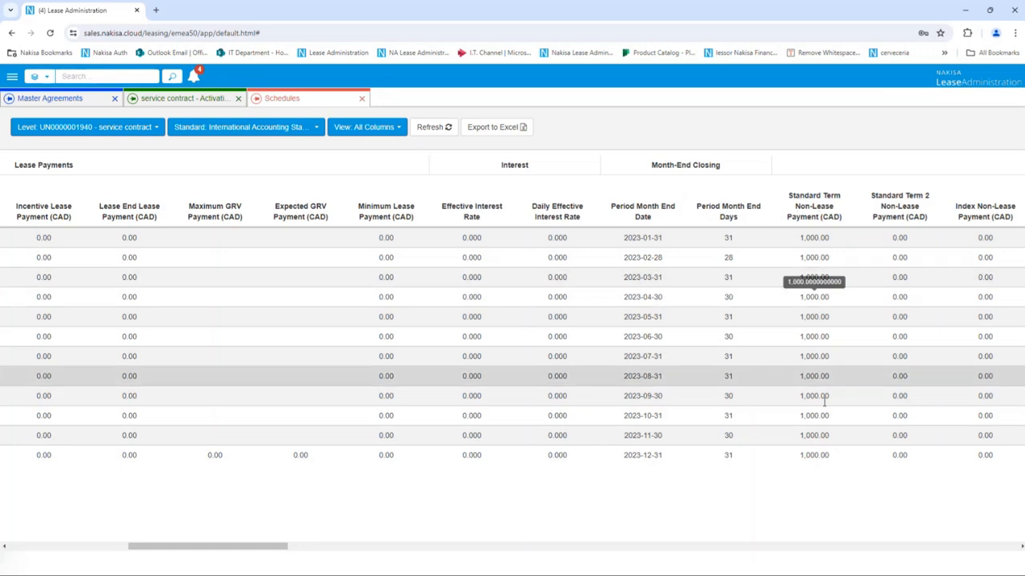
{"action": "left_click_drag", "start_coordinate": [264, 542], "coordinate": [740, 555]}
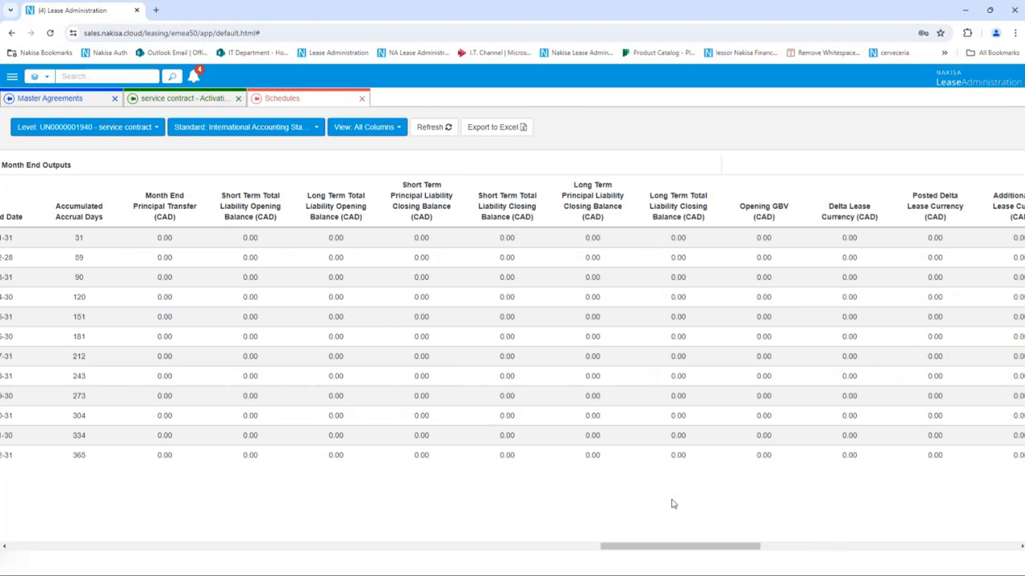
- Switch the schedule to the Postings view and post the period 1 payment with document date 2023-01-01
{"action": "left_click", "coordinate": [382, 130]}
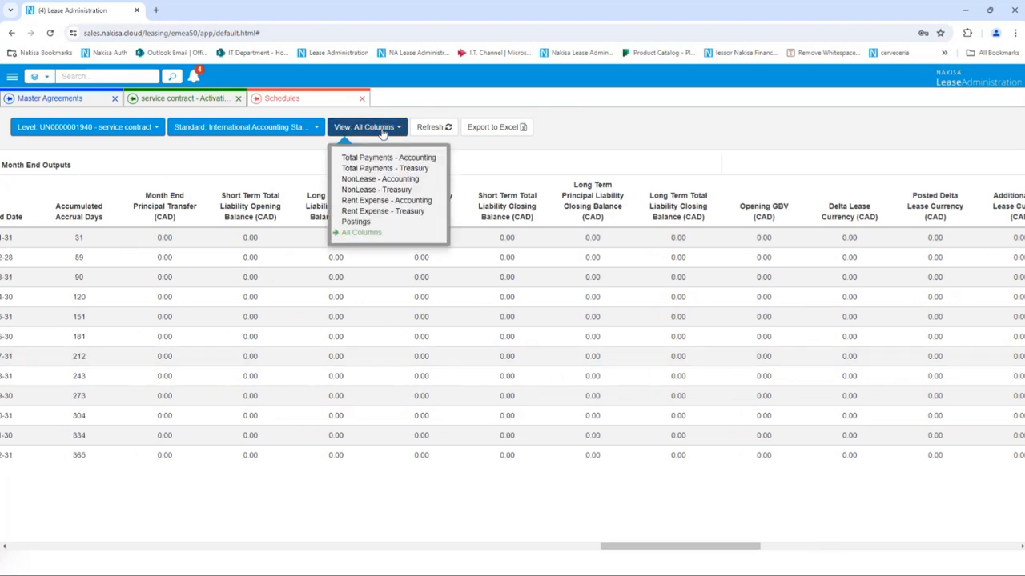
{"action": "left_click", "coordinate": [372, 224]}
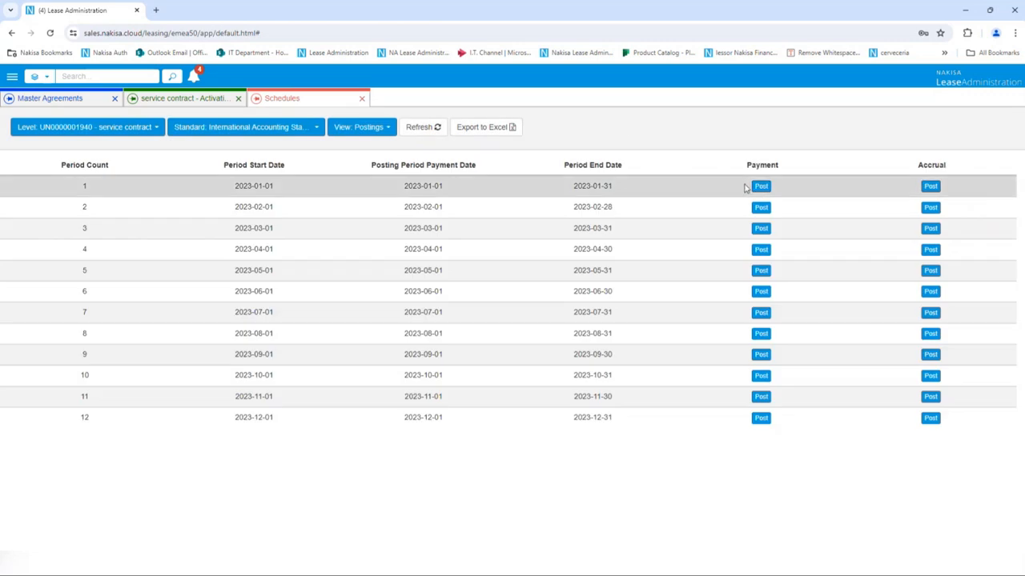
{"action": "left_click", "coordinate": [758, 187]}
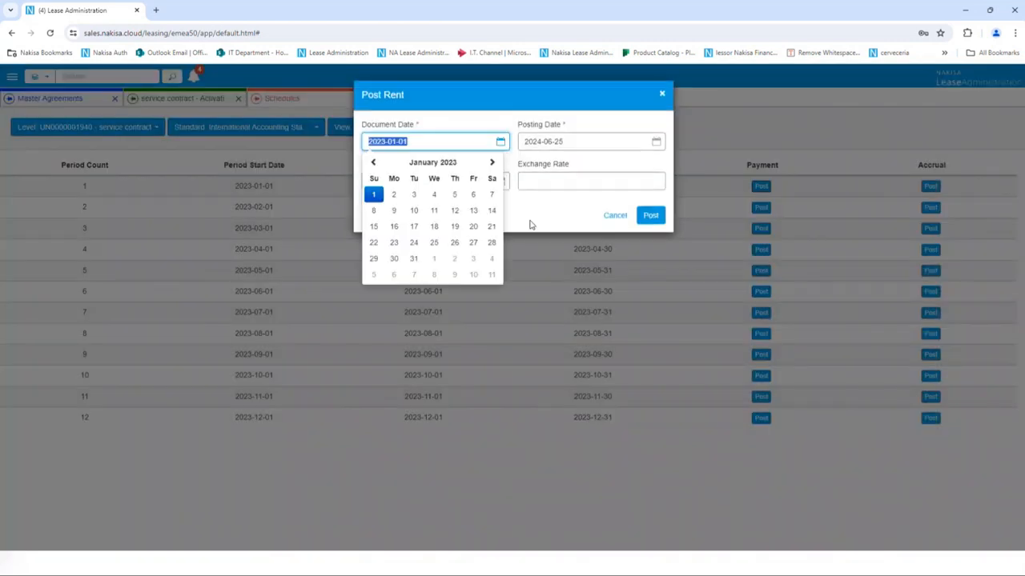
{"action": "left_click", "coordinate": [373, 194]}
{"action": "left_click", "coordinate": [648, 216]}
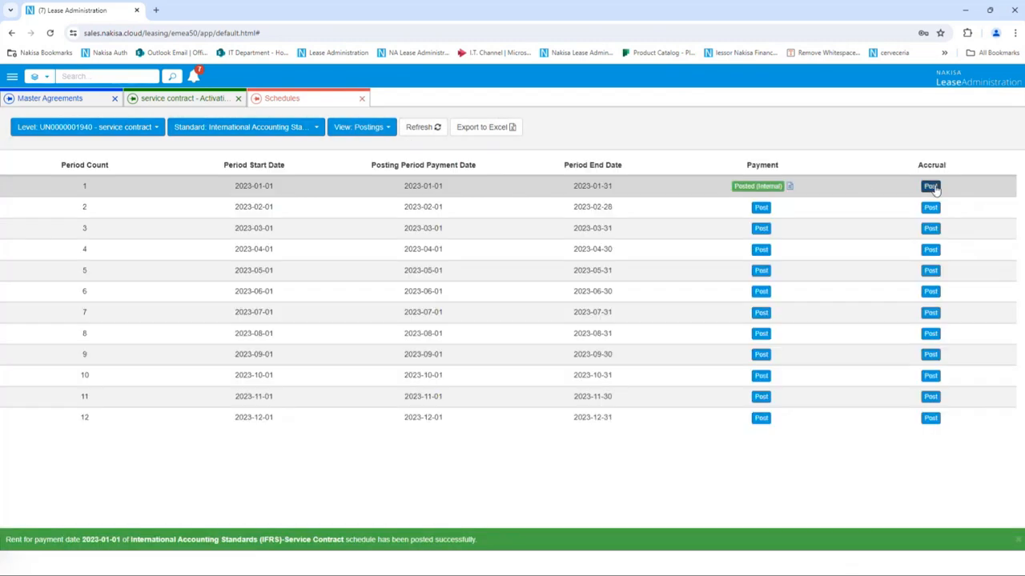
- Post the period 1 accrual with document date 2023-01-31 and refresh the schedule
{"action": "left_click", "coordinate": [931, 186]}
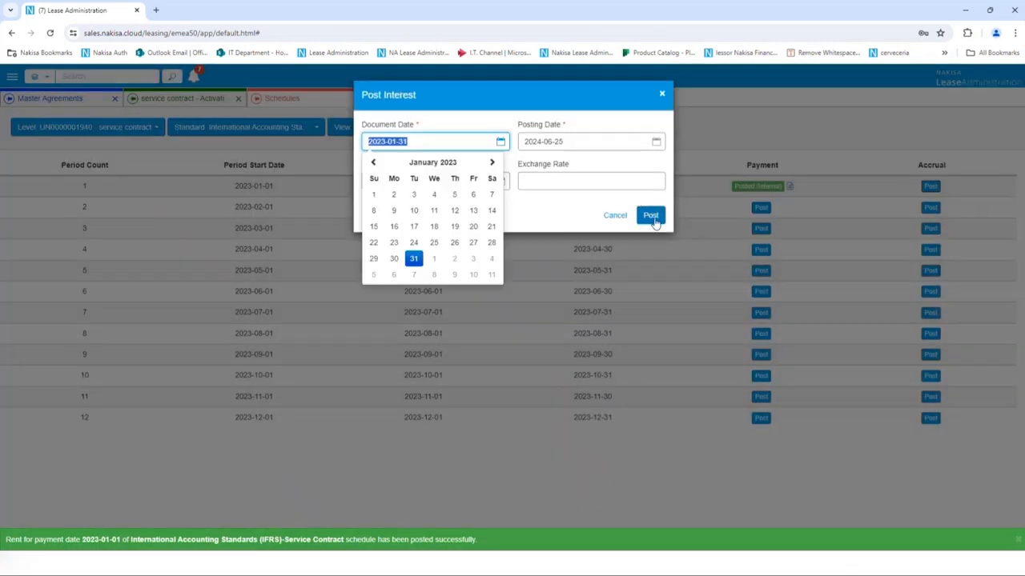
{"action": "left_click", "coordinate": [650, 213]}
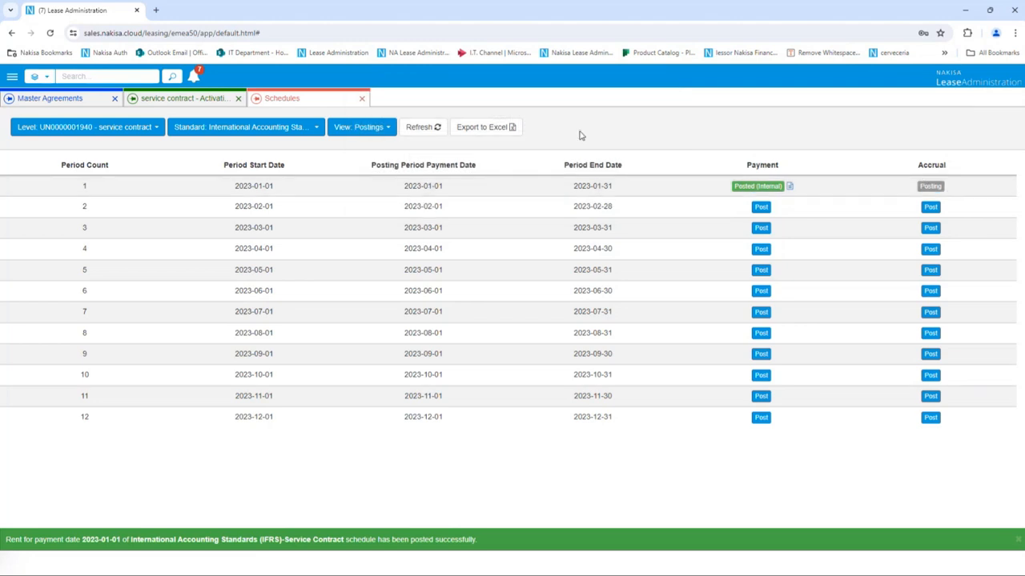
{"action": "left_click", "coordinate": [422, 127]}
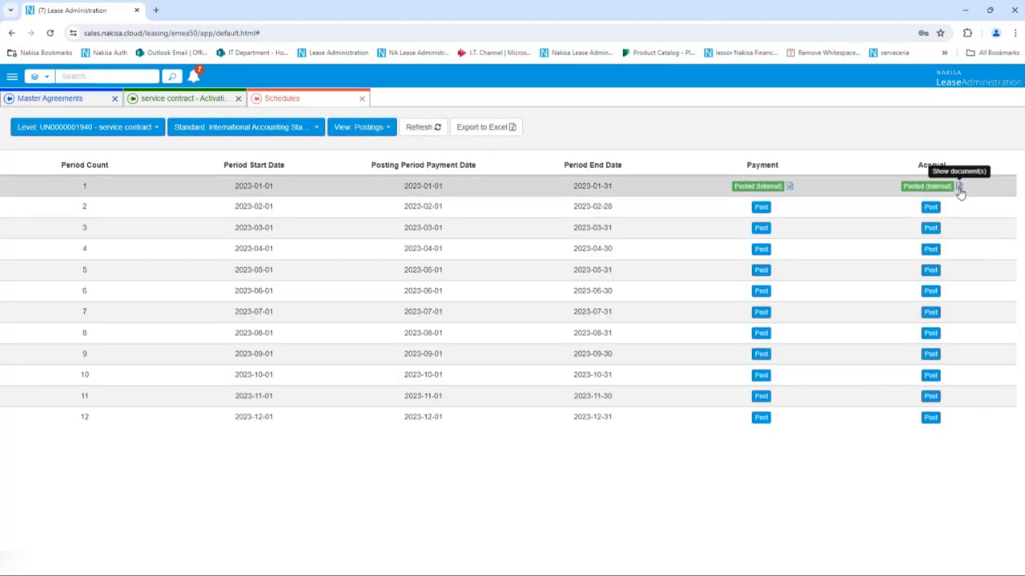
- Examine the posted documents of the period 1 accrual and the period 1 payment, including their accounts and currency amounts
{"action": "left_click", "coordinate": [958, 188]}
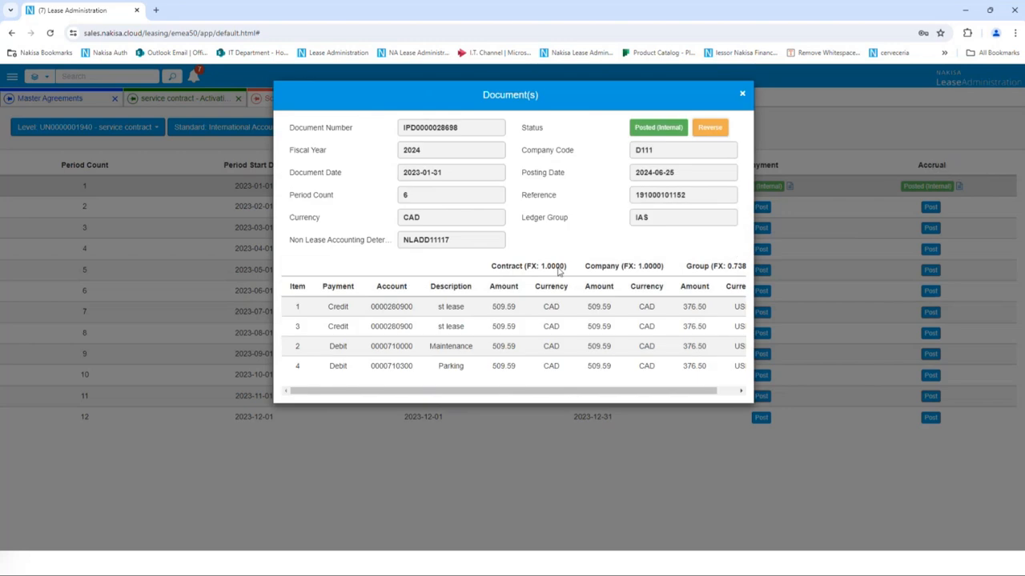
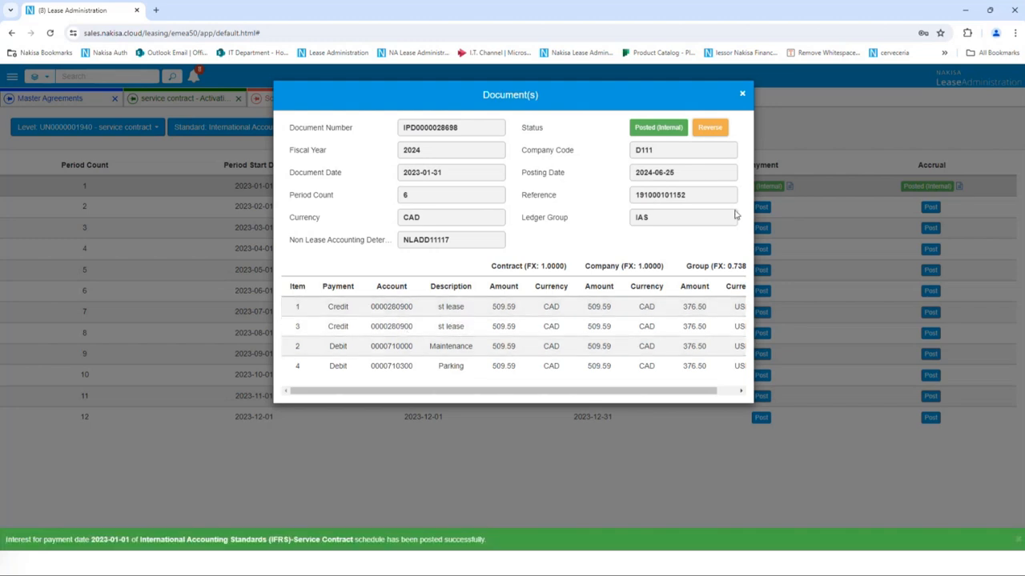
{"action": "left_click", "coordinate": [740, 97]}
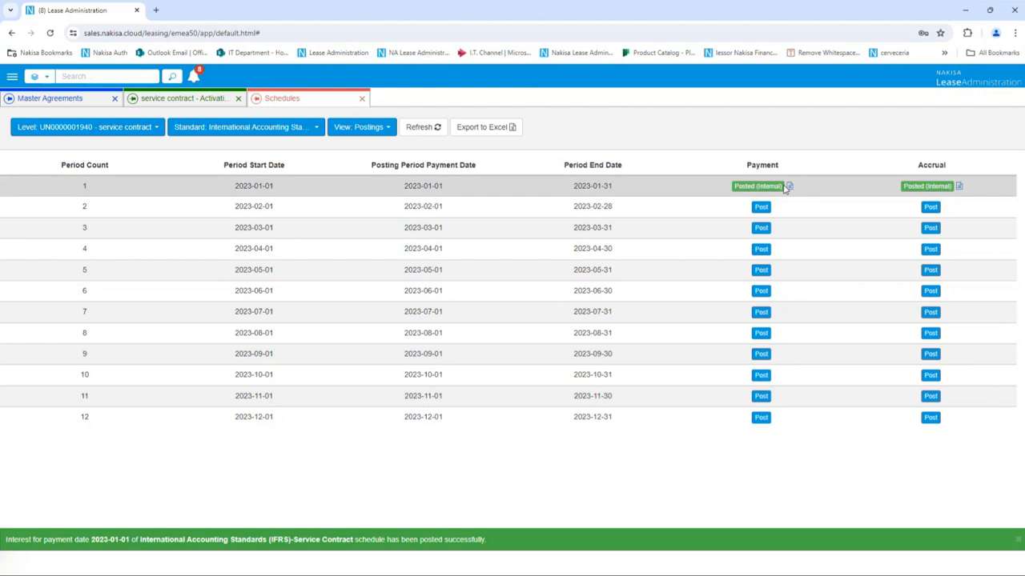
{"action": "left_click", "coordinate": [788, 185]}
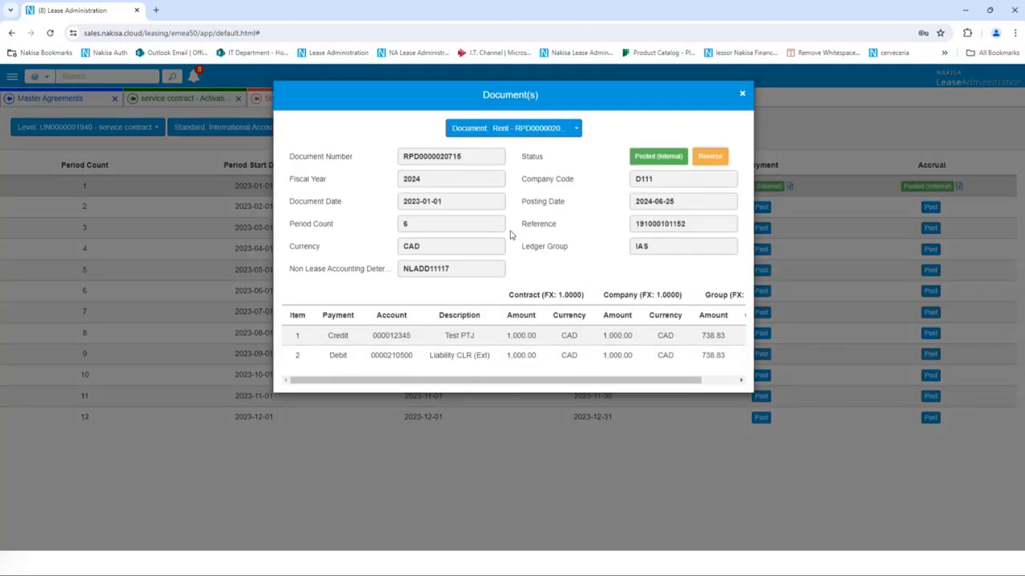
{"action": "left_click_drag", "start_coordinate": [531, 384], "coordinate": [609, 390]}
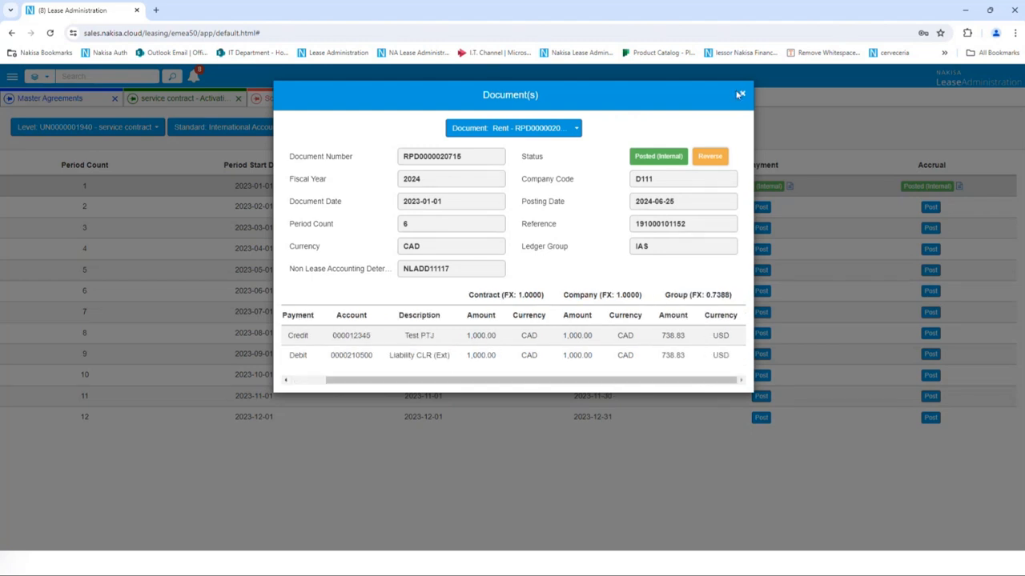
{"action": "left_click", "coordinate": [743, 96]}
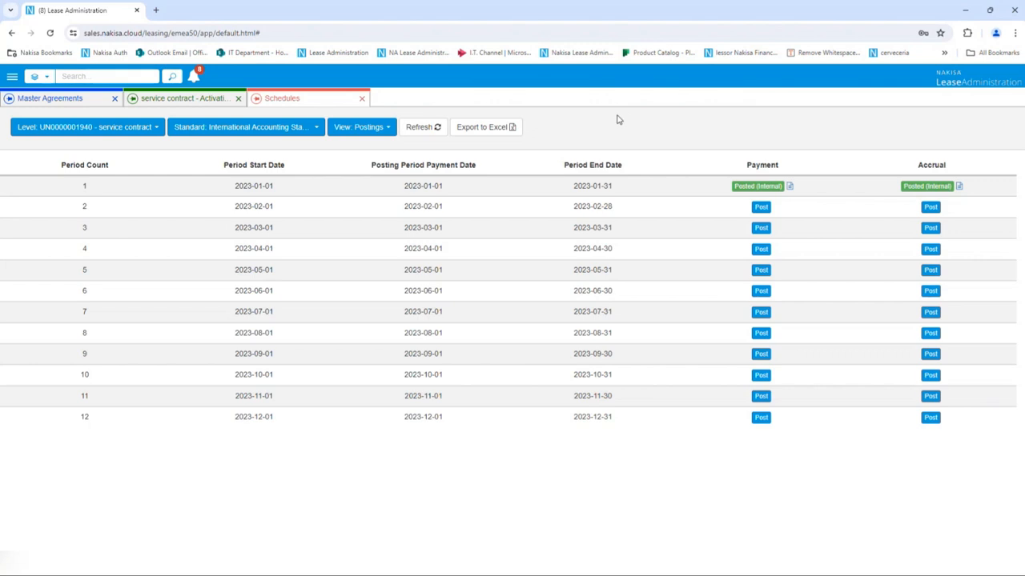
- Return to the service contract's activation group and open its parent master agreement, SK Tests June 2
{"action": "left_click", "coordinate": [196, 101]}
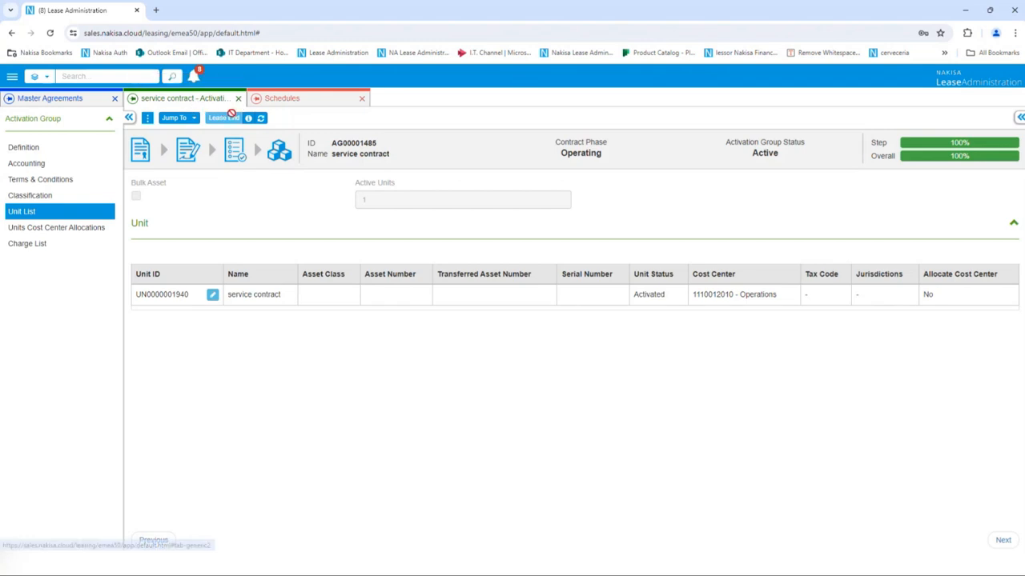
{"action": "left_click", "coordinate": [184, 119]}
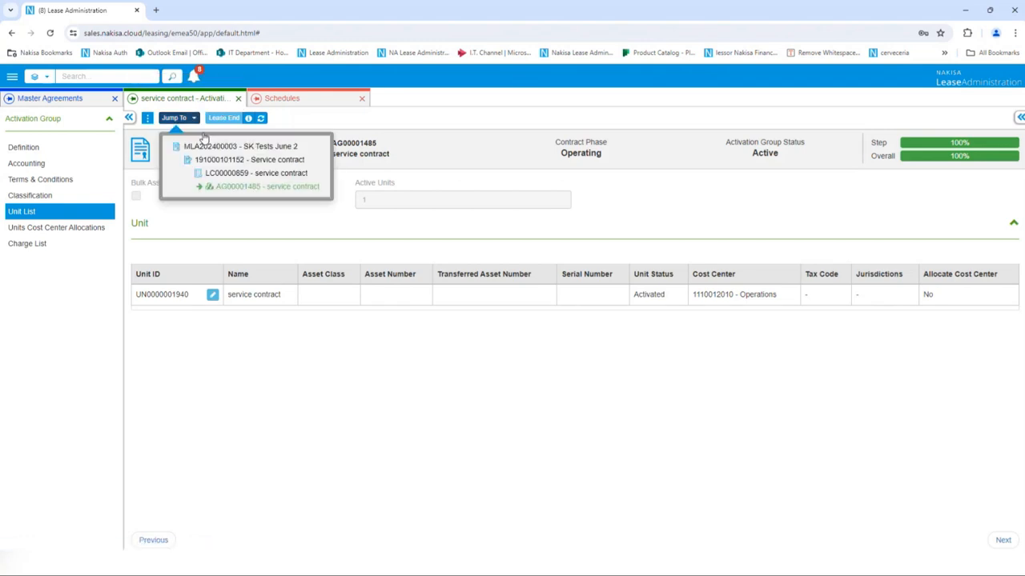
{"action": "left_click", "coordinate": [234, 148]}
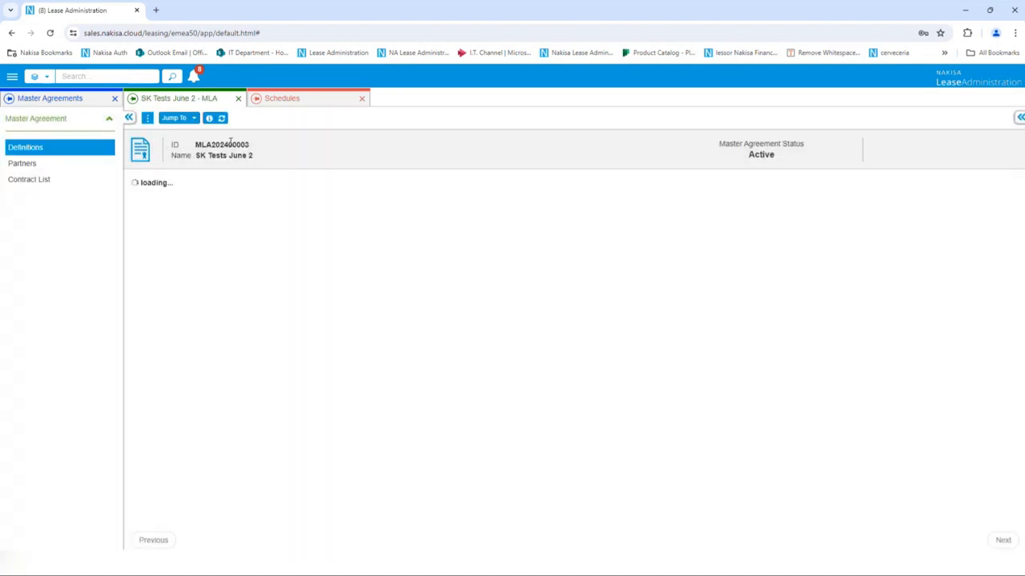
- Create a contract named "Short term lease" under the master agreement, with year 2022 and company D111 - Canada - Disconnected
{"action": "left_click", "coordinate": [149, 117]}
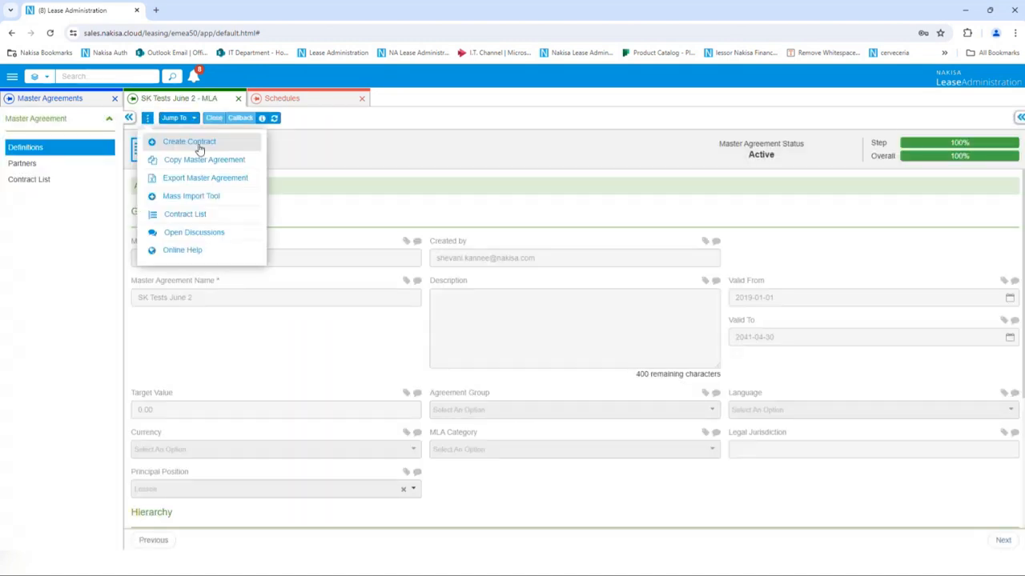
{"action": "left_click", "coordinate": [200, 144]}
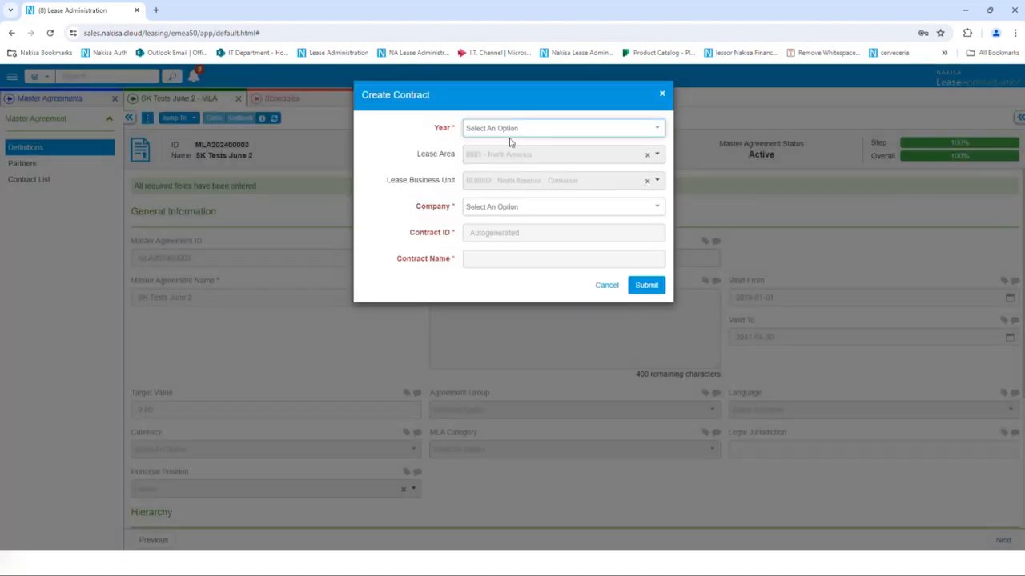
{"action": "left_click", "coordinate": [517, 130]}
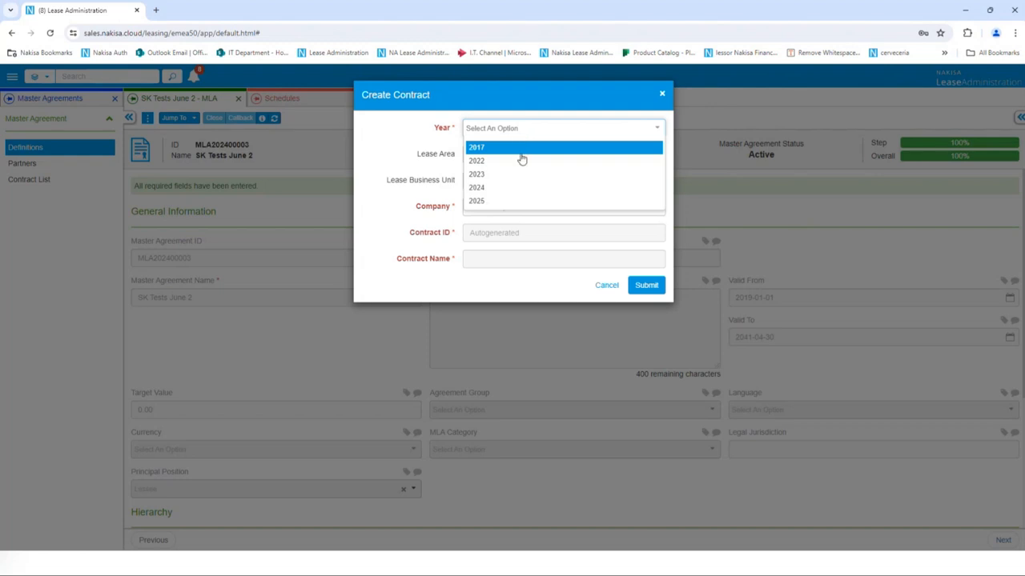
{"action": "left_click", "coordinate": [520, 160]}
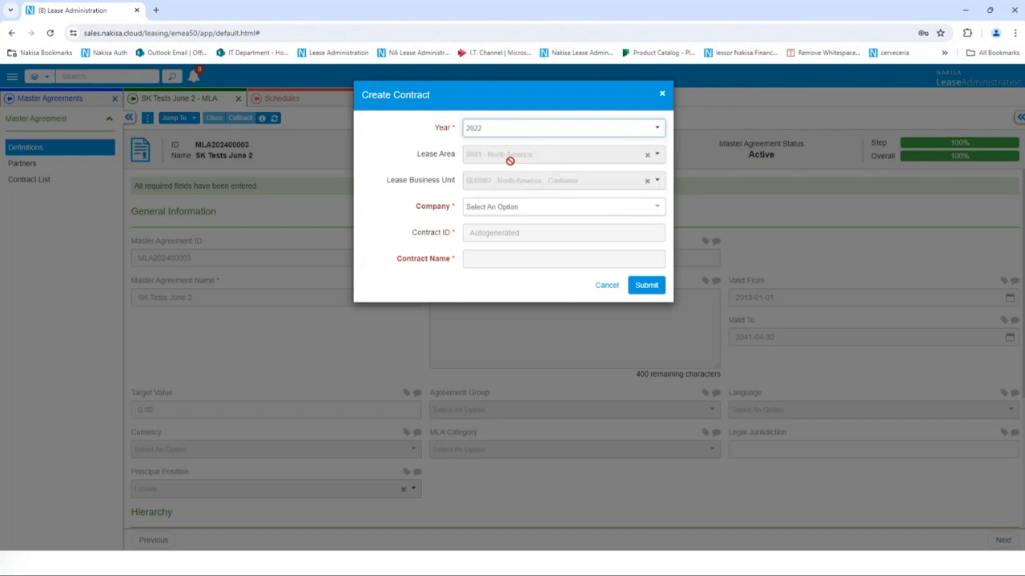
{"action": "left_click", "coordinate": [502, 211]}
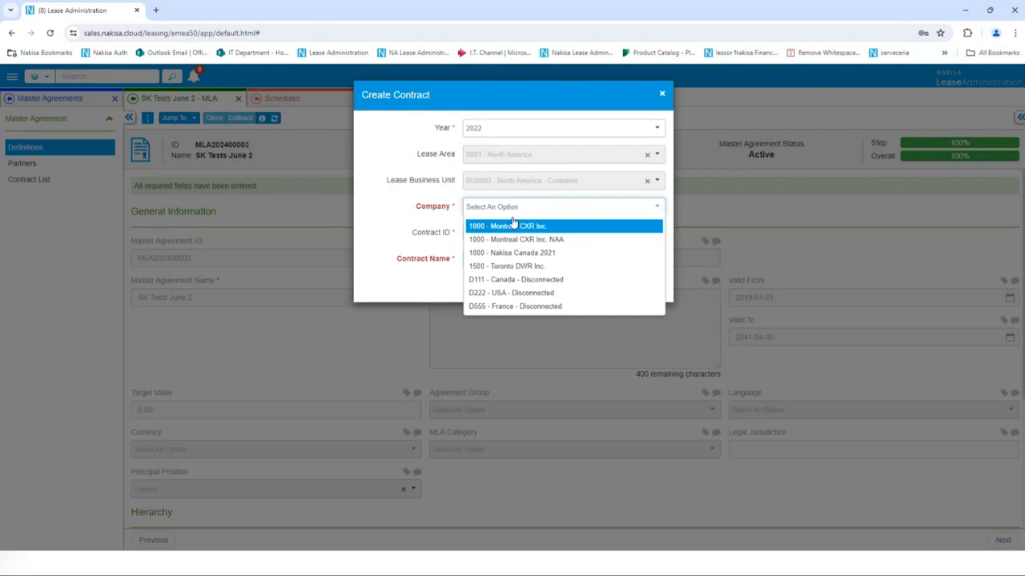
{"action": "left_click", "coordinate": [515, 284]}
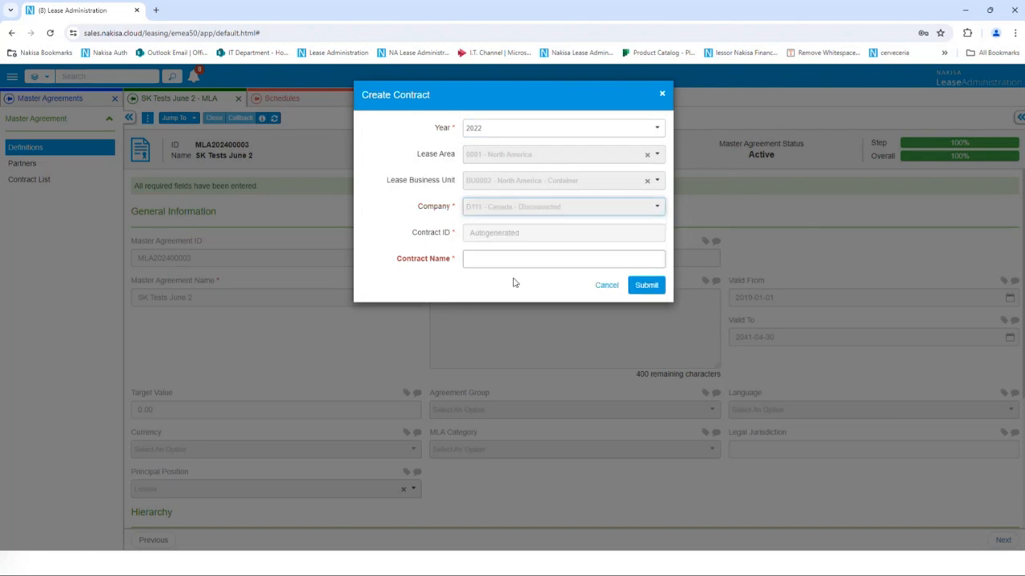
{"action": "left_click", "coordinate": [498, 260]}
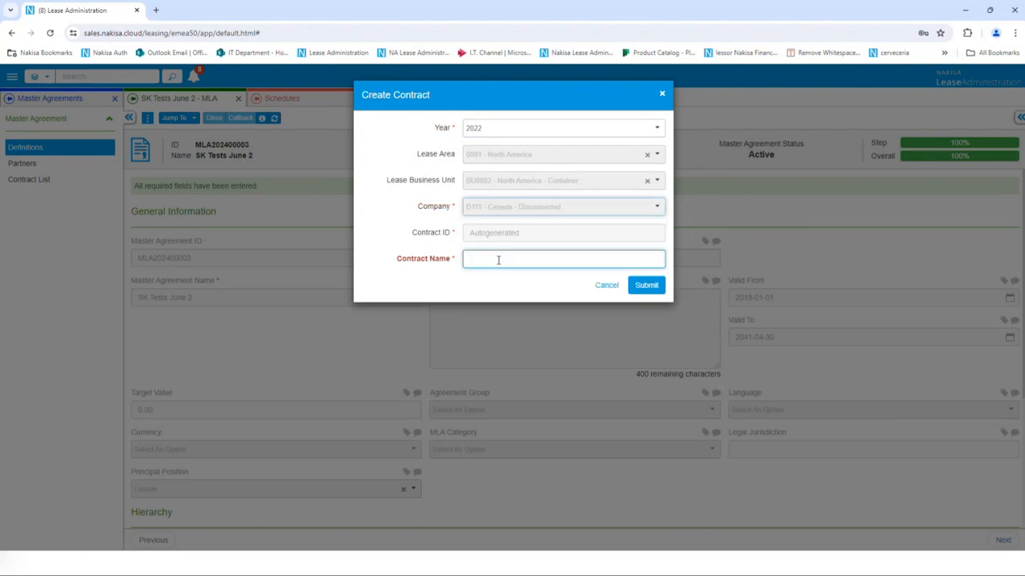
{"action": "type", "text": "Short term lease"}
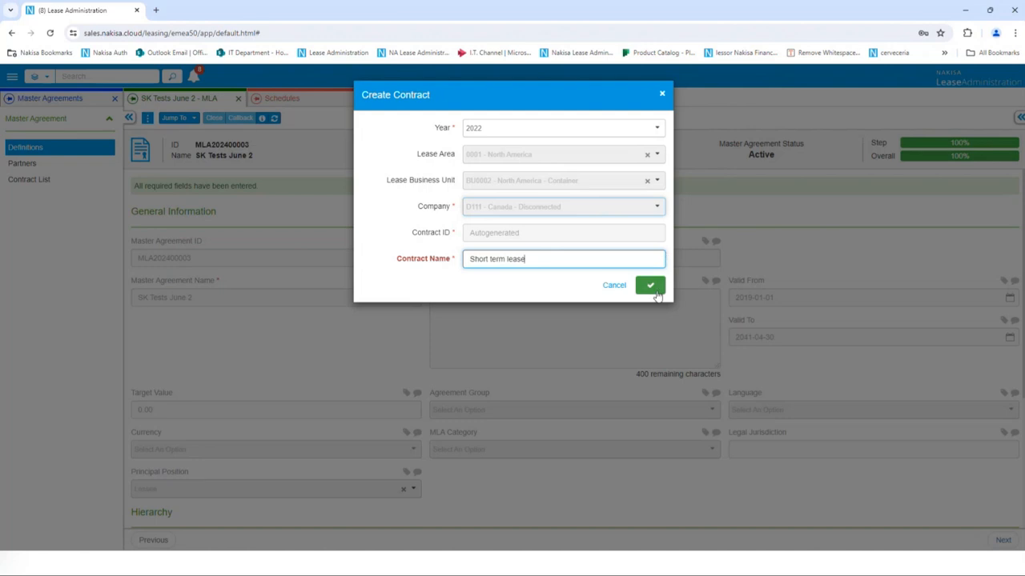
{"action": "left_click", "coordinate": [655, 296]}
{"action": "left_click", "coordinate": [650, 287]}
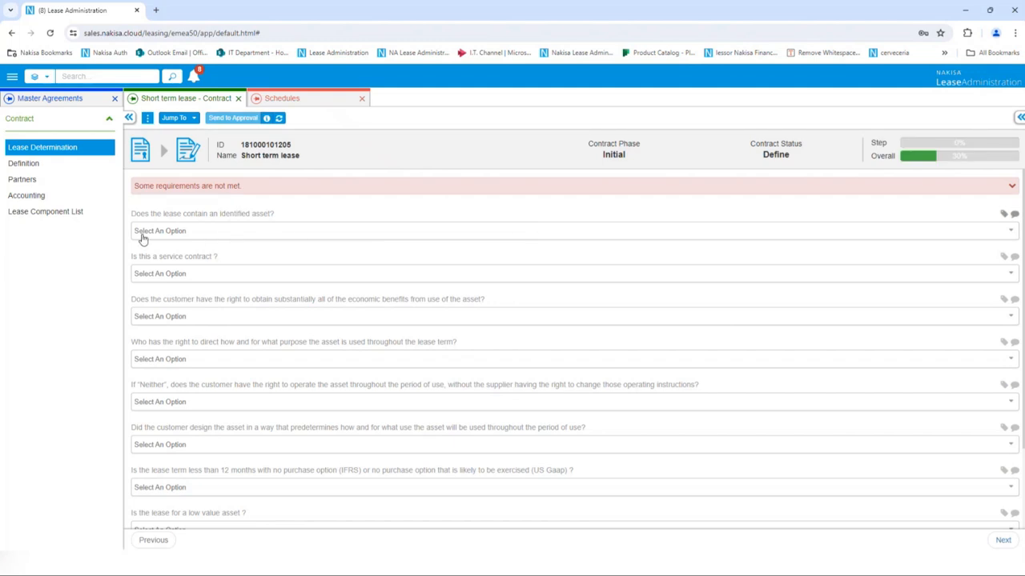
- Answer the lease determination: identified asset Yes, service contract No, economic benefits Yes, right to direct use Customer, term under 12 months Yes
{"action": "left_click", "coordinate": [185, 231]}
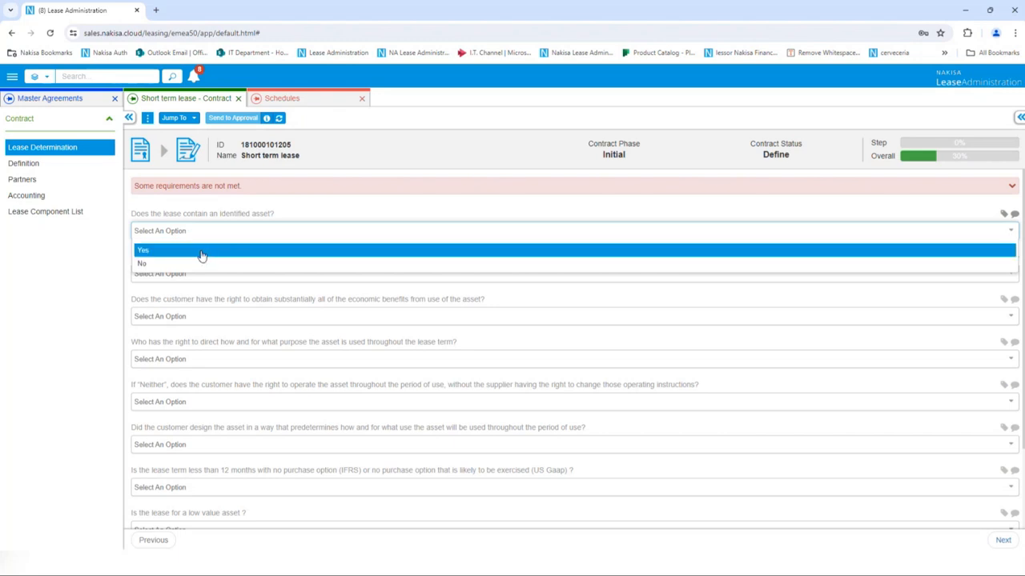
{"action": "left_click", "coordinate": [201, 255]}
{"action": "left_click", "coordinate": [189, 274]}
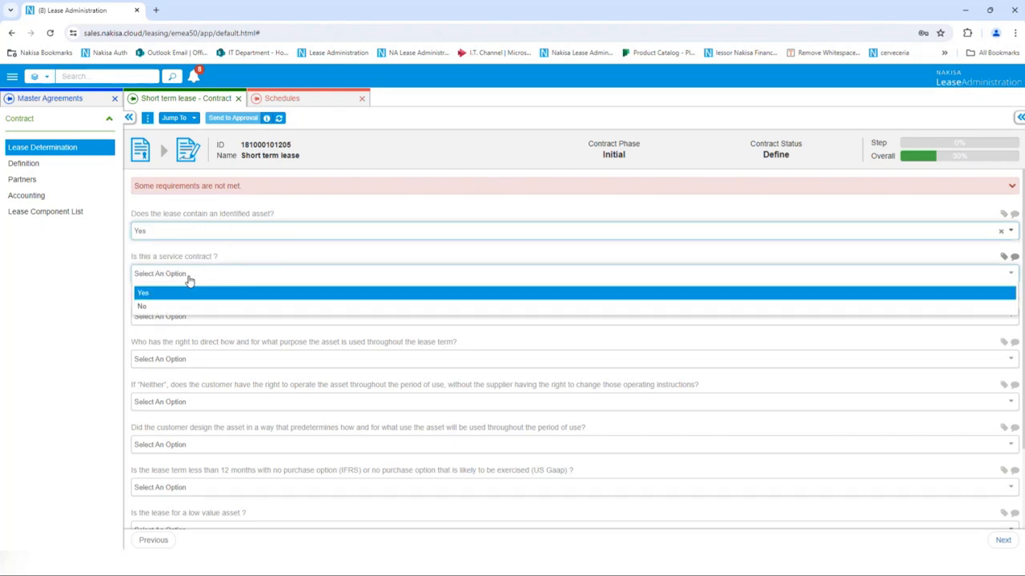
{"action": "left_click", "coordinate": [169, 310]}
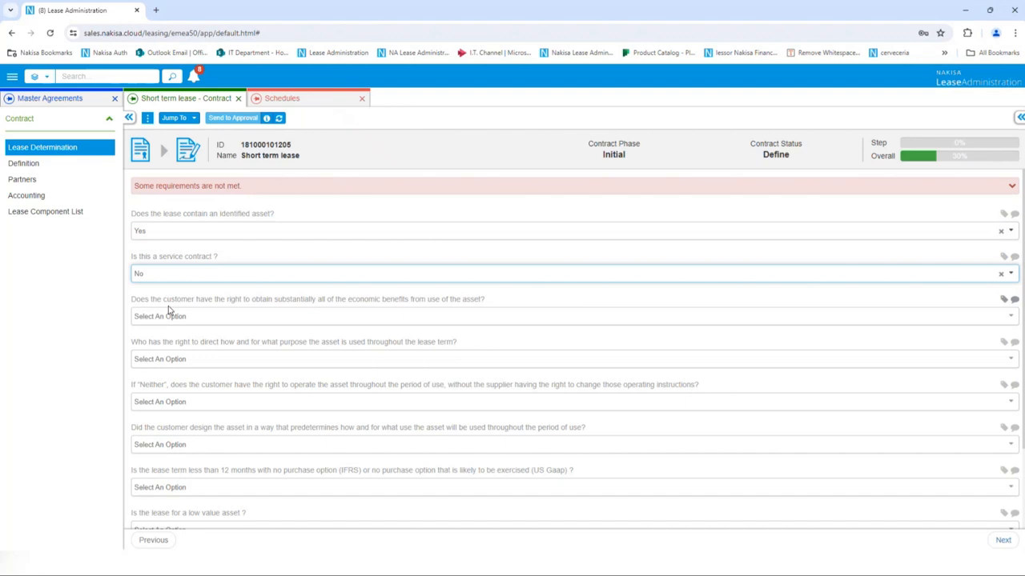
{"action": "left_click", "coordinate": [183, 319]}
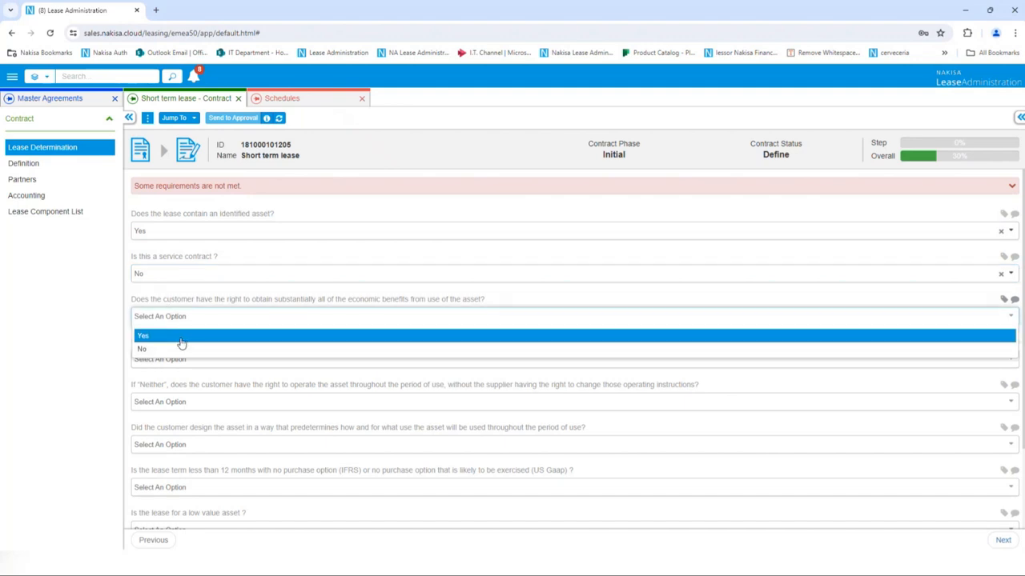
{"action": "left_click", "coordinate": [182, 340]}
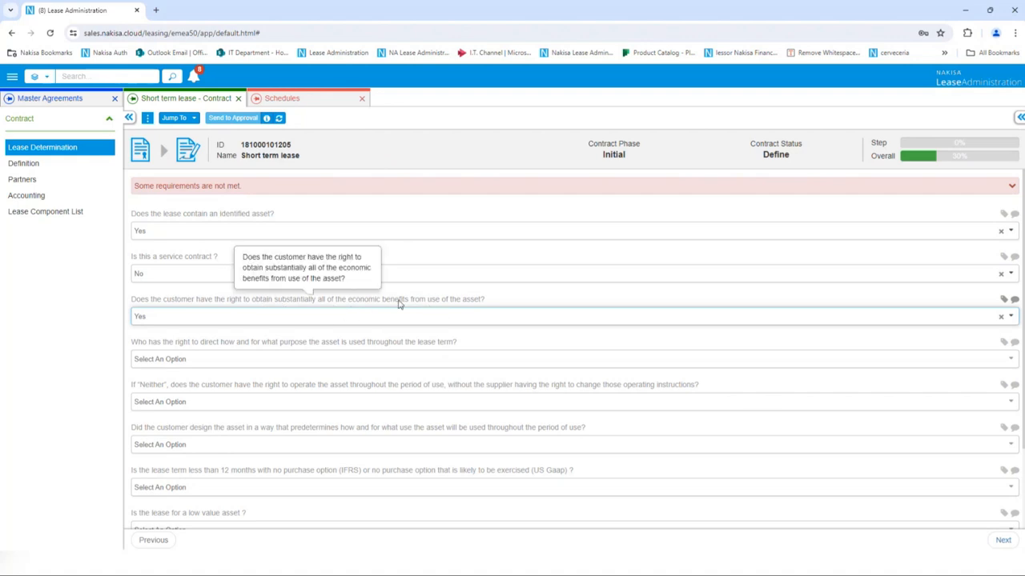
{"action": "left_click", "coordinate": [269, 359]}
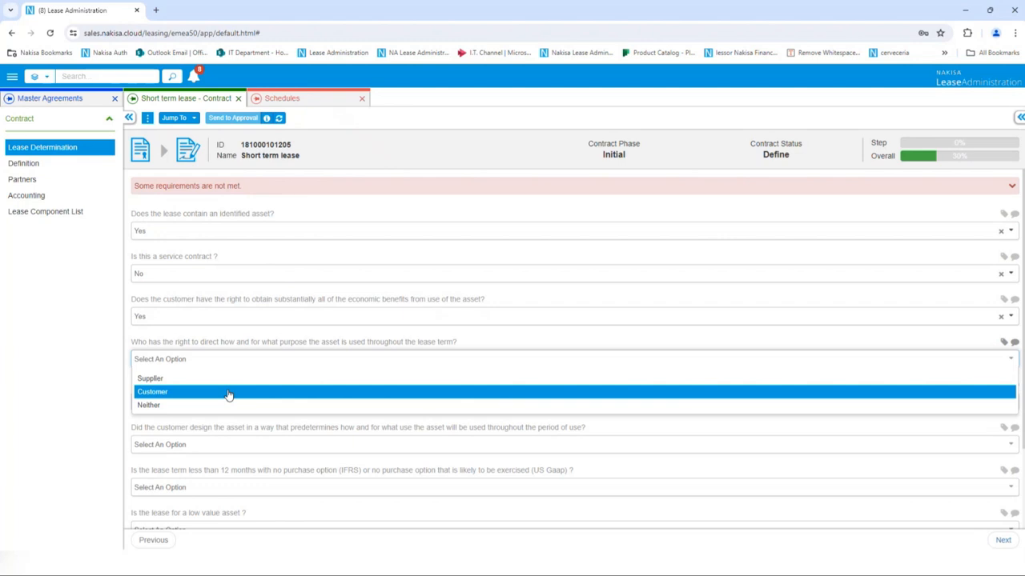
{"action": "left_click", "coordinate": [228, 392]}
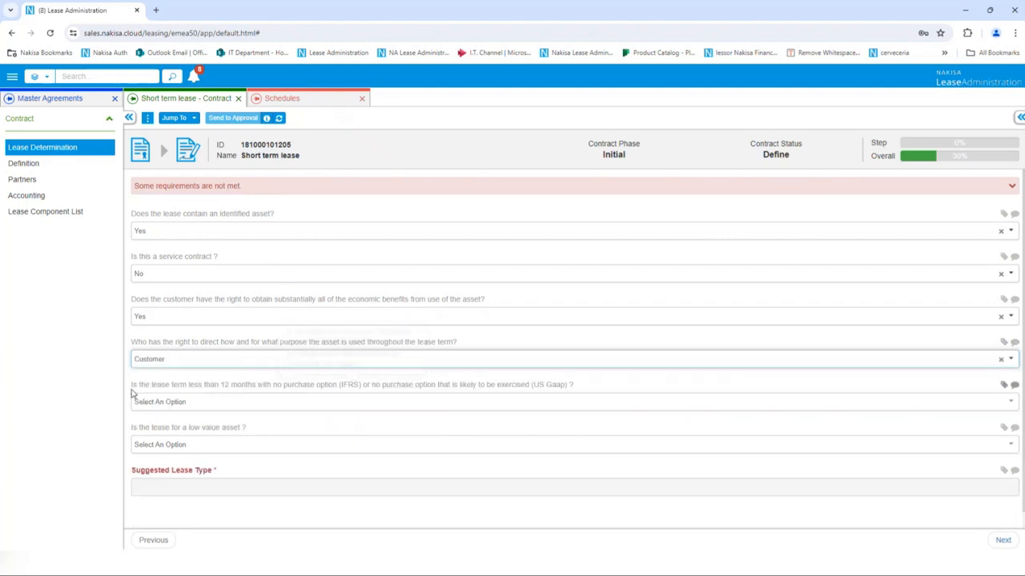
{"action": "left_click", "coordinate": [190, 406]}
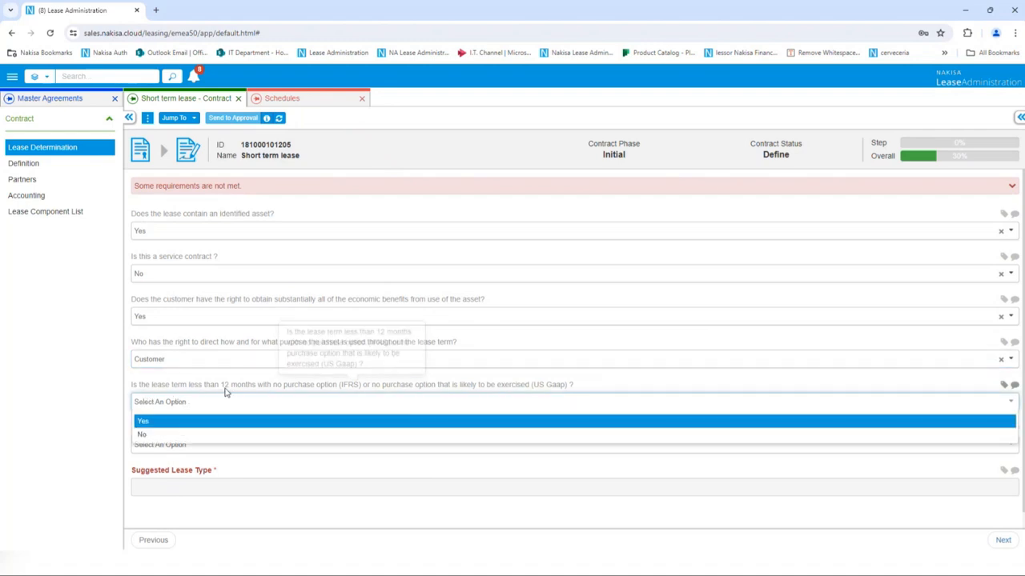
{"action": "left_click", "coordinate": [168, 423]}
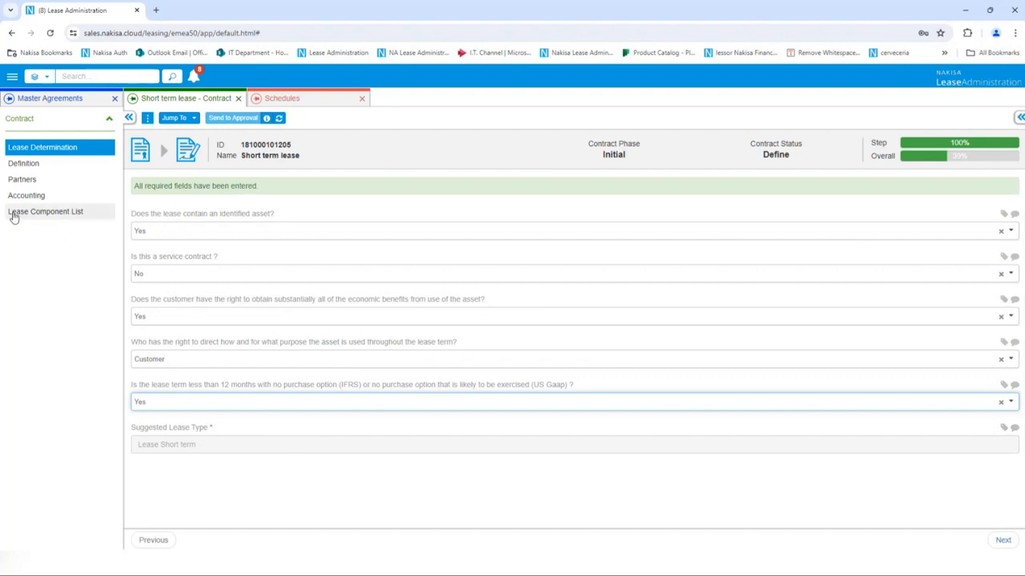
- Set the contract currency to CAD - Canadian Dollar in the short term lease contract's definition
{"action": "left_click", "coordinate": [55, 164]}
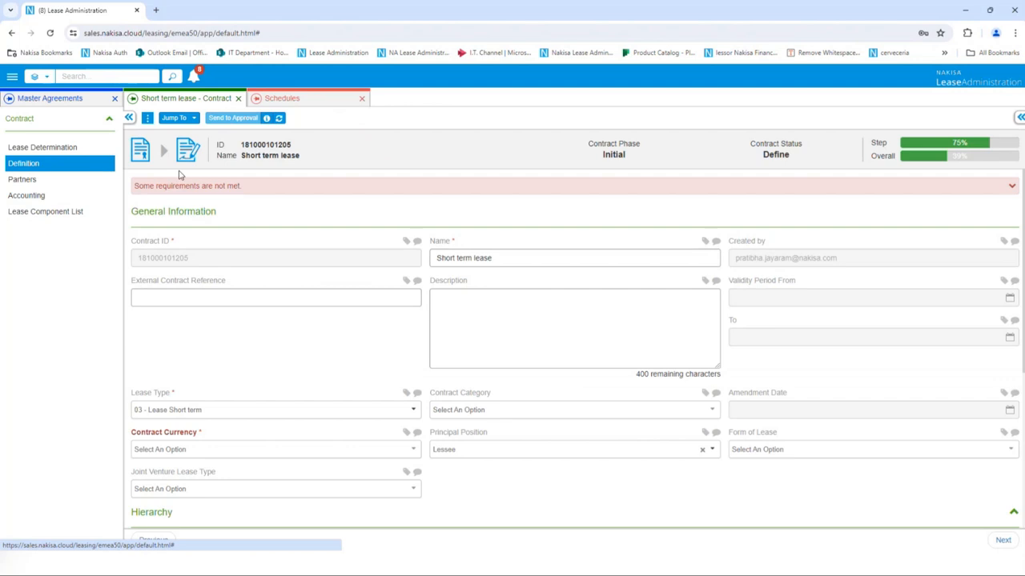
{"action": "left_click", "coordinate": [184, 450]}
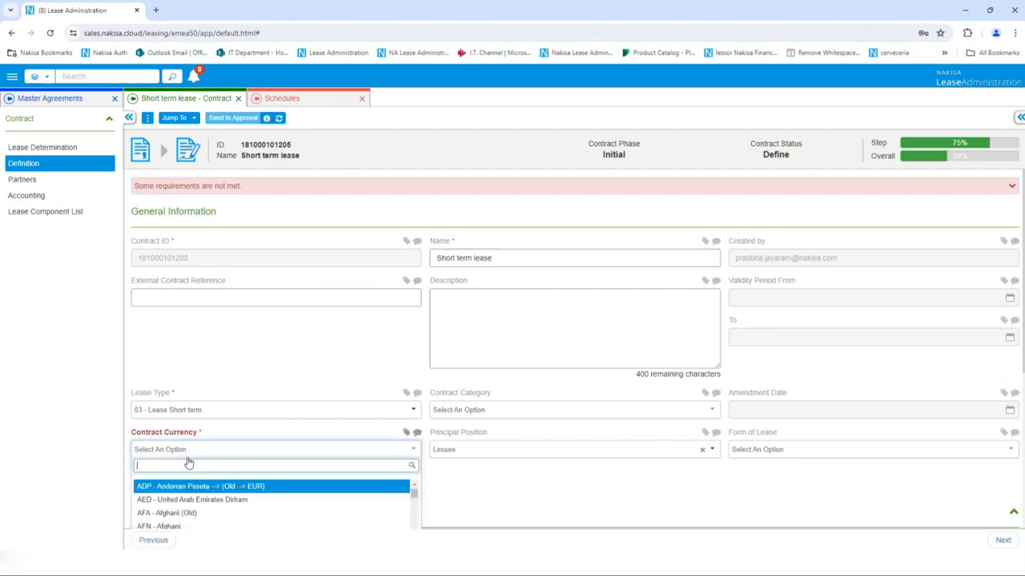
{"action": "type", "text": "cad"}
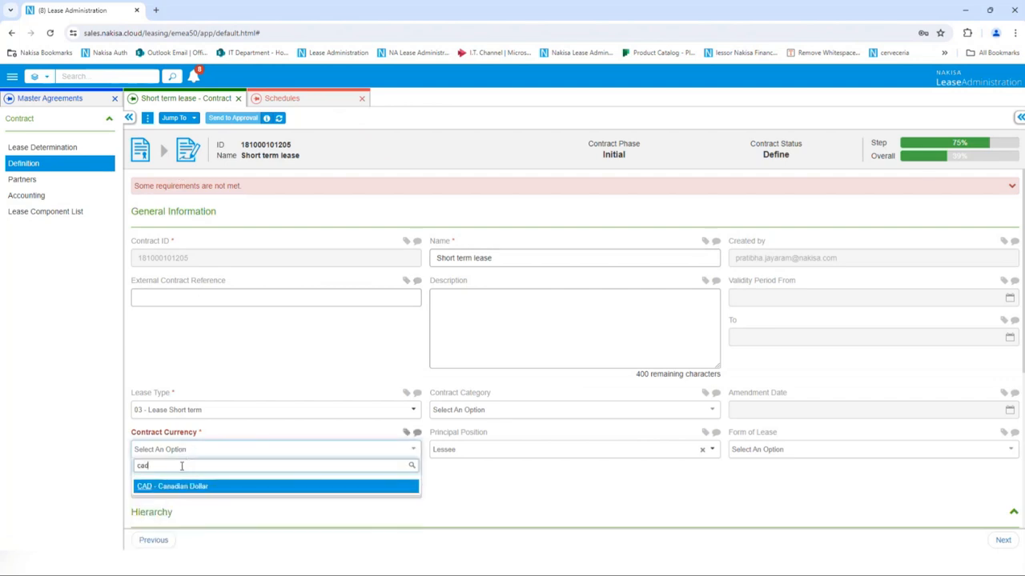
{"action": "left_click", "coordinate": [200, 488]}
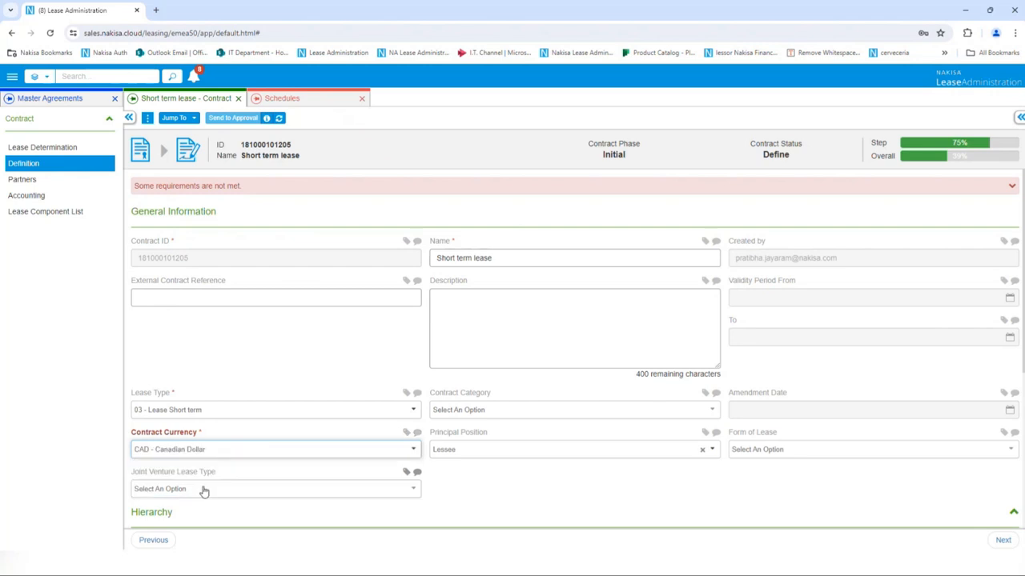
{"action": "scroll", "coordinate": [448, 409], "scroll_direction": "down", "scroll_amount": 2}
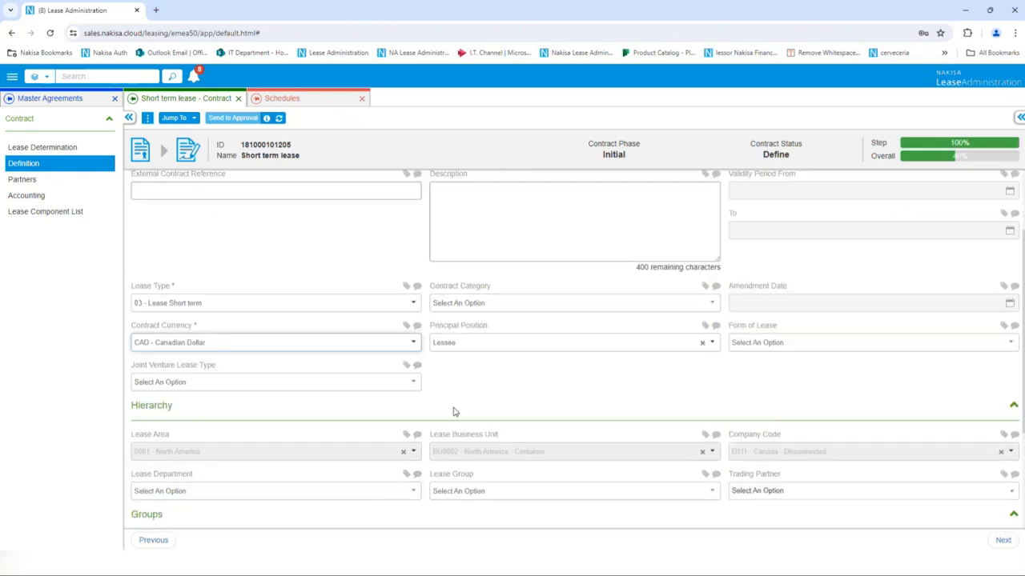
- Add the partner Test PTJ with the role Lessor to the short term lease contract
{"action": "scroll", "coordinate": [484, 399], "scroll_direction": "up", "scroll_amount": 3}
{"action": "left_click", "coordinate": [87, 179]}
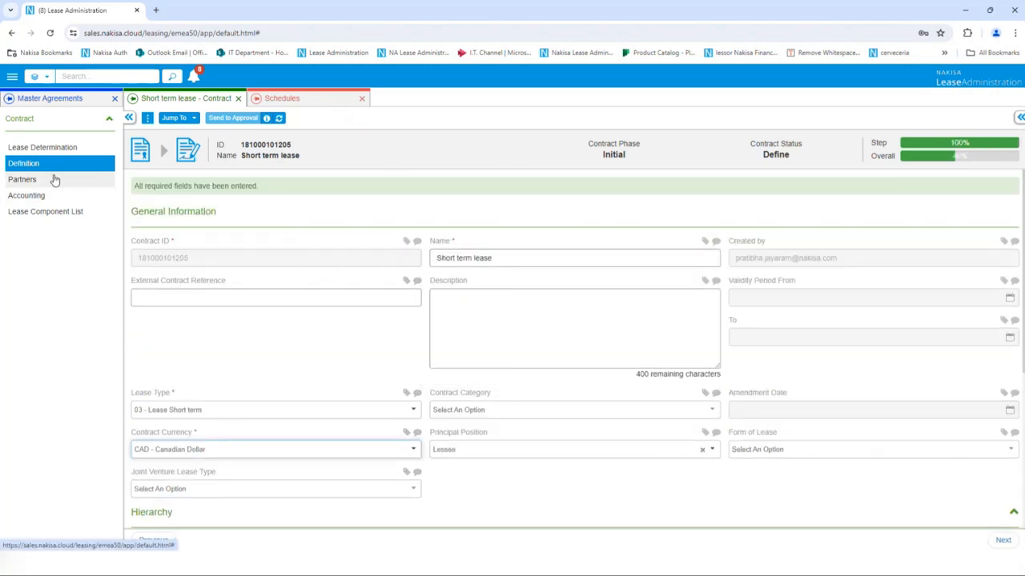
{"action": "left_click", "coordinate": [163, 280]}
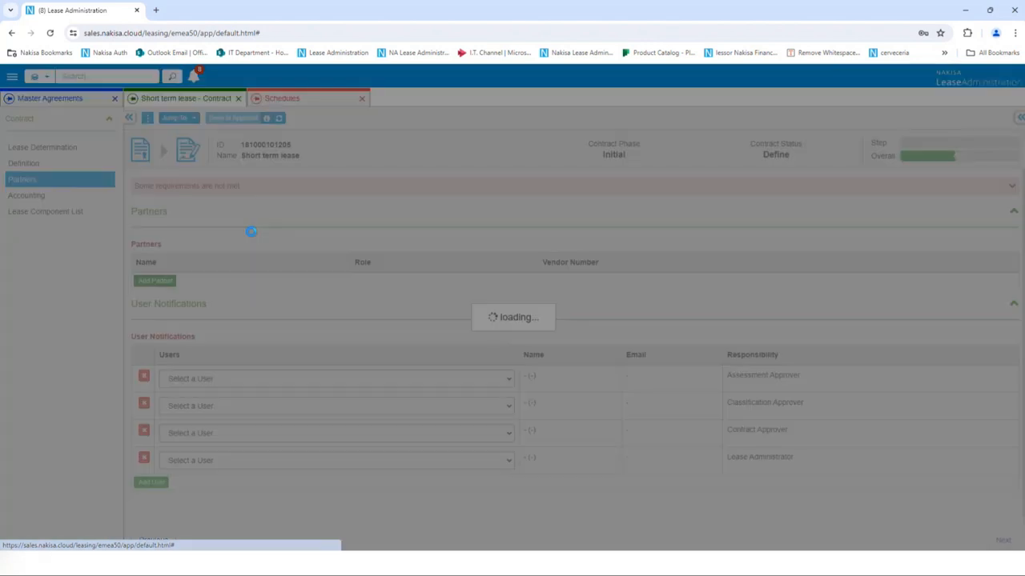
{"action": "left_click", "coordinate": [322, 142]}
{"action": "left_click", "coordinate": [312, 171]}
{"action": "left_click", "coordinate": [616, 142]}
{"action": "left_click", "coordinate": [598, 163]}
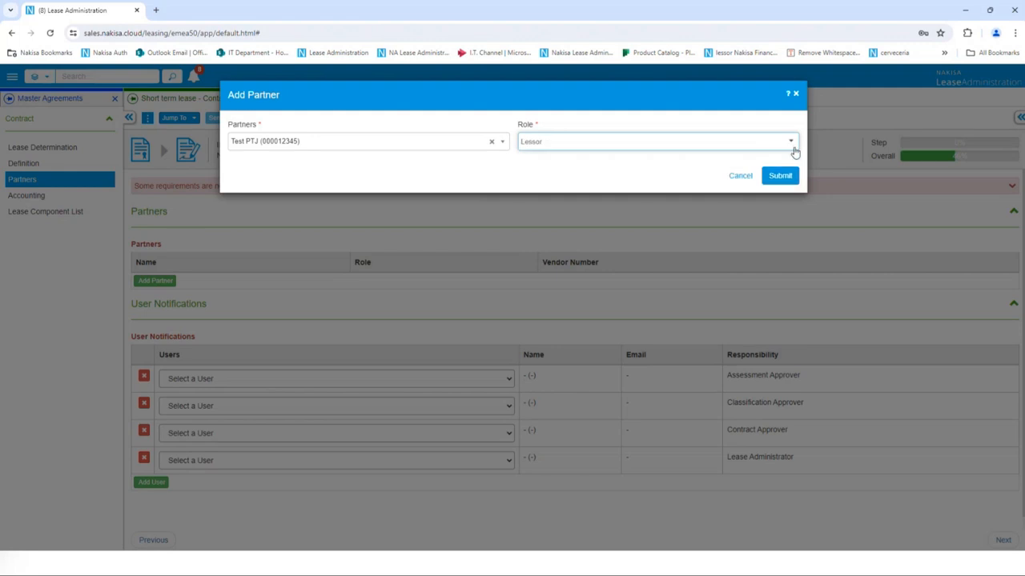
{"action": "left_click", "coordinate": [782, 177]}
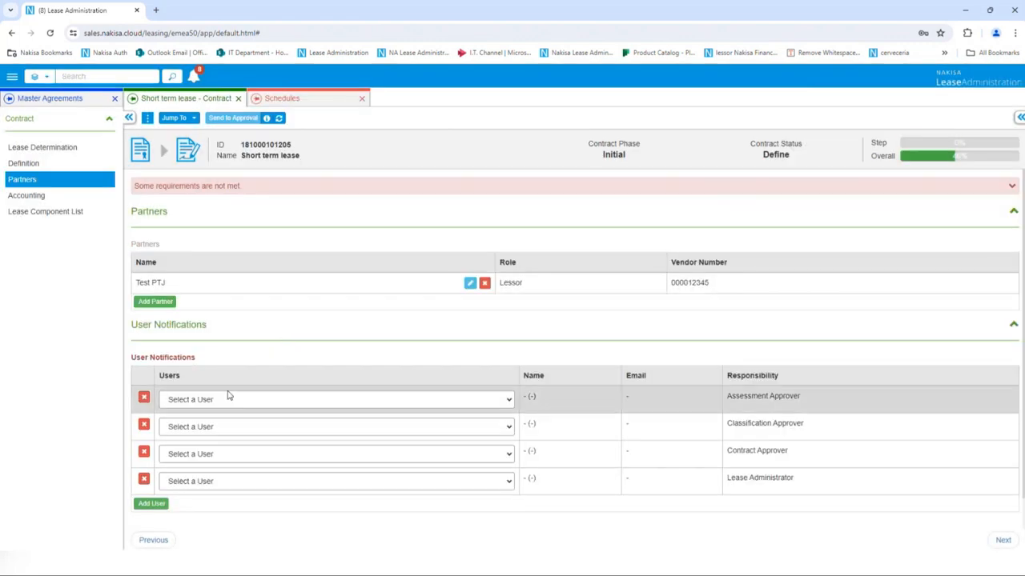
- Assign a user to each notification responsibility: Assessment Approver, Classification Approver, Contract Approver and Lease Administrator
{"action": "left_click", "coordinate": [230, 399]}
{"action": "left_click", "coordinate": [243, 319]}
{"action": "left_click", "coordinate": [230, 427]}
{"action": "scroll", "coordinate": [230, 416], "scroll_direction": "down", "scroll_amount": 1}
{"action": "left_click", "coordinate": [233, 375]}
{"action": "left_click", "coordinate": [211, 454]}
{"action": "left_click", "coordinate": [210, 375]}
{"action": "left_click", "coordinate": [213, 481]}
{"action": "left_click", "coordinate": [229, 396]}
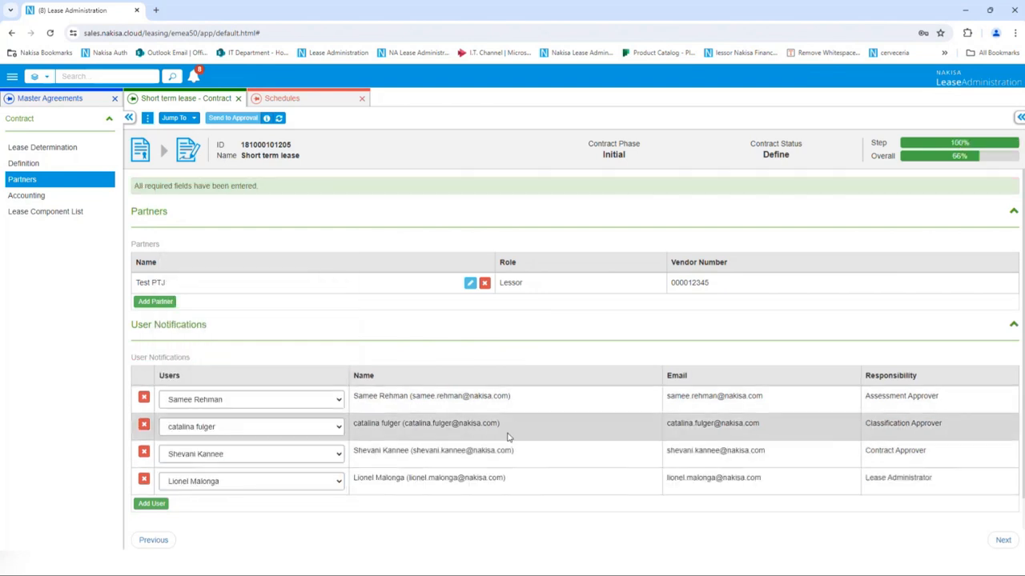
{"action": "left_click", "coordinate": [52, 198]}
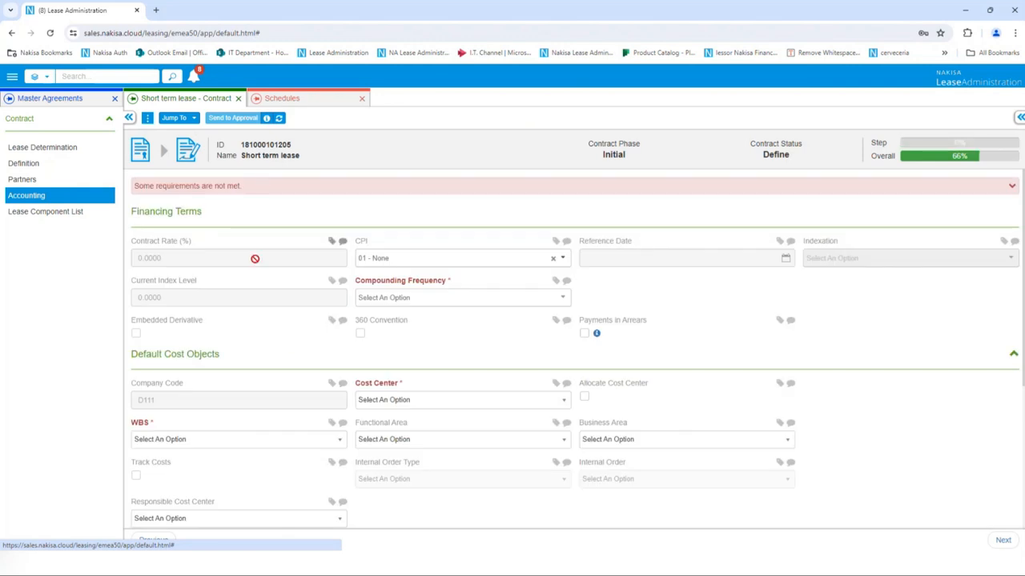
{"action": "left_click", "coordinate": [368, 298]}
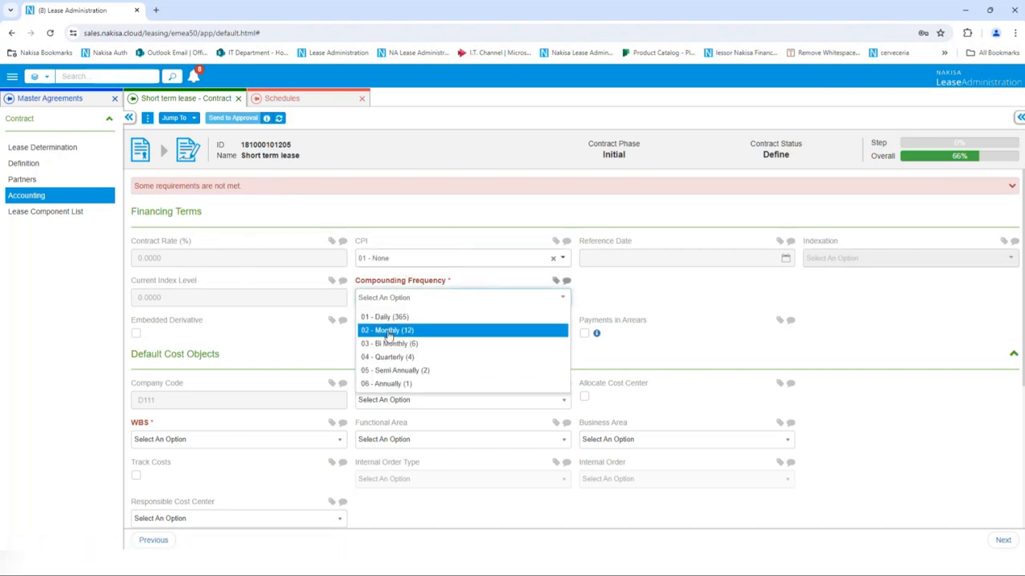
{"action": "left_click", "coordinate": [389, 331]}
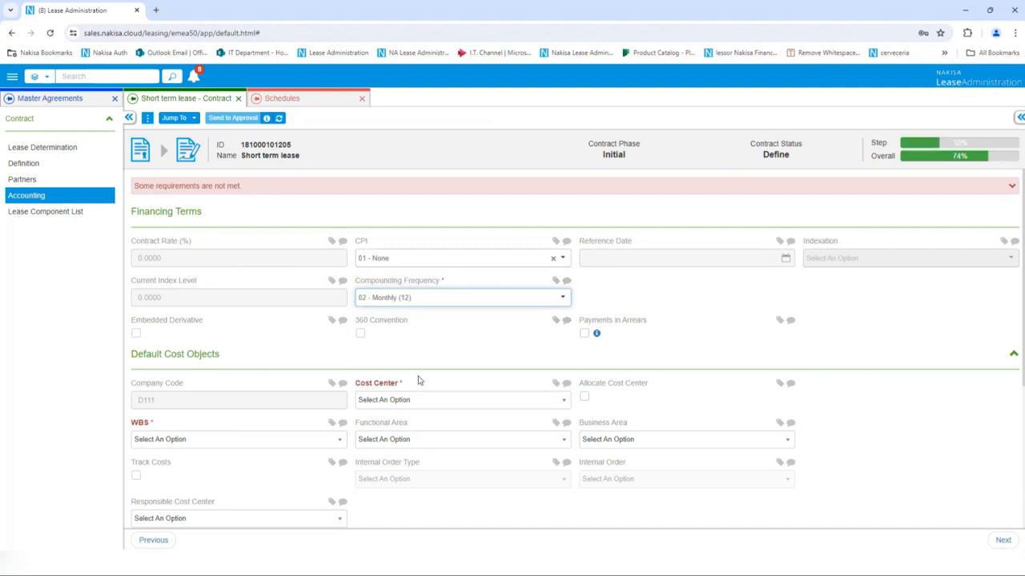
{"action": "left_click", "coordinate": [422, 407]}
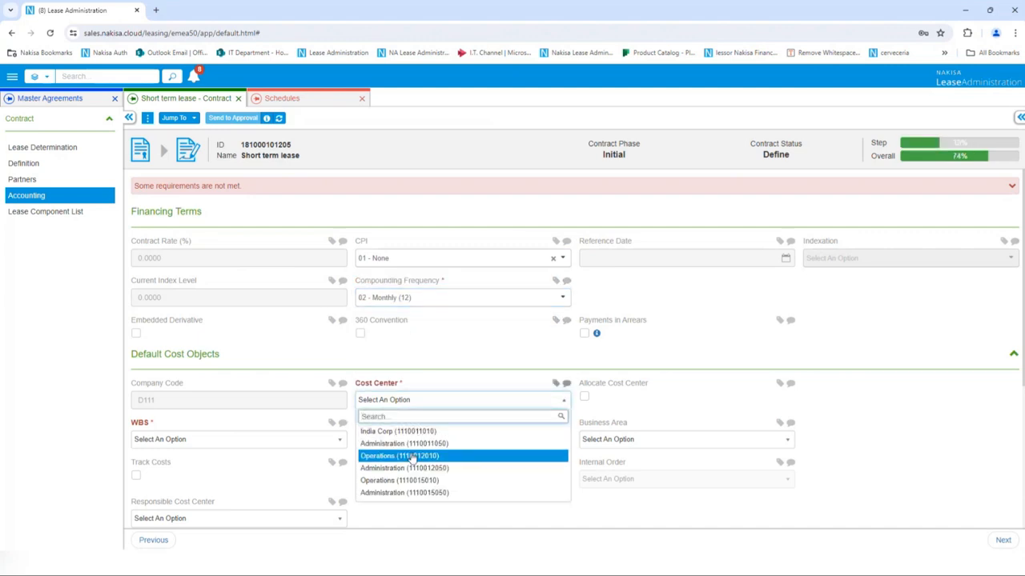
{"action": "left_click_drag", "start_coordinate": [412, 446], "coordinate": [413, 453]}
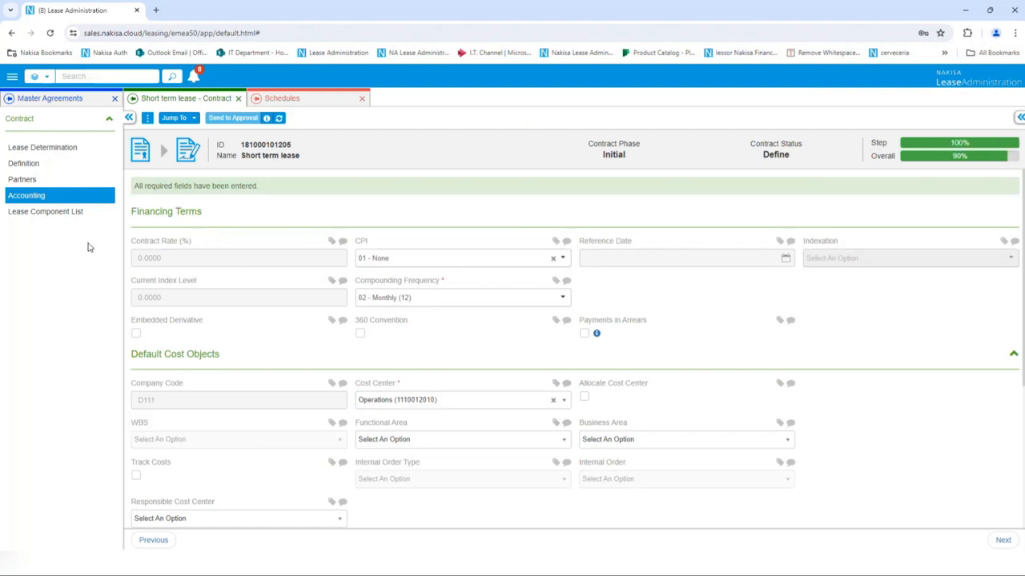
- Create a lease component named "short term" under the contract
{"action": "left_click", "coordinate": [147, 118]}
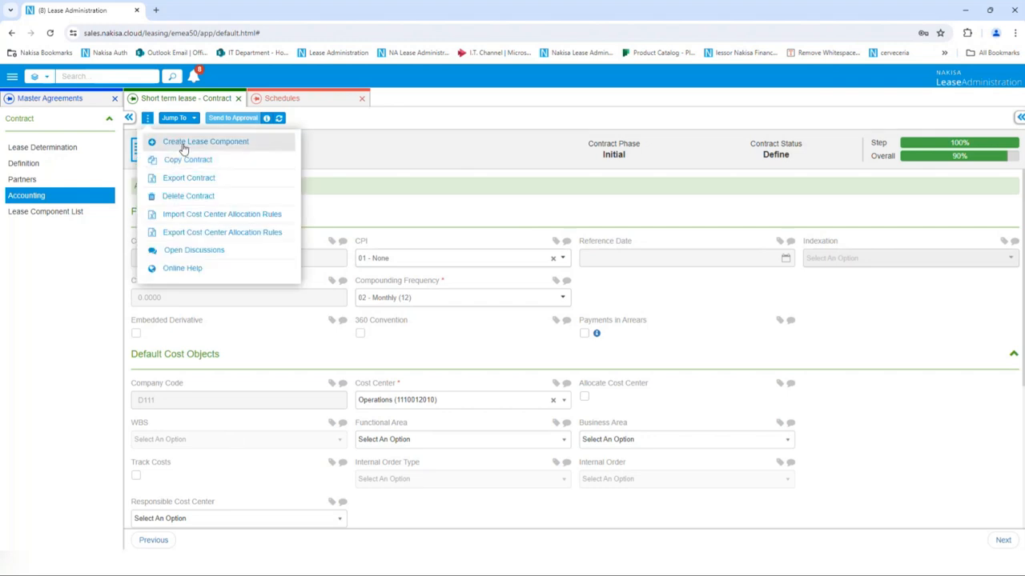
{"action": "left_click", "coordinate": [184, 142]}
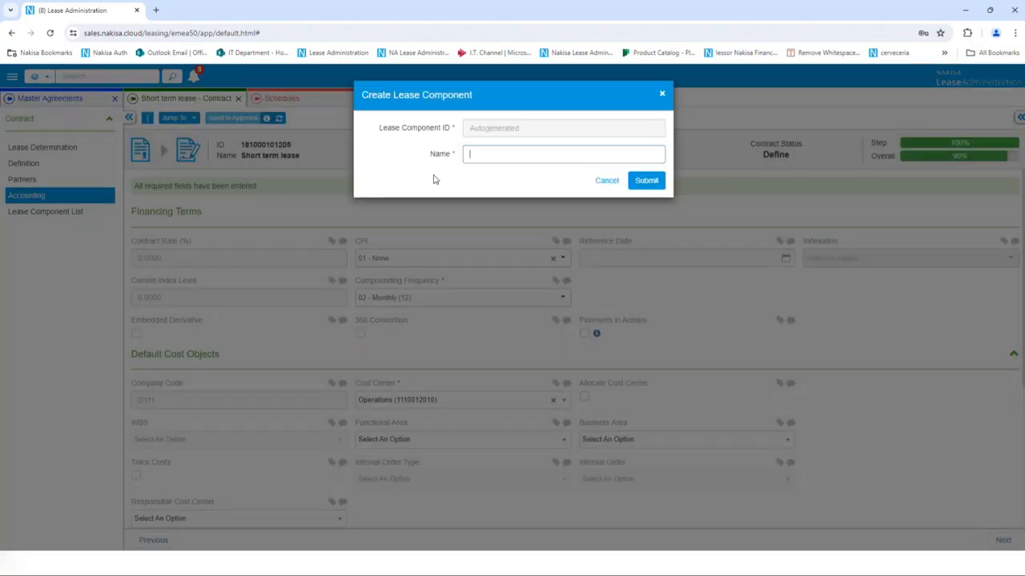
{"action": "type", "text": "short term"}
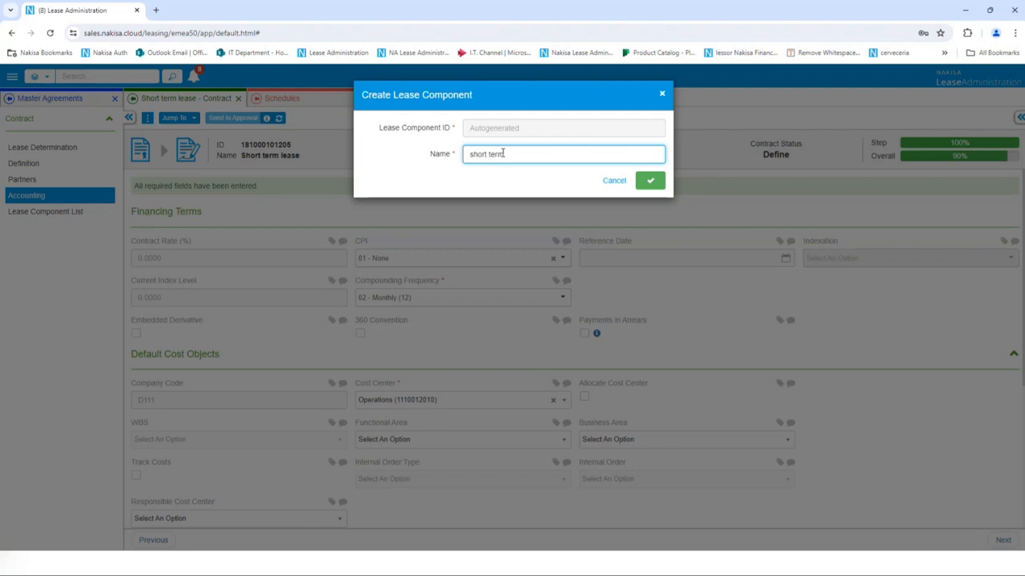
{"action": "left_click", "coordinate": [658, 183]}
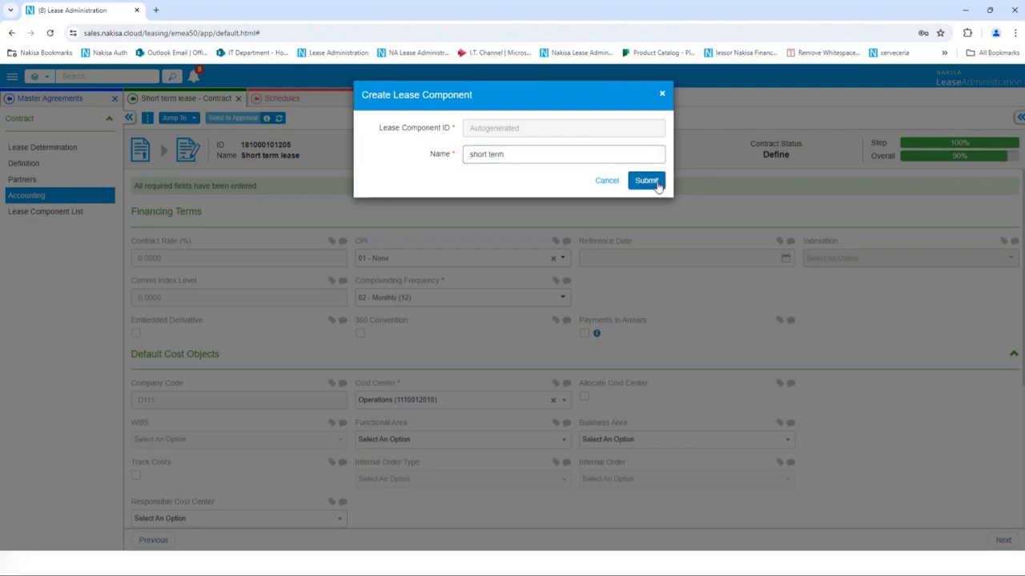
{"action": "left_click", "coordinate": [658, 183]}
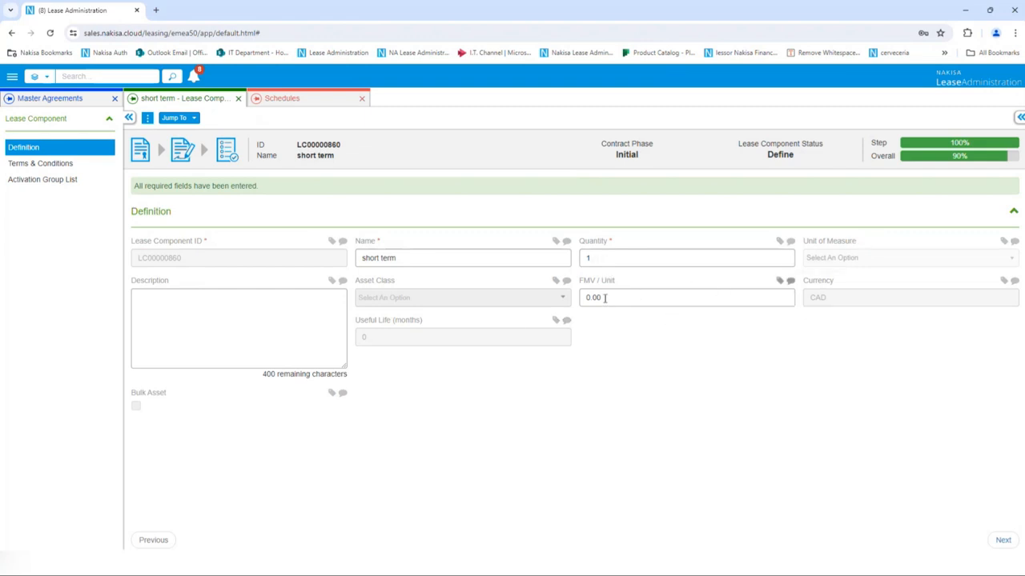
- Add a Standard Term of type Base Rent with a lease amount of 1000 per unit to the component's terms and conditions
{"action": "left_click", "coordinate": [57, 170]}
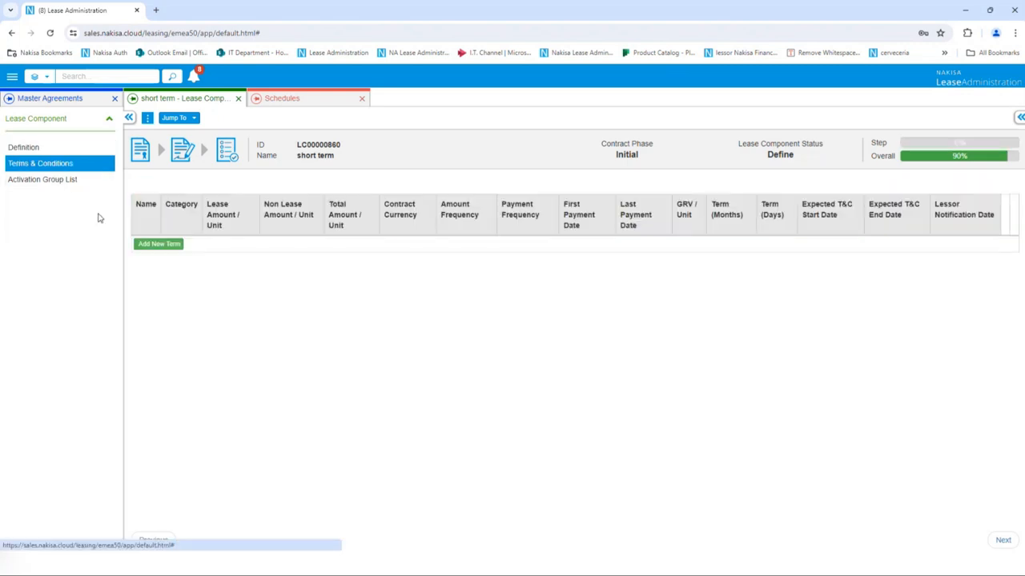
{"action": "left_click", "coordinate": [158, 245]}
{"action": "left_click", "coordinate": [157, 261]}
{"action": "left_click", "coordinate": [294, 170]}
{"action": "left_click", "coordinate": [308, 191]}
{"action": "left_click", "coordinate": [294, 207]}
{"action": "type", "text": "1000"}
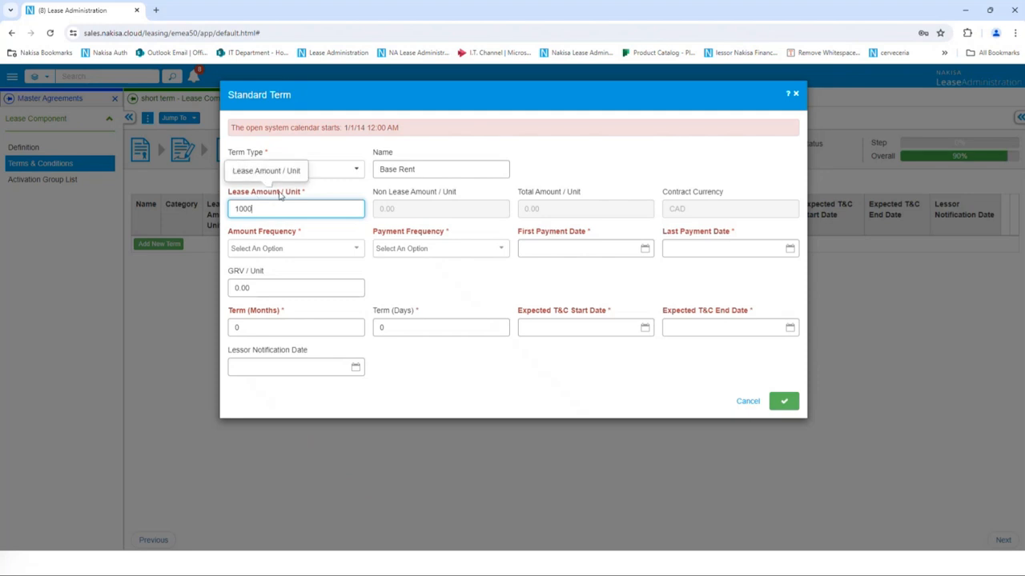
- Set the term's amount frequency to OneTime and its payment frequency to Monthly
{"action": "left_click", "coordinate": [352, 252]}
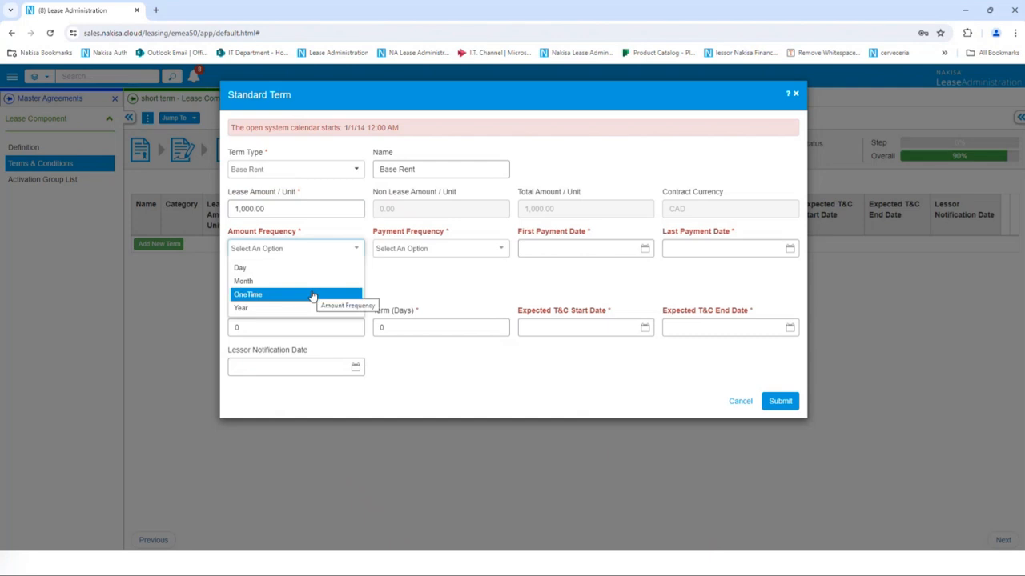
{"action": "left_click", "coordinate": [312, 296]}
{"action": "left_click", "coordinate": [424, 251]}
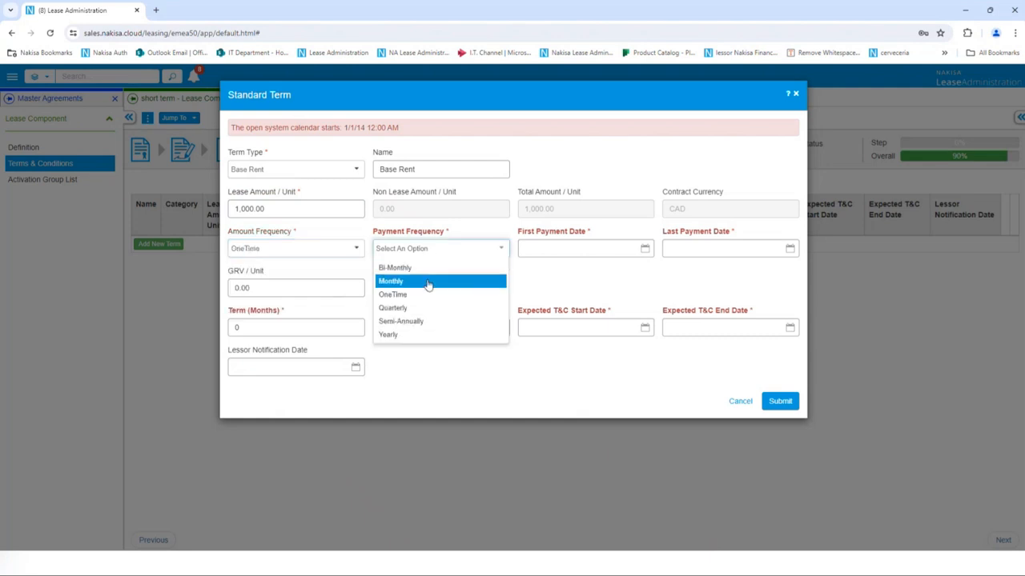
{"action": "left_click", "coordinate": [428, 283]}
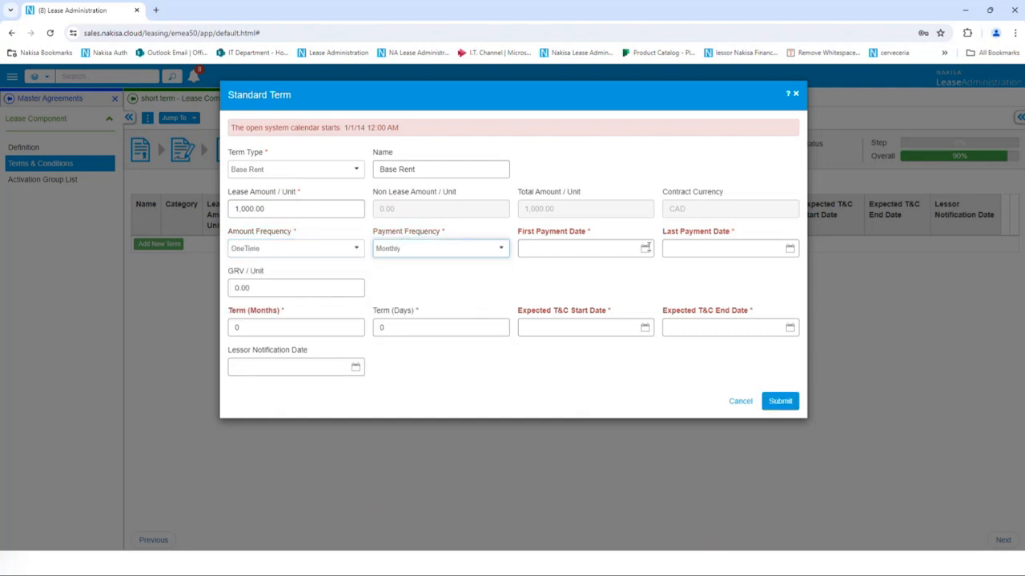
- Set the first payment date to 2023-01-01 and the last payment date to 2023-12-31
{"action": "left_click", "coordinate": [645, 248]}
{"action": "left_click", "coordinate": [586, 270]}
{"action": "left_click", "coordinate": [527, 269]}
{"action": "left_click", "coordinate": [539, 296]}
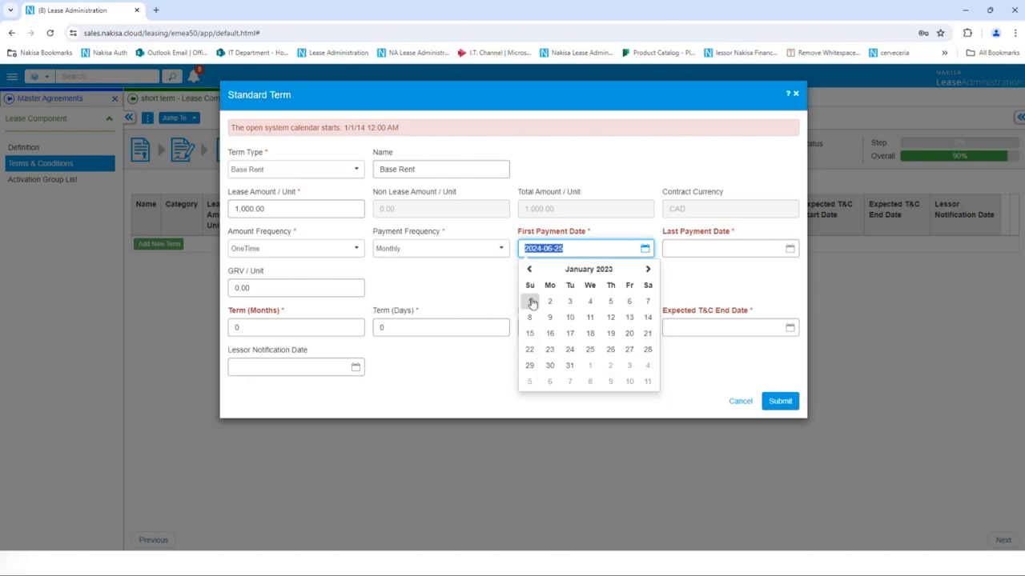
{"action": "left_click", "coordinate": [531, 303]}
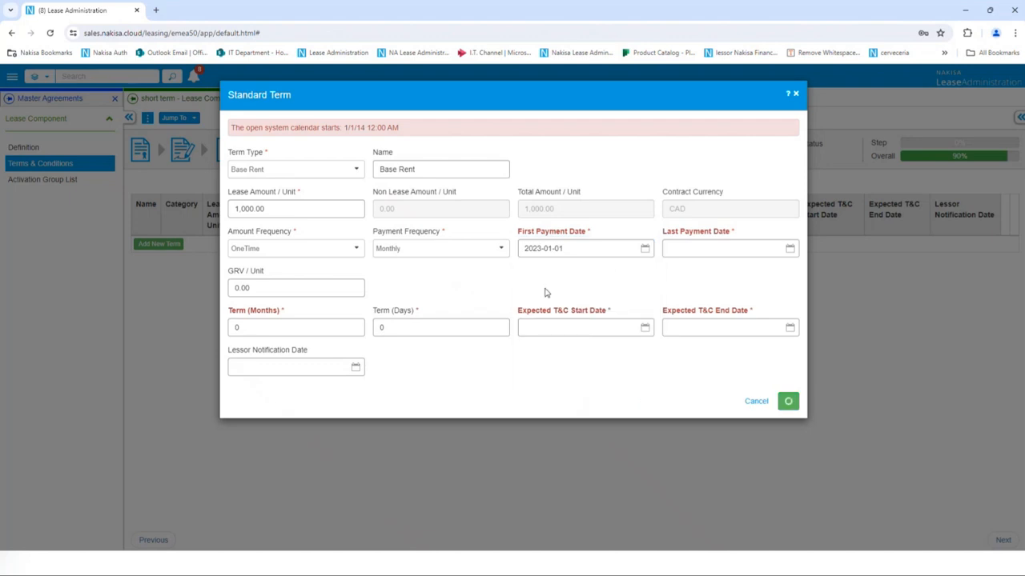
{"action": "left_click", "coordinate": [704, 248]}
{"action": "left_click", "coordinate": [707, 272]}
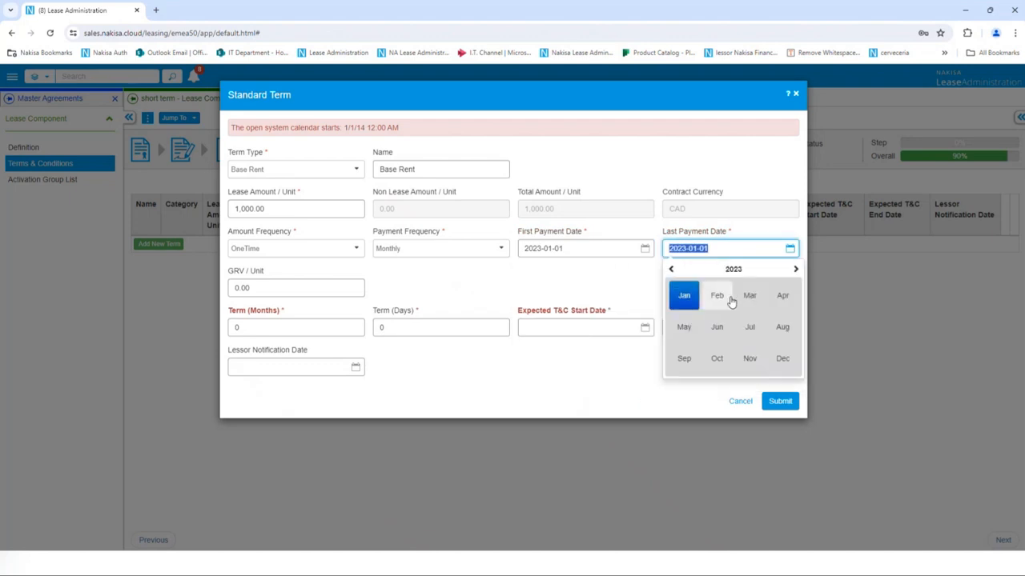
{"action": "left_click", "coordinate": [778, 357]}
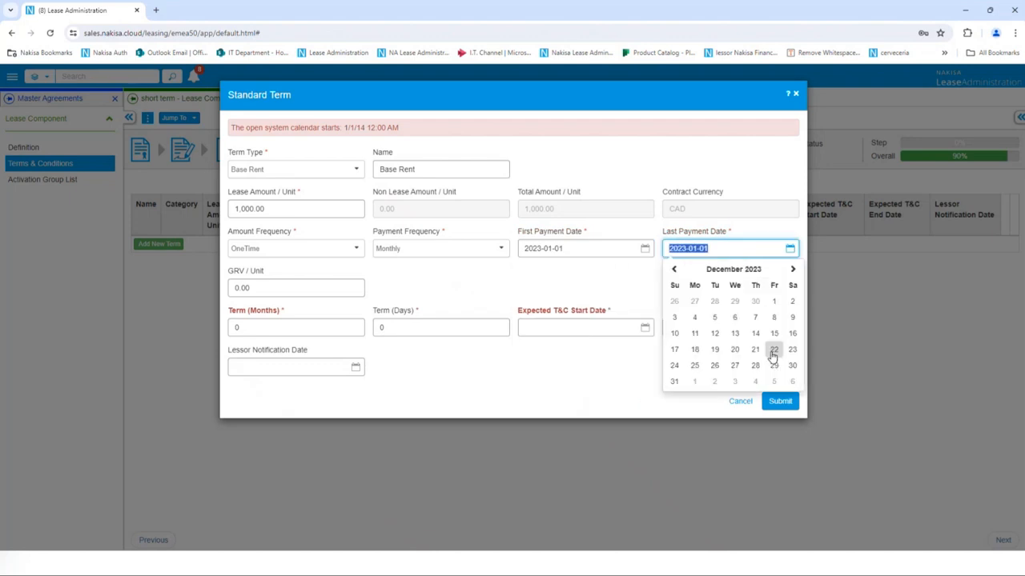
{"action": "left_click", "coordinate": [675, 381]}
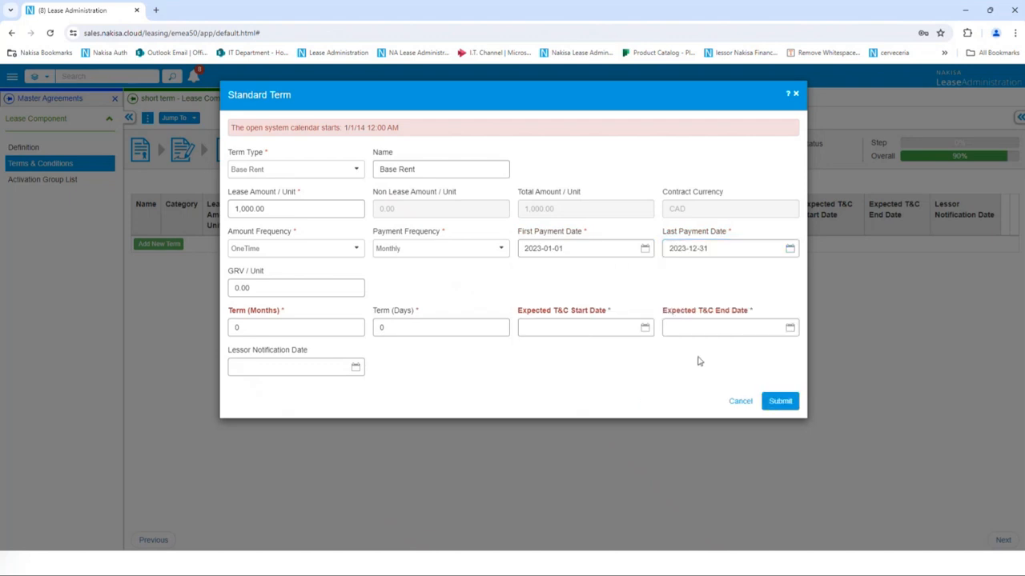
- Copy the payment dates into the expected T&C start date (2023-01-01) and end date (2023-12-31), and submit the term
{"action": "left_click", "coordinate": [586, 248]}
{"action": "key", "text": "ctrl+c"}
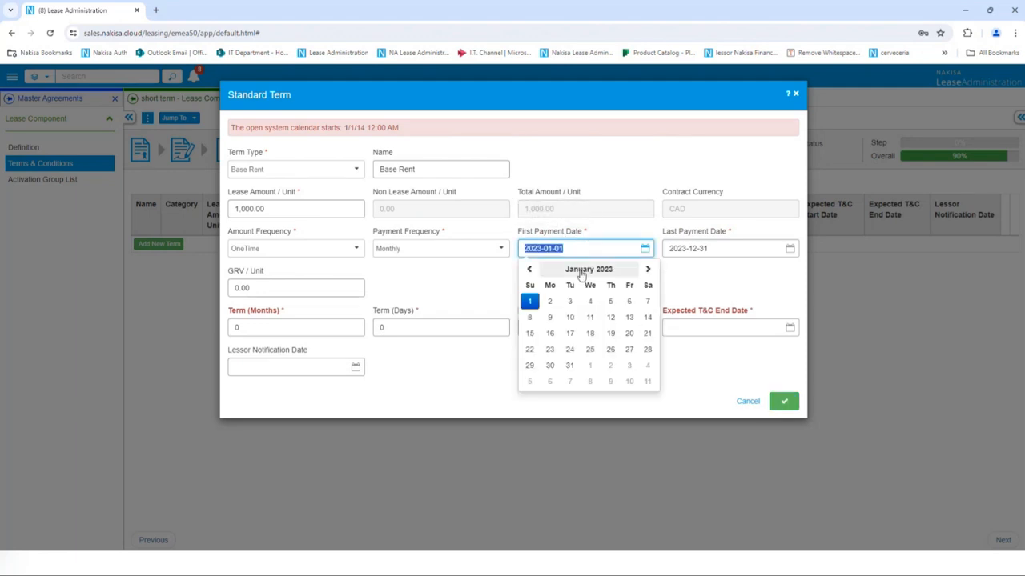
{"action": "left_click", "coordinate": [492, 302]}
{"action": "left_click", "coordinate": [544, 336]}
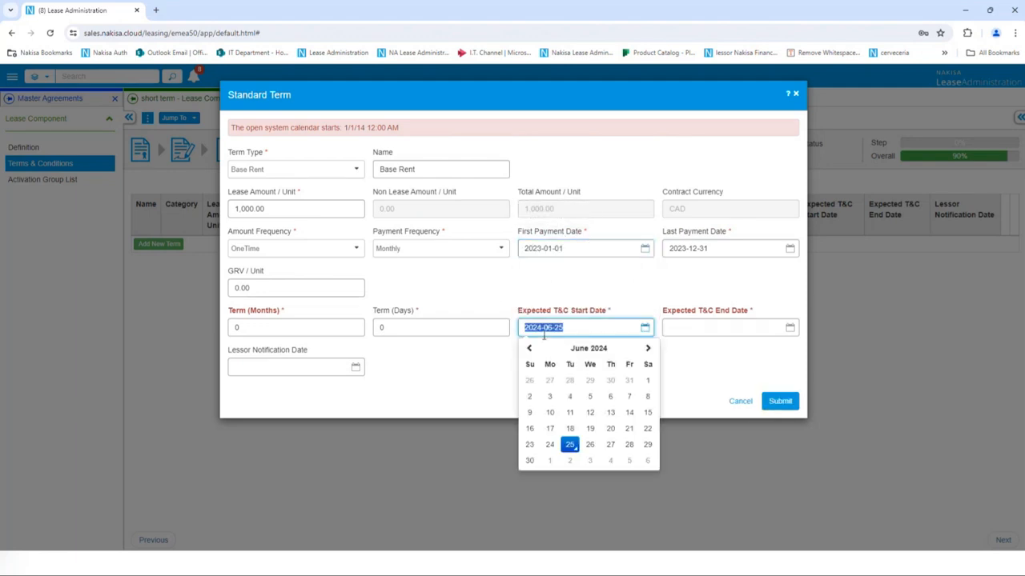
{"action": "key", "text": "ctrl+v"}
{"action": "left_click", "coordinate": [727, 250]}
{"action": "key", "text": "ctrl+c"}
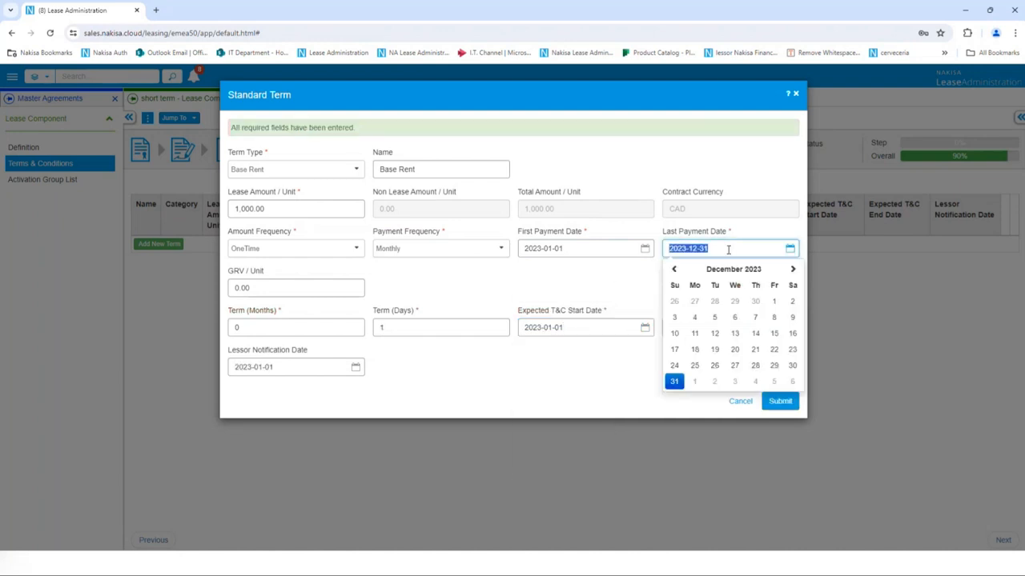
{"action": "key", "text": "Escape"}
{"action": "left_click", "coordinate": [710, 326]}
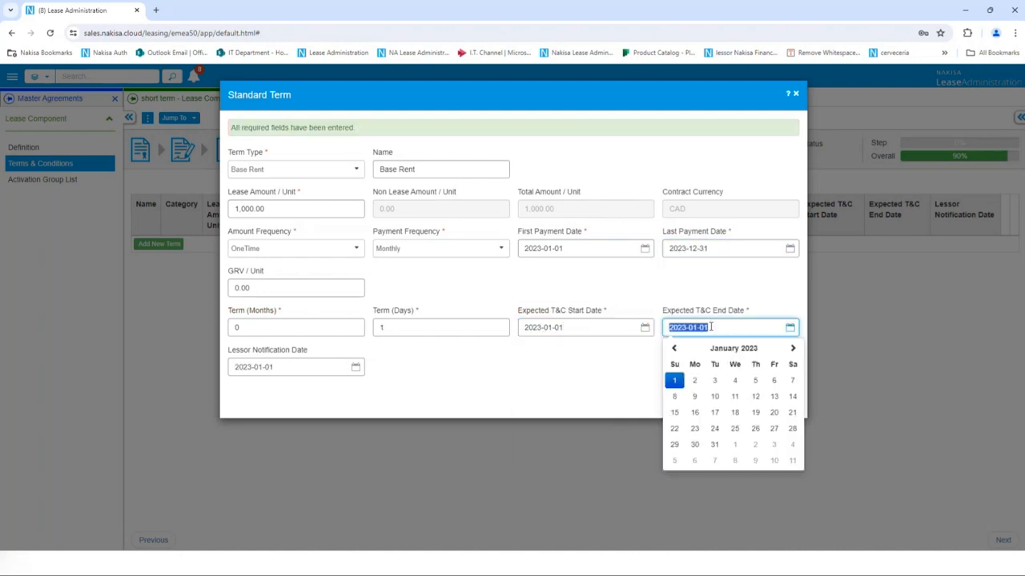
{"action": "key", "text": "ctrl+v"}
{"action": "left_click", "coordinate": [613, 379]}
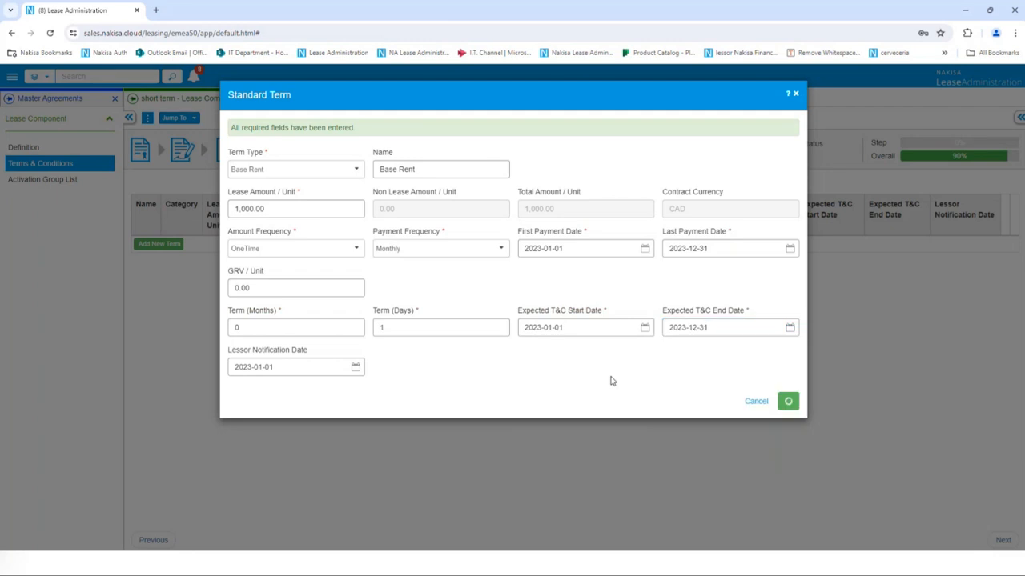
{"action": "left_click", "coordinate": [778, 403]}
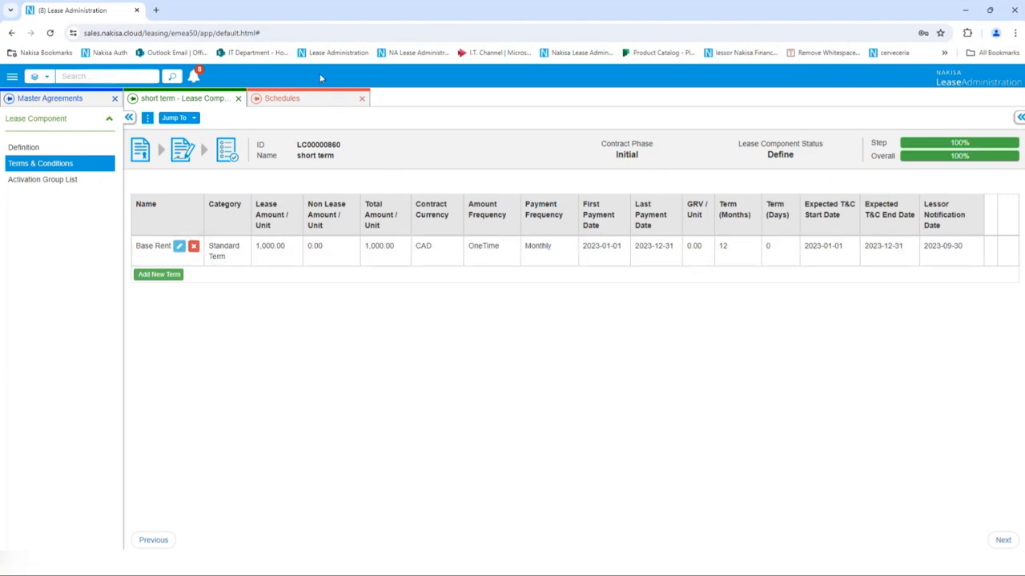
- Return to the short term lease contract, send it to approval and approve it
{"action": "left_click", "coordinate": [178, 118]}
{"action": "left_click", "coordinate": [229, 159]}
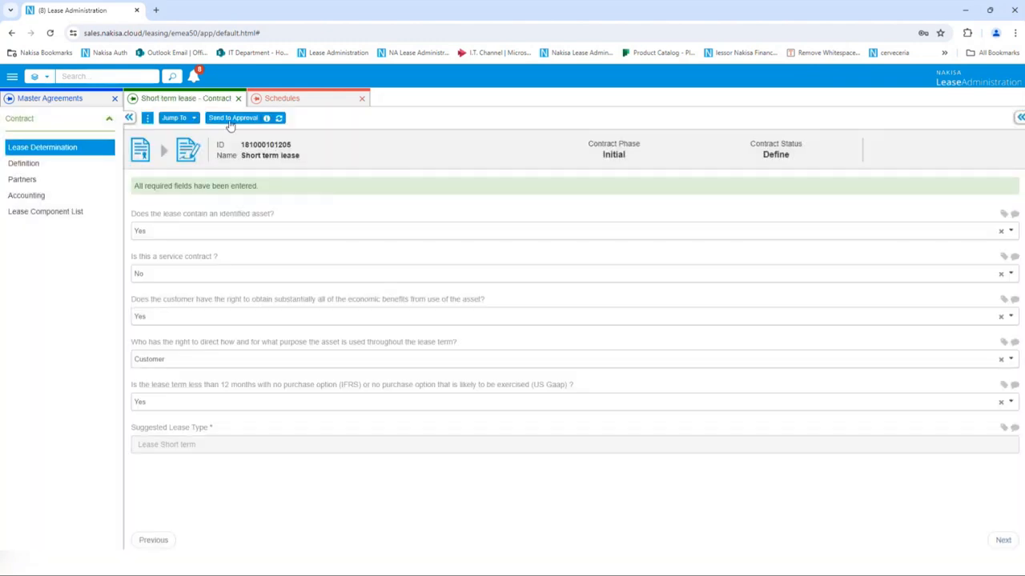
{"action": "left_click", "coordinate": [230, 119]}
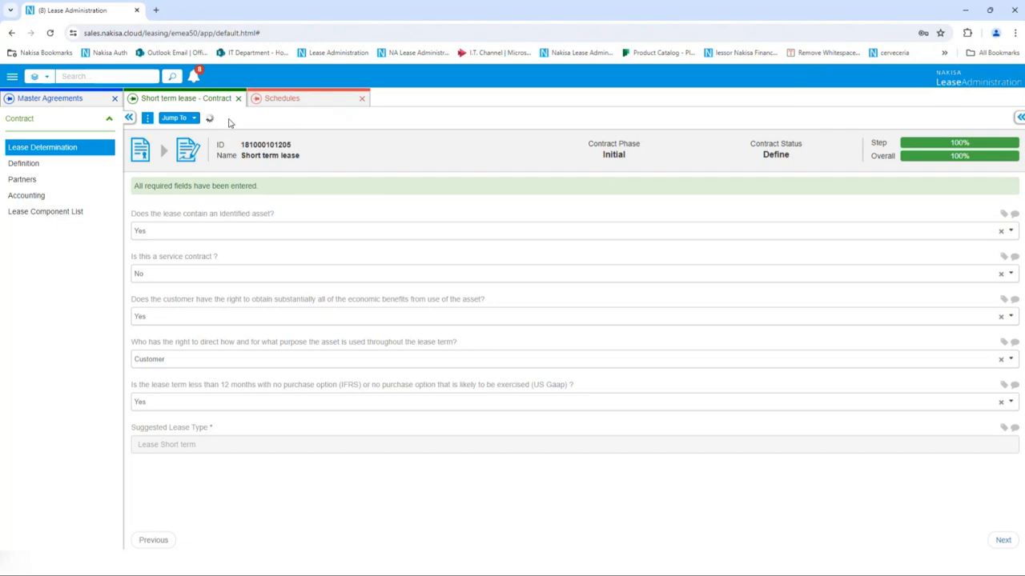
{"action": "left_click", "coordinate": [217, 122]}
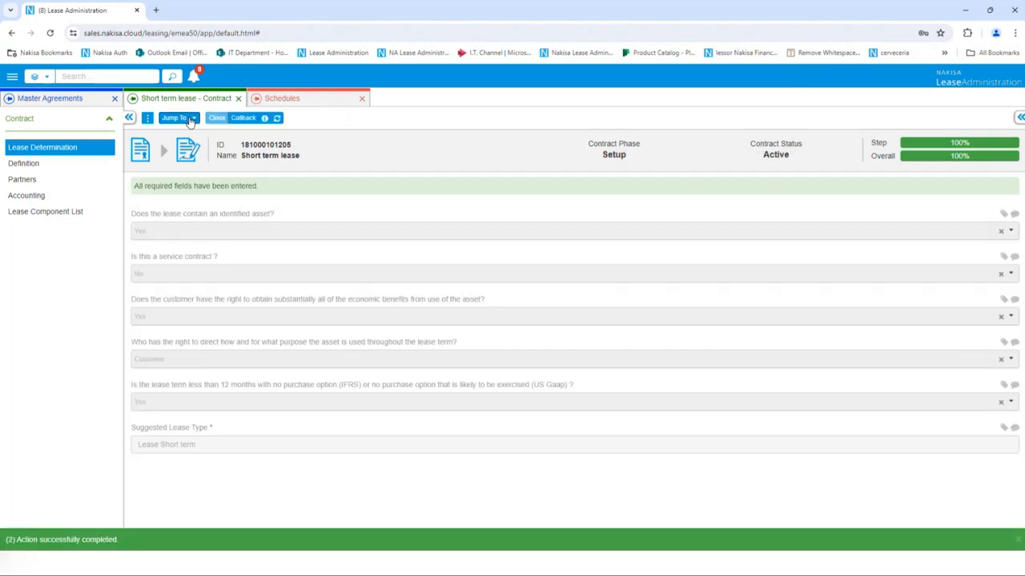
- Open the contract's "short term" activation group
{"action": "left_click", "coordinate": [190, 120]}
{"action": "left_click", "coordinate": [248, 184]}
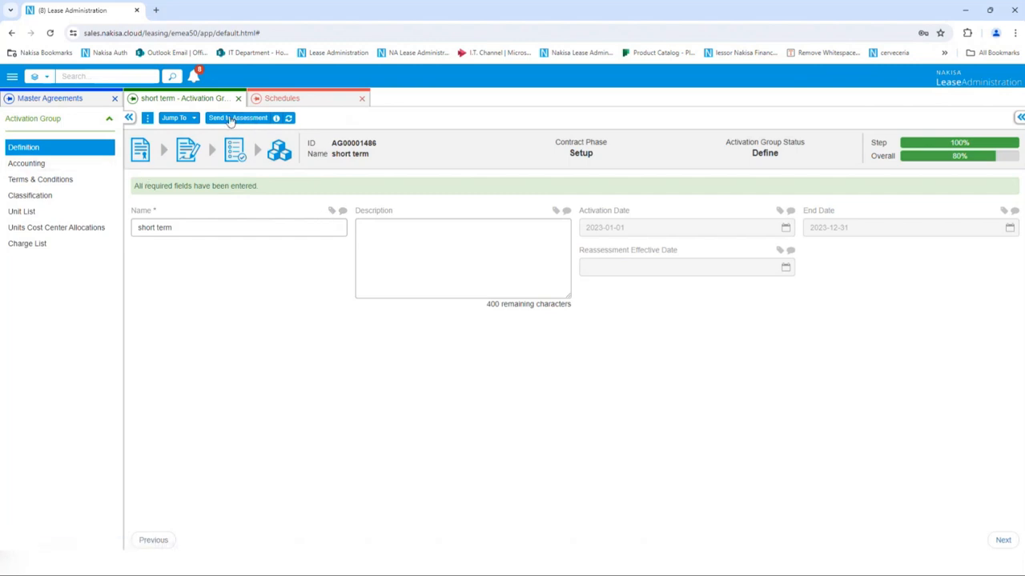
- Send the short term activation group to assessment, approve it and confirm its Short Term classification
{"action": "left_click", "coordinate": [229, 121]}
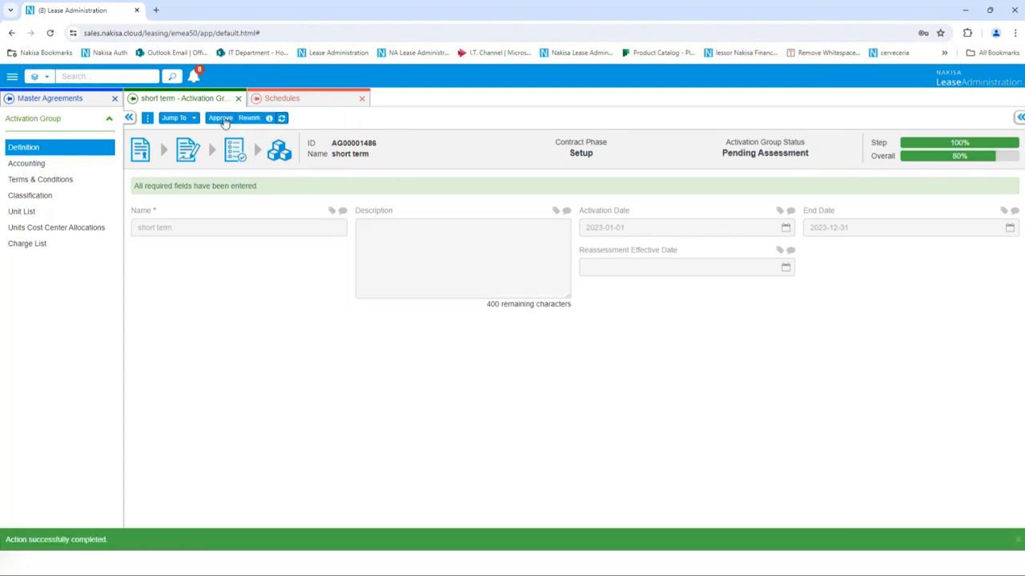
{"action": "left_click", "coordinate": [223, 119]}
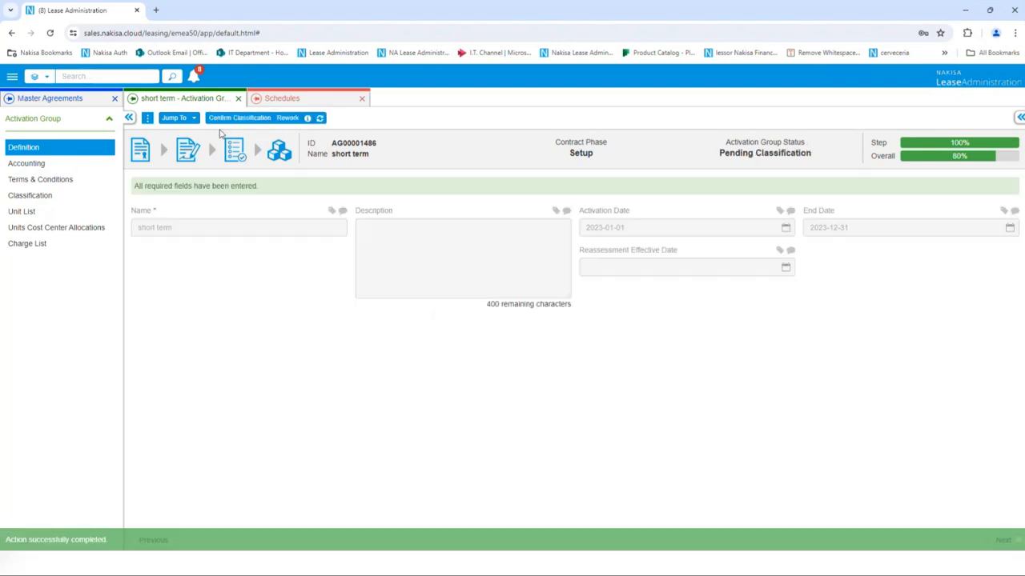
{"action": "left_click", "coordinate": [102, 196]}
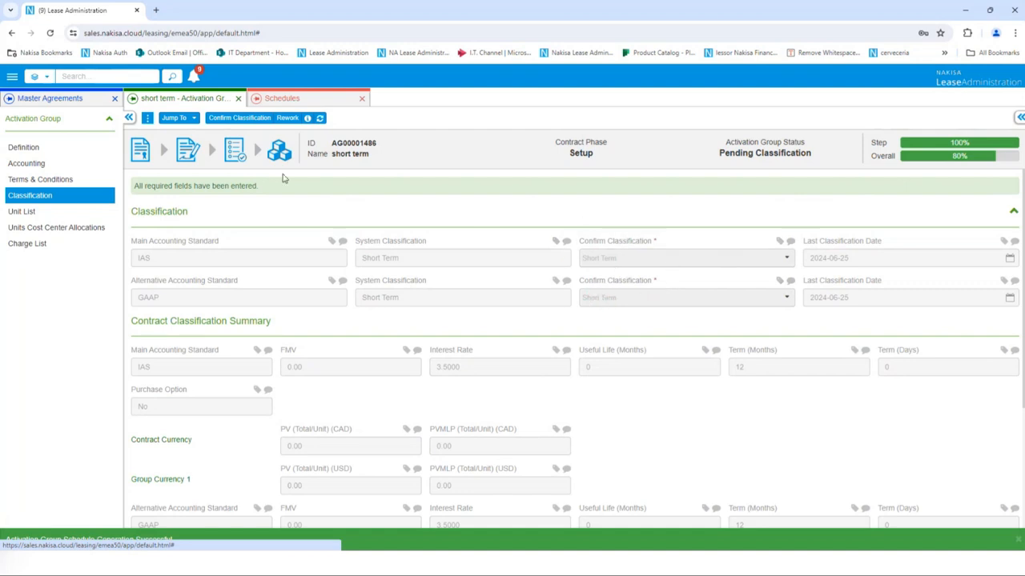
{"action": "left_click", "coordinate": [237, 120]}
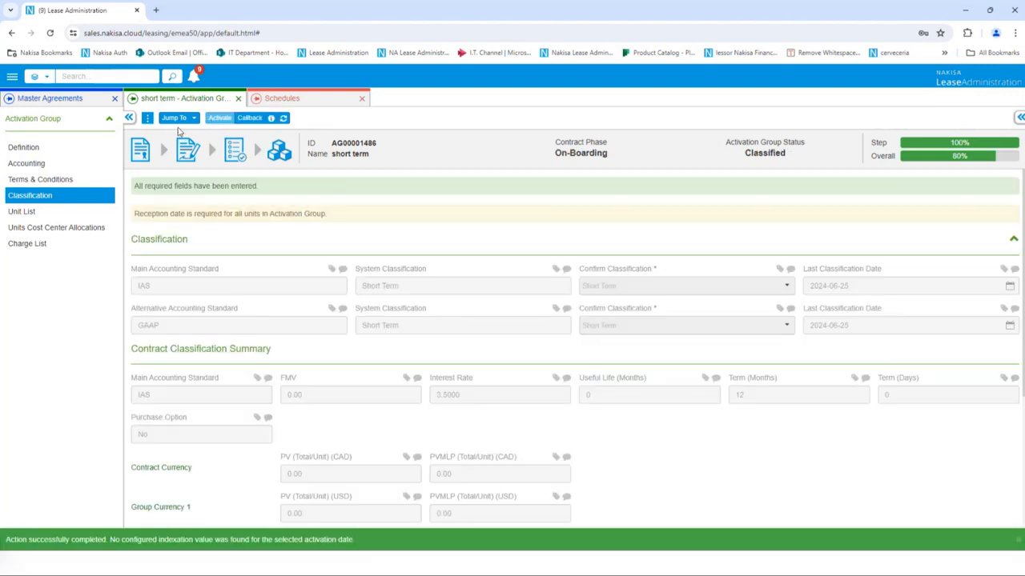
- Set the activation group's reception date to 2023-01-01 and activate the group with activation date 2023-01-01
{"action": "left_click", "coordinate": [148, 118]}
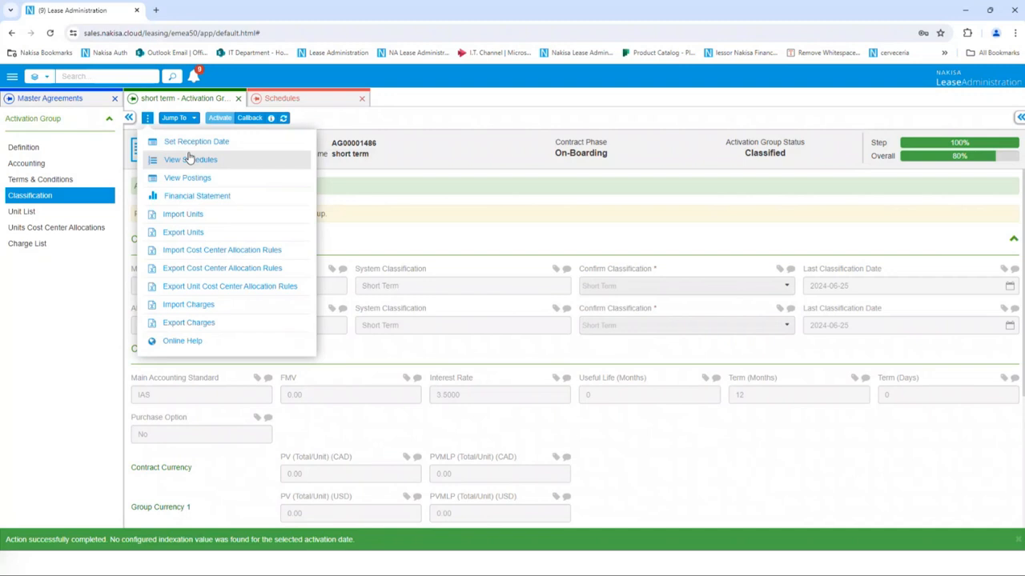
{"action": "left_click", "coordinate": [190, 149]}
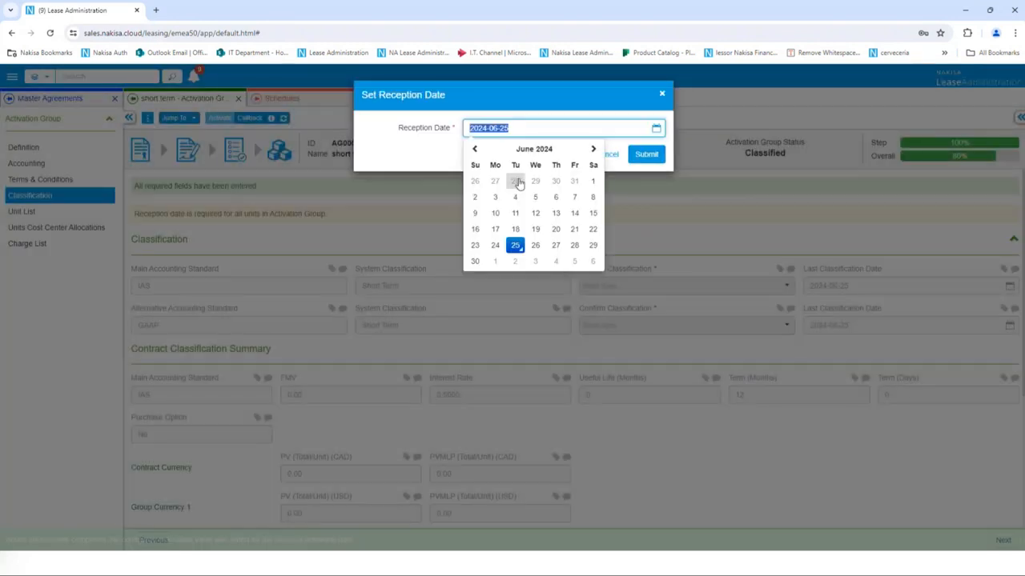
{"action": "left_click", "coordinate": [534, 149]}
{"action": "left_click", "coordinate": [474, 149]}
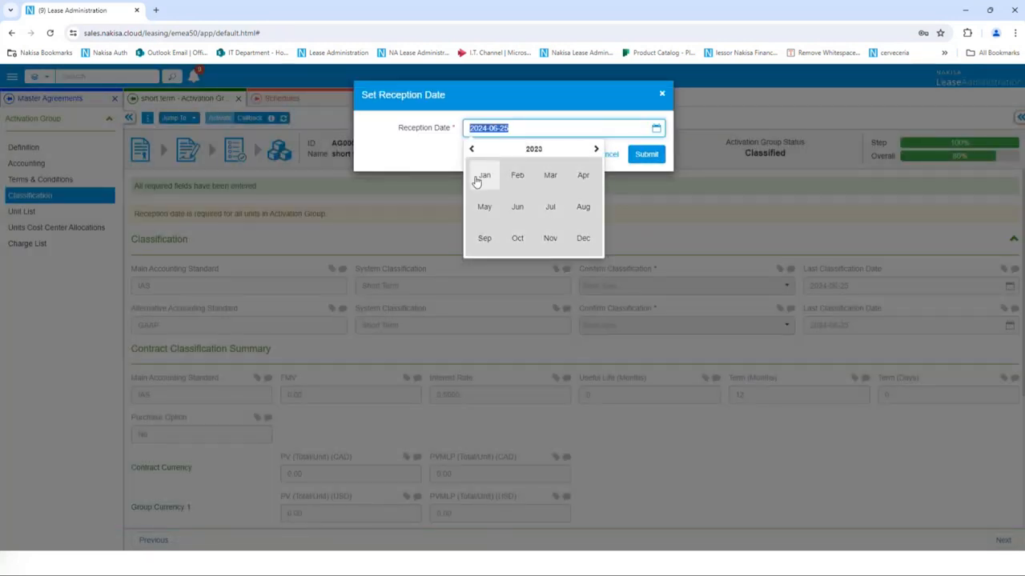
{"action": "left_click", "coordinate": [478, 174]}
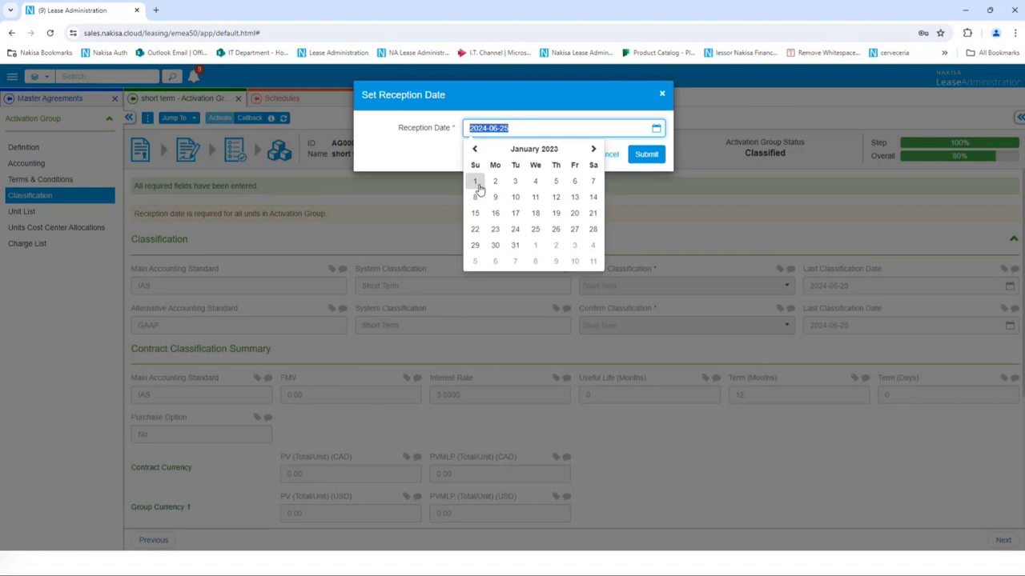
{"action": "left_click", "coordinate": [475, 182]}
{"action": "left_click", "coordinate": [648, 154]}
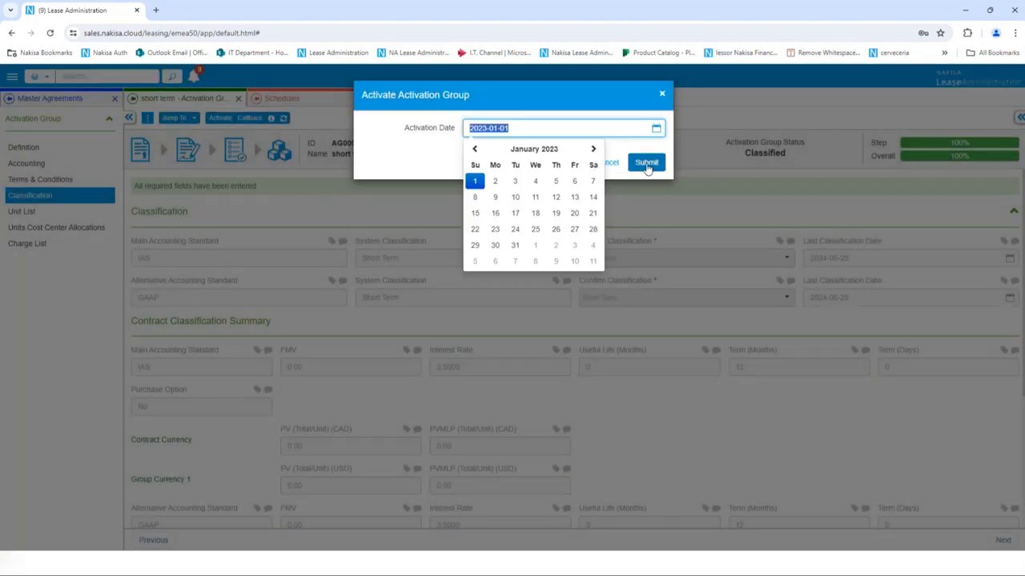
{"action": "left_click", "coordinate": [648, 163]}
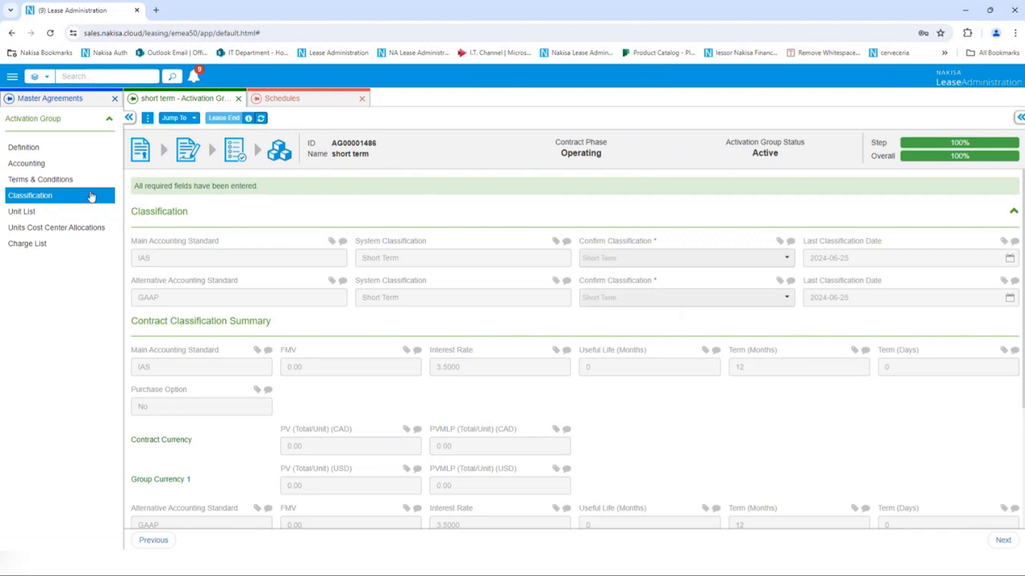
- Check the activation group's unit list and open its schedules
{"action": "left_click", "coordinate": [59, 212]}
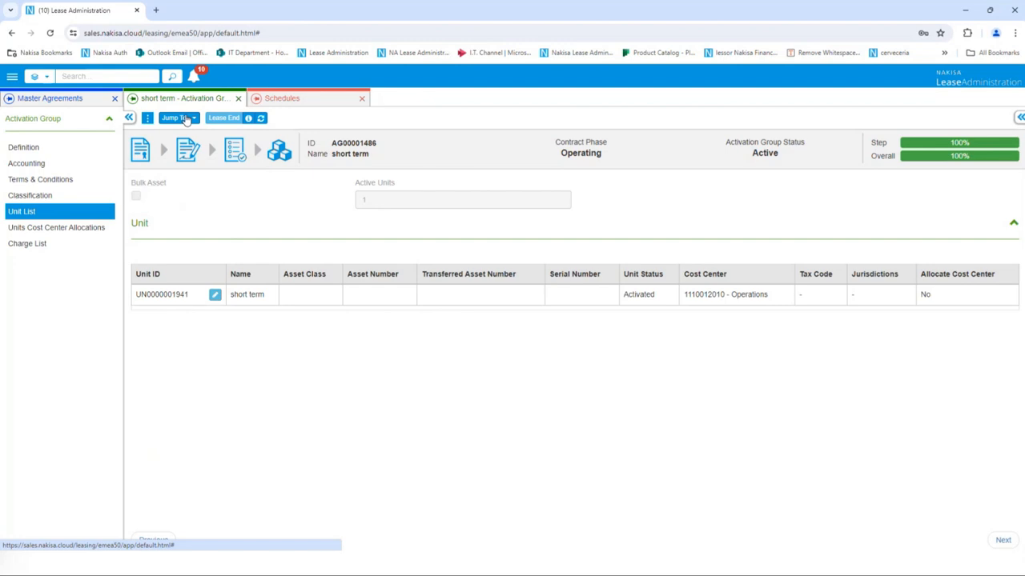
{"action": "left_click", "coordinate": [148, 118]}
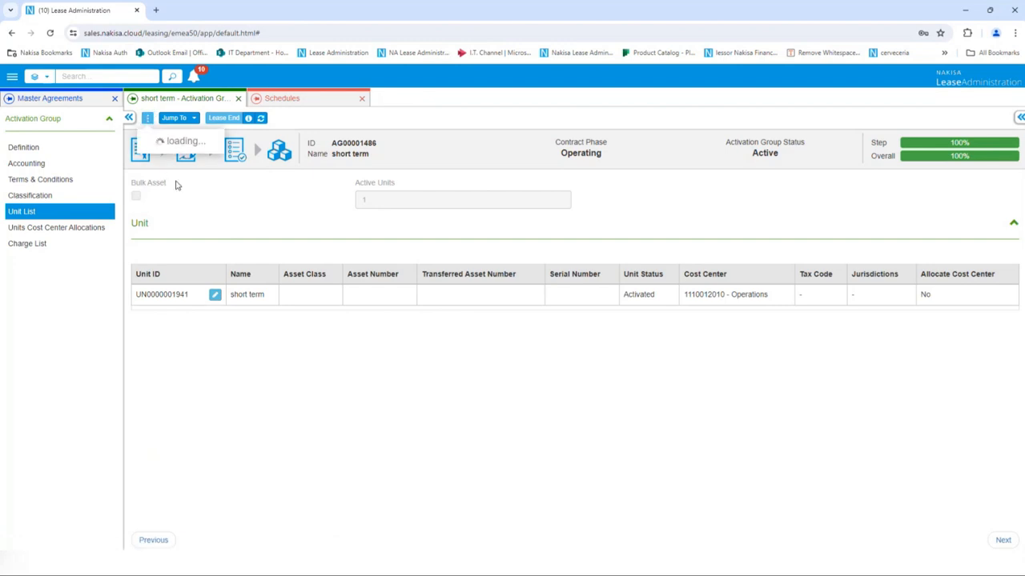
{"action": "left_click", "coordinate": [192, 160]}
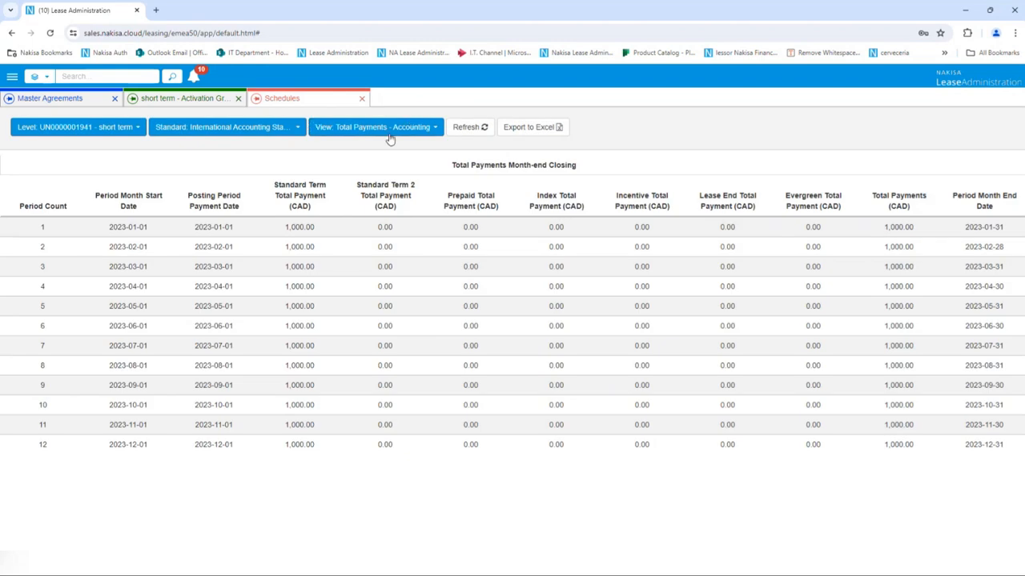
- Review the short term unit's schedule across all columns, including the ROU asset figures, and in the Postings view
{"action": "left_click", "coordinate": [389, 129]}
{"action": "left_click", "coordinate": [357, 234]}
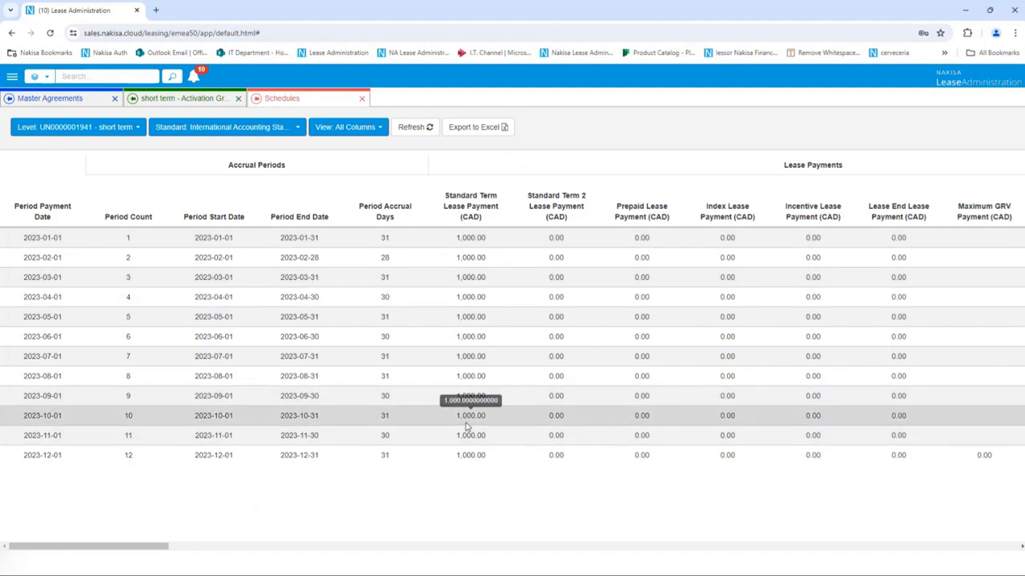
{"action": "left_click_drag", "start_coordinate": [165, 547], "coordinate": [1015, 505]}
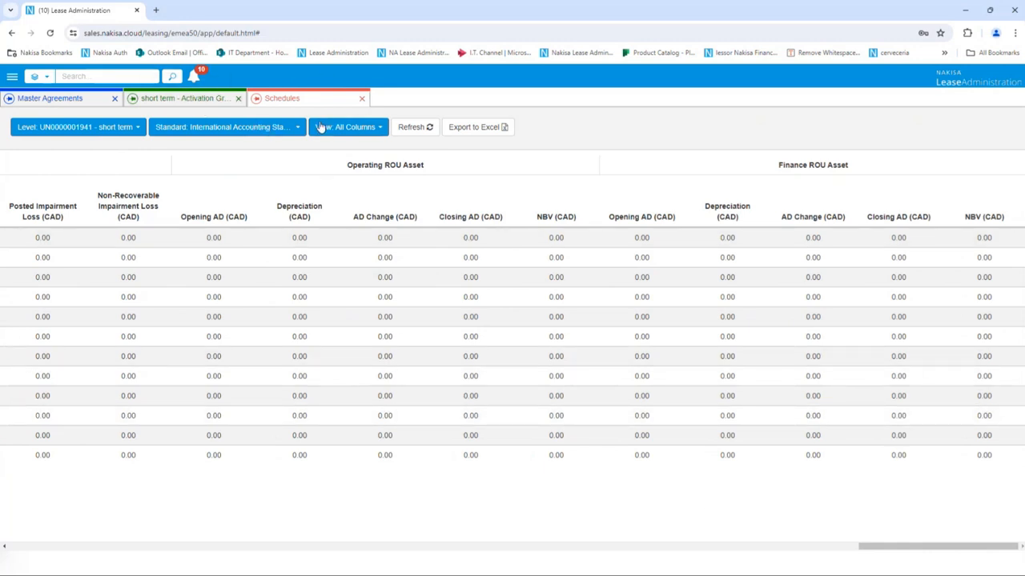
{"action": "left_click", "coordinate": [348, 129]}
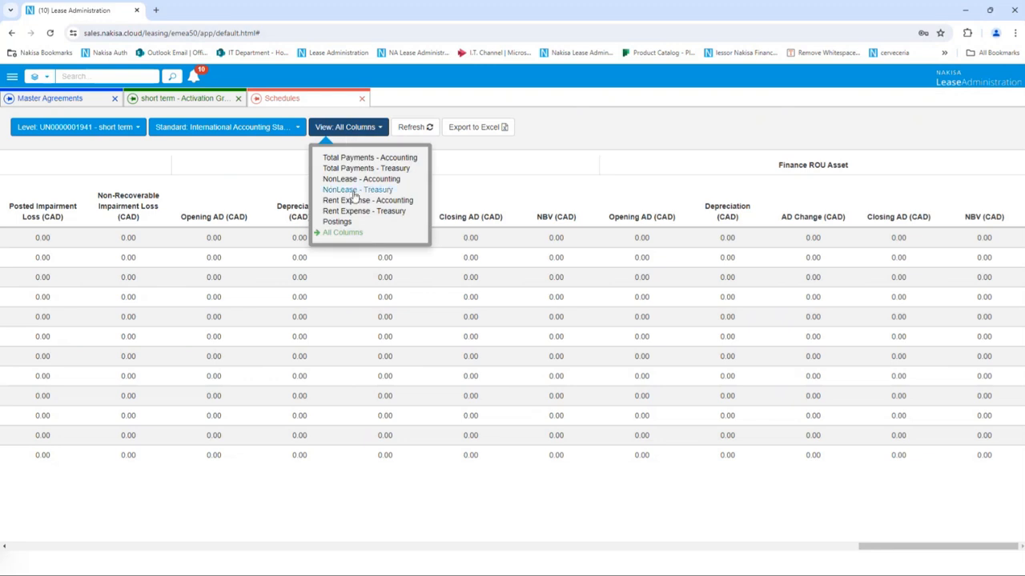
{"action": "left_click", "coordinate": [348, 224]}
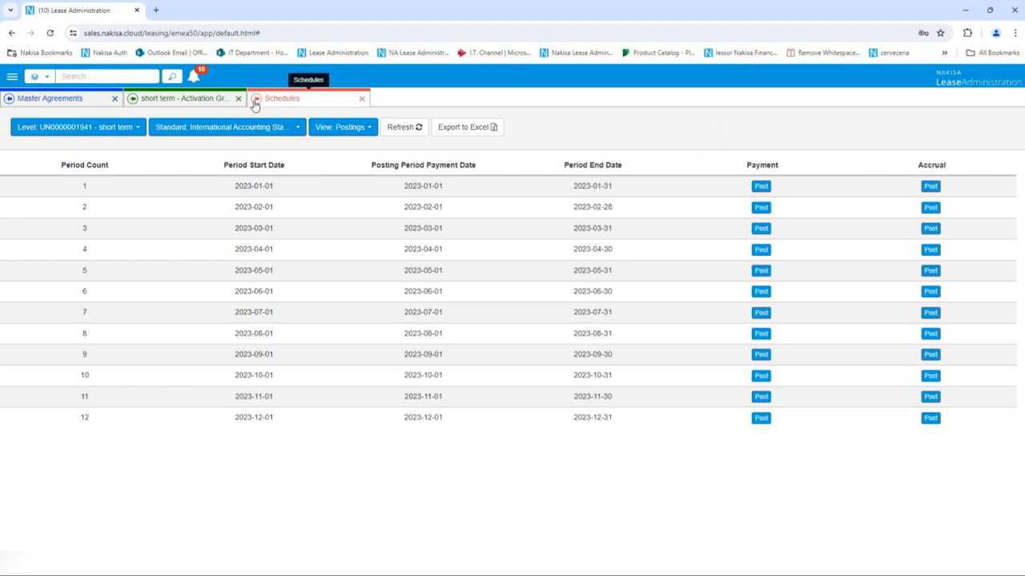
- Return from the schedules to the parent master agreement SK Tests June 2
{"action": "left_click", "coordinate": [169, 102]}
{"action": "left_click", "coordinate": [174, 118]}
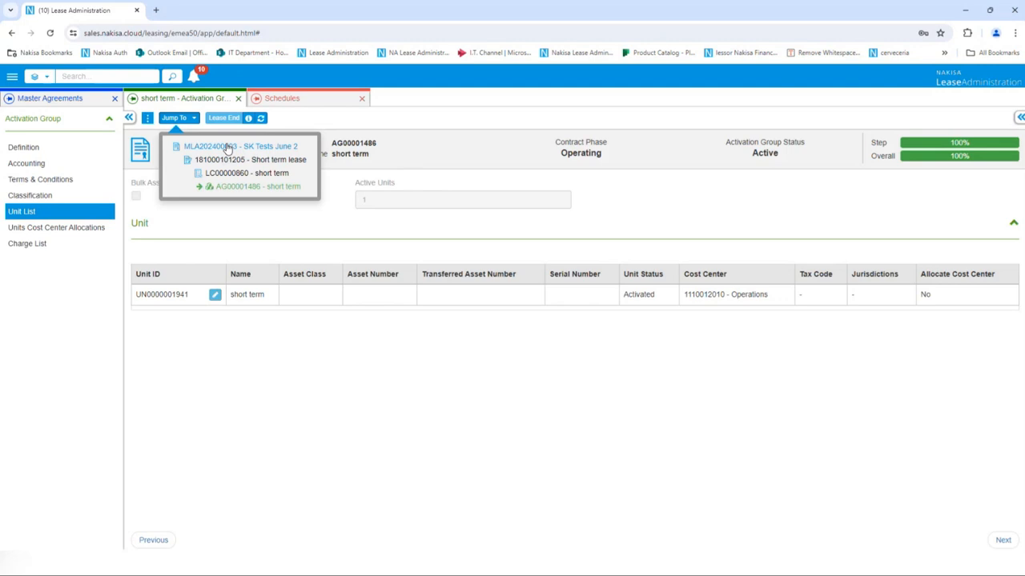
{"action": "left_click", "coordinate": [227, 148]}
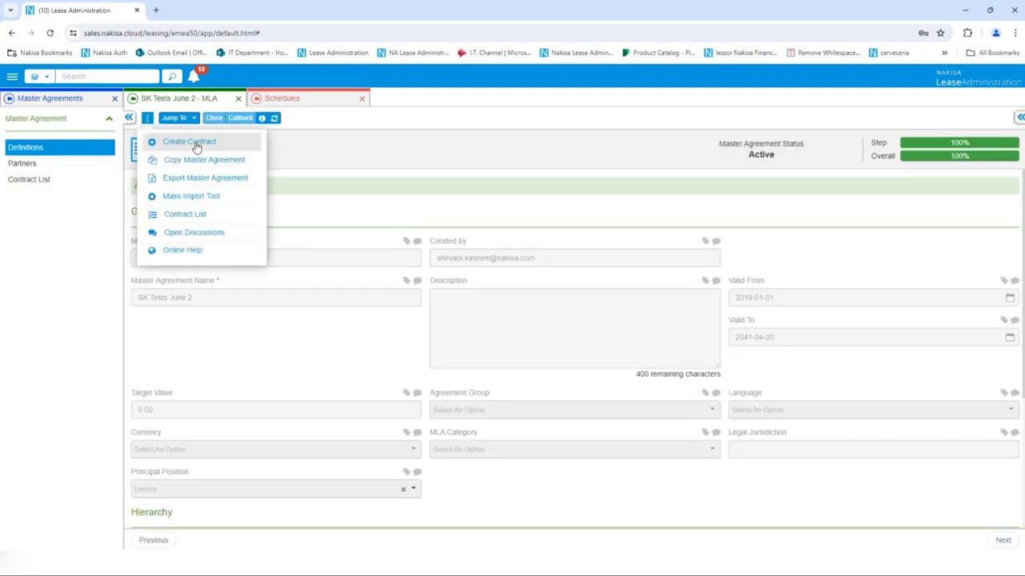
- Create a contract named "Low value" under the master agreement for year 2023 and company D111 - Canada - Disconnected
{"action": "left_click", "coordinate": [190, 140]}
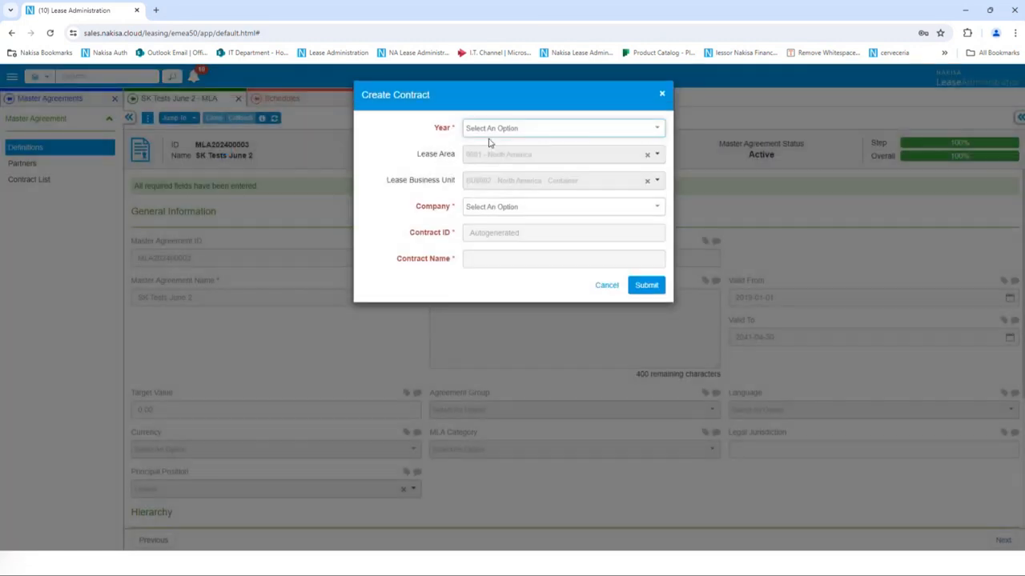
{"action": "left_click", "coordinate": [507, 130]}
{"action": "left_click", "coordinate": [515, 174]}
{"action": "left_click", "coordinate": [509, 209]}
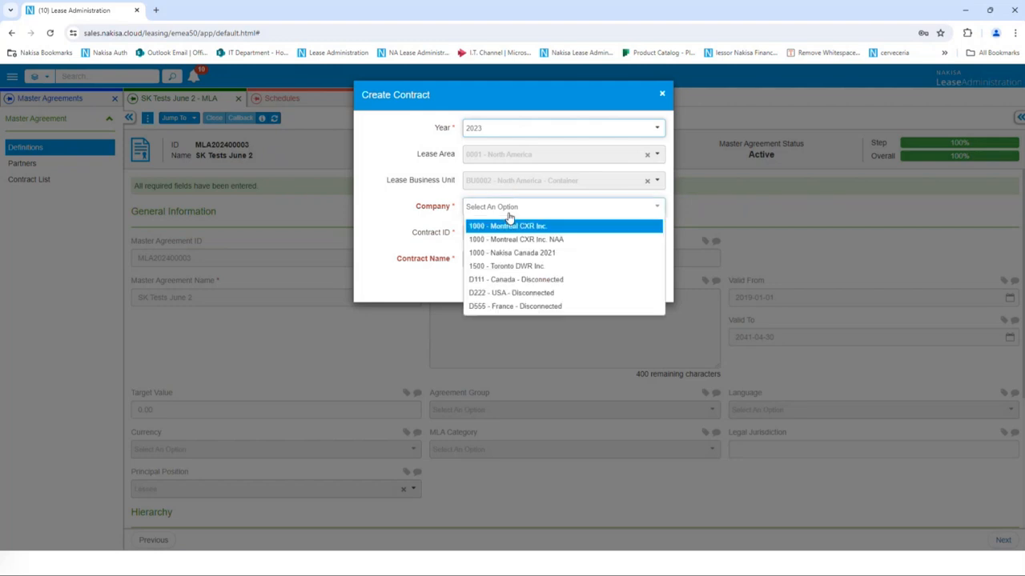
{"action": "left_click", "coordinate": [521, 281]}
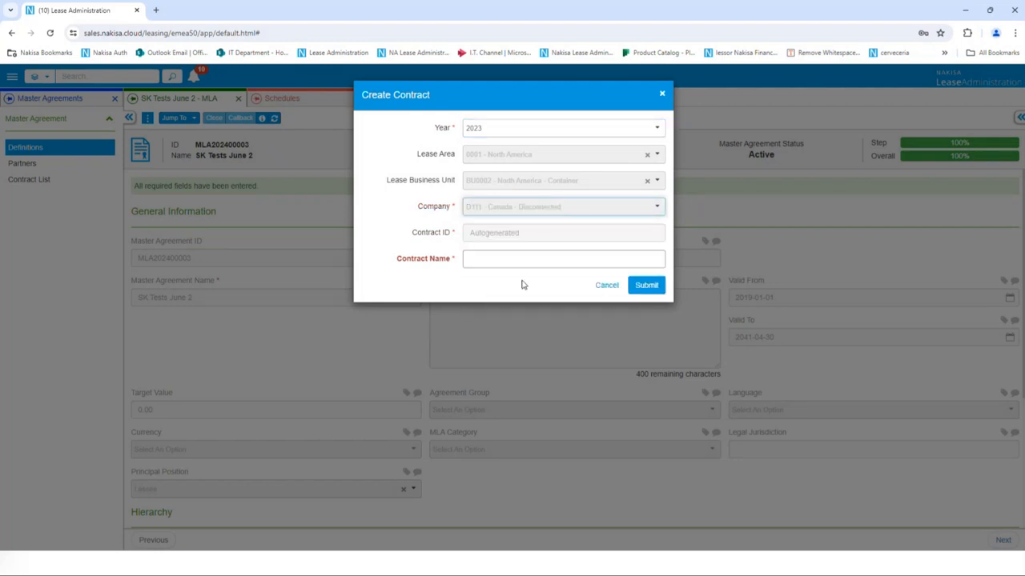
{"action": "left_click", "coordinate": [515, 261]}
{"action": "type", "text": "Low value"}
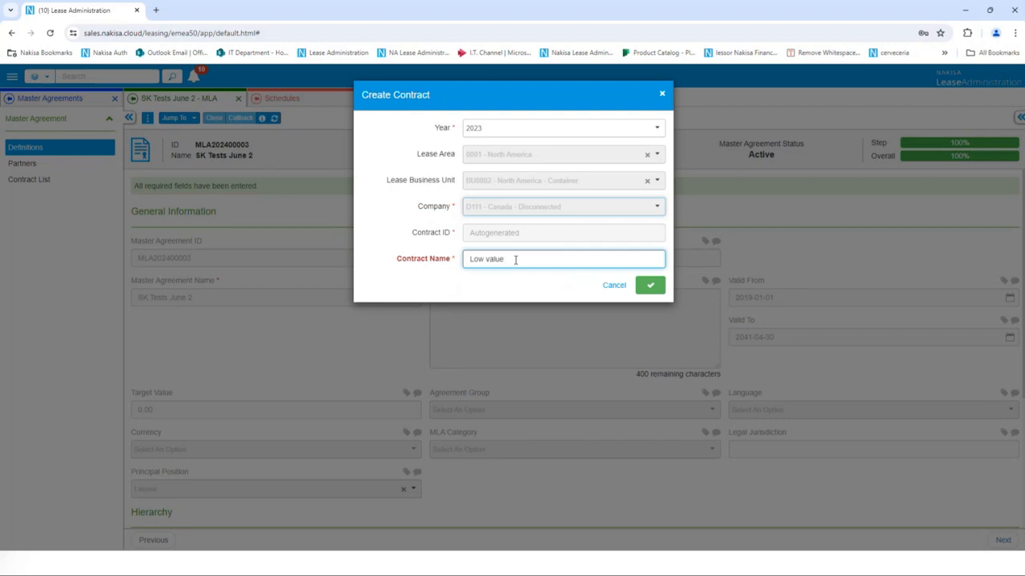
{"action": "left_click", "coordinate": [651, 285]}
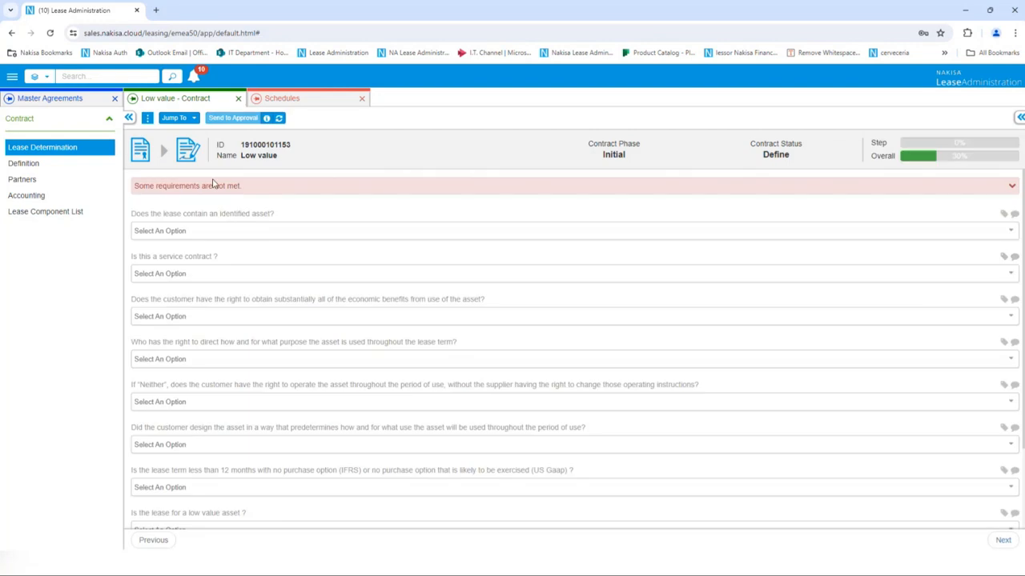
- In the lease determination, answer No to containing an identified asset and No to being a service contract
{"action": "left_click", "coordinate": [221, 230]}
{"action": "left_click", "coordinate": [211, 251]}
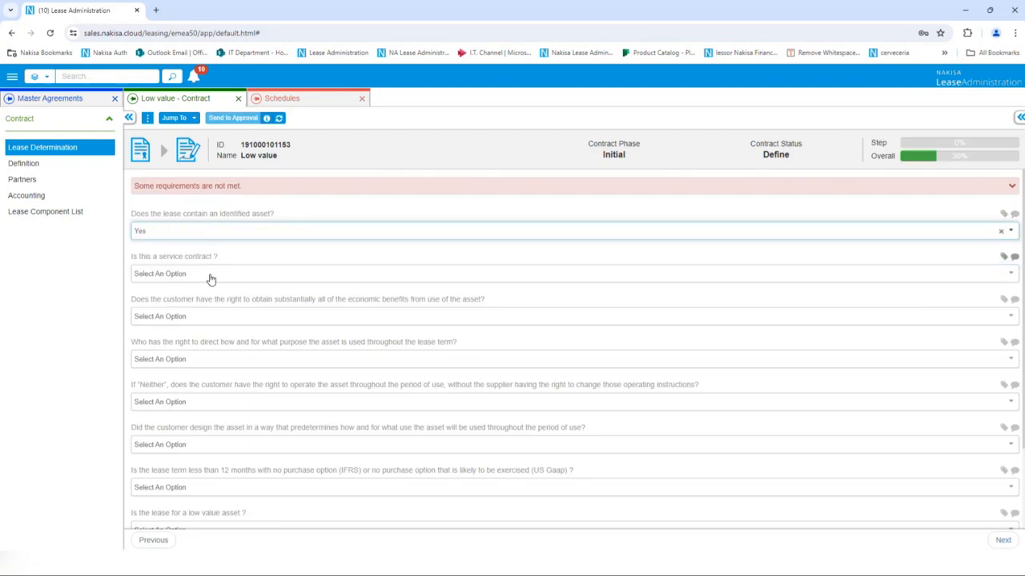
{"action": "left_click", "coordinate": [211, 233]}
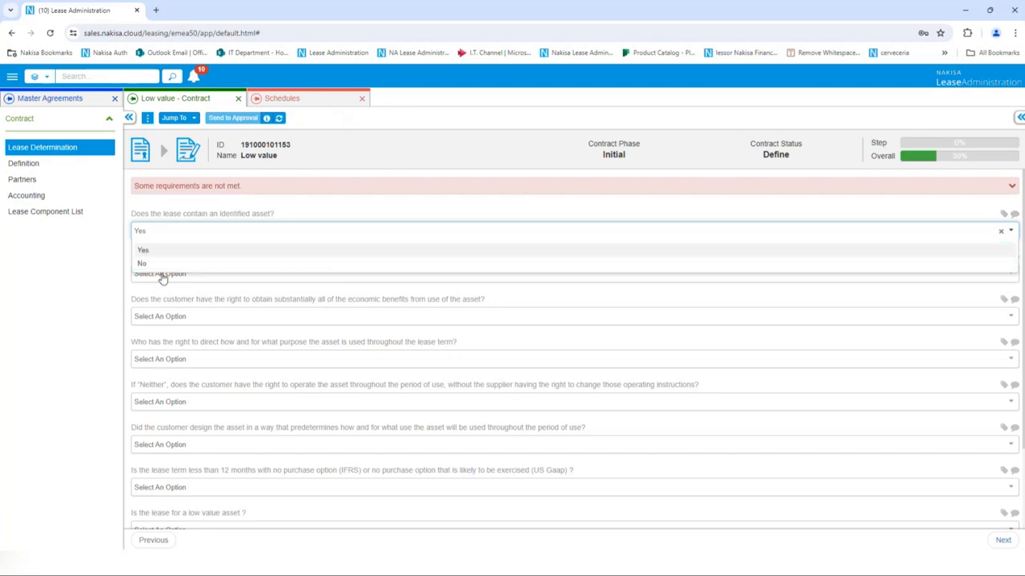
{"action": "scroll", "coordinate": [383, 417], "scroll_direction": "down", "scroll_amount": 1}
{"action": "scroll", "coordinate": [258, 457], "scroll_direction": "down", "scroll_amount": 1}
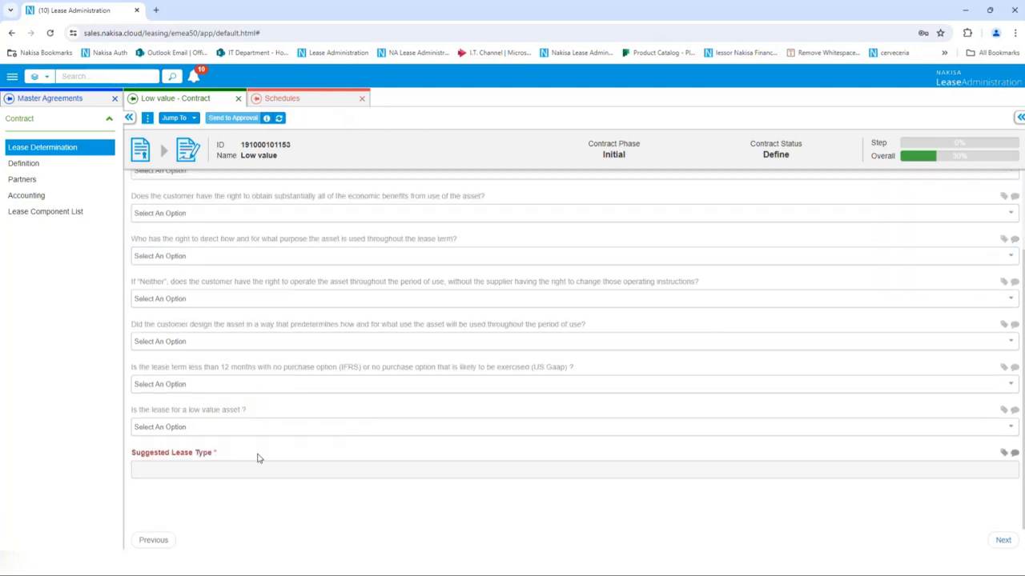
{"action": "scroll", "coordinate": [383, 402], "scroll_direction": "up", "scroll_amount": 2}
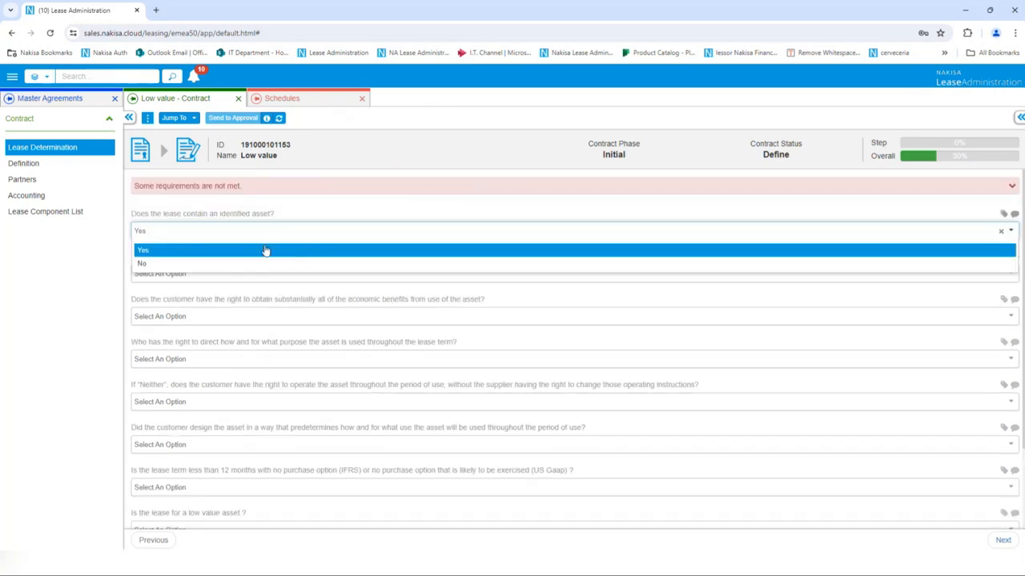
{"action": "left_click", "coordinate": [188, 265]}
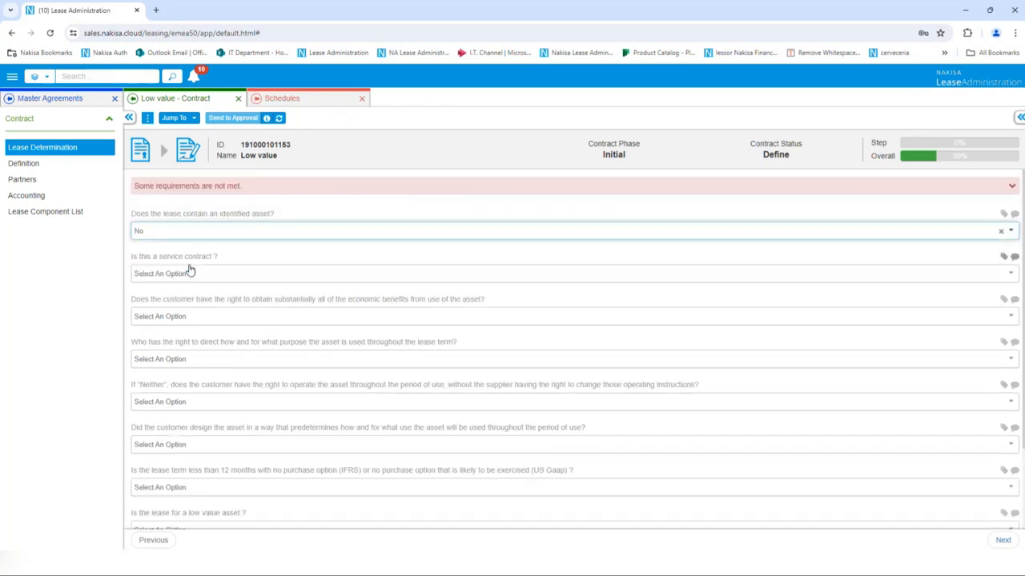
{"action": "left_click", "coordinate": [219, 274]}
{"action": "left_click", "coordinate": [220, 306]}
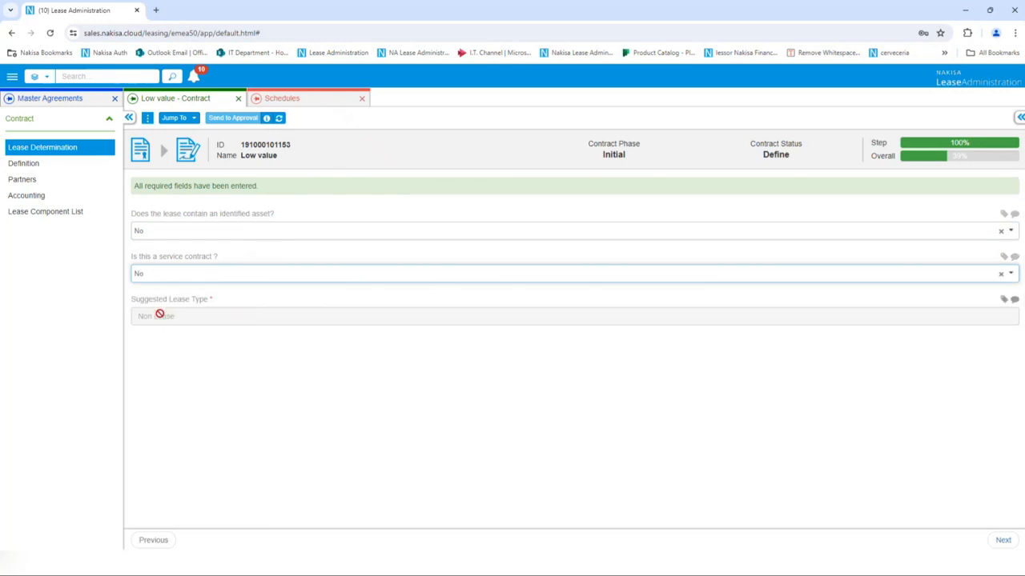
- Set the contract's lease type to 04 - Lease Low value, recheck the lease determination answers and return to the definition
{"action": "left_click", "coordinate": [25, 165]}
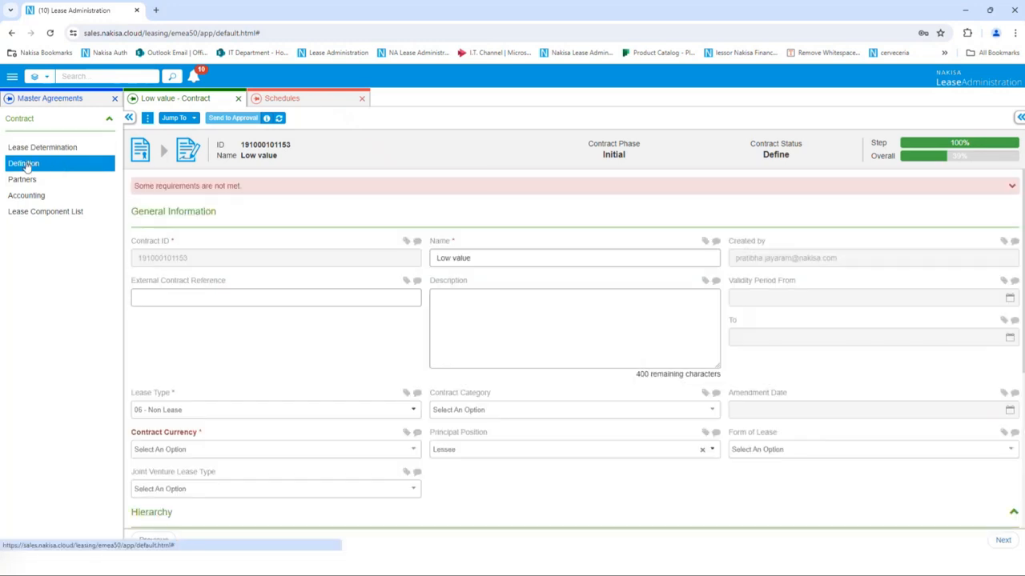
{"action": "left_click", "coordinate": [192, 413]}
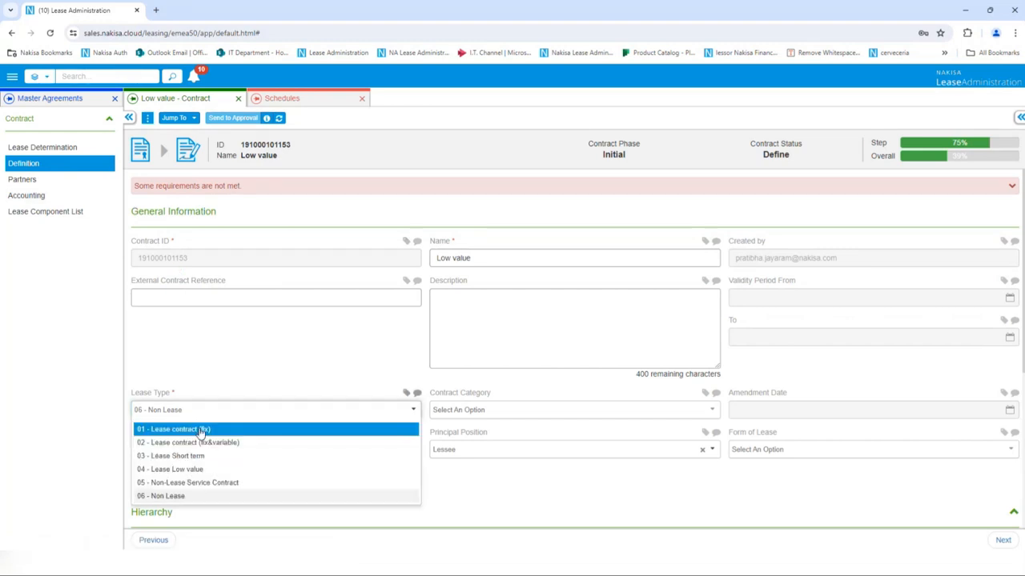
{"action": "left_click", "coordinate": [170, 472]}
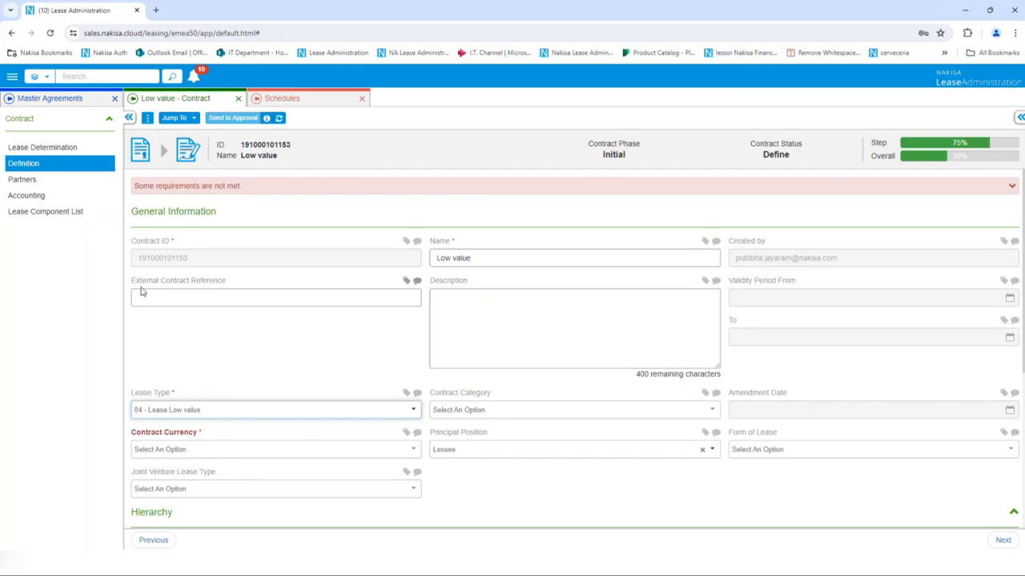
{"action": "left_click", "coordinate": [38, 154]}
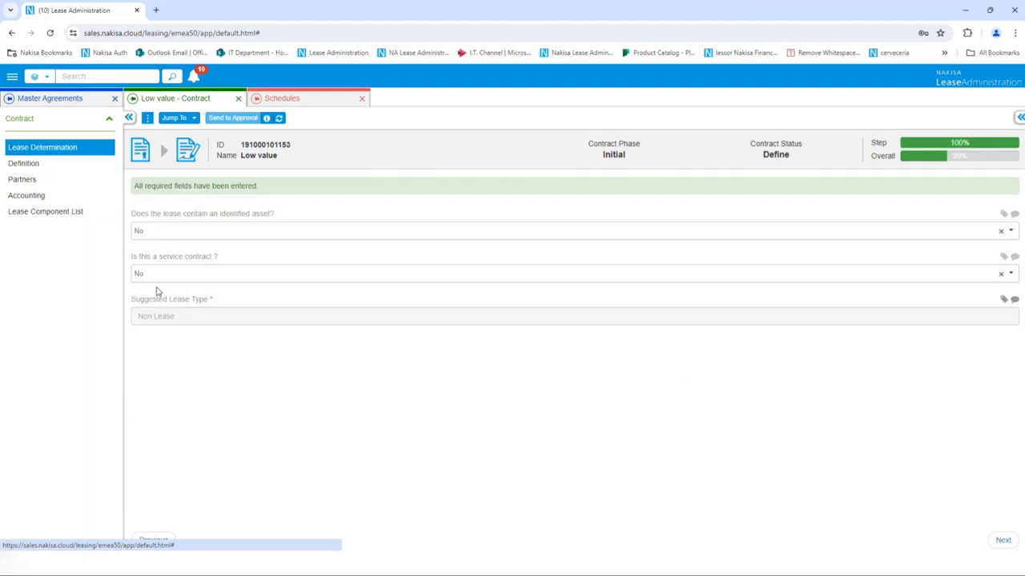
{"action": "left_click", "coordinate": [84, 165]}
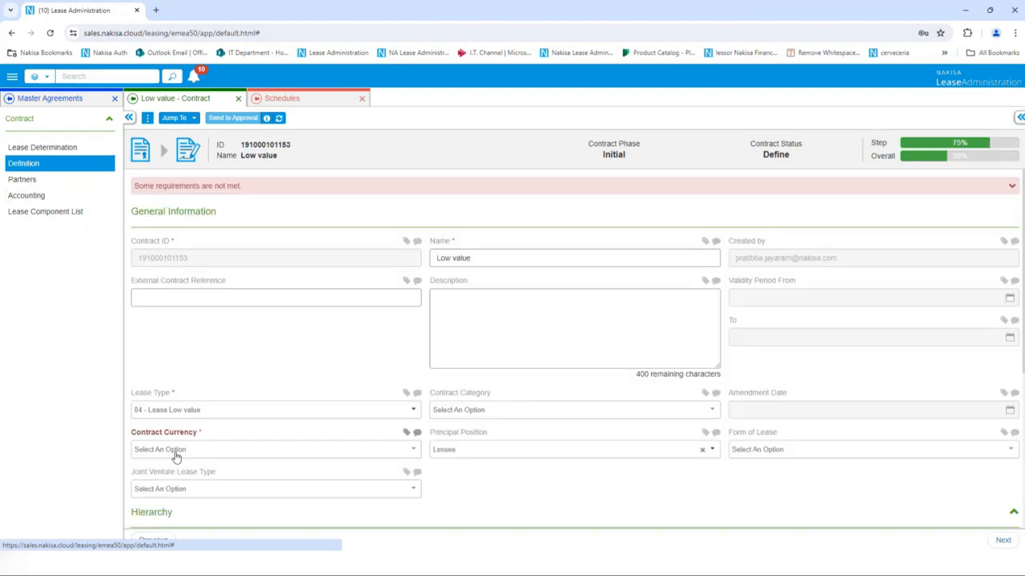
- Set the contract currency of the Low value contract to CAD - Canadian Dollar
{"action": "left_click", "coordinate": [178, 451]}
{"action": "type", "text": "cad"}
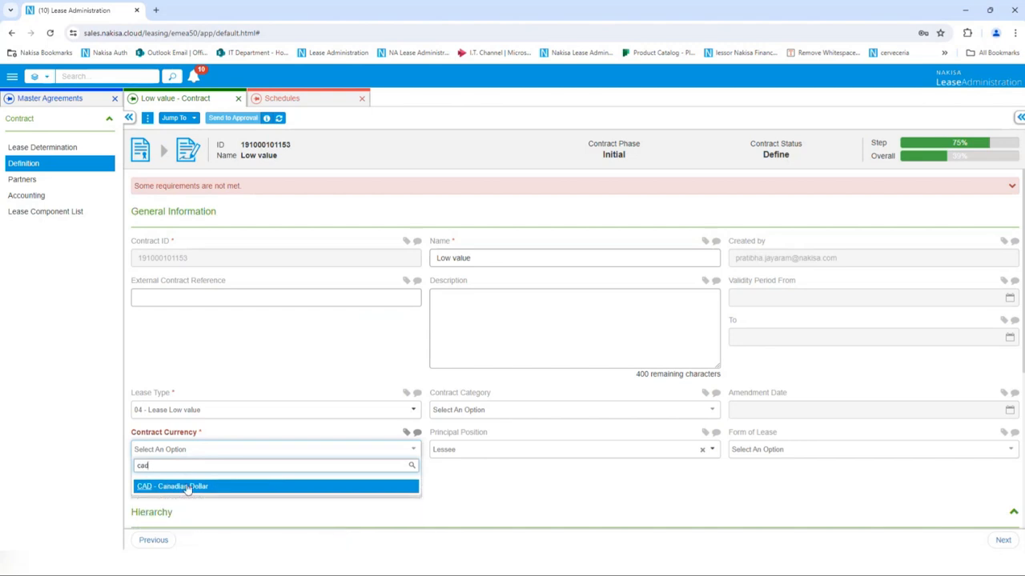
{"action": "left_click", "coordinate": [187, 487]}
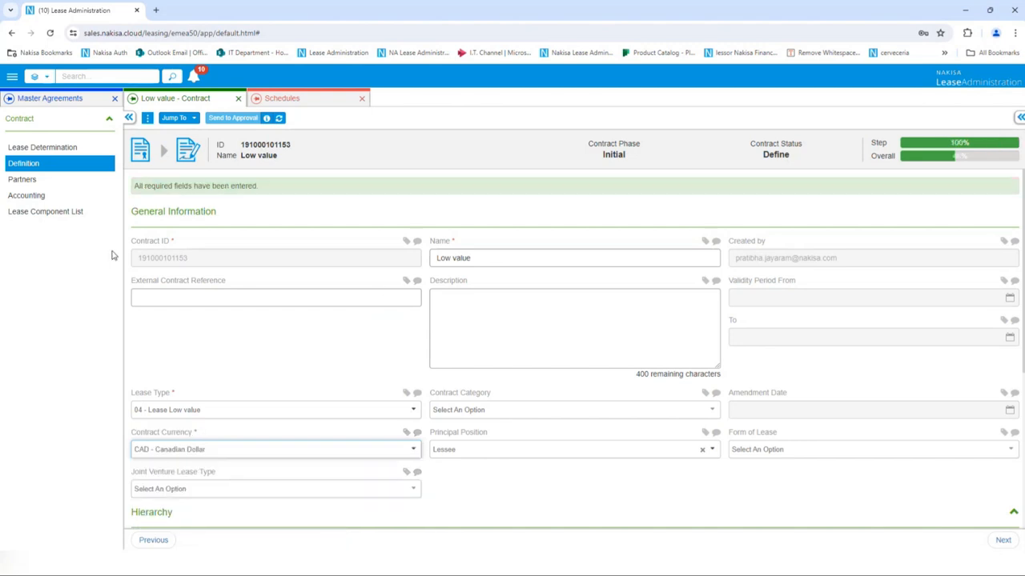
- Add Test PTJ as a partner of the contract with the role Lessor
{"action": "left_click", "coordinate": [39, 179]}
{"action": "left_click", "coordinate": [149, 281]}
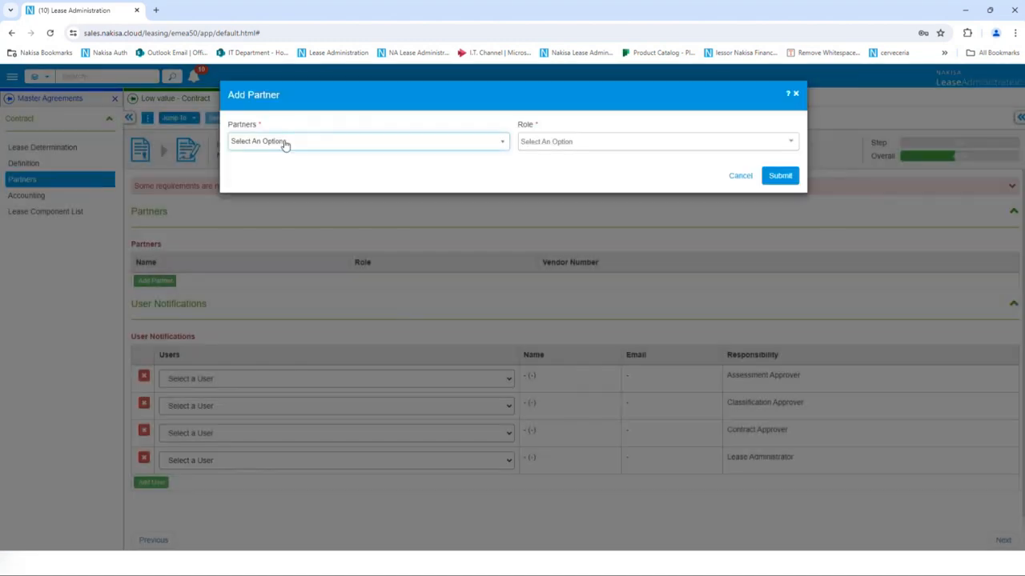
{"action": "left_click", "coordinate": [284, 142]}
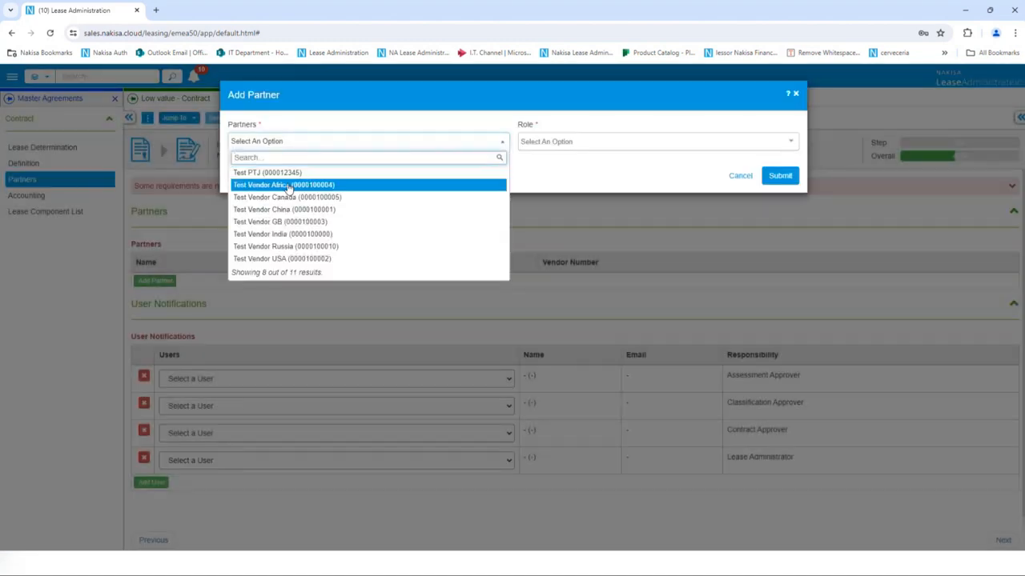
{"action": "left_click", "coordinate": [288, 175]}
{"action": "left_click", "coordinate": [583, 142]}
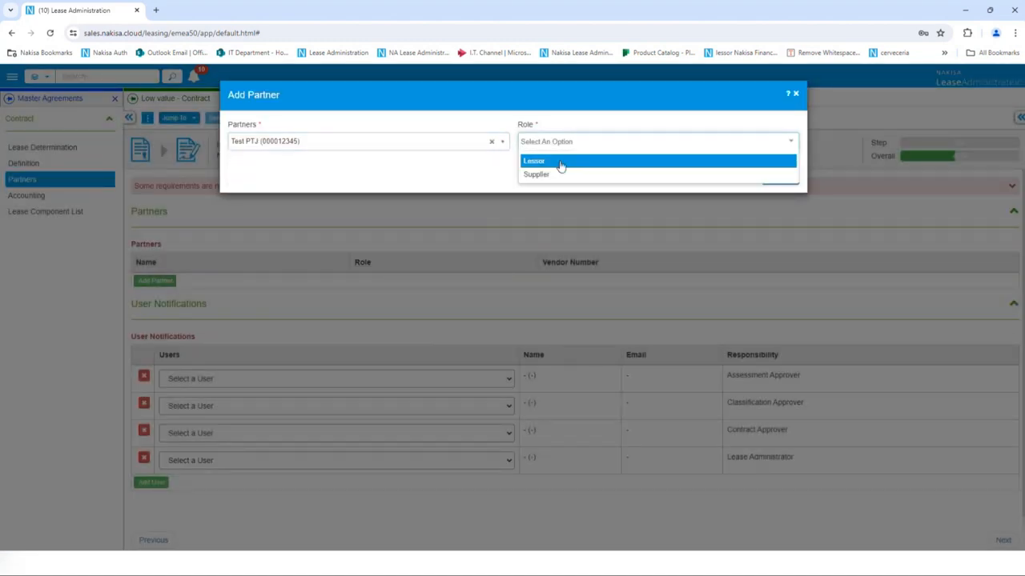
{"action": "left_click", "coordinate": [561, 165]}
{"action": "left_click", "coordinate": [778, 176]}
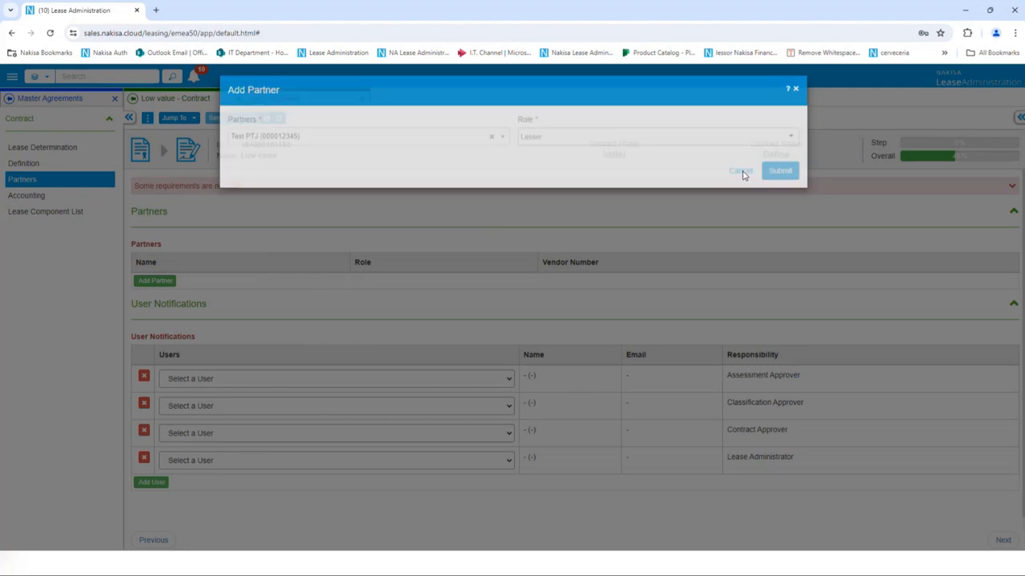
- Assign a different user to each notification responsibility: Assessment Approver, Classification Approver, Contract Approver and Lease Administrator
{"action": "left_click", "coordinate": [316, 400]}
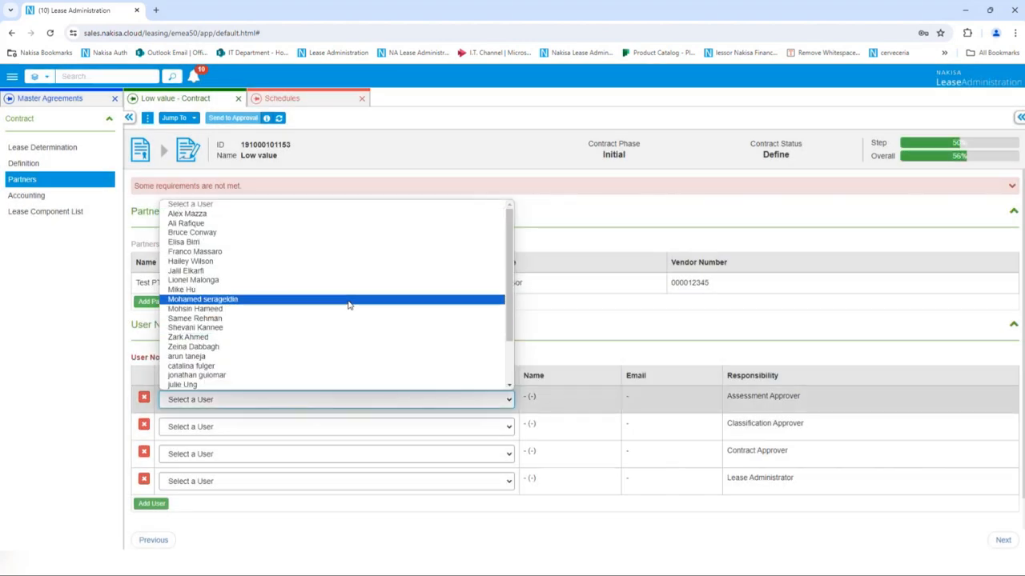
{"action": "left_click", "coordinate": [348, 302]}
{"action": "left_click", "coordinate": [256, 427]}
{"action": "left_click", "coordinate": [286, 382]}
{"action": "left_click", "coordinate": [253, 454]}
{"action": "left_click", "coordinate": [268, 392]}
{"action": "left_click", "coordinate": [243, 481]}
{"action": "left_click", "coordinate": [192, 412]}
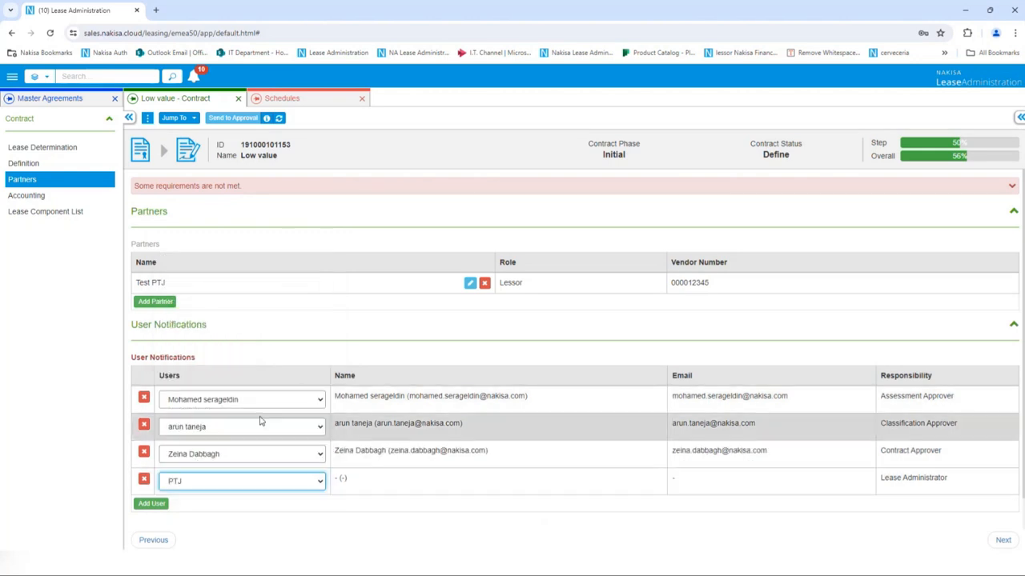
{"action": "left_click", "coordinate": [57, 198]}
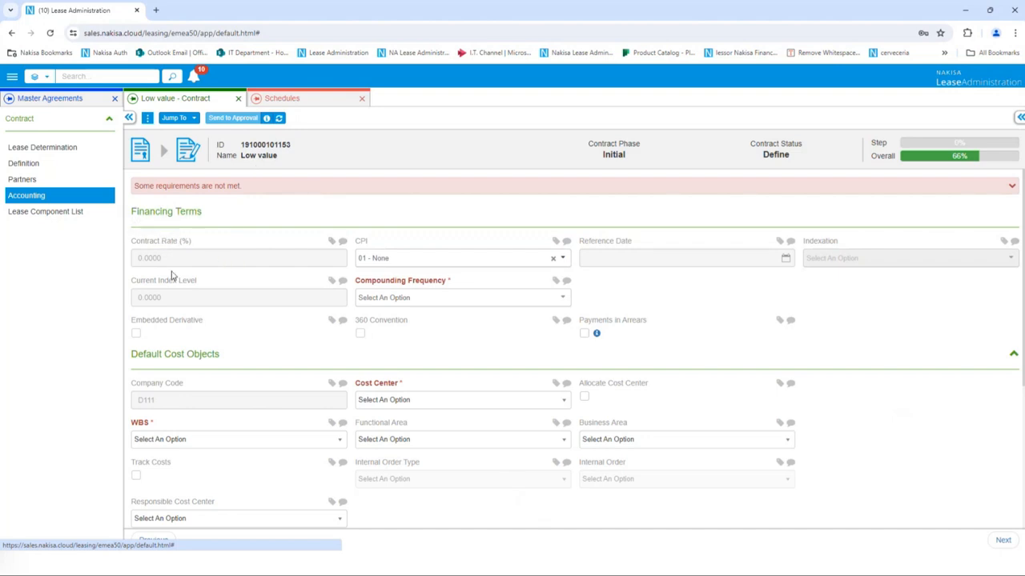
{"action": "left_click", "coordinate": [438, 301]}
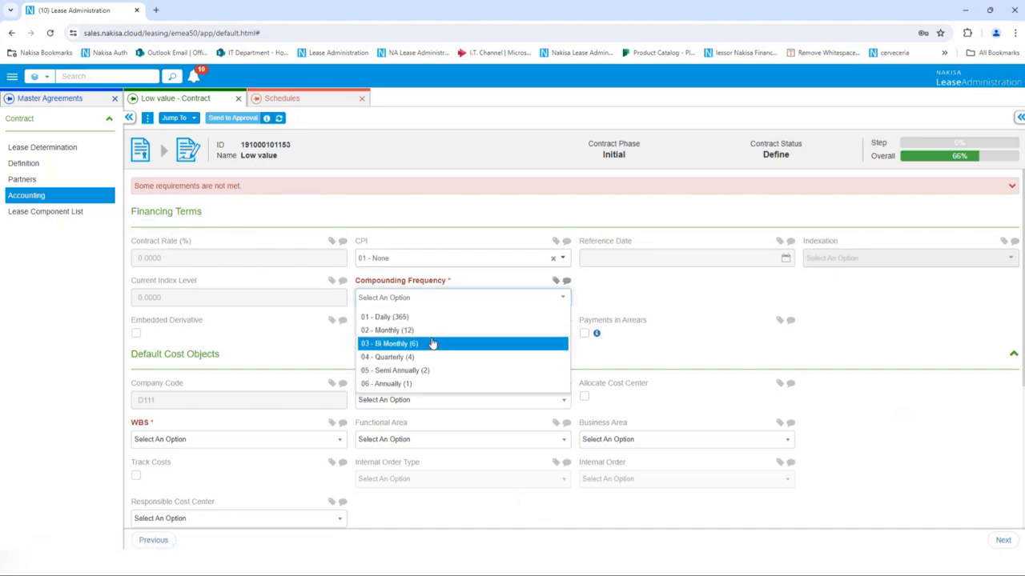
{"action": "left_click", "coordinate": [436, 332]}
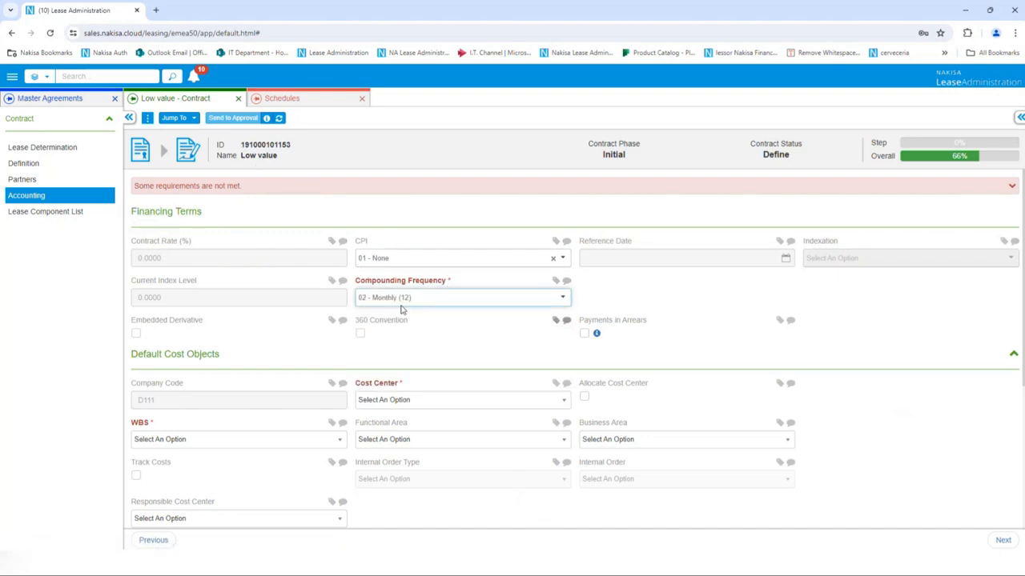
{"action": "left_click", "coordinate": [385, 401]}
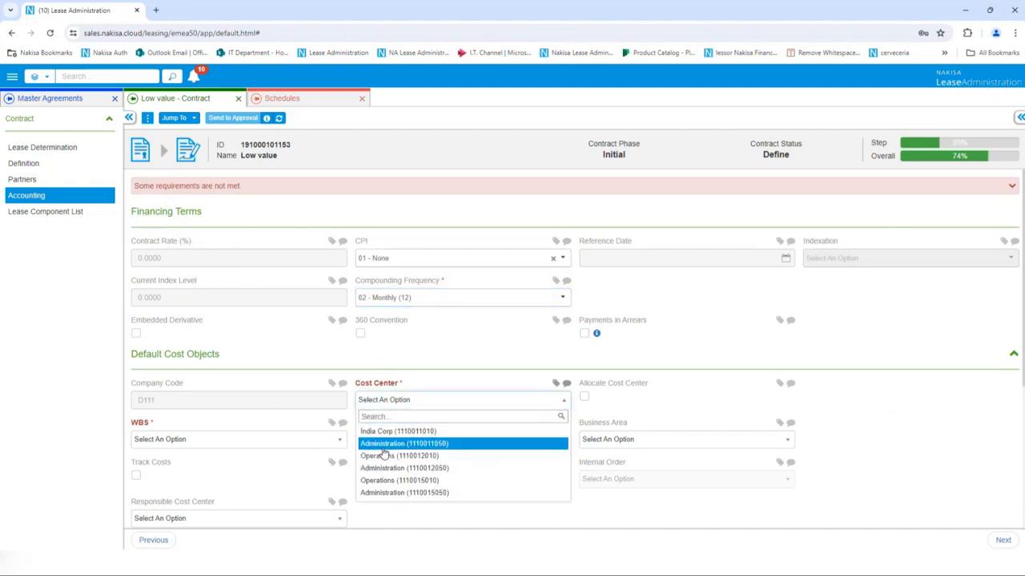
{"action": "left_click", "coordinate": [382, 446]}
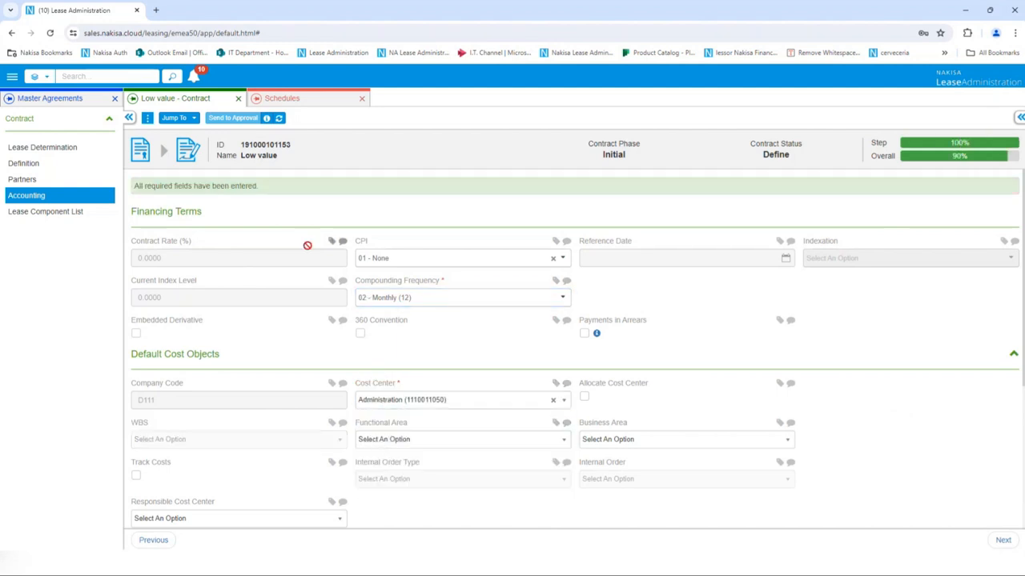
- Create a lease component named "low value lease" under the contract
{"action": "left_click", "coordinate": [151, 118]}
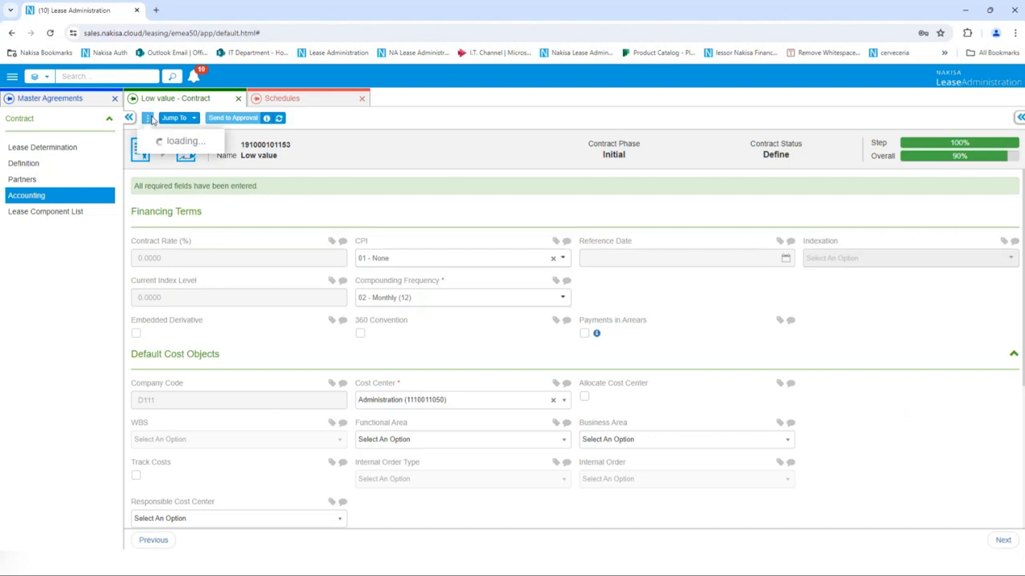
{"action": "left_click", "coordinate": [175, 143]}
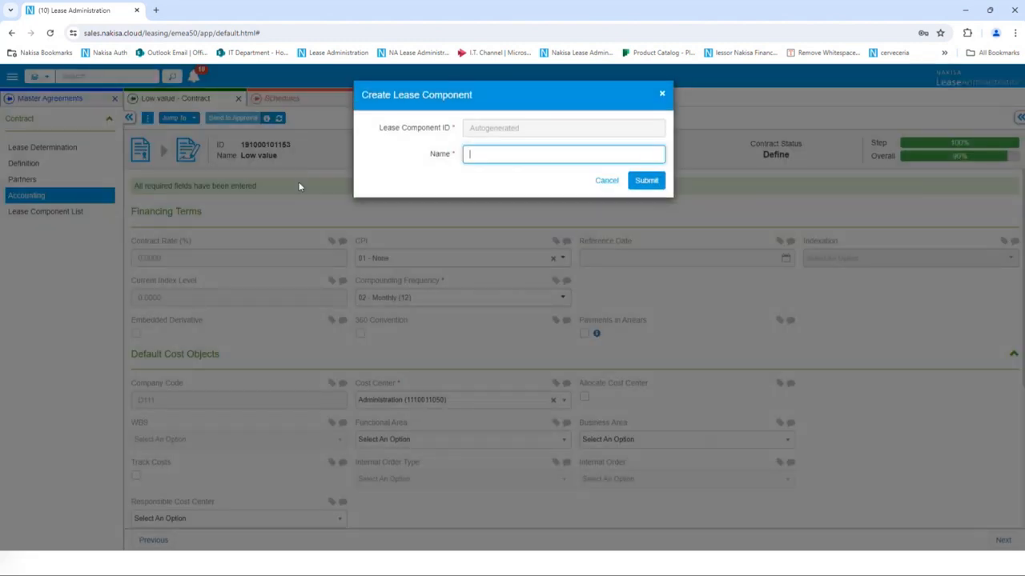
{"action": "type", "text": "low v"}
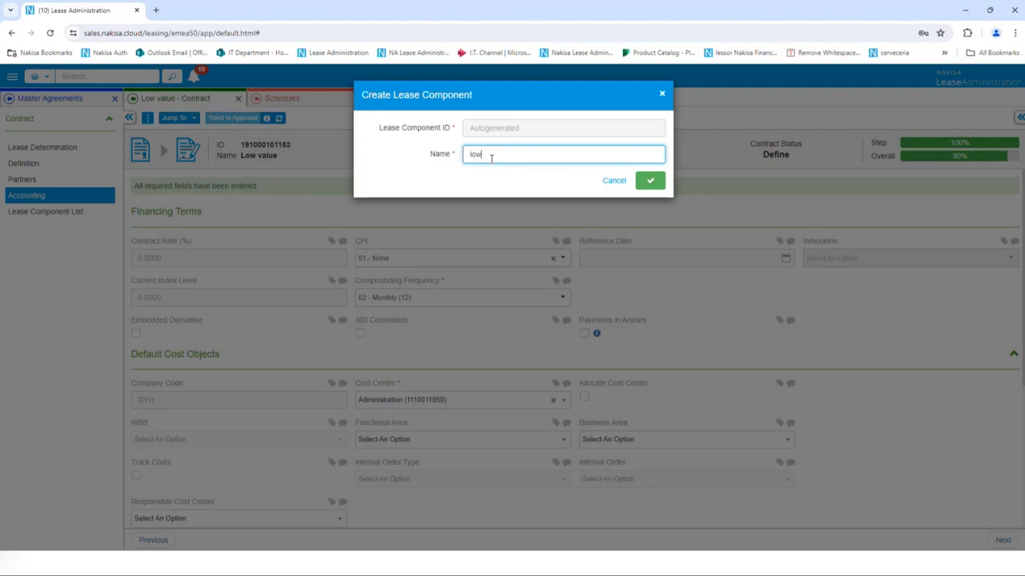
{"action": "type", "text": "alue lease"}
{"action": "left_click", "coordinate": [650, 181]}
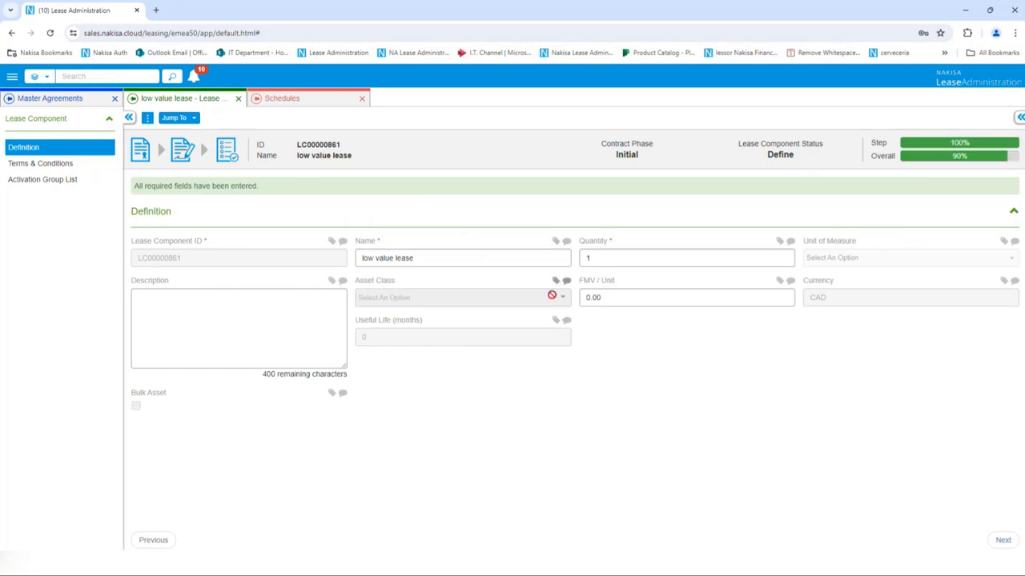
- Start a new standard term of type Base Rent in the lease component's terms and conditions, with a lease amount of 1,000 per unit
{"action": "left_click", "coordinate": [69, 164]}
{"action": "left_click", "coordinate": [163, 245]}
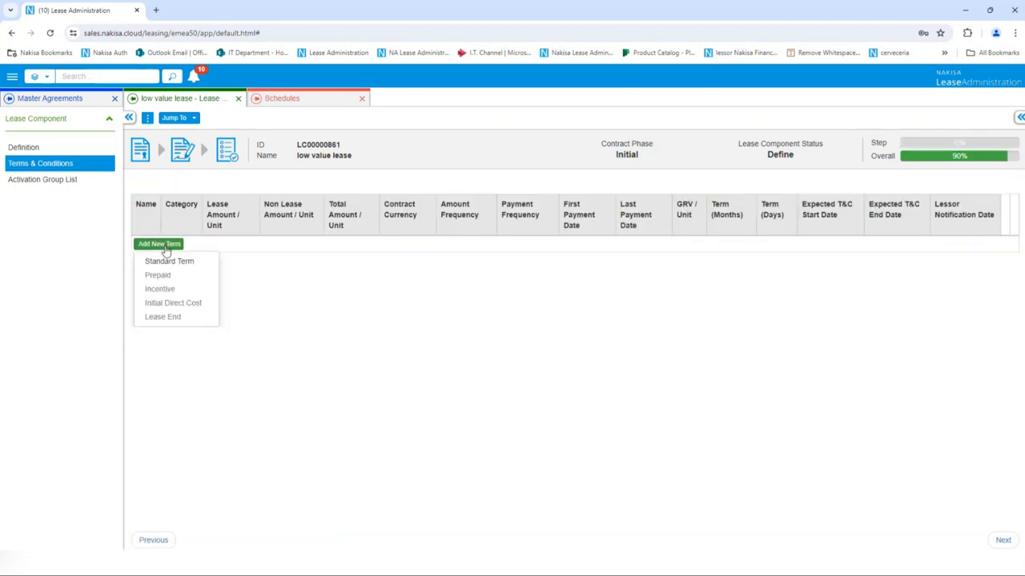
{"action": "left_click", "coordinate": [164, 262]}
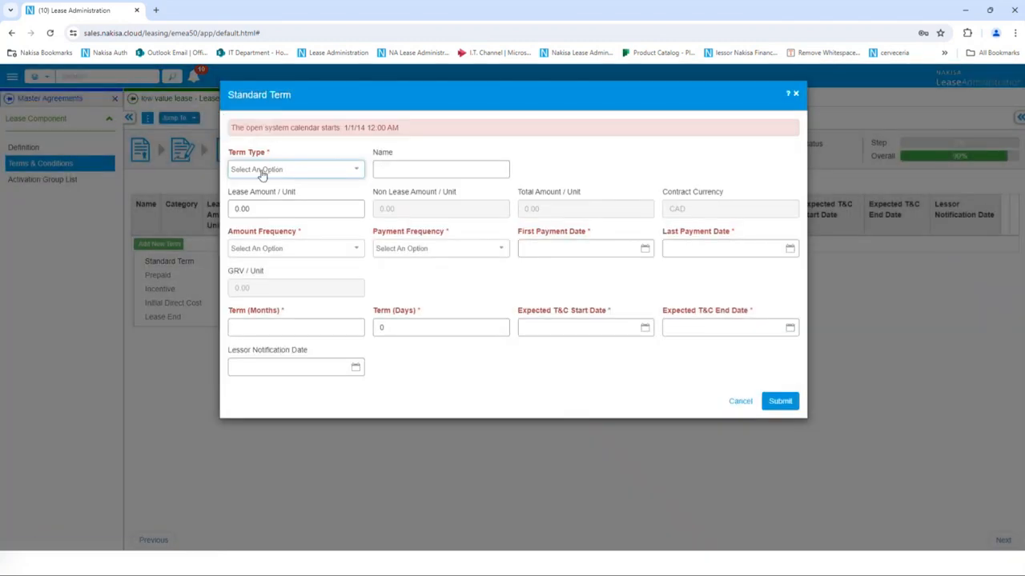
{"action": "left_click", "coordinate": [263, 170]}
{"action": "left_click", "coordinate": [260, 190]}
{"action": "left_click", "coordinate": [299, 209]}
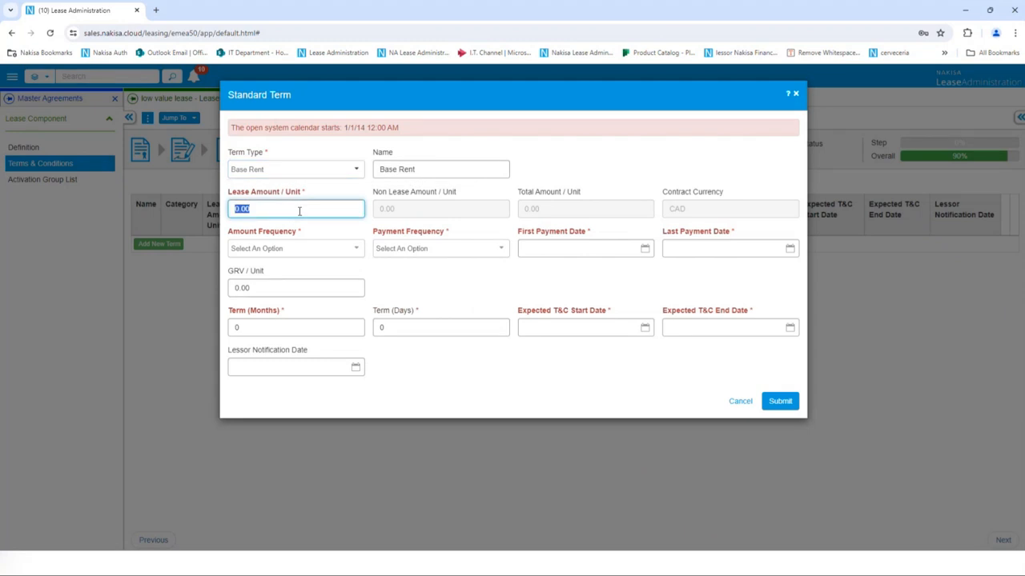
{"action": "type", "text": "1,"}
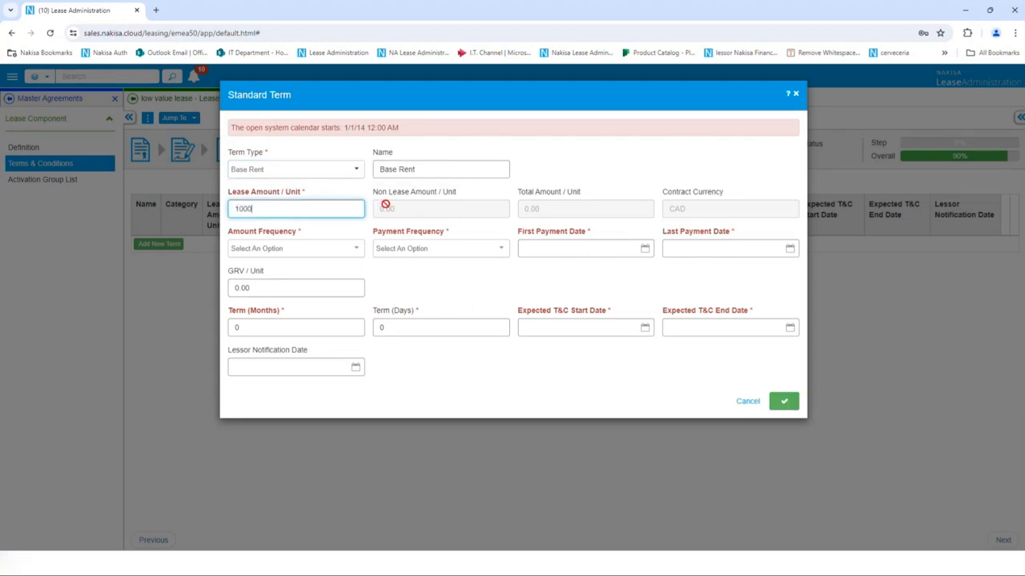
{"action": "type", "text": "000"}
- Set the Base Rent term's amount frequency to OneTime and its payment frequency to Monthly
{"action": "left_click", "coordinate": [296, 251]}
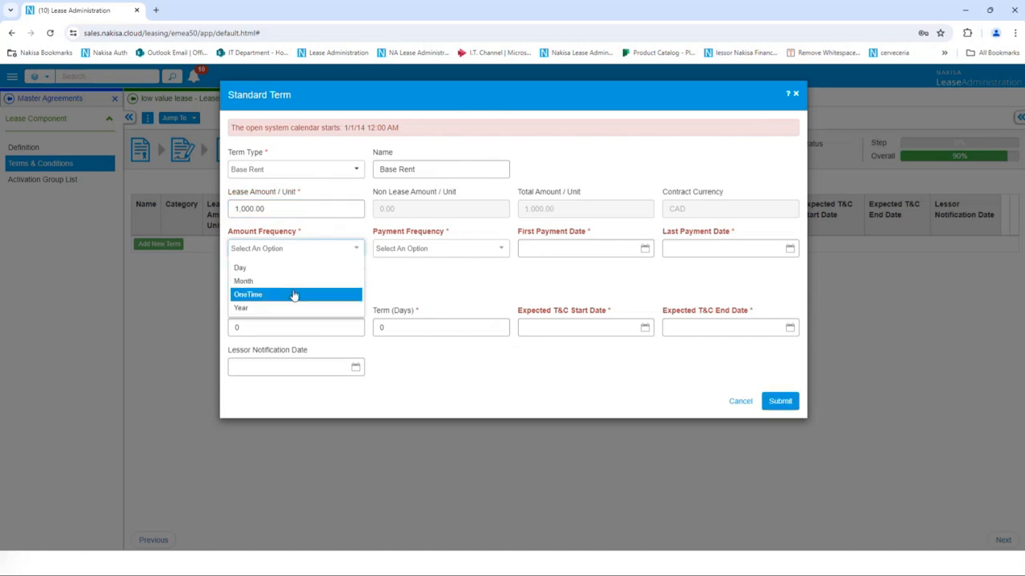
{"action": "left_click", "coordinate": [294, 295]}
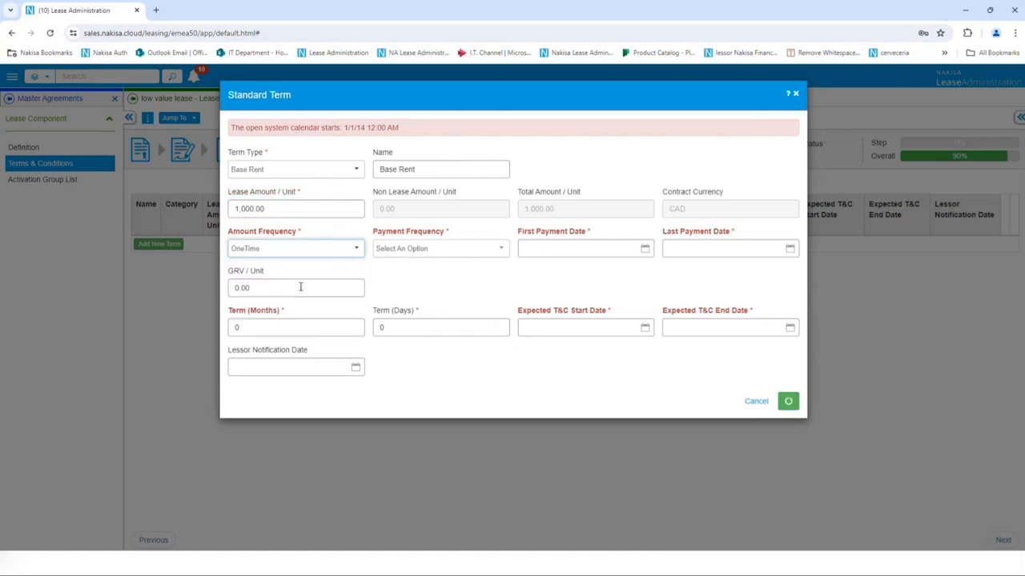
{"action": "left_click", "coordinate": [423, 249]}
{"action": "left_click", "coordinate": [426, 283]}
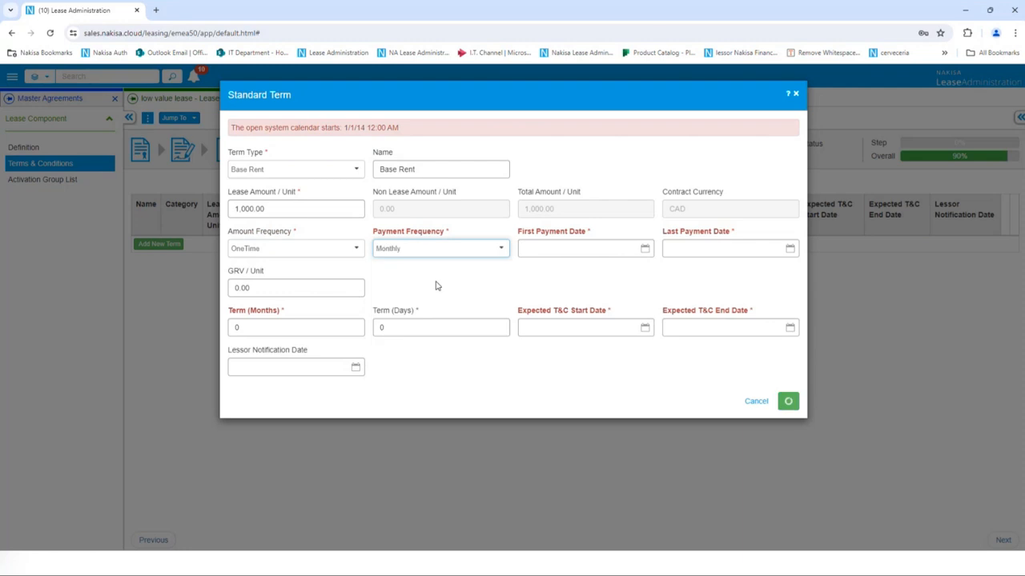
- Set the term's first payment date to 2023-01-01 and last payment date to 2023-12-31
{"action": "left_click", "coordinate": [638, 251]}
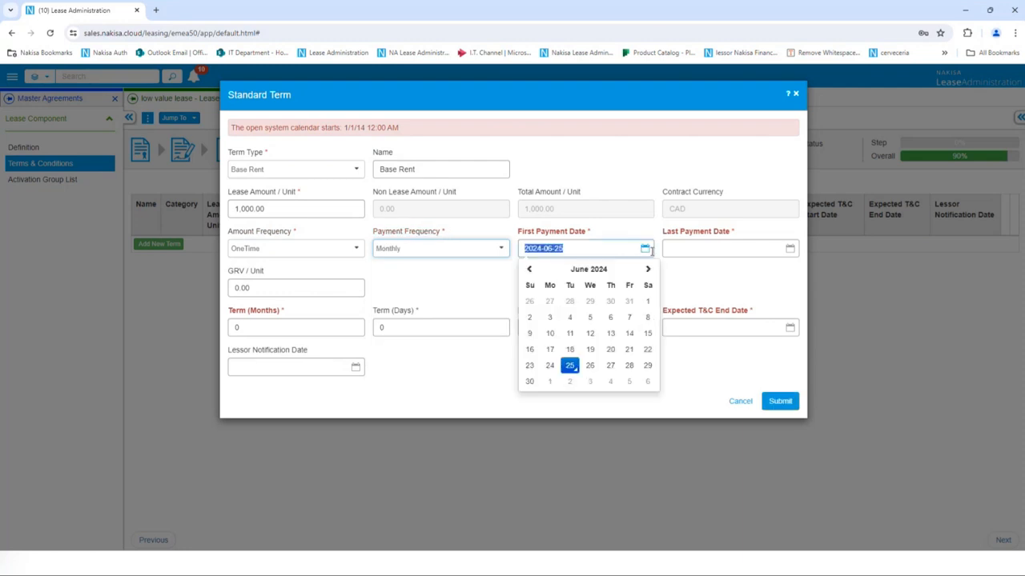
{"action": "left_click", "coordinate": [587, 269]}
{"action": "left_click", "coordinate": [526, 269]}
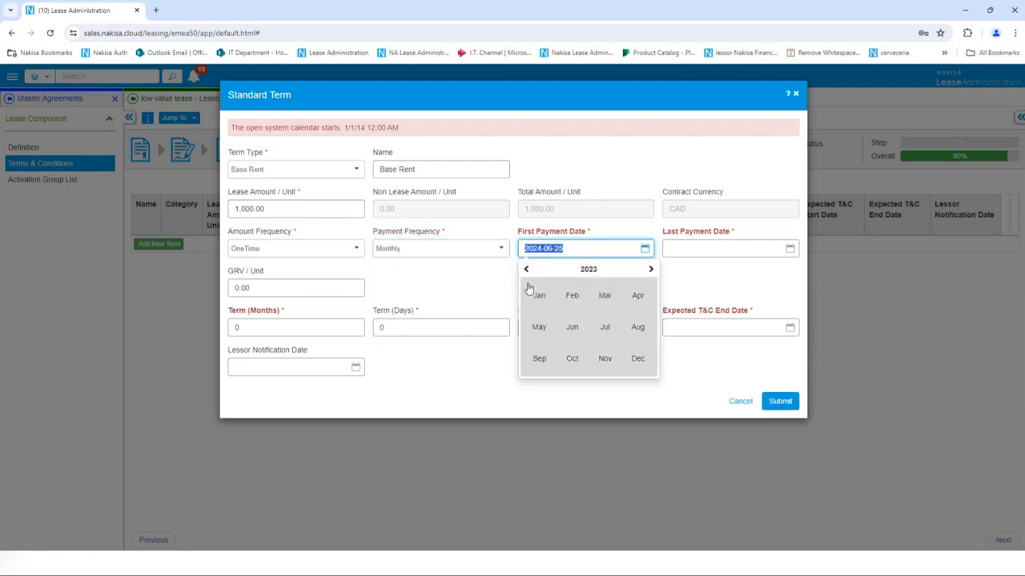
{"action": "left_click", "coordinate": [533, 298]}
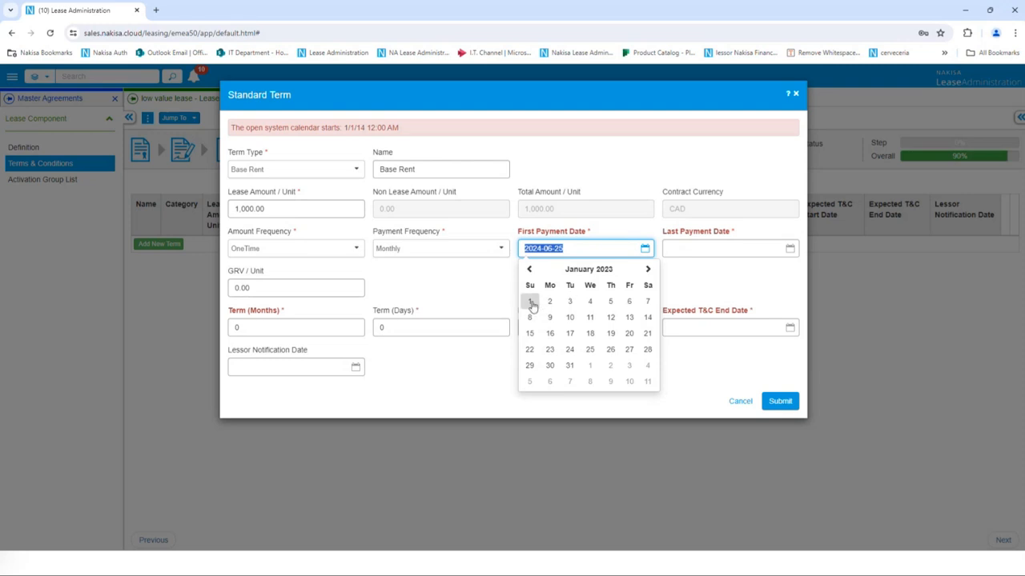
{"action": "left_click", "coordinate": [530, 301]}
{"action": "left_click", "coordinate": [693, 248]}
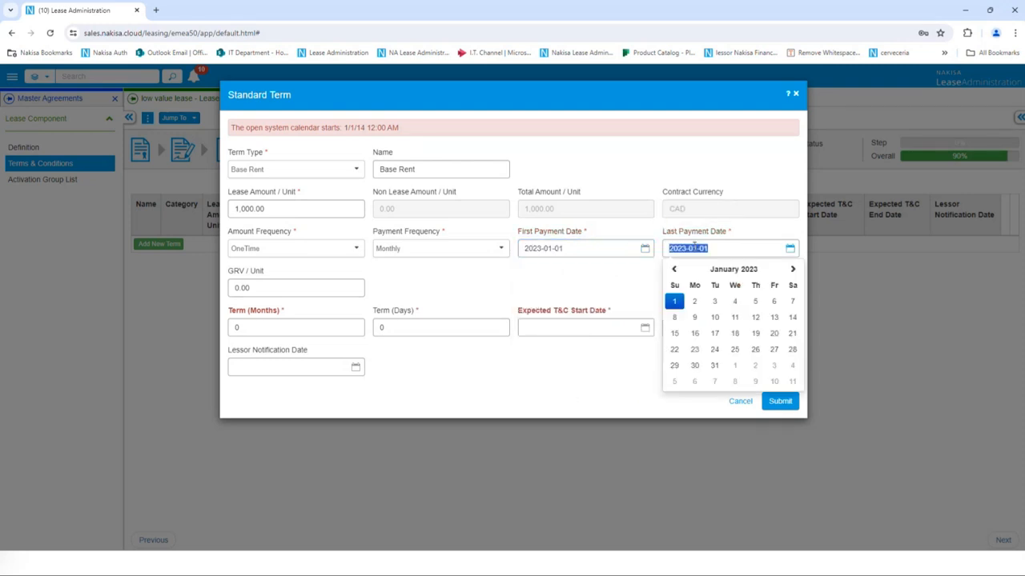
{"action": "left_click", "coordinate": [727, 269]}
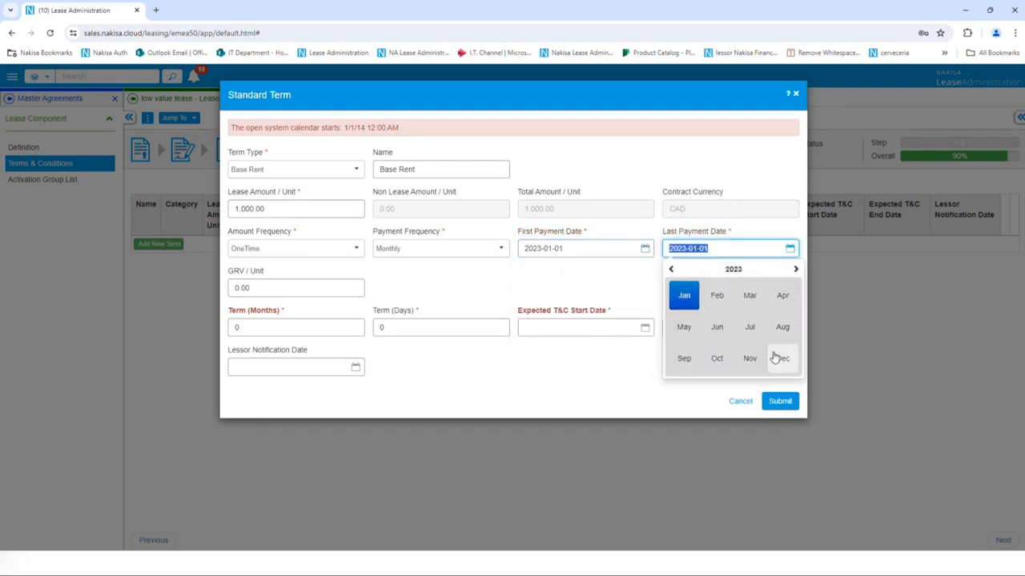
{"action": "left_click", "coordinate": [781, 359]}
{"action": "left_click", "coordinate": [672, 366]}
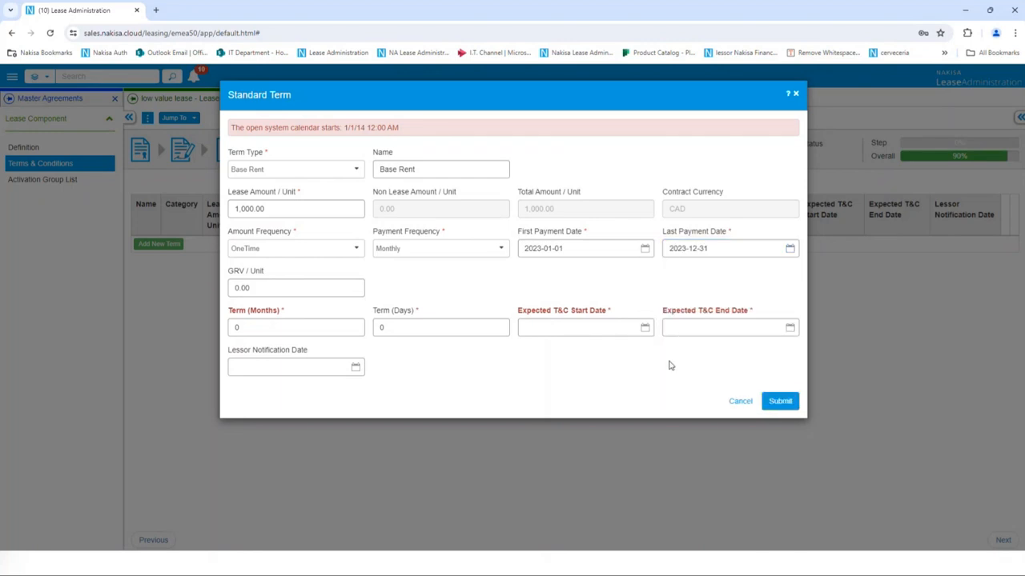
- Copy the payment dates into the expected T&C start date (2023-01-01) and end date (2023-12-31), and submit the Base Rent term
{"action": "left_click", "coordinate": [586, 248]}
{"action": "key", "text": "ctrl+c"}
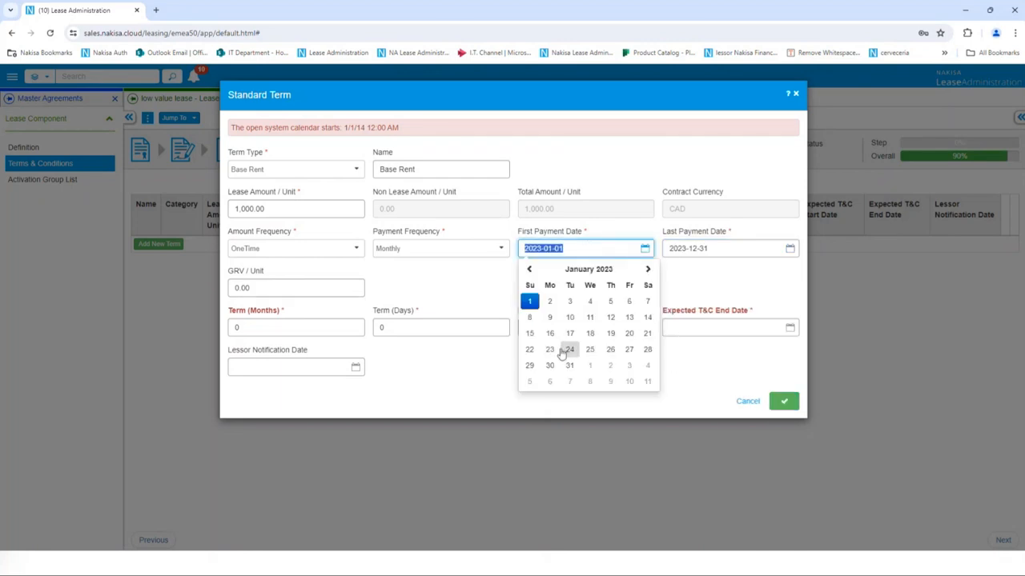
{"action": "left_click", "coordinate": [504, 348]}
{"action": "left_click", "coordinate": [558, 327]}
{"action": "key", "text": "ctrl+v"}
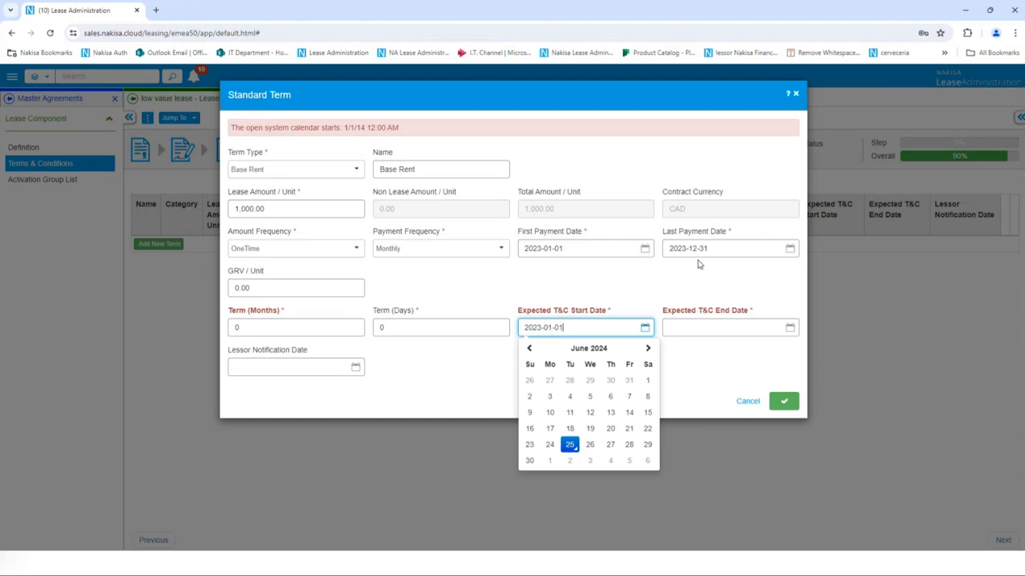
{"action": "left_click", "coordinate": [703, 249]}
{"action": "key", "text": "ctrl+c"}
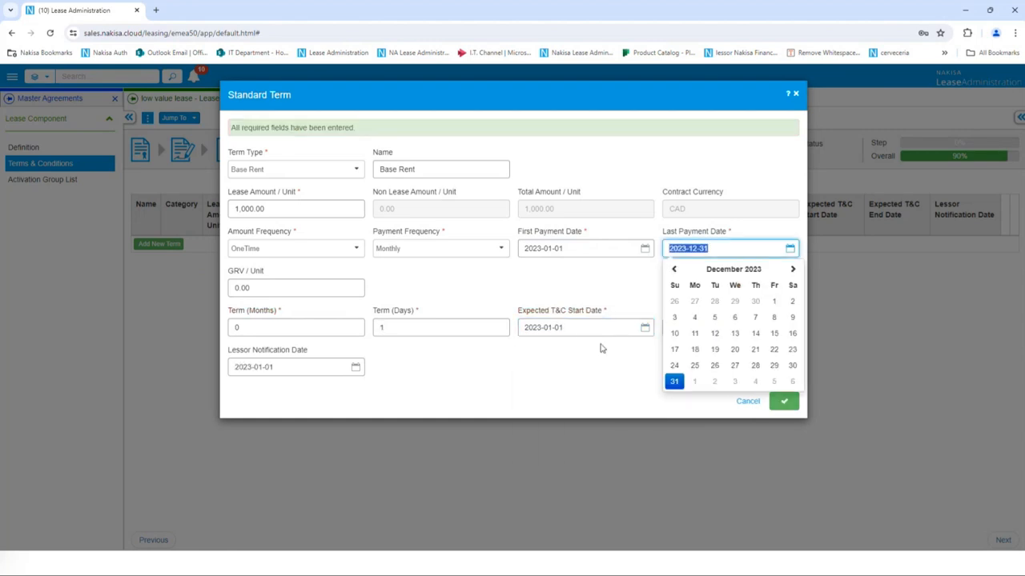
{"action": "left_click", "coordinate": [602, 348]}
{"action": "left_click", "coordinate": [698, 330]}
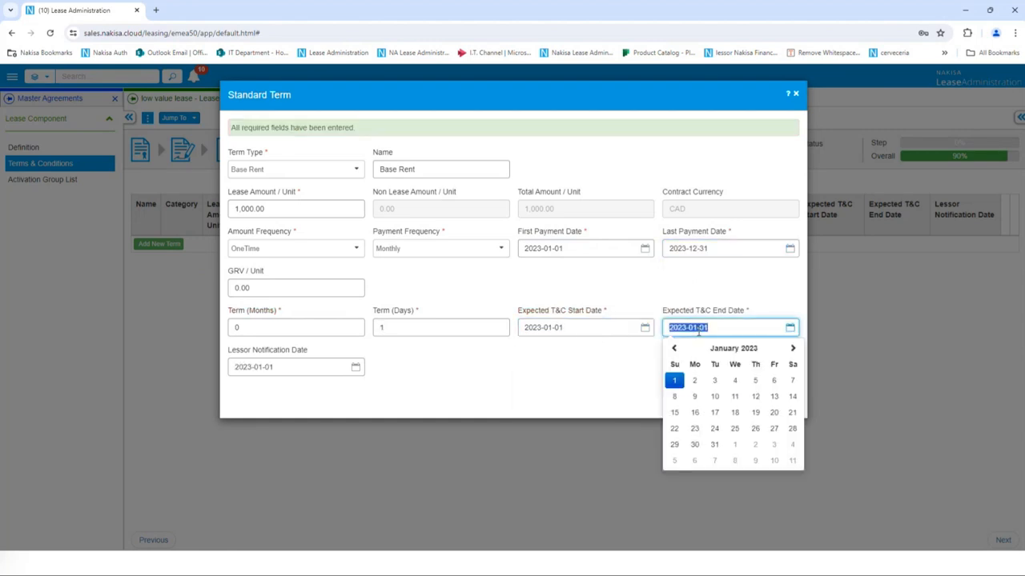
{"action": "key", "text": "ctrl+v"}
{"action": "left_click", "coordinate": [770, 404]}
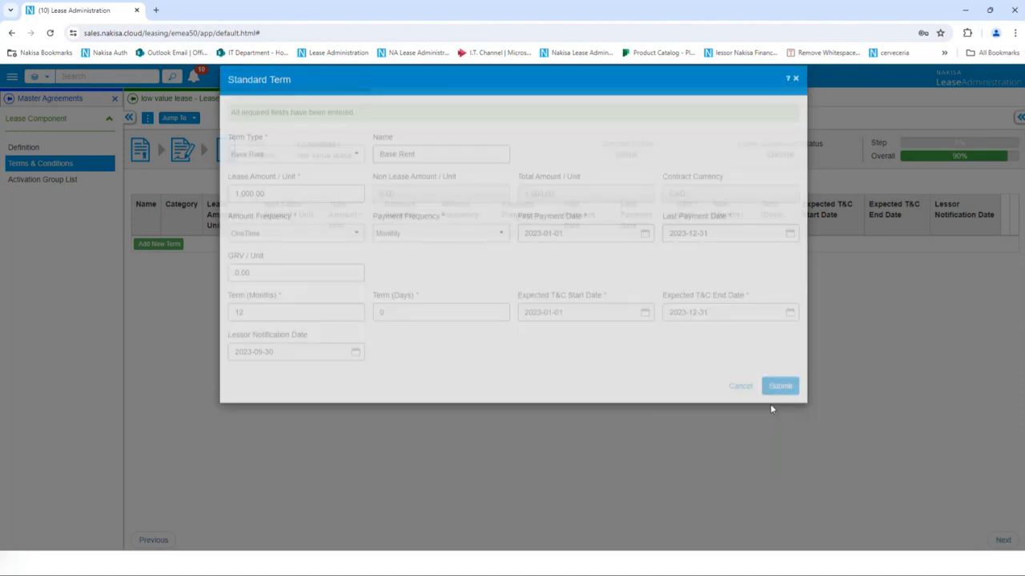
- Go to the parent Low value contract, send it for approval and approve it
{"action": "left_click", "coordinate": [177, 118]}
{"action": "left_click", "coordinate": [215, 159]}
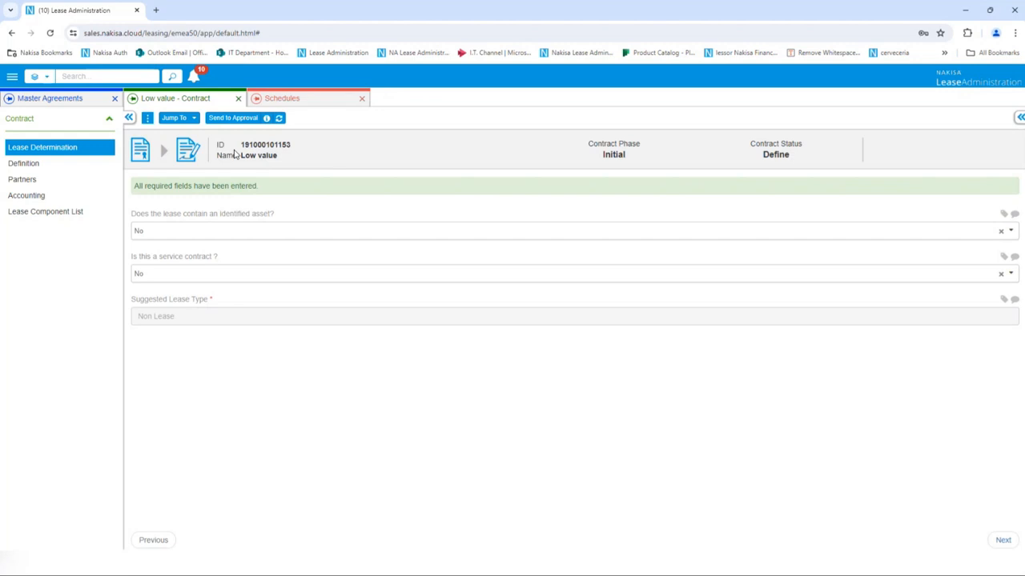
{"action": "left_click", "coordinate": [234, 120]}
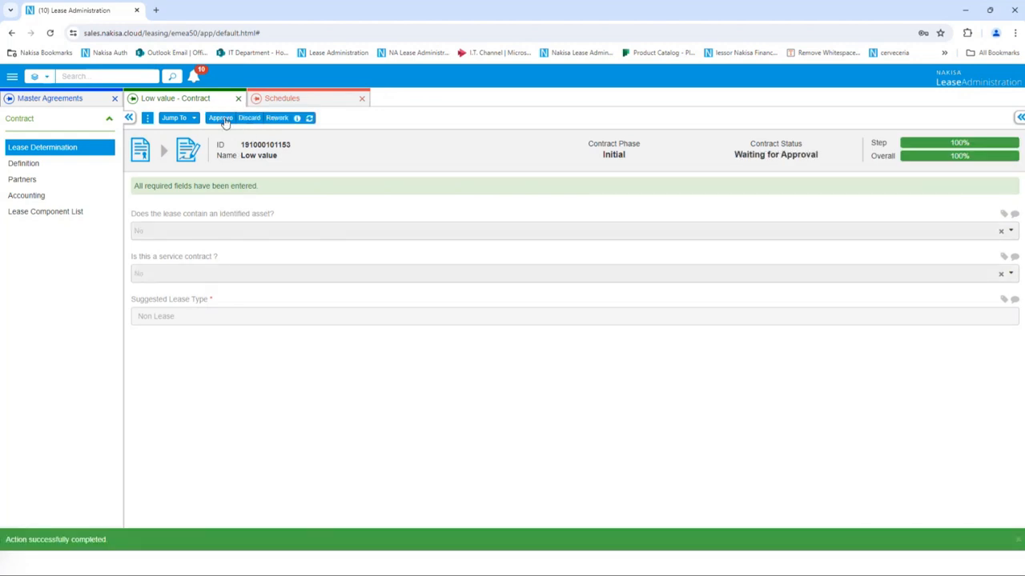
{"action": "left_click", "coordinate": [222, 118]}
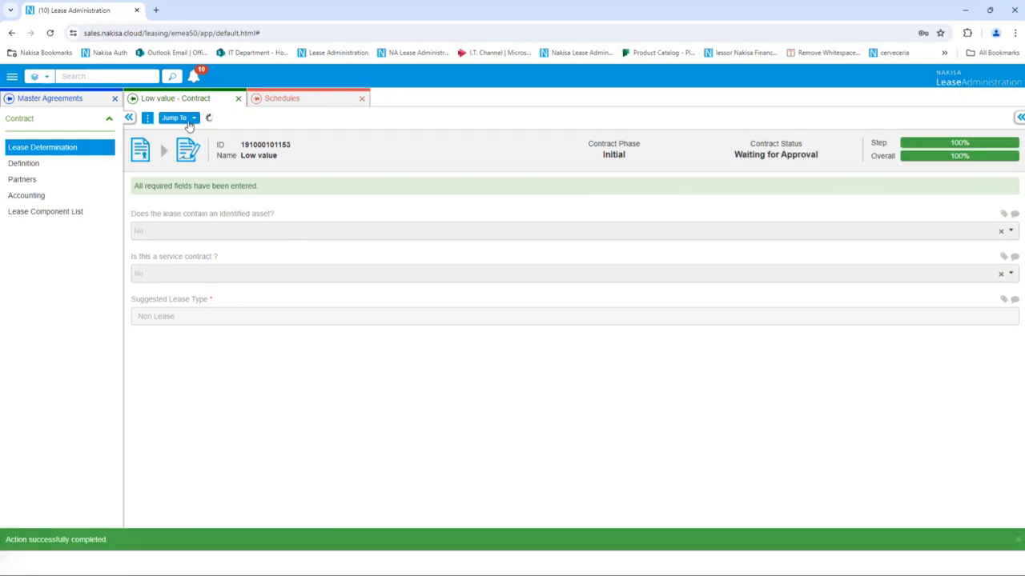
- Open the contract's low value lease activation group, send it to assessment and confirm its classification
{"action": "left_click", "coordinate": [179, 118]}
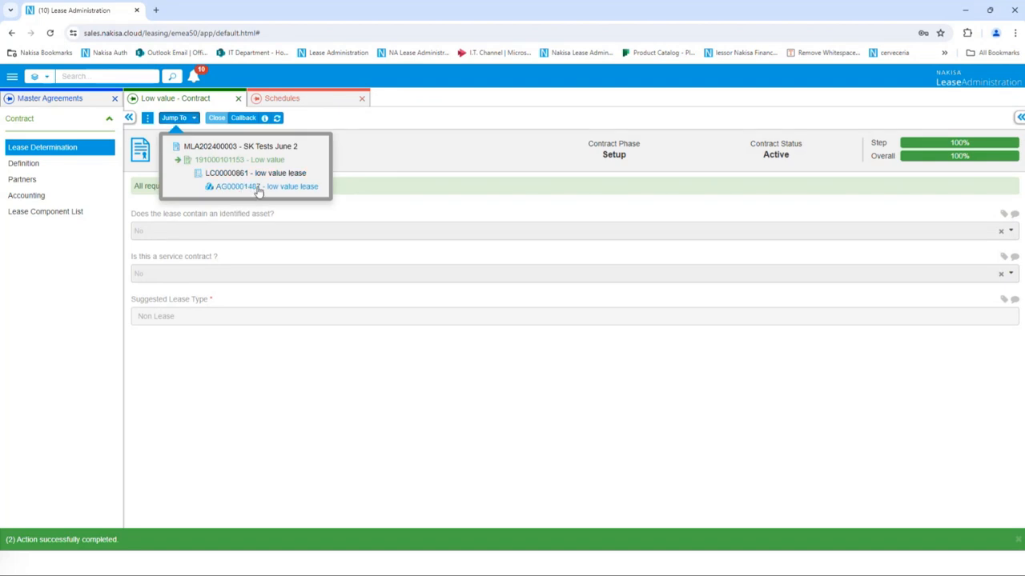
{"action": "left_click", "coordinate": [259, 188]}
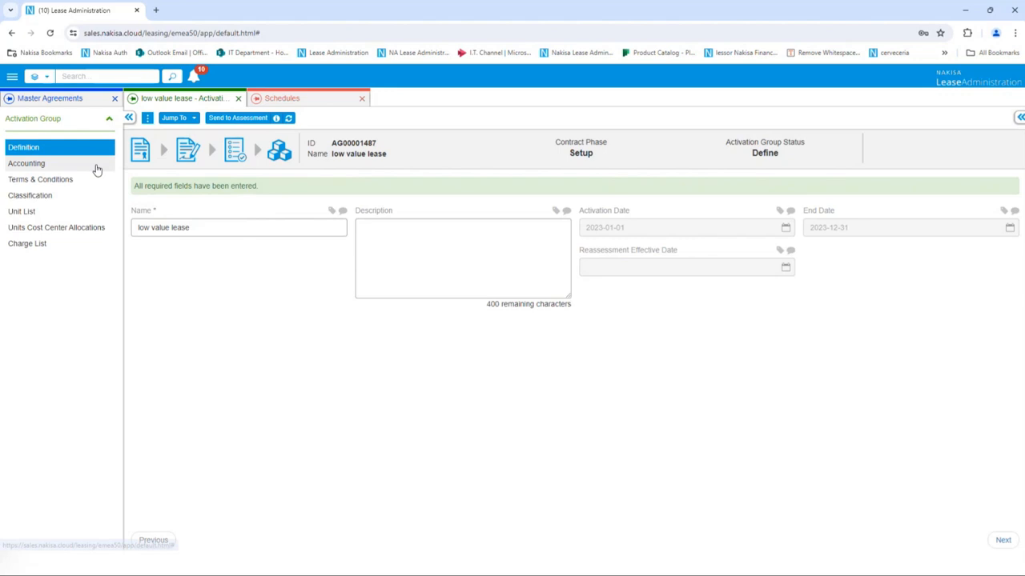
{"action": "left_click", "coordinate": [226, 118]}
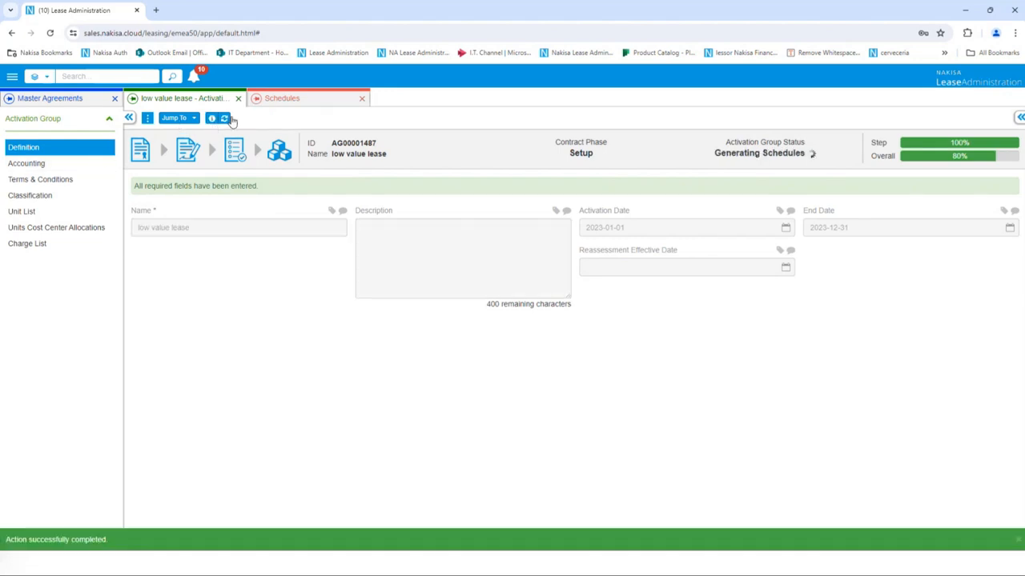
{"action": "left_click", "coordinate": [213, 118]}
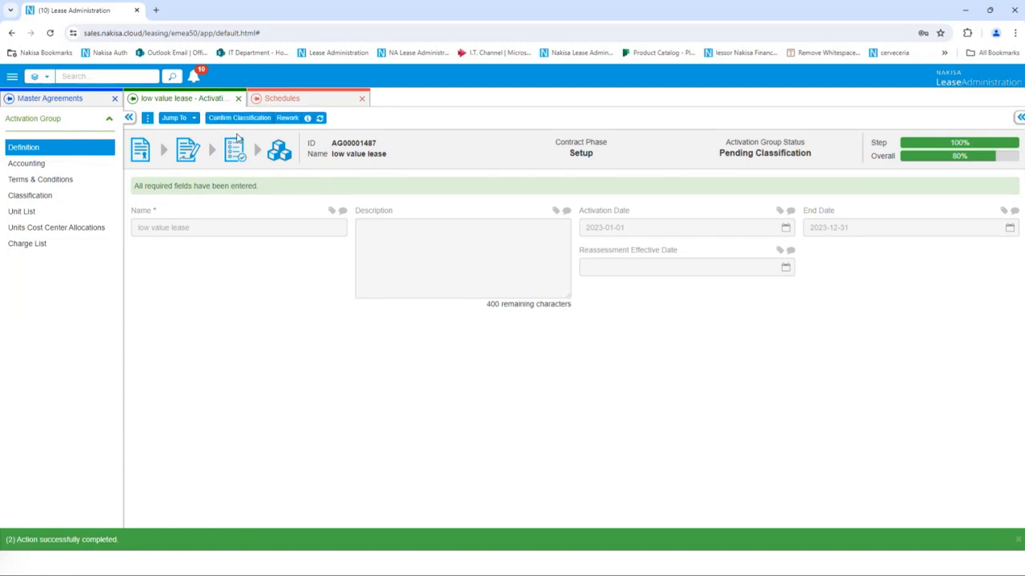
{"action": "left_click", "coordinate": [68, 197]}
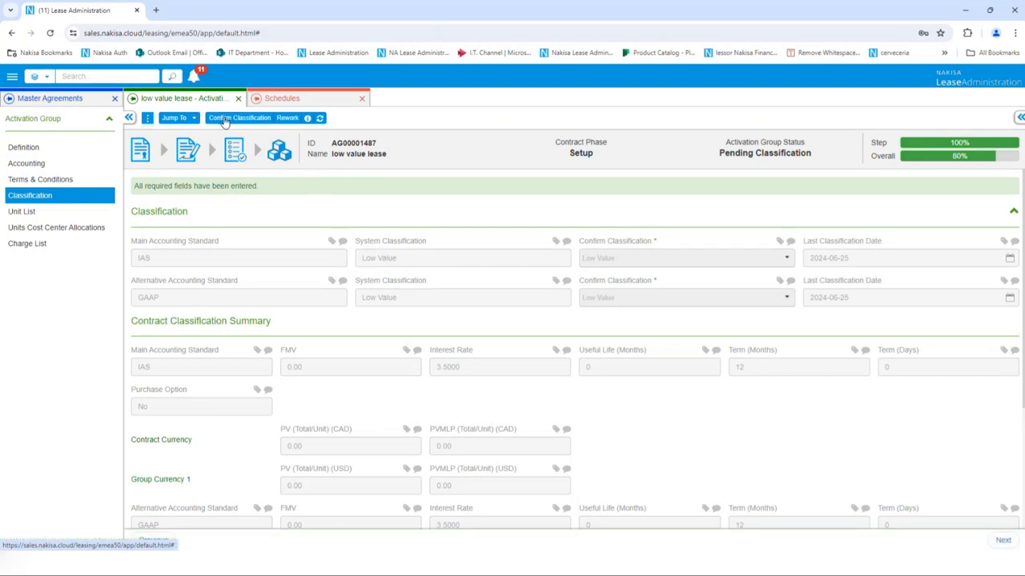
{"action": "left_click", "coordinate": [225, 120]}
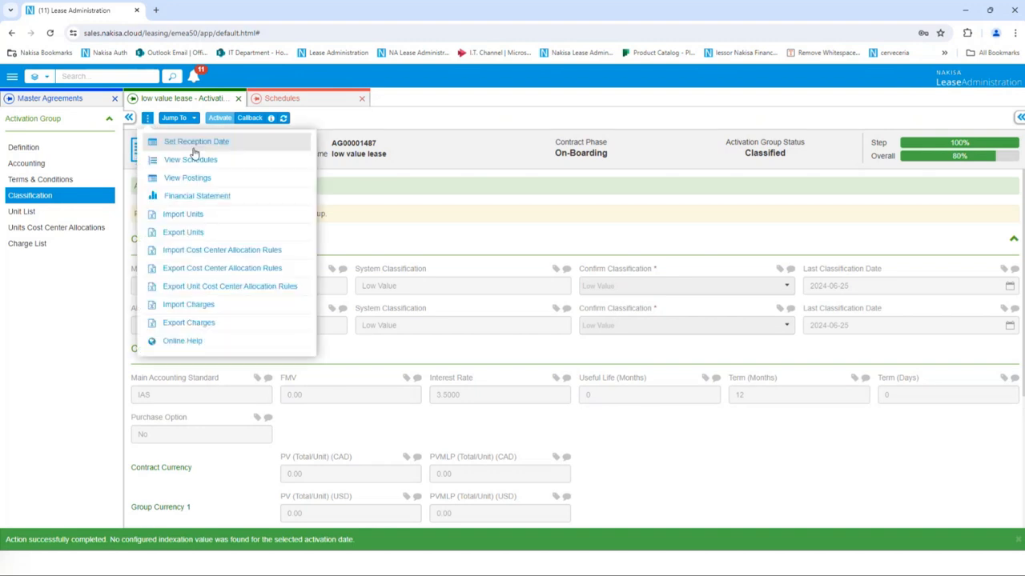
- Set the activation group's reception date to 2023-01-01 and activate the group with activation date 2023-01-01
{"action": "left_click", "coordinate": [194, 144]}
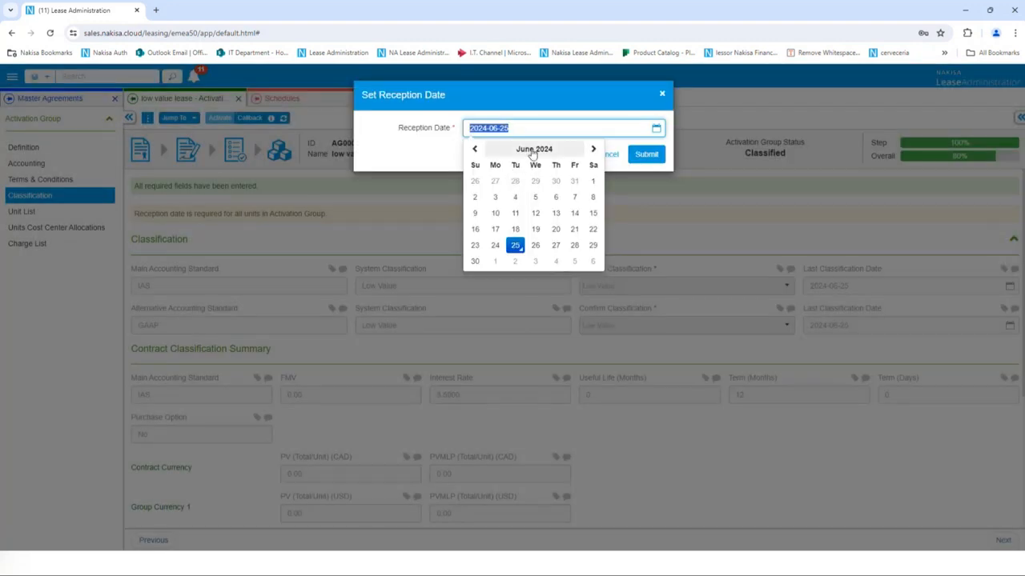
{"action": "left_click", "coordinate": [533, 150]}
{"action": "left_click", "coordinate": [474, 148]}
{"action": "left_click", "coordinate": [485, 170]}
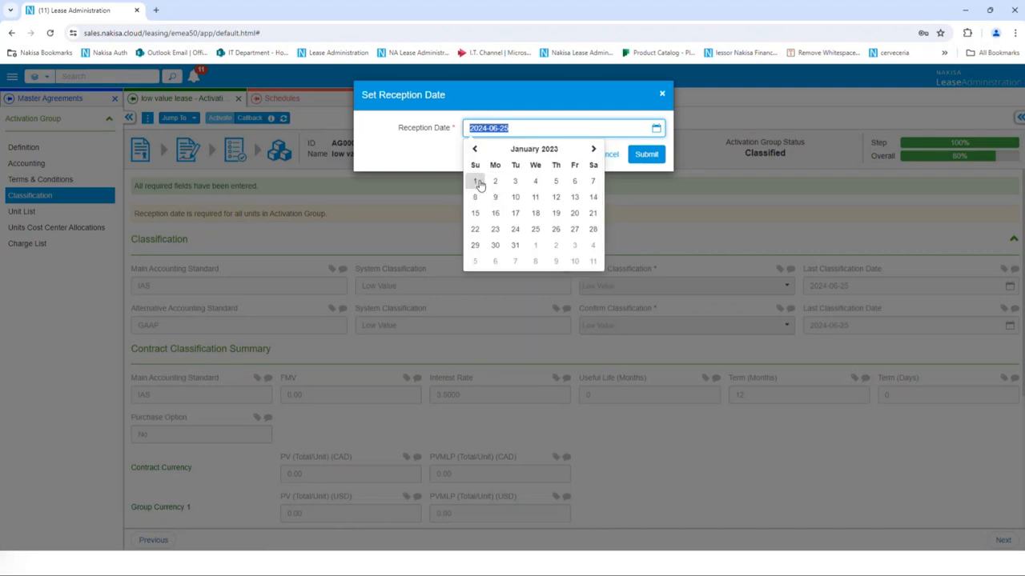
{"action": "left_click", "coordinate": [477, 182]}
{"action": "left_click", "coordinate": [655, 155]}
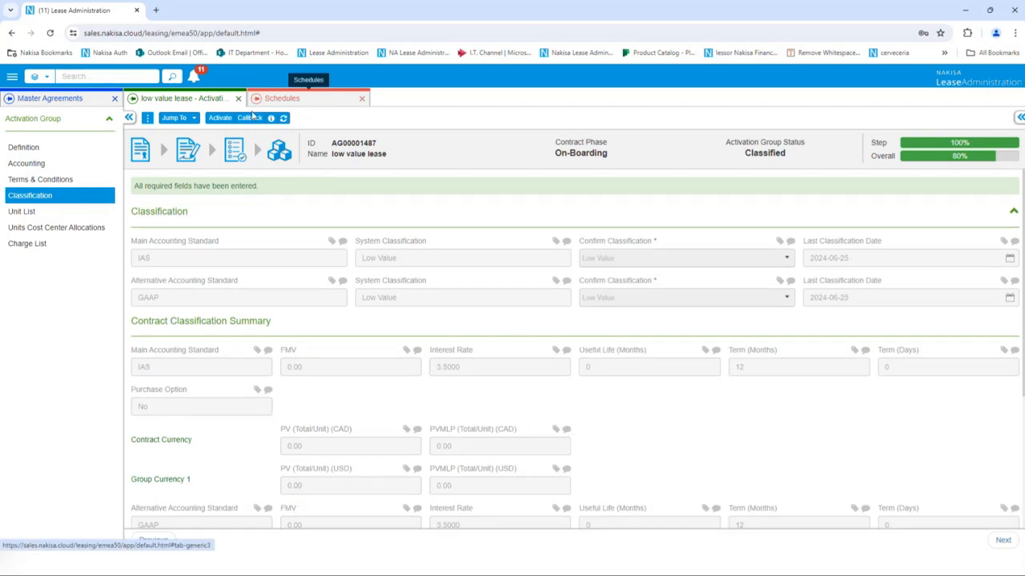
{"action": "left_click", "coordinate": [221, 117]}
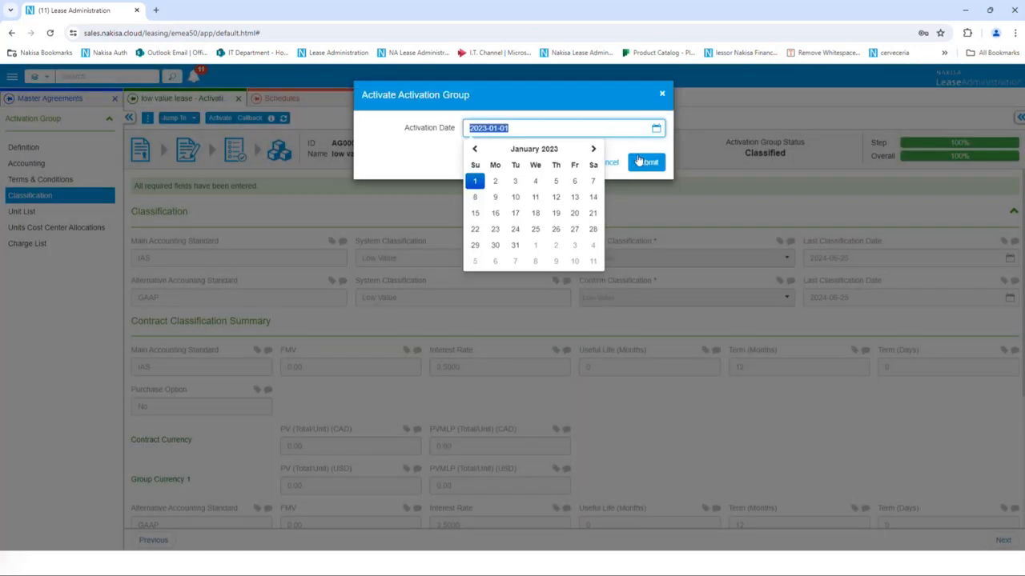
{"action": "left_click", "coordinate": [643, 165]}
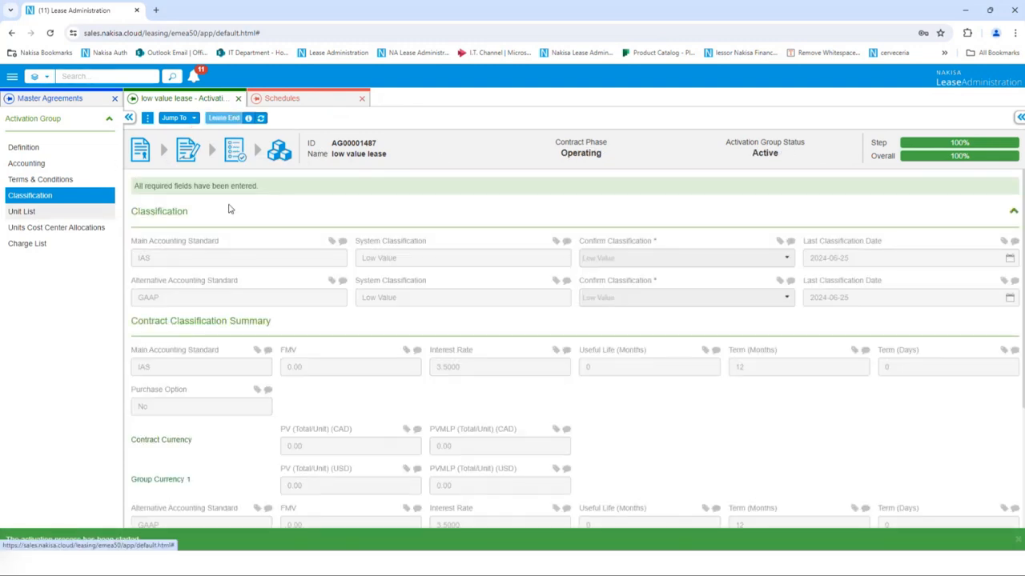
- Open the low value lease unit's schedules and examine the payment and ROU asset amounts in the All Columns view
{"action": "left_click", "coordinate": [77, 216]}
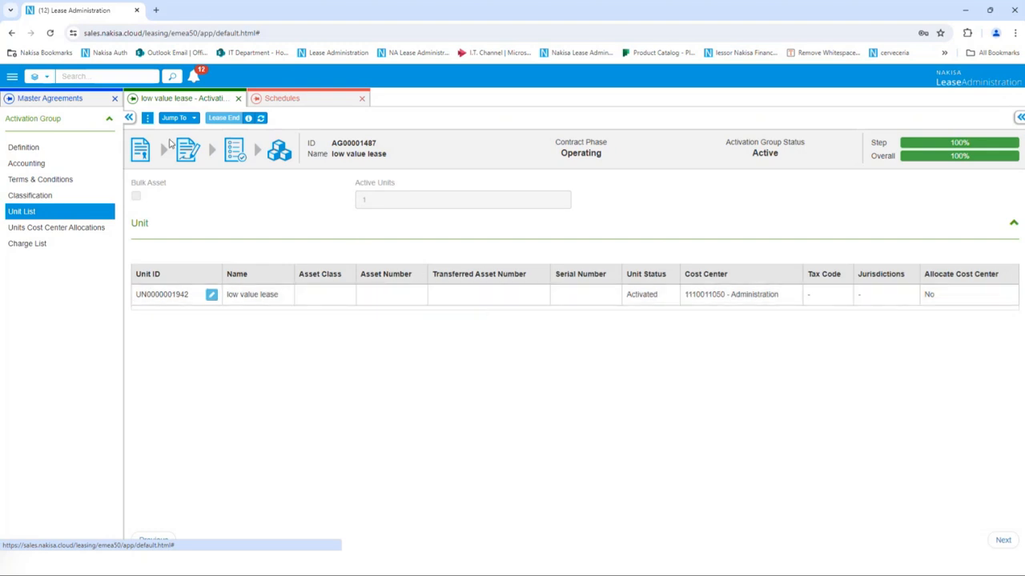
{"action": "left_click", "coordinate": [148, 118]}
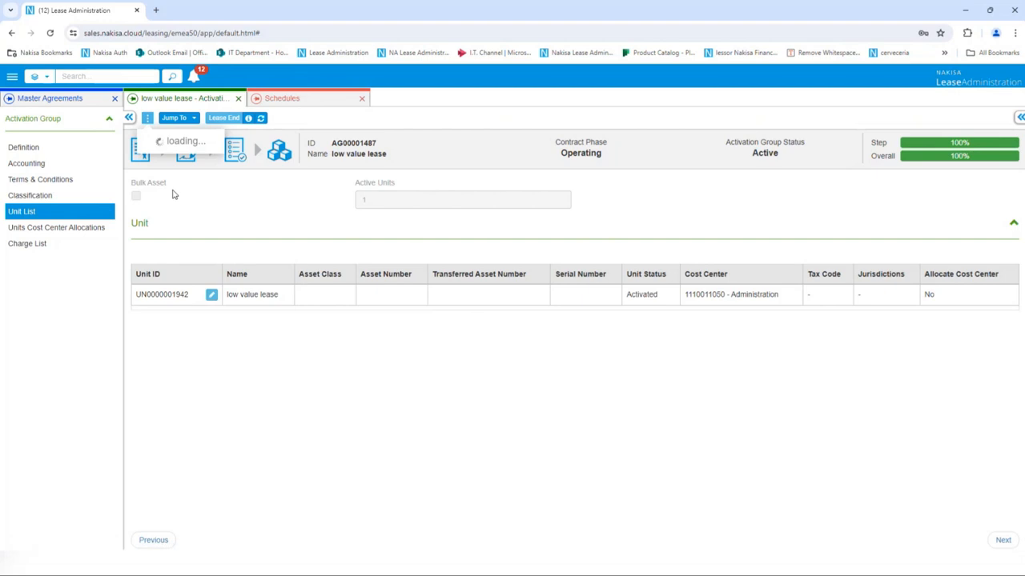
{"action": "left_click", "coordinate": [224, 159]}
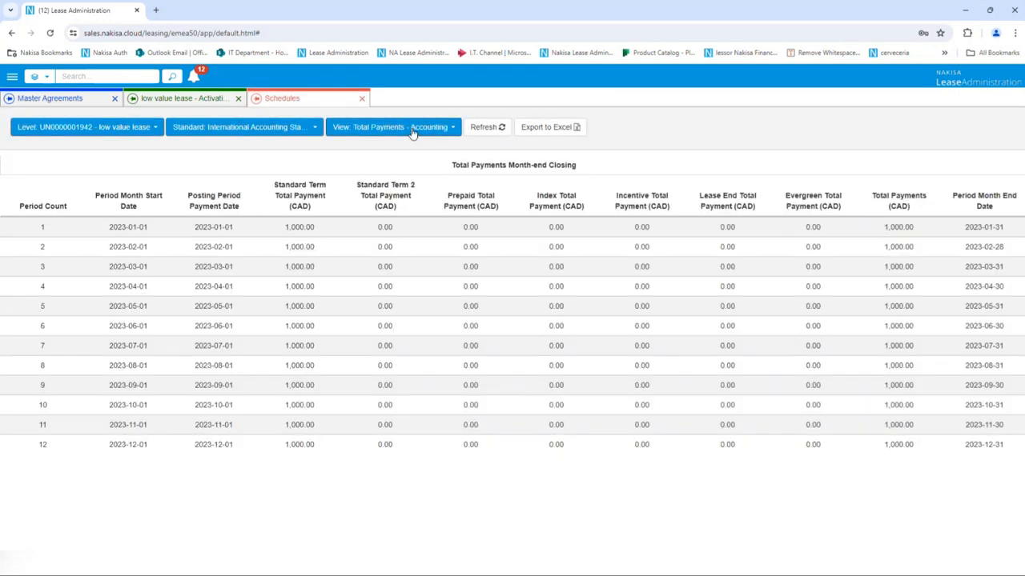
{"action": "left_click", "coordinate": [408, 129]}
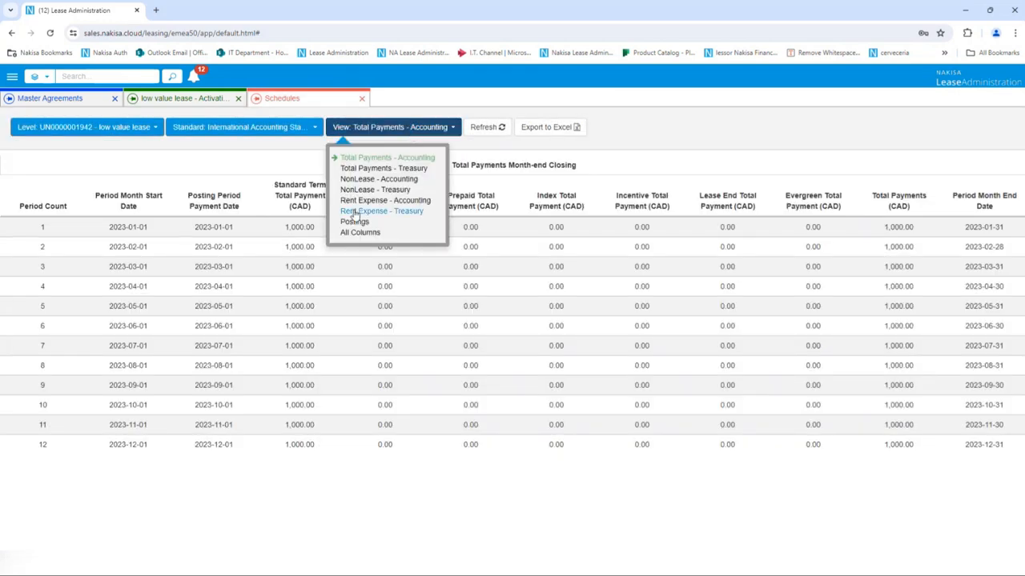
{"action": "left_click", "coordinate": [350, 233]}
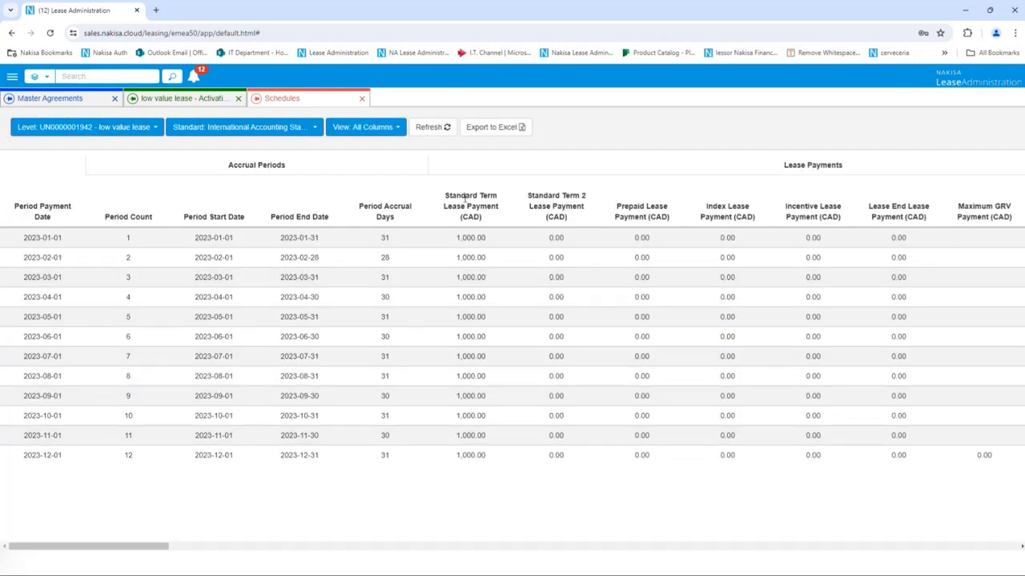
{"action": "left_click_drag", "start_coordinate": [160, 551], "coordinate": [993, 490]}
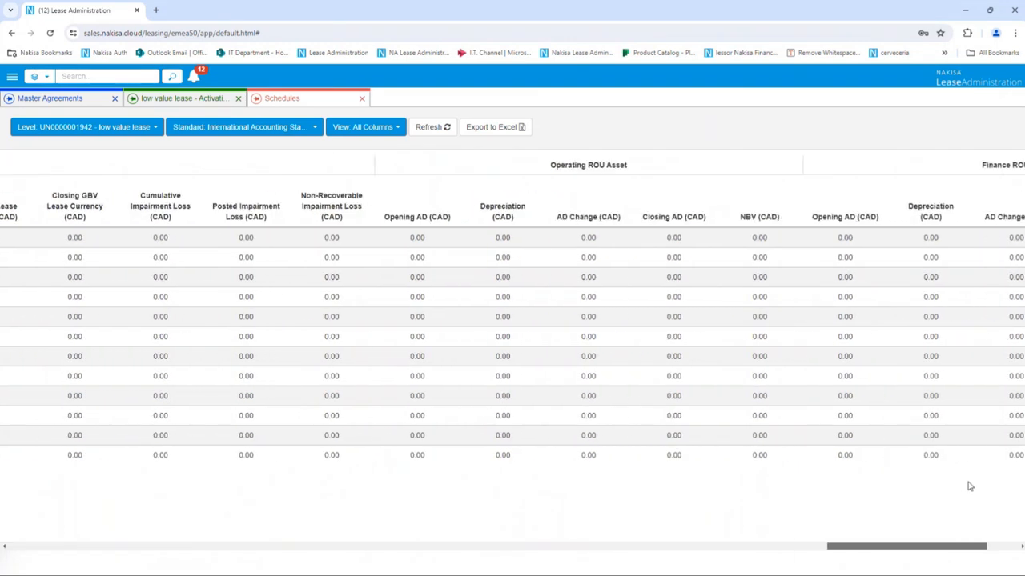
{"action": "left_click_drag", "start_coordinate": [878, 548], "coordinate": [798, 561]}
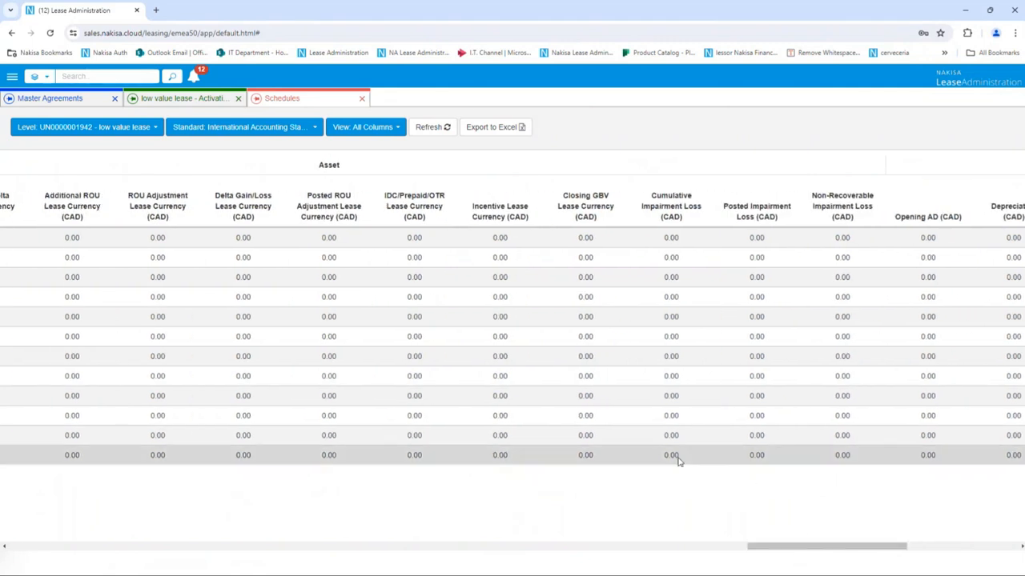
- In the schedule's Postings view, post the payment and the accrual for period 1, and refresh the posting statuses
{"action": "left_click", "coordinate": [373, 129]}
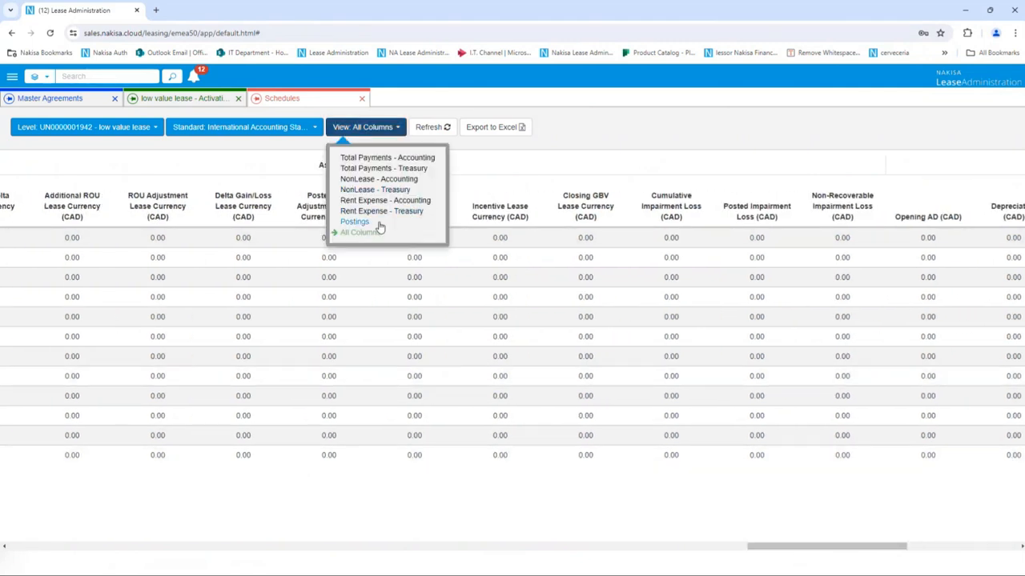
{"action": "left_click", "coordinate": [376, 222]}
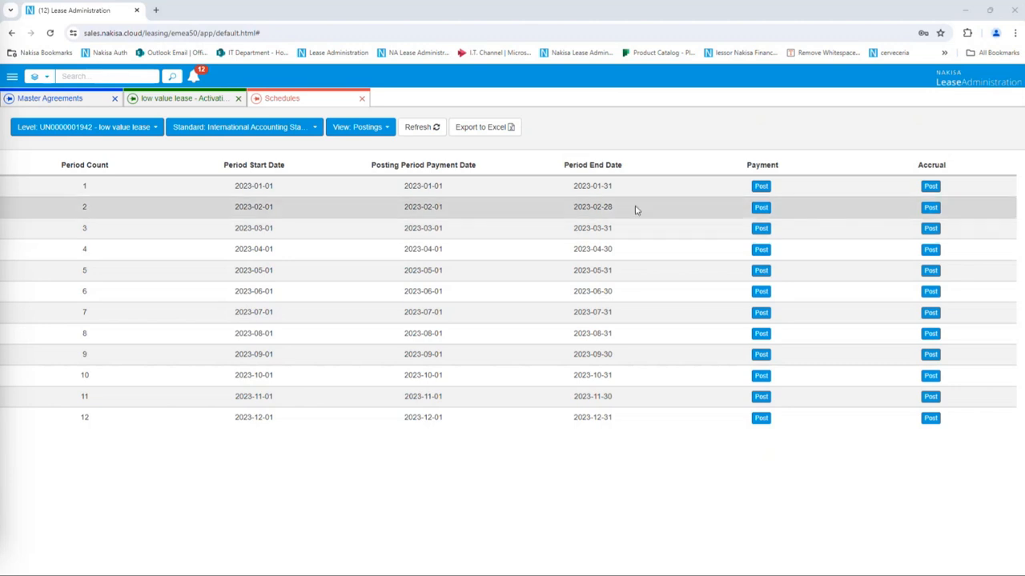
{"action": "left_click", "coordinate": [762, 186]}
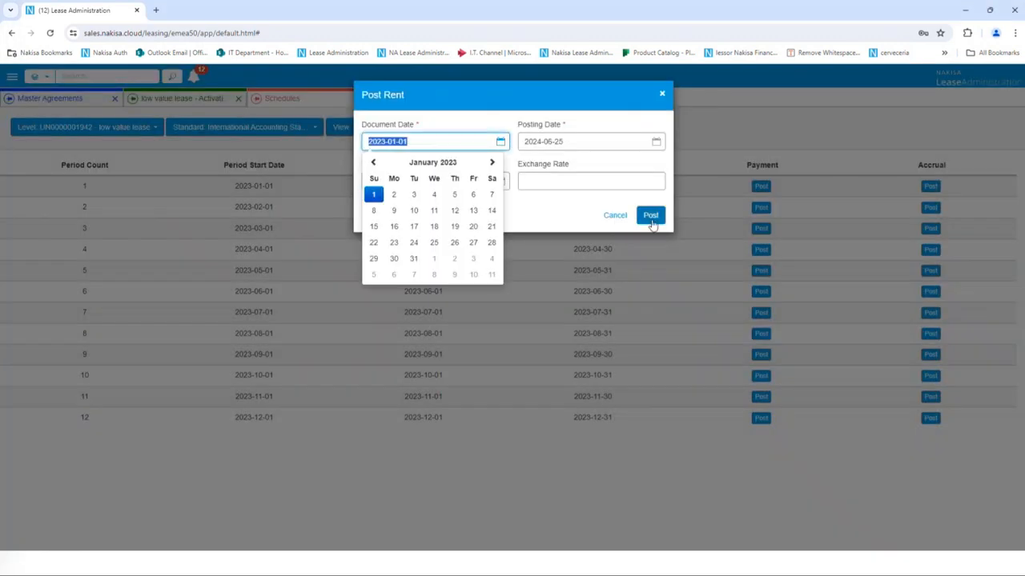
{"action": "left_click", "coordinate": [651, 216]}
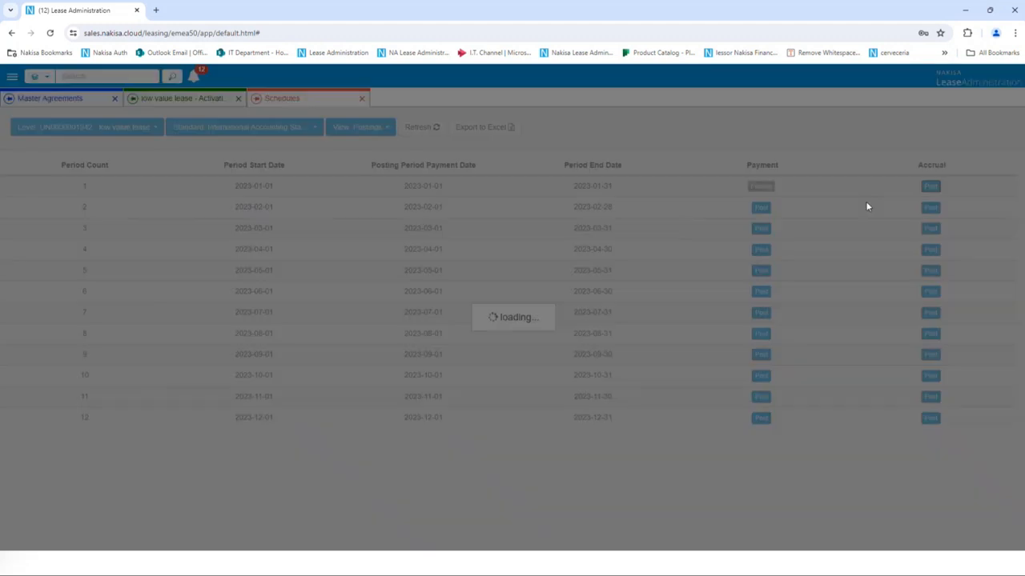
{"action": "left_click", "coordinate": [930, 185]}
{"action": "left_click", "coordinate": [649, 216]}
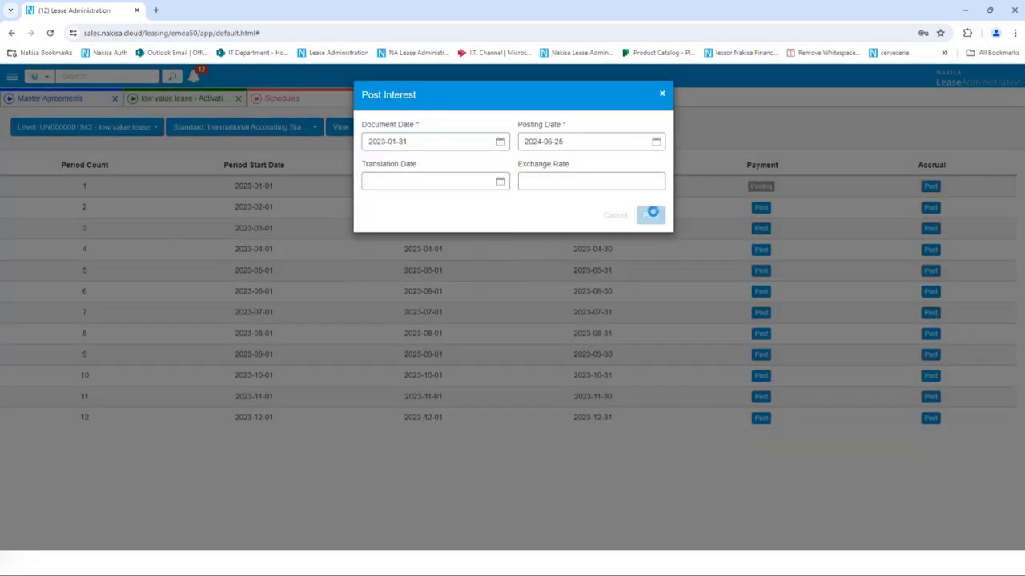
{"action": "left_click", "coordinate": [418, 127]}
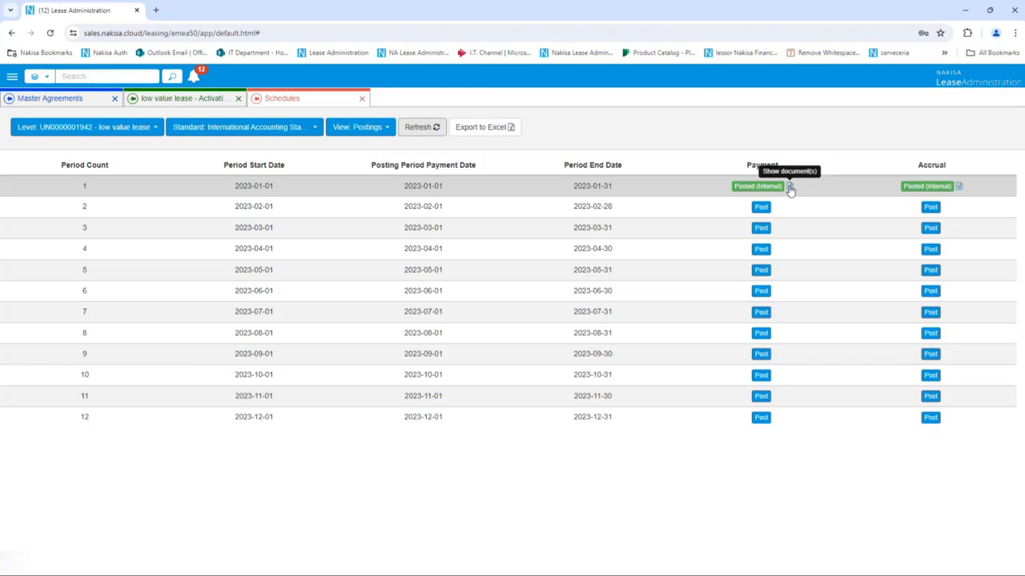
- Review the posted payment and accrual documents for period 1, checking their accounts and debit and credit amounts
{"action": "left_click", "coordinate": [790, 187]}
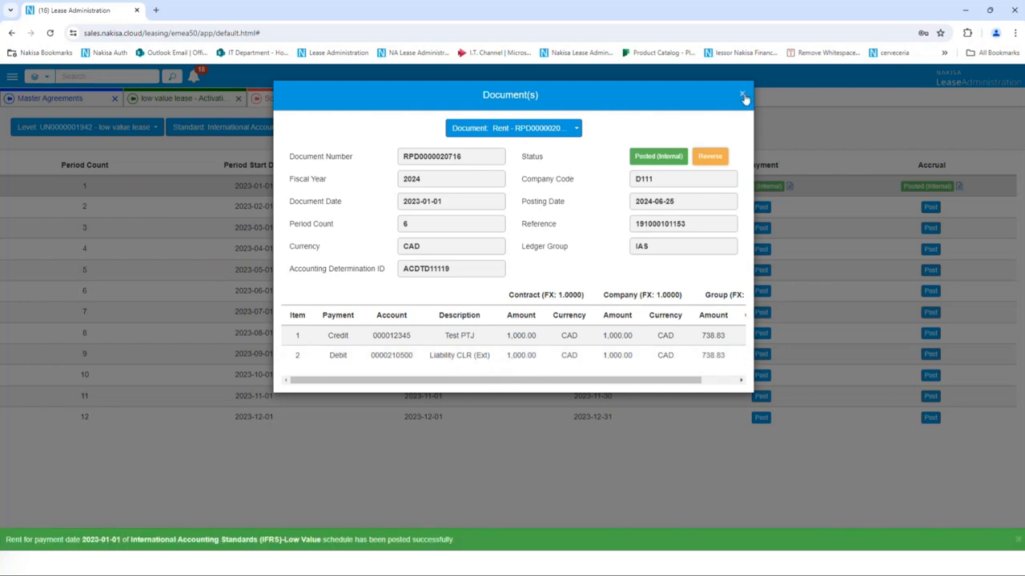
{"action": "left_click", "coordinate": [743, 96]}
{"action": "left_click", "coordinate": [959, 187]}
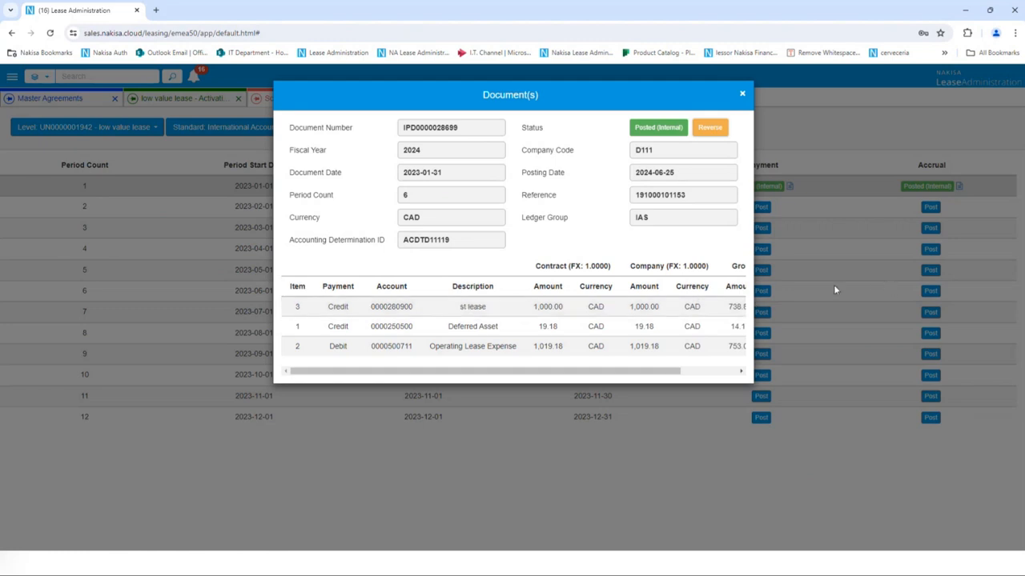
{"action": "left_click", "coordinate": [742, 97]}
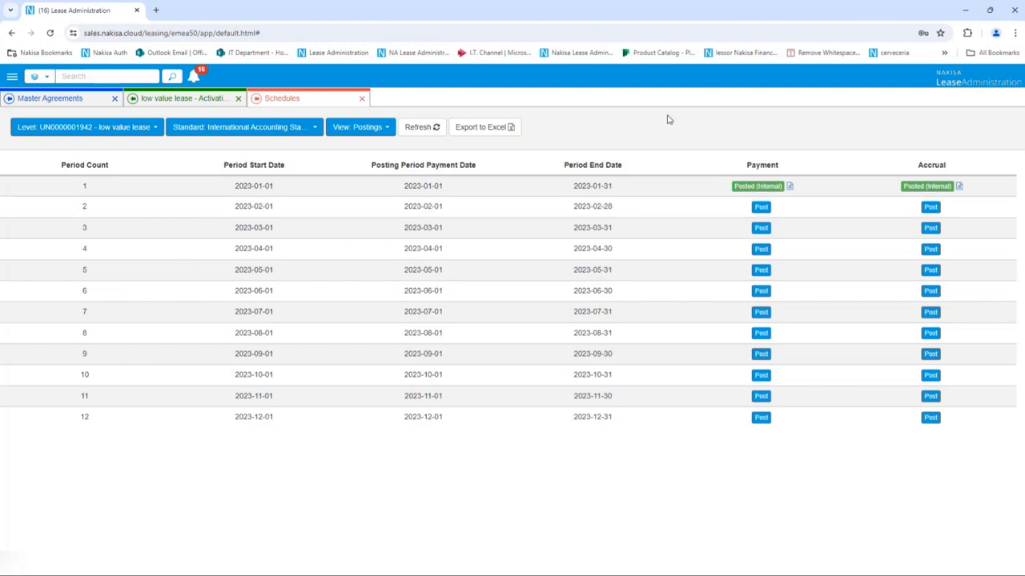
{"action": "left_click", "coordinate": [961, 186]}
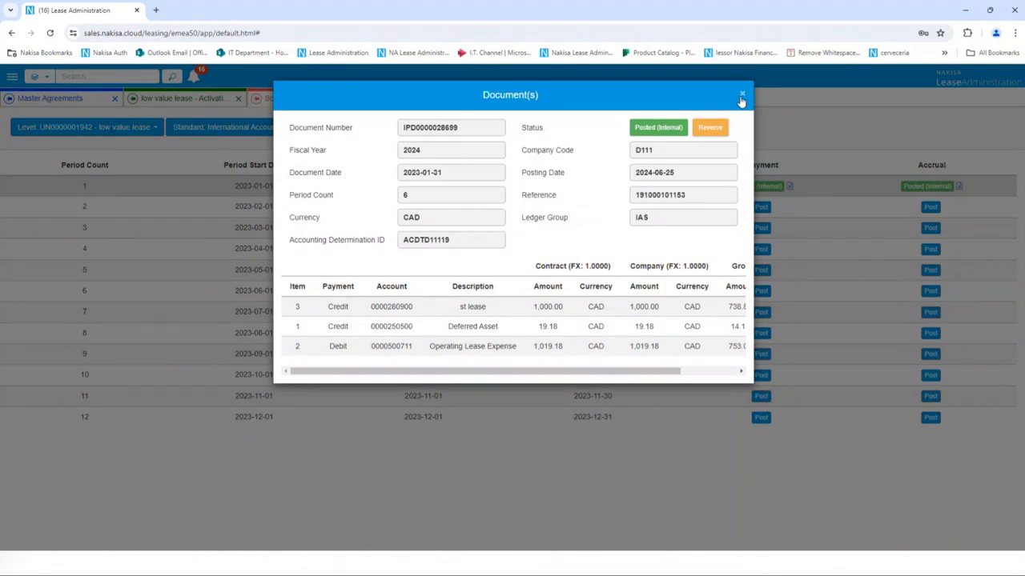
{"action": "left_click", "coordinate": [741, 96]}
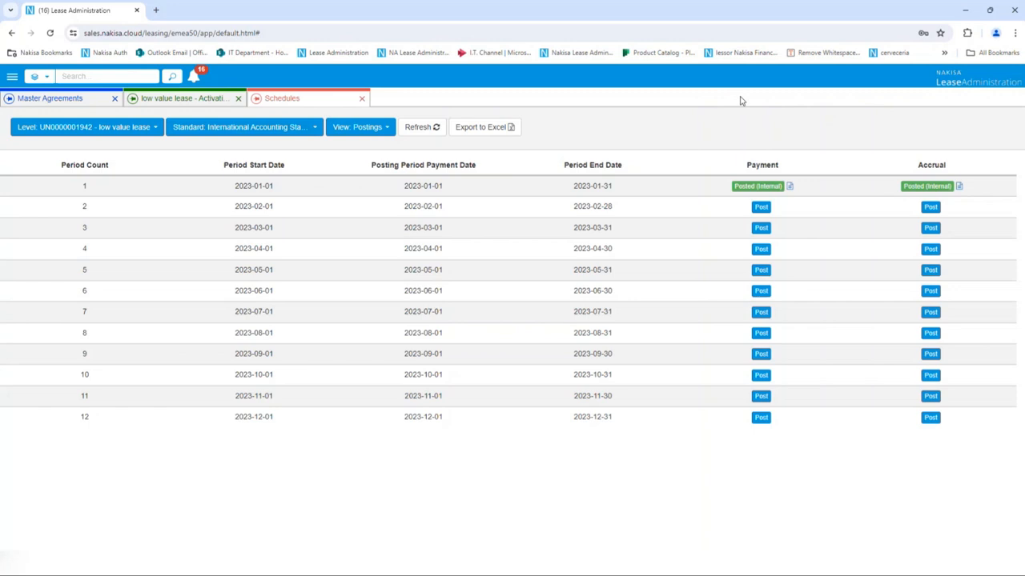